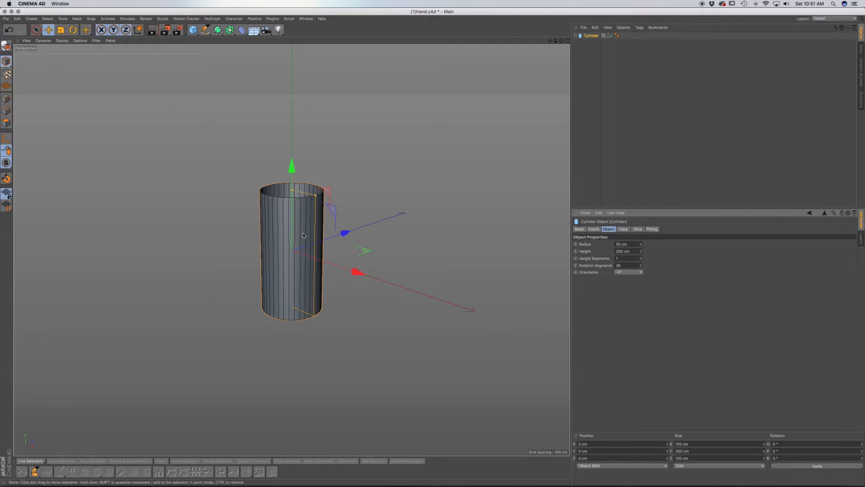
# Set the cylinder's orientation to -Z and its rotation segments to 8
pyautogui.click(628, 273)
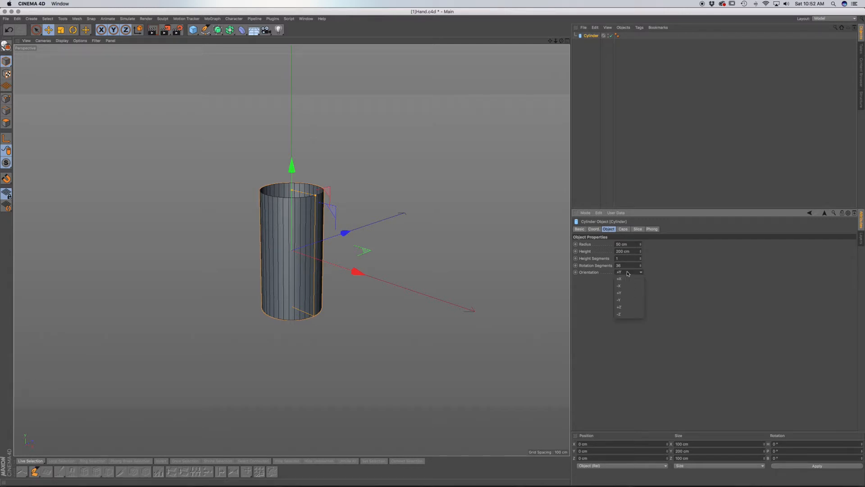
pyautogui.click(625, 314)
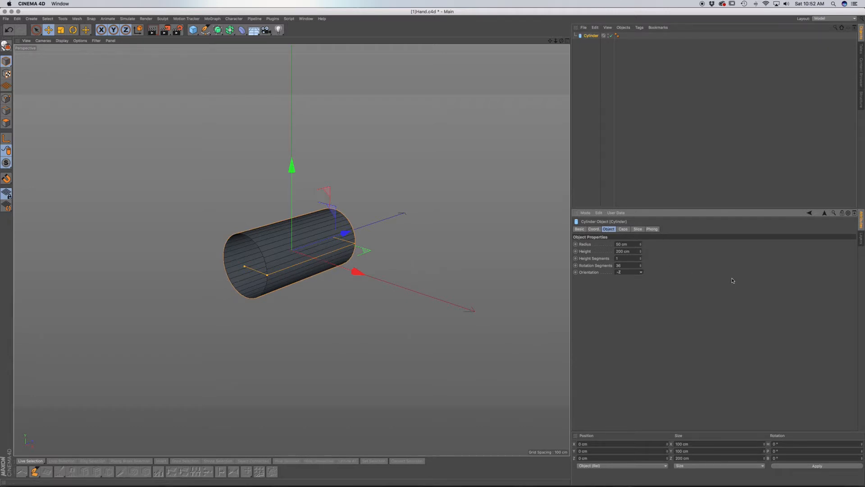
pyautogui.doubleClick(627, 266)
pyautogui.press('Return')
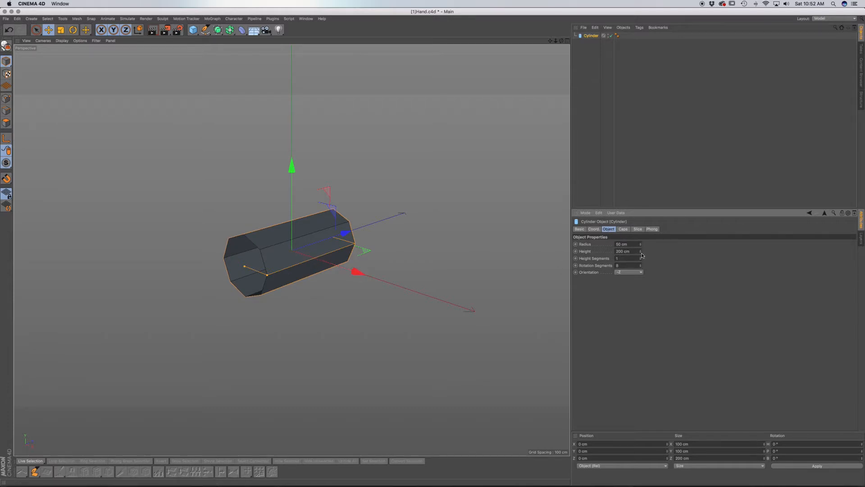
# Shorten the cylinder's height to about 93 cm and convert it to an editable polygon object
pyautogui.moveTo(640, 254); pyautogui.dragTo(641, 303)
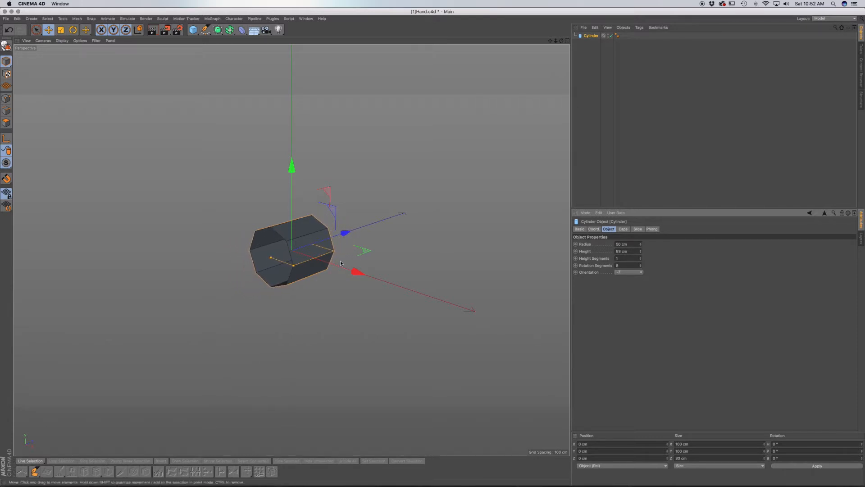
pyautogui.click(6, 45)
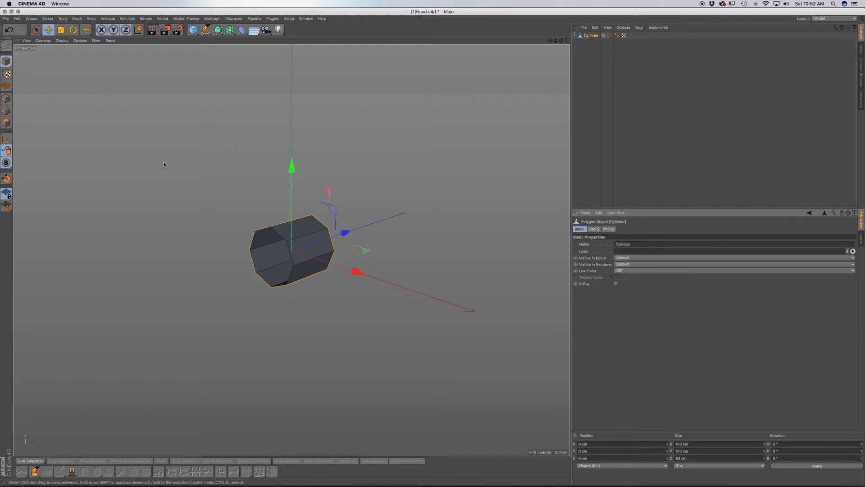
# Select the cylinder's open front edge loop and extrude it along Z to about -65.8 cm, adding a short end segment
pyautogui.click(6, 111)
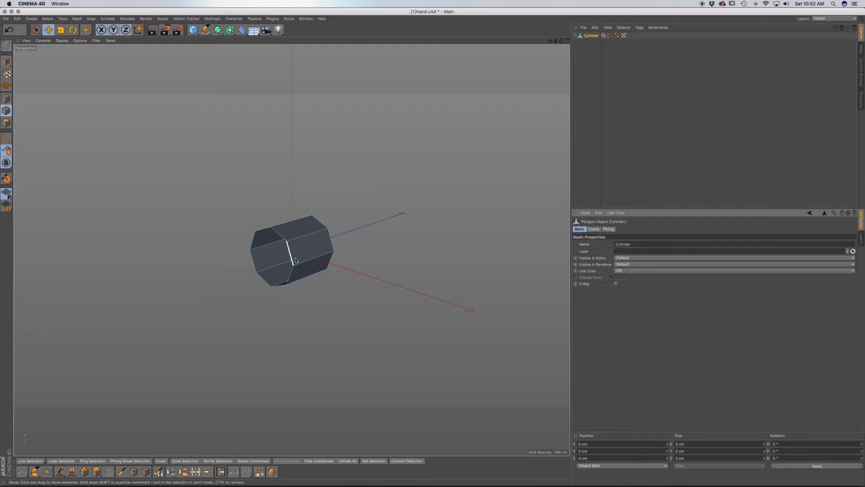
pyautogui.scroll(5, 295, 252)
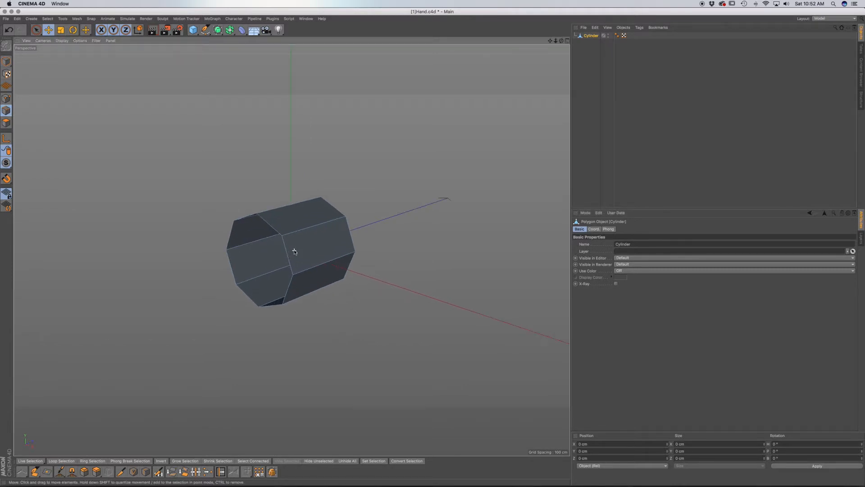
pyautogui.keyDown('alt'); pyautogui.moveTo(282, 273); pyautogui.dragTo(259, 273); pyautogui.keyUp('alt')
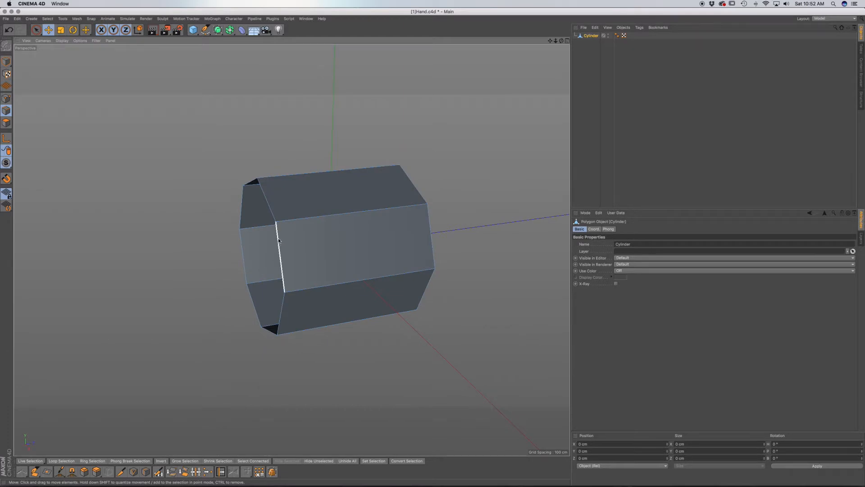
pyautogui.press('u')
pyautogui.press('l')
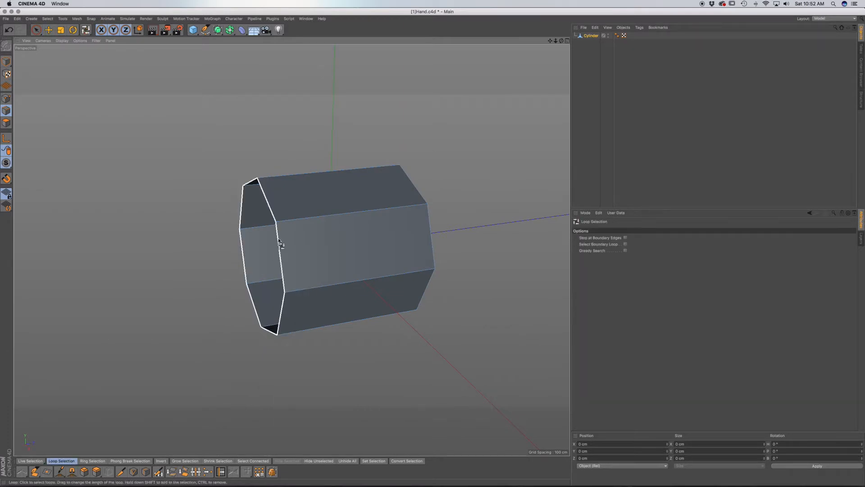
pyautogui.click(280, 242)
pyautogui.press('e')
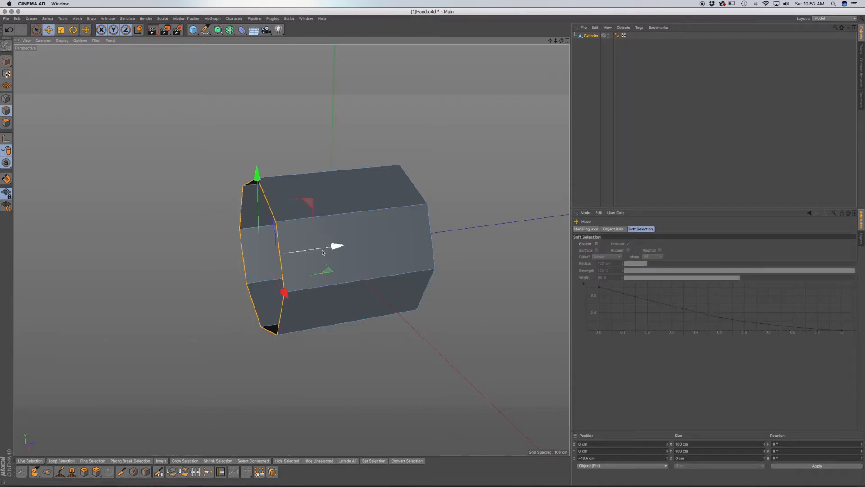
pyautogui.moveTo(336, 248); pyautogui.dragTo(309, 253)
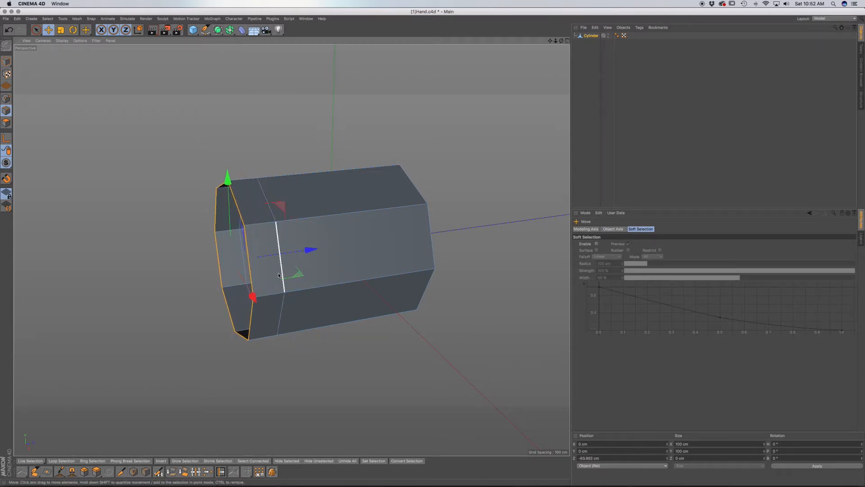
pyautogui.moveTo(310, 251); pyautogui.dragTo(306, 251)
# Duplicate the whole cylinder along the negative Z axis, placing the copy just in front of the original
pyautogui.keyDown('alt'); pyautogui.moveTo(232, 264); pyautogui.dragTo(260, 270); pyautogui.keyUp('alt')
pyautogui.keyDown('alt'); pyautogui.moveTo(302, 283); pyautogui.dragTo(280, 266, button='middle'); pyautogui.keyUp('alt')
pyautogui.keyDown('alt'); pyautogui.moveTo(303, 281); pyautogui.dragTo(303, 277); pyautogui.keyUp('alt')
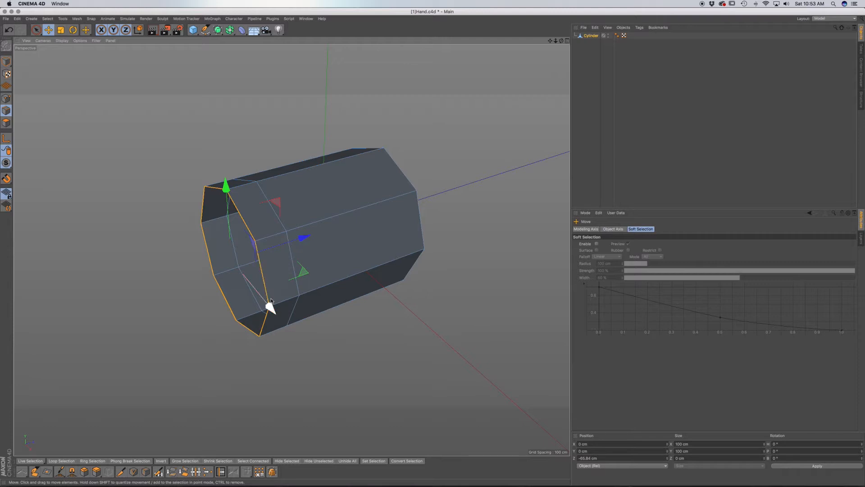
pyautogui.keyDown('alt'); pyautogui.moveTo(334, 271); pyautogui.dragTo(390, 240); pyautogui.keyUp('alt')
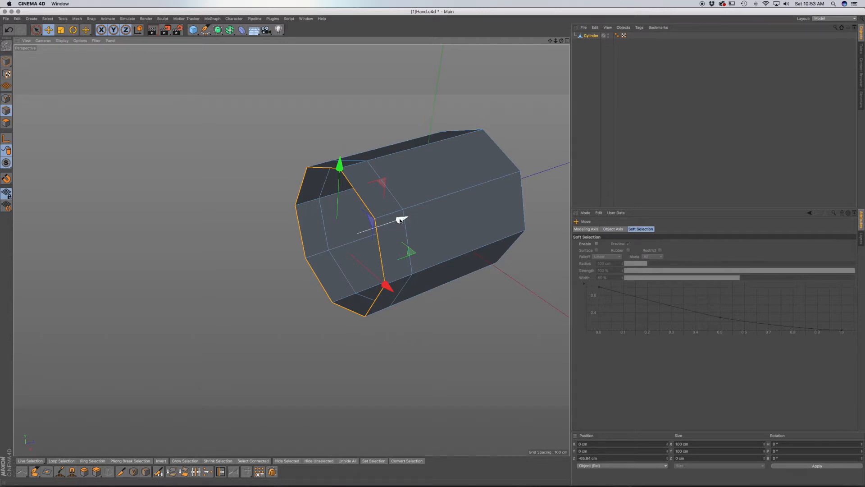
pyautogui.click(6, 62)
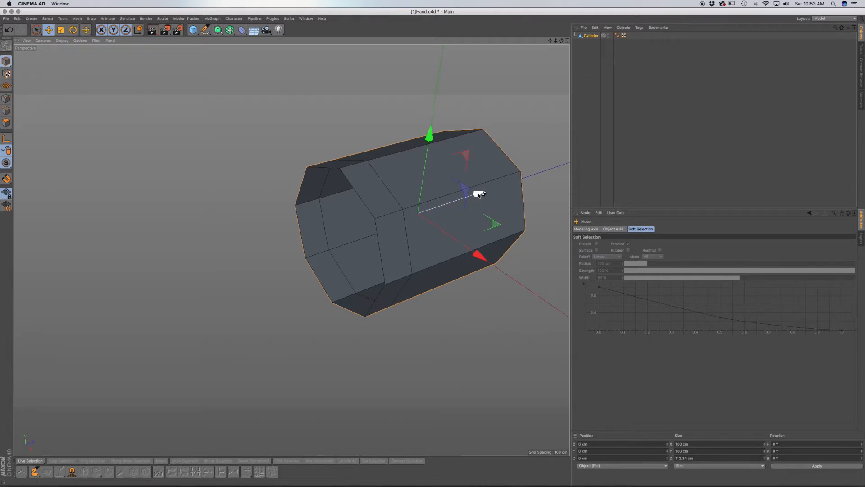
pyautogui.keyDown('ctrl'); pyautogui.moveTo(481, 194); pyautogui.dragTo(306, 248); pyautogui.keyUp('ctrl')
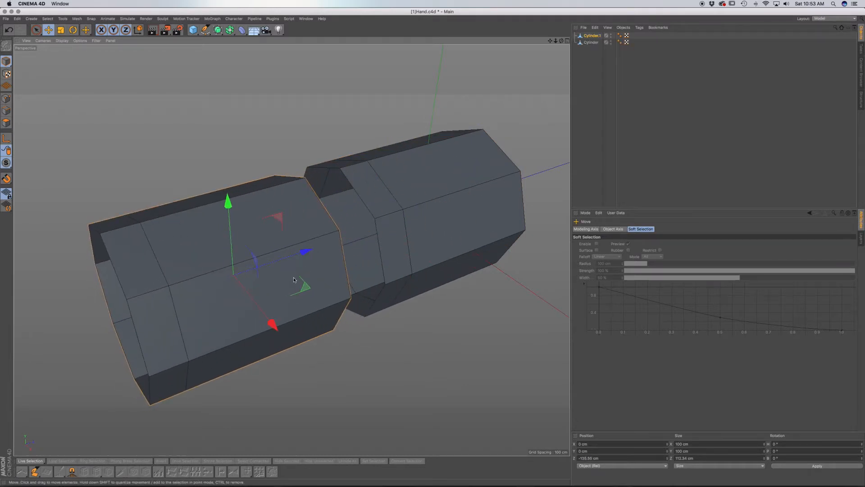
# Dissolve the inner edge loop near the open end of the duplicated cylinder
pyautogui.click(190, 301)
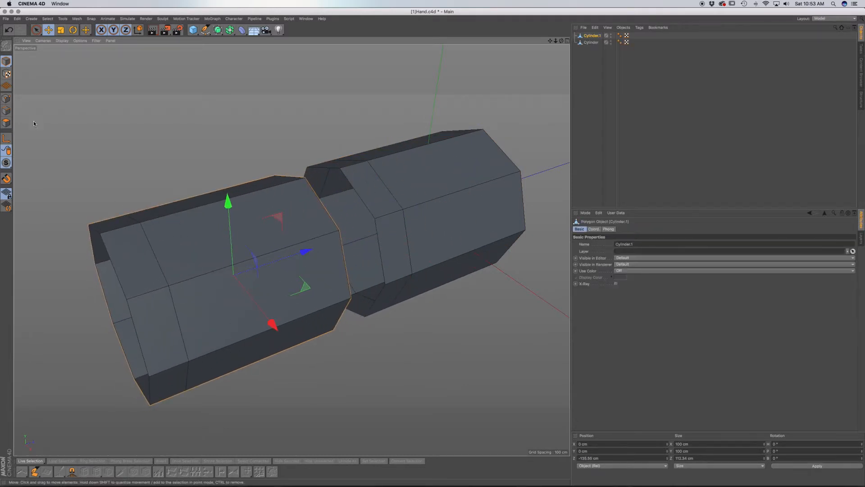
pyautogui.click(6, 112)
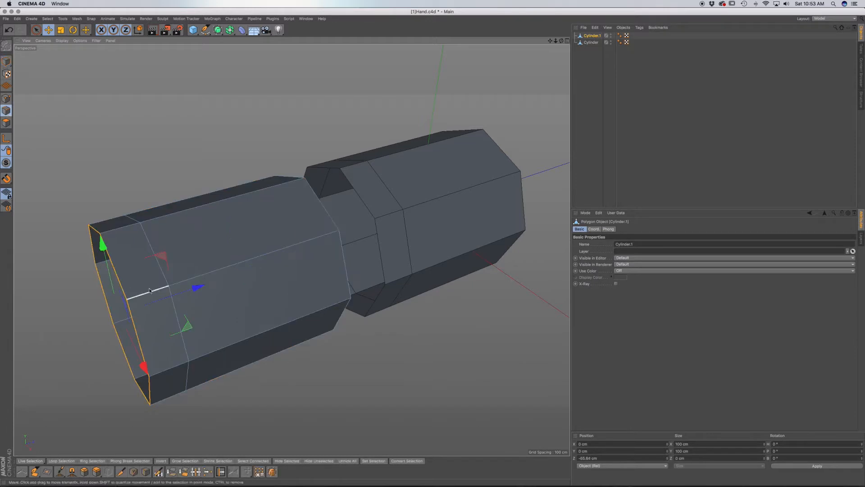
pyautogui.press('u')
pyautogui.press('l')
pyautogui.click(176, 315)
pyautogui.rightClick(204, 314)
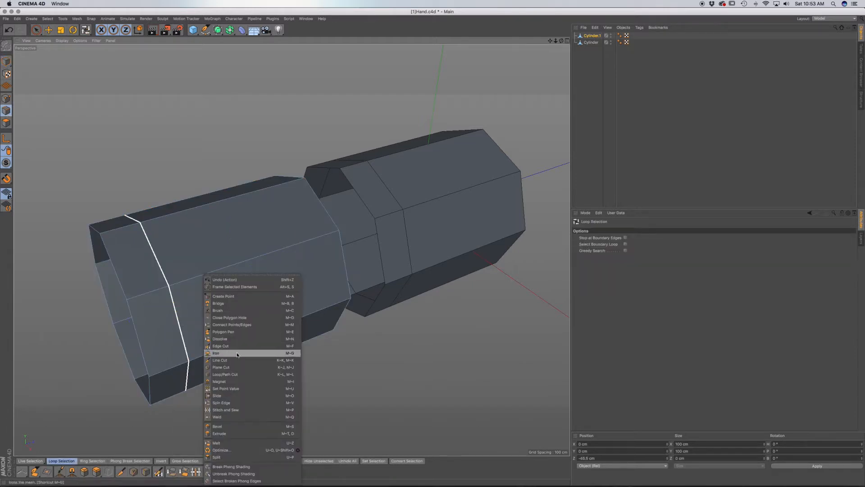
pyautogui.click(233, 339)
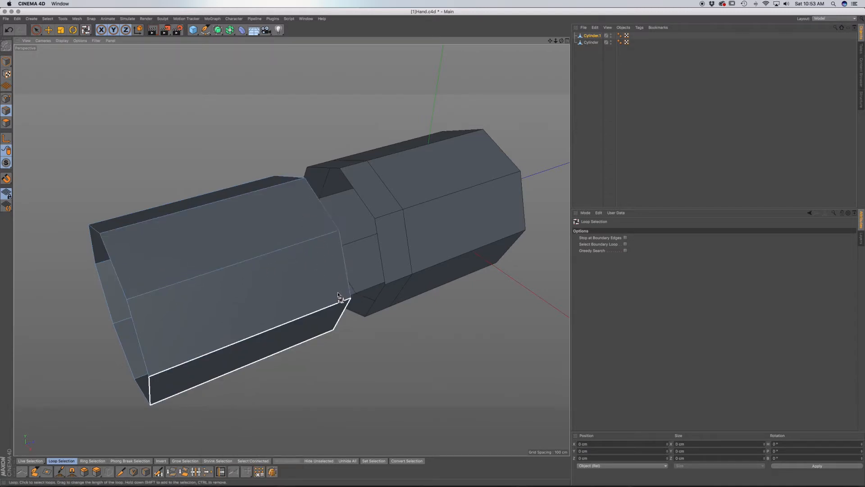
# Scale the duplicated cylinder up uniformly to about 130 cm across and nudge it slightly along Z
pyautogui.moveTo(7, 61); pyautogui.dragTo(22, 71)
pyautogui.press('t')
pyautogui.moveTo(296, 307); pyautogui.dragTo(434, 344)
pyautogui.keyDown('alt'); pyautogui.moveTo(379, 303); pyautogui.dragTo(262, 270); pyautogui.keyUp('alt')
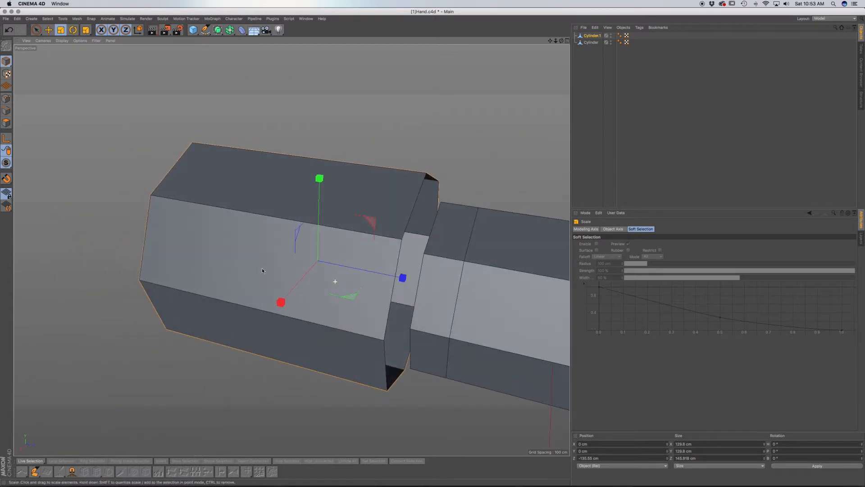
pyautogui.keyDown('alt'); pyautogui.moveTo(326, 287); pyautogui.dragTo(296, 293); pyautogui.keyUp('alt')
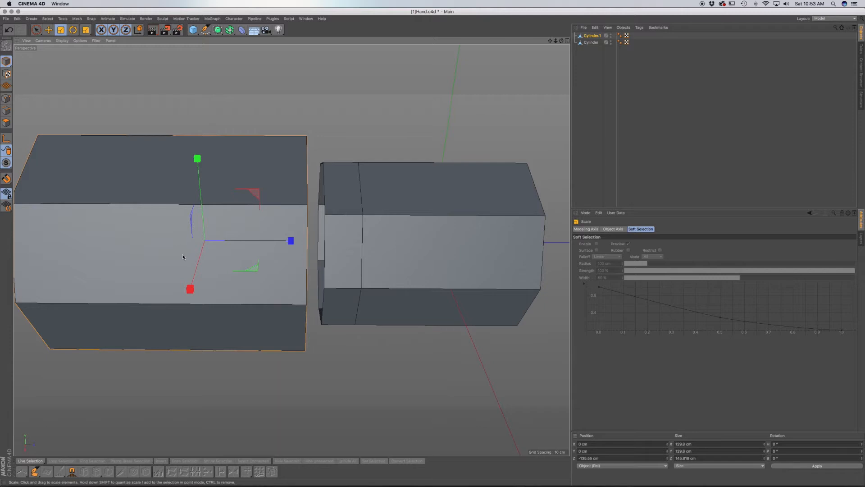
pyautogui.press('e')
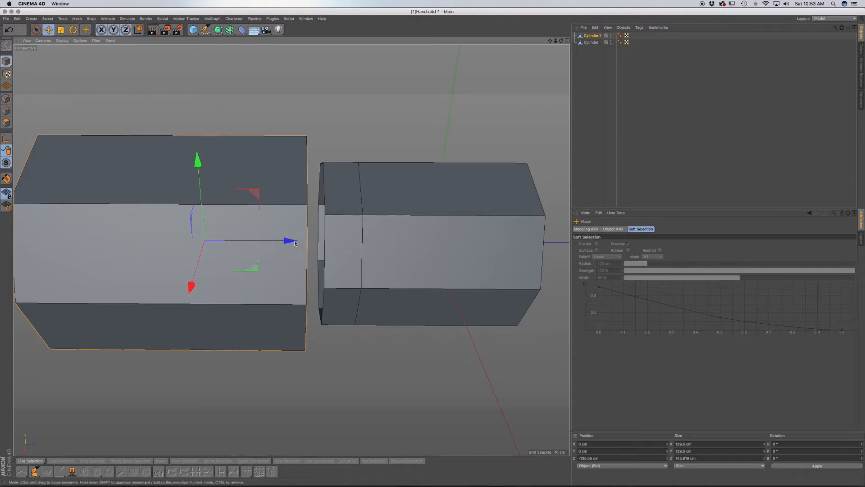
pyautogui.moveTo(286, 241); pyautogui.dragTo(290, 242)
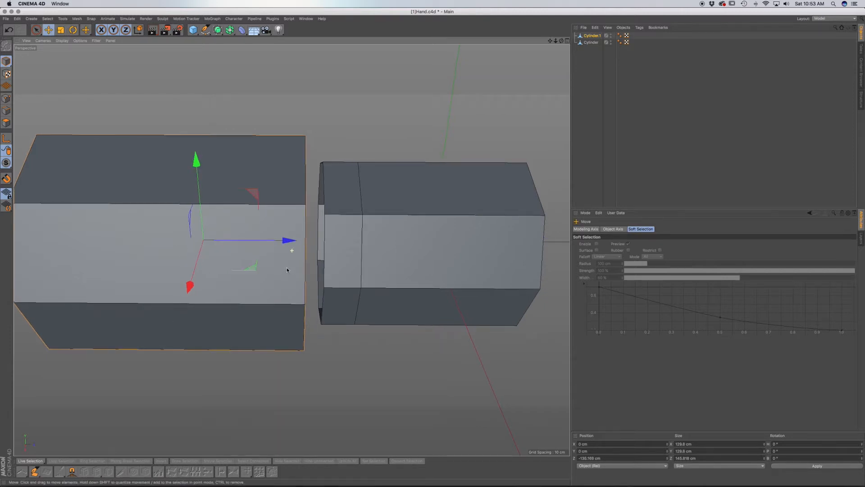
# Extrude the pairs of side polygons on both opposite sides of the larger cylinder outward with an offset of about 60.7 cm
pyautogui.keyDown('alt'); pyautogui.moveTo(292, 251); pyautogui.dragTo(300, 242, button='middle'); pyautogui.keyUp('alt')
pyautogui.keyDown('alt'); pyautogui.moveTo(298, 247); pyautogui.dragTo(268, 228); pyautogui.keyUp('alt')
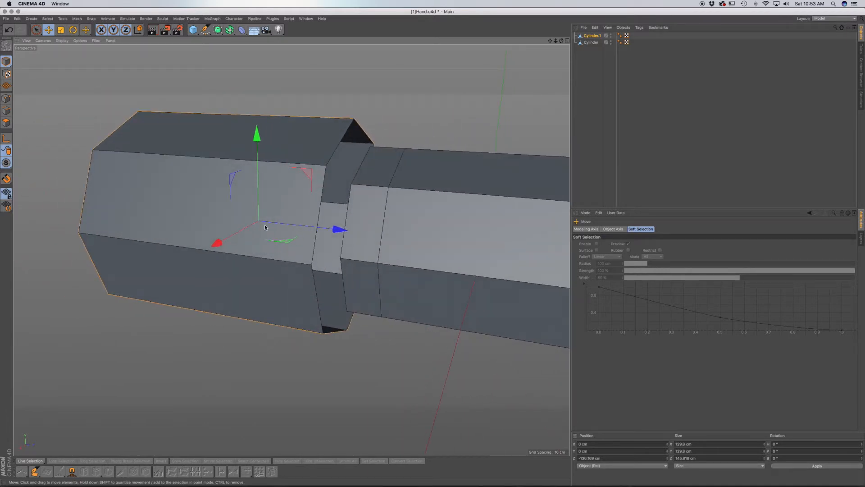
pyautogui.click(37, 29)
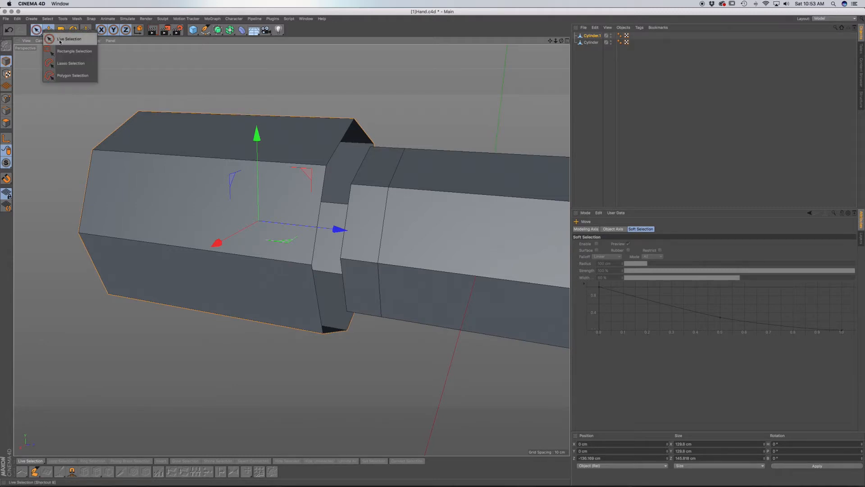
pyautogui.click(59, 39)
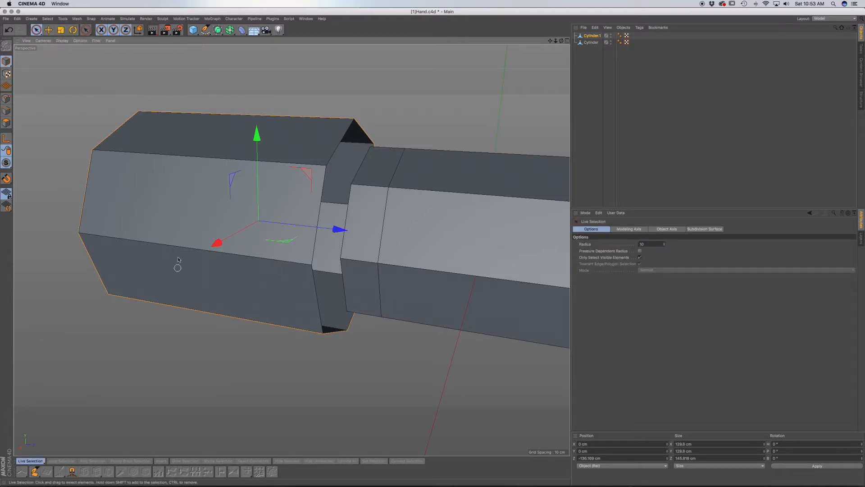
pyautogui.click(7, 122)
pyautogui.click(134, 208)
pyautogui.click(204, 238)
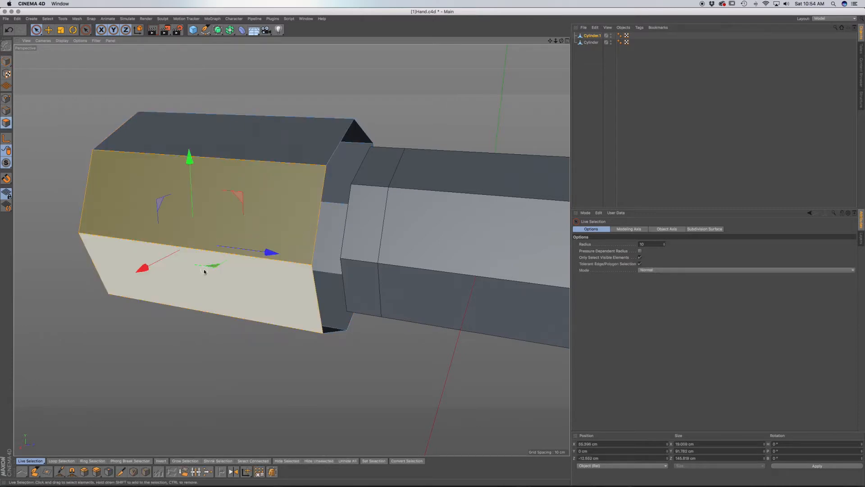
pyautogui.keyDown('alt'); pyautogui.moveTo(180, 240); pyautogui.dragTo(316, 237); pyautogui.keyUp('alt')
pyautogui.scroll(-5, 182, 242)
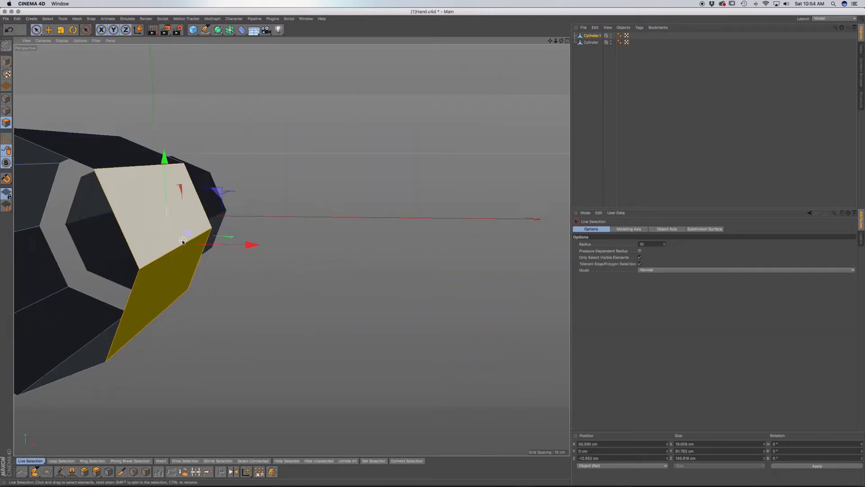
pyautogui.keyDown('alt'); pyautogui.moveTo(167, 246); pyautogui.dragTo(231, 245); pyautogui.keyUp('alt')
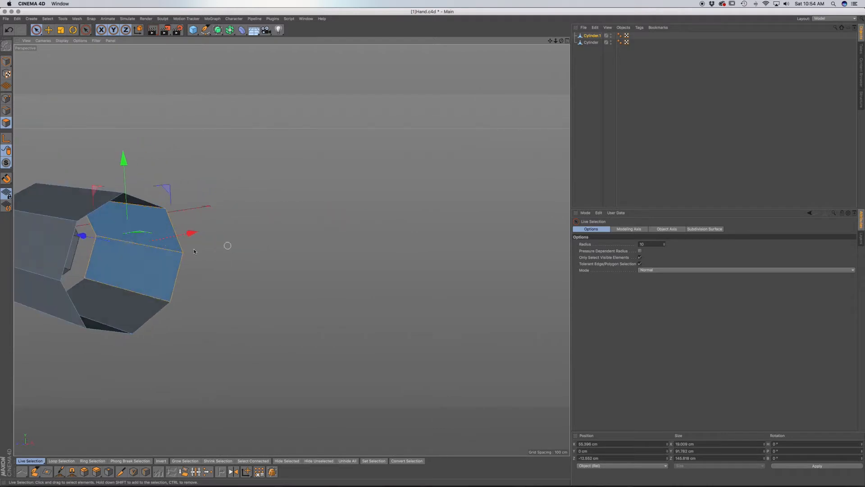
pyautogui.keyDown('alt'); pyautogui.moveTo(290, 249); pyautogui.dragTo(222, 252); pyautogui.keyUp('alt')
pyautogui.keyDown('shift'); pyautogui.click(222, 252); pyautogui.keyUp('shift')
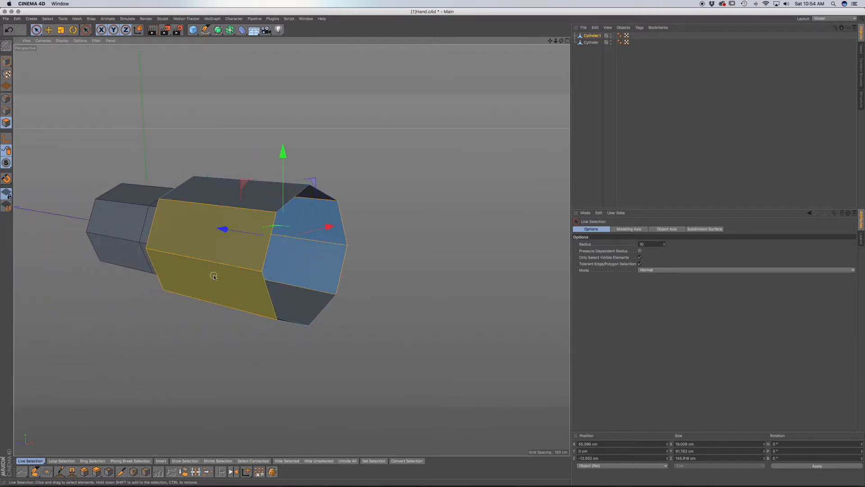
pyautogui.keyDown('shift'); pyautogui.click(268, 285); pyautogui.keyUp('shift')
pyautogui.press('d')
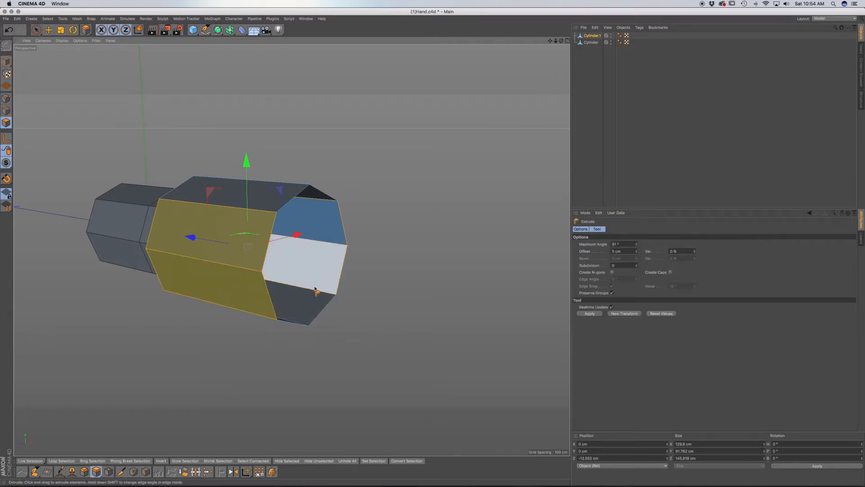
pyautogui.moveTo(373, 269); pyautogui.dragTo(400, 270)
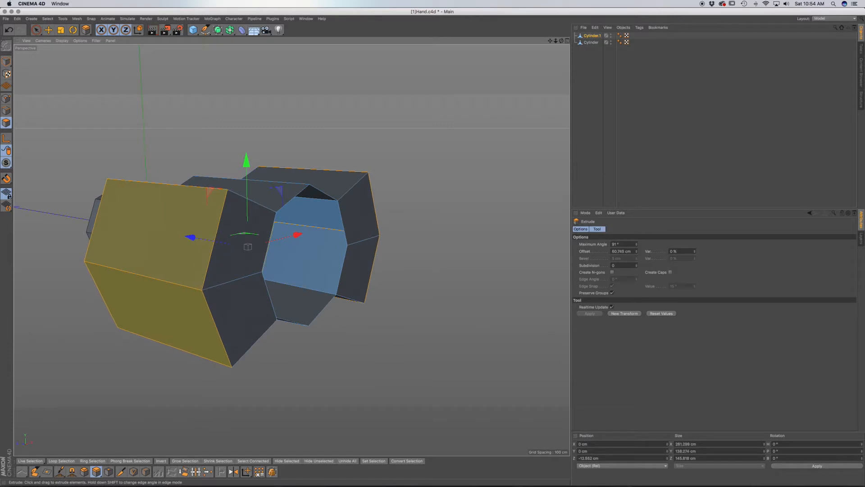
# Scale the extruded side faces down along Y to about 80 cm and slightly wider along X to about 262 cm
pyautogui.keyDown('alt'); pyautogui.moveTo(252, 249); pyautogui.dragTo(213, 241); pyautogui.keyUp('alt')
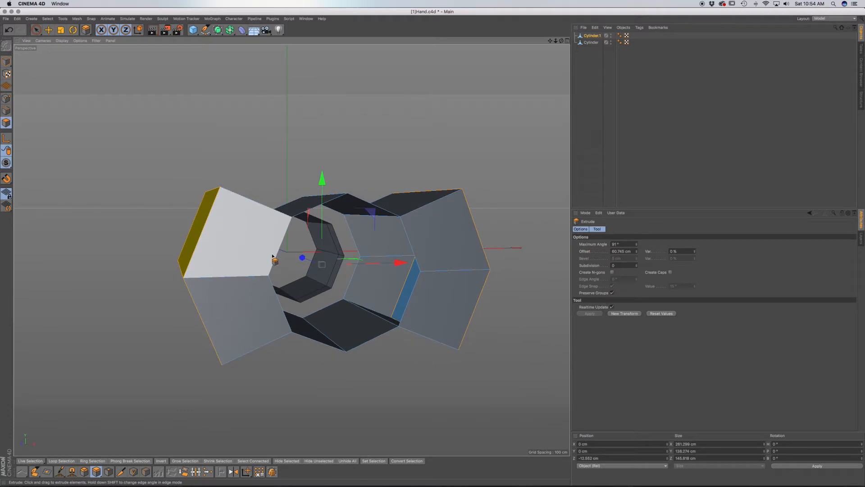
pyautogui.press('t')
pyautogui.moveTo(322, 177); pyautogui.dragTo(322, 218)
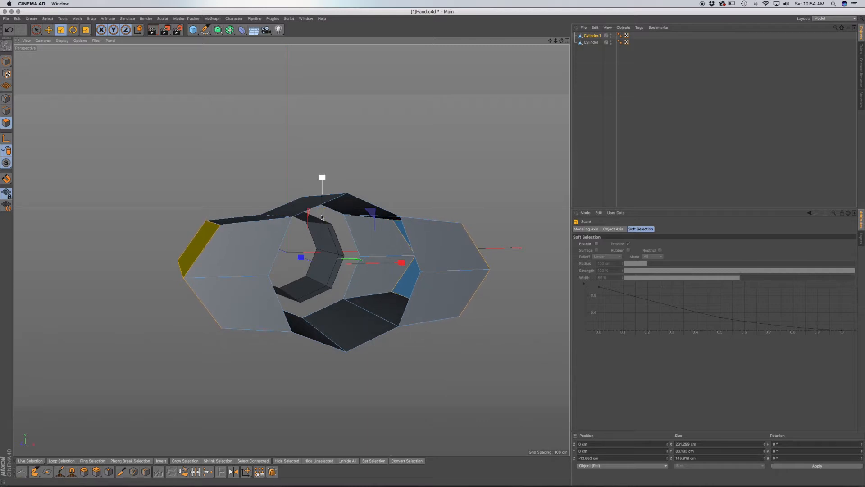
pyautogui.moveTo(401, 262); pyautogui.dragTo(403, 264)
pyautogui.moveTo(255, 269)
pyautogui.keyDown('alt'); pyautogui.mouseDown()
pyautogui.moveTo(322, 274)
pyautogui.moveTo(248, 274)
pyautogui.moveTo(255, 268)
pyautogui.mouseUp(); pyautogui.keyUp('alt')
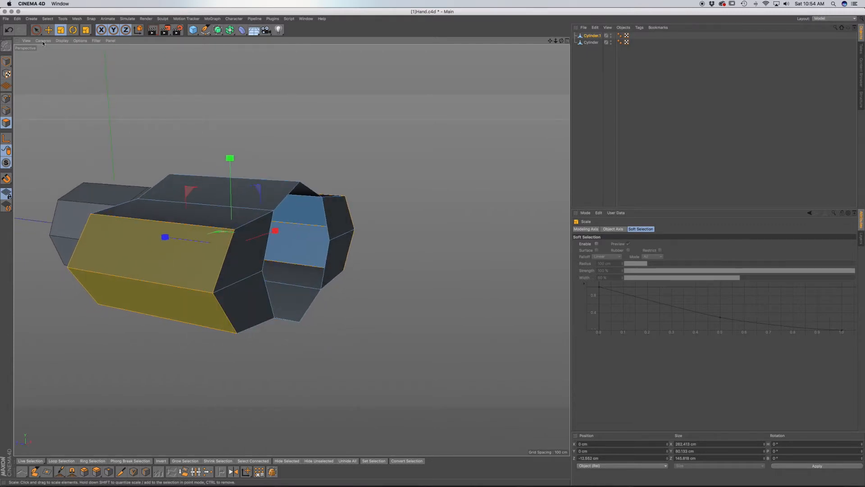
# Flatten the pair of extruded polygons on one side of the larger cylinder by scaling them to 0 cm along X
pyautogui.click(36, 30)
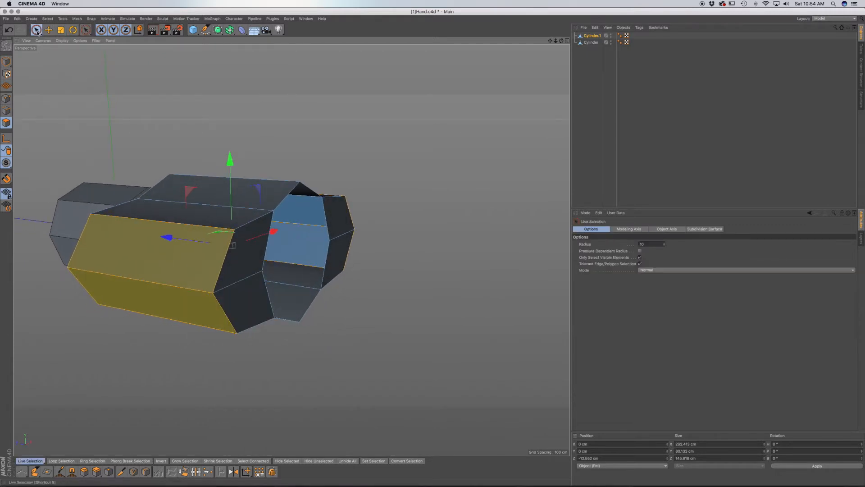
pyautogui.click(136, 278)
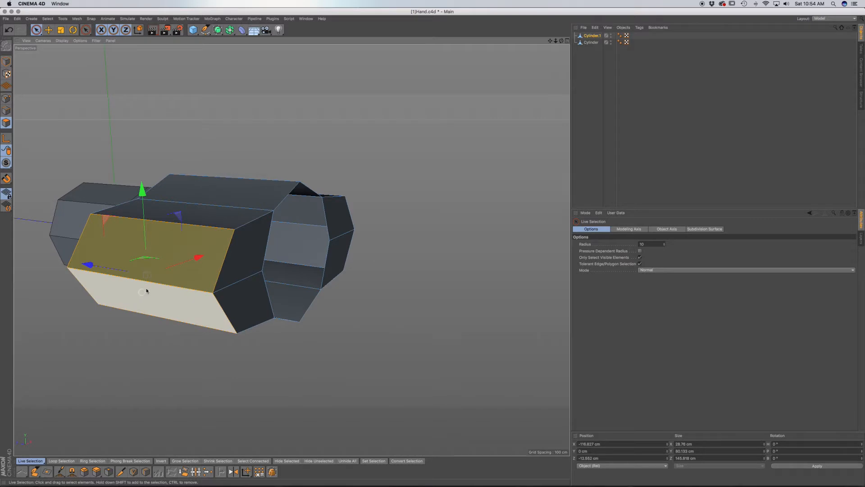
pyautogui.press('t')
pyautogui.keyDown('shift'); pyautogui.click(145, 299); pyautogui.keyUp('shift')
pyautogui.moveTo(199, 257); pyautogui.dragTo(190, 240)
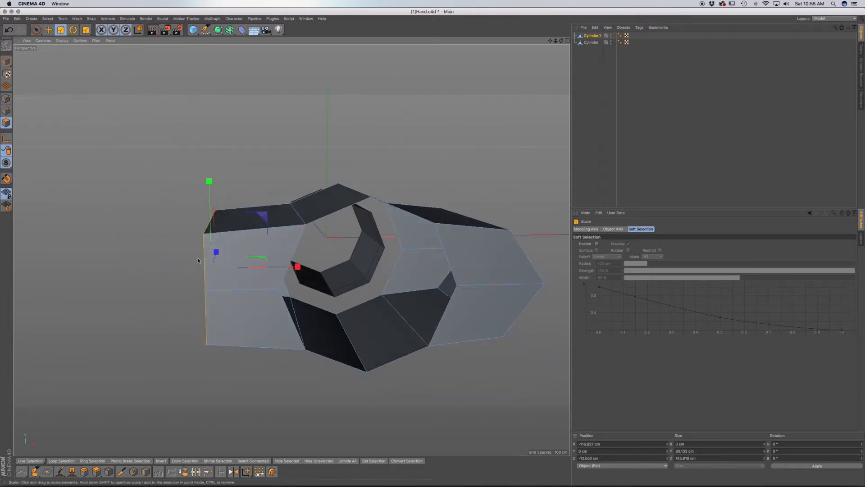
# Select the matching polygon pair on the opposite side of the larger cylinder and flatten it to 0 cm along X
pyautogui.keyDown('alt'); pyautogui.moveTo(456, 279); pyautogui.dragTo(385, 287); pyautogui.keyUp('alt')
pyautogui.keyDown('alt'); pyautogui.moveTo(462, 255); pyautogui.dragTo(278, 252, button='middle'); pyautogui.keyUp('alt')
pyautogui.click(37, 30)
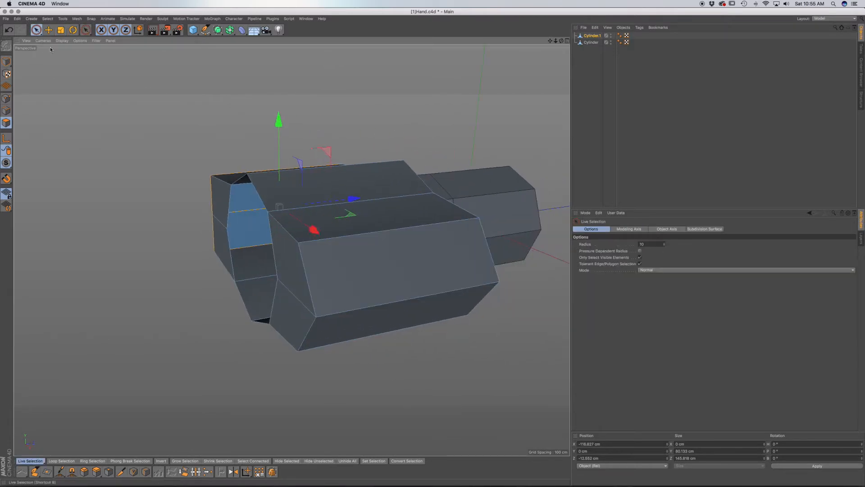
pyautogui.click(392, 298)
pyautogui.press('t')
pyautogui.keyDown('shift'); pyautogui.click(401, 311); pyautogui.keyUp('shift')
pyautogui.moveTo(458, 324); pyautogui.dragTo(441, 323)
pyautogui.moveTo(434, 320); pyautogui.dragTo(403, 294)
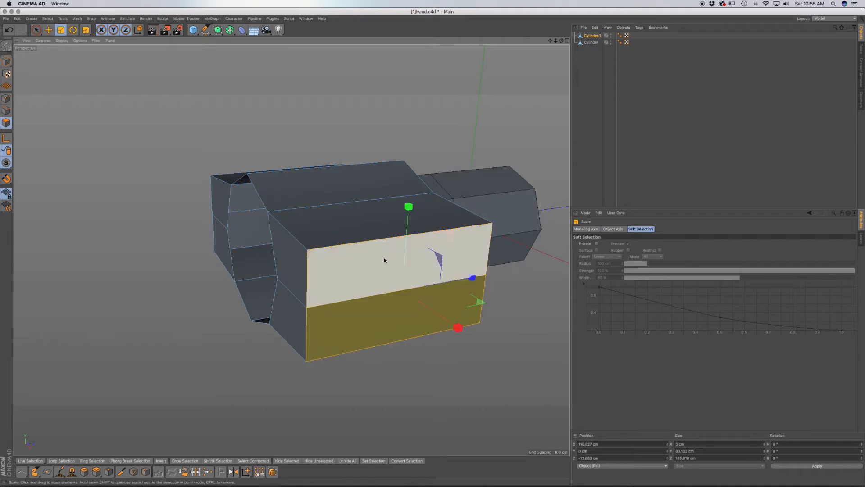
# Select the flattened polygons on both sides of the palm and scale them along Y to about 69 cm
pyautogui.keyDown('alt'); pyautogui.moveTo(353, 273); pyautogui.dragTo(487, 272); pyautogui.keyUp('alt')
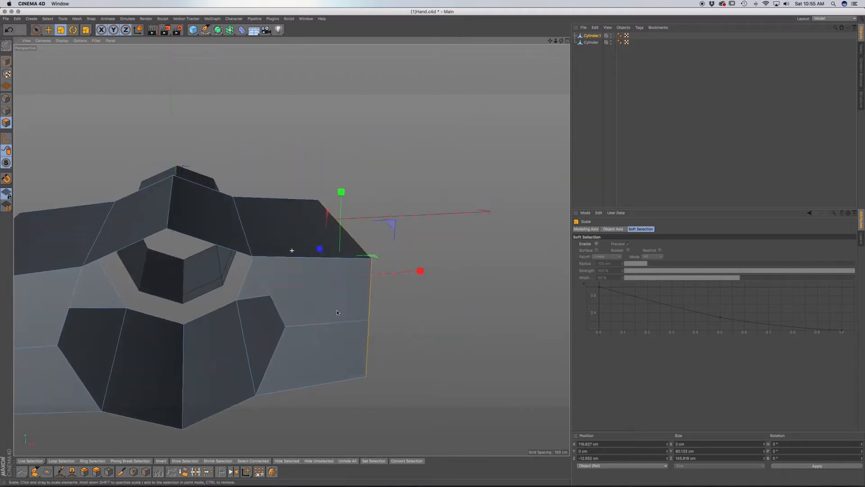
pyautogui.keyDown('alt'); pyautogui.moveTo(292, 249); pyautogui.dragTo(433, 209, button='middle'); pyautogui.keyUp('alt')
pyautogui.click(36, 30)
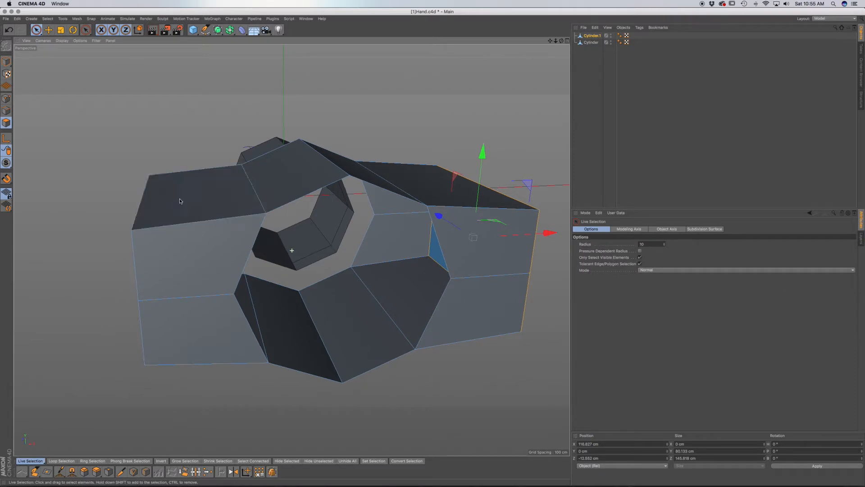
pyautogui.keyDown('alt'); pyautogui.moveTo(180, 199); pyautogui.dragTo(253, 208, button='middle'); pyautogui.keyUp('alt')
pyautogui.keyDown('alt'); pyautogui.moveTo(245, 251); pyautogui.dragTo(196, 247); pyautogui.keyUp('alt')
pyautogui.click(198, 258)
pyautogui.keyDown('alt'); pyautogui.moveTo(446, 244); pyautogui.dragTo(422, 234); pyautogui.keyUp('alt')
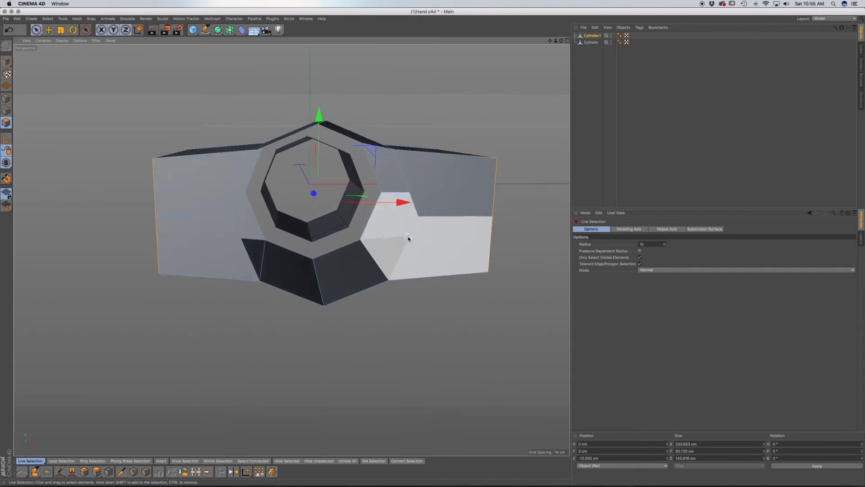
pyautogui.press('t')
pyautogui.moveTo(319, 114); pyautogui.dragTo(318, 129)
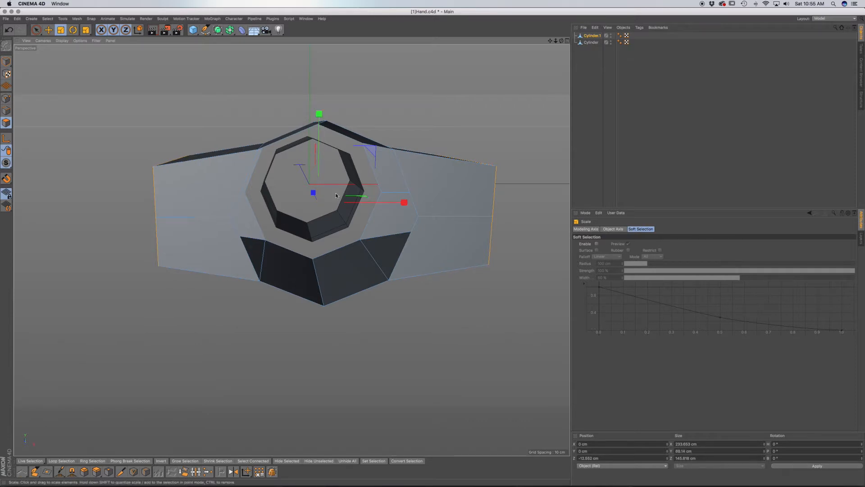
# Select the palm's top and bottom centre edges in Edge mode and scale them along Y to about 115 cm
pyautogui.keyDown('alt'); pyautogui.moveTo(368, 212); pyautogui.dragTo(301, 178); pyautogui.keyUp('alt')
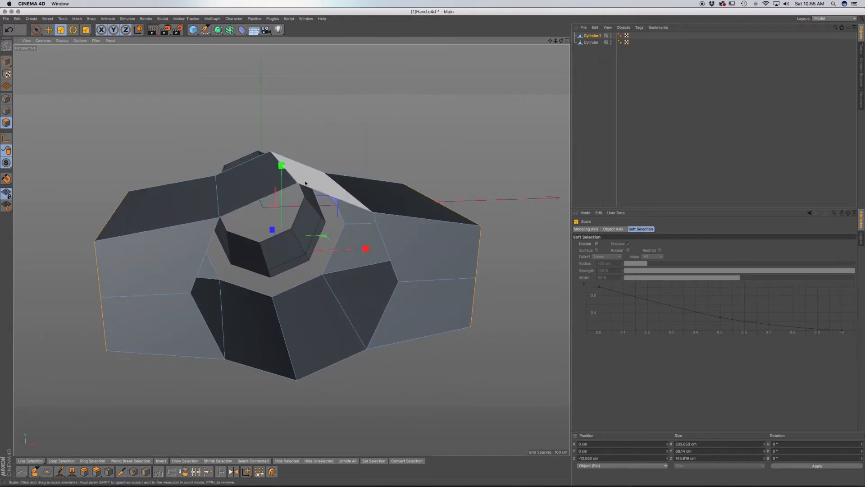
pyautogui.click(37, 30)
pyautogui.keyDown('alt'); pyautogui.moveTo(276, 169); pyautogui.dragTo(246, 167); pyautogui.keyUp('alt')
pyautogui.click(6, 111)
pyautogui.moveTo(295, 177)
pyautogui.keyDown('alt'); pyautogui.mouseDown()
pyautogui.moveTo(311, 169)
pyautogui.moveTo(292, 161)
pyautogui.mouseUp(); pyautogui.keyUp('alt')
pyautogui.click(286, 162)
pyautogui.keyDown('alt'); pyautogui.moveTo(292, 255); pyautogui.dragTo(303, 213, button='middle'); pyautogui.keyUp('alt')
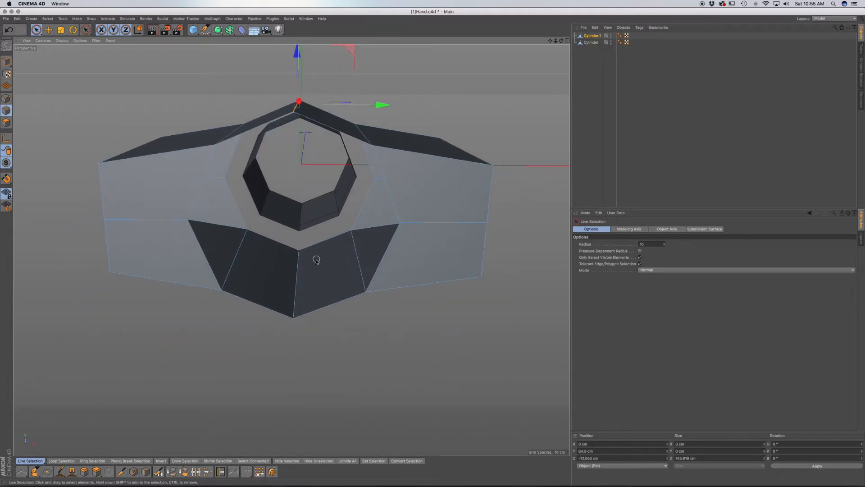
pyautogui.keyDown('shift'); pyautogui.click(293, 282); pyautogui.keyUp('shift')
pyautogui.press('t')
pyautogui.moveTo(297, 109); pyautogui.dragTo(296, 121)
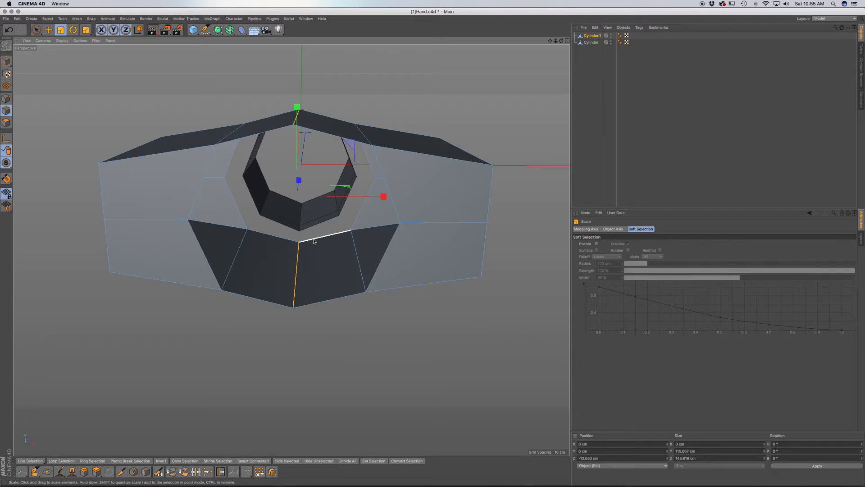
# Cap the open finger end of the palm with Close Polygon Hole
pyautogui.press('m')
pyautogui.press('d')
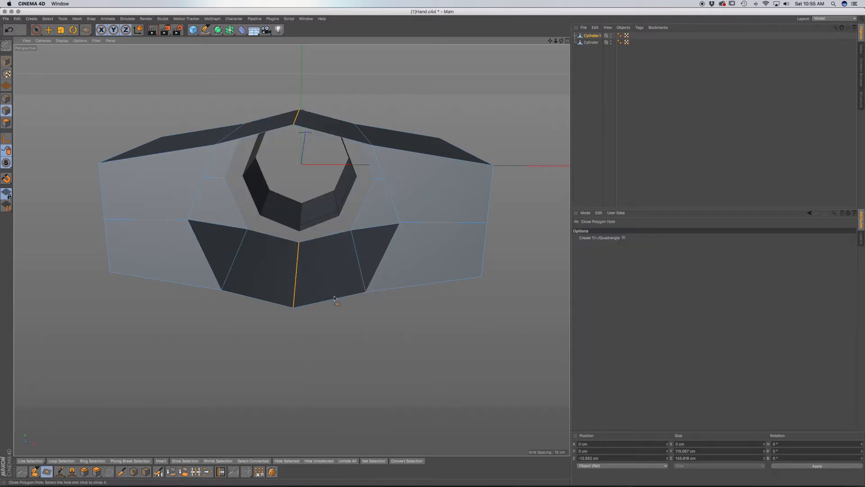
pyautogui.click(340, 301)
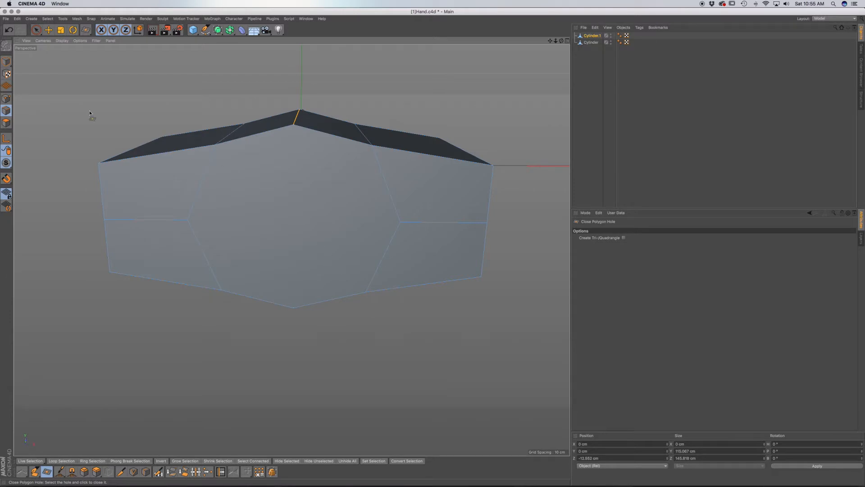
# Cut the new cap vertically and horizontally between its opposite corner points using Line Cut with Single Line enabled
pyautogui.press('k')
pyautogui.press('k')
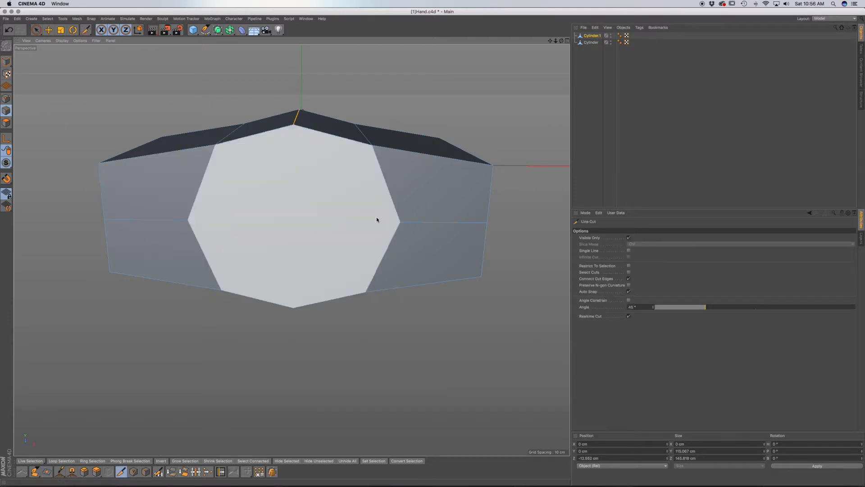
pyautogui.click(629, 250)
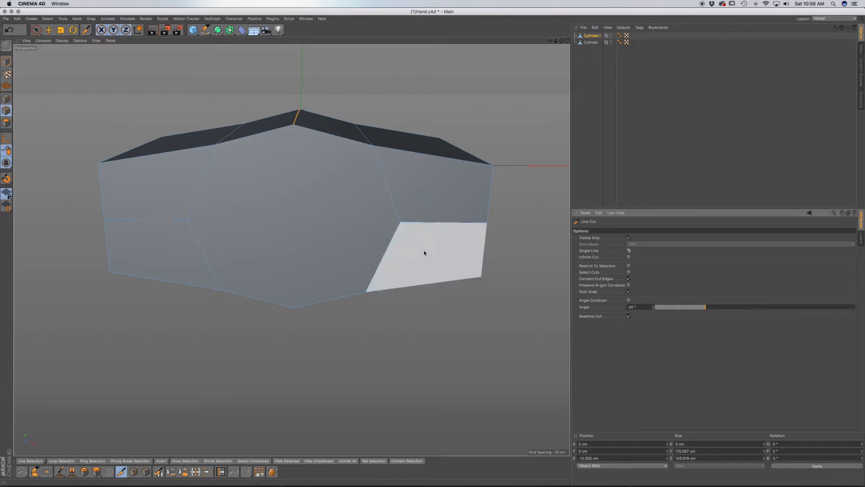
pyautogui.click(294, 126)
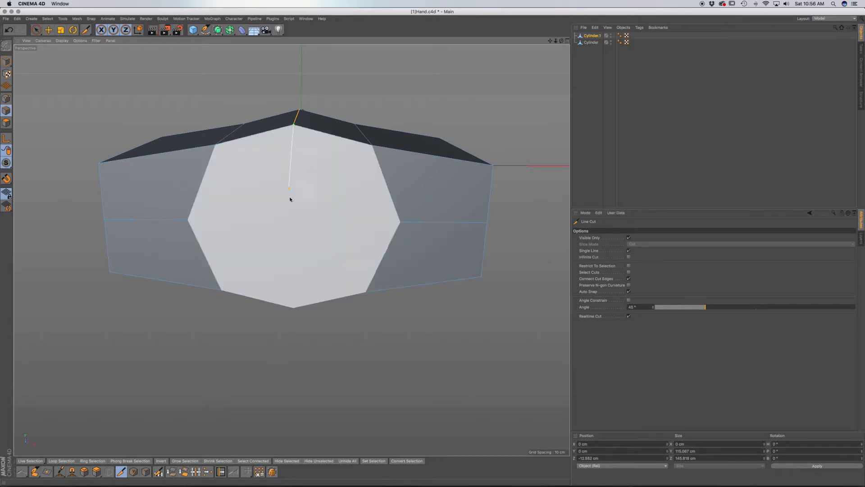
pyautogui.click(294, 306)
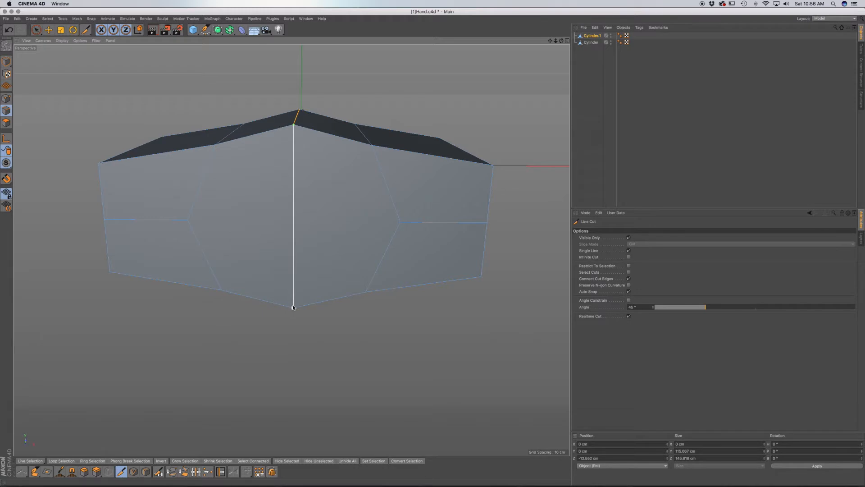
pyautogui.click(188, 220)
pyautogui.click(399, 223)
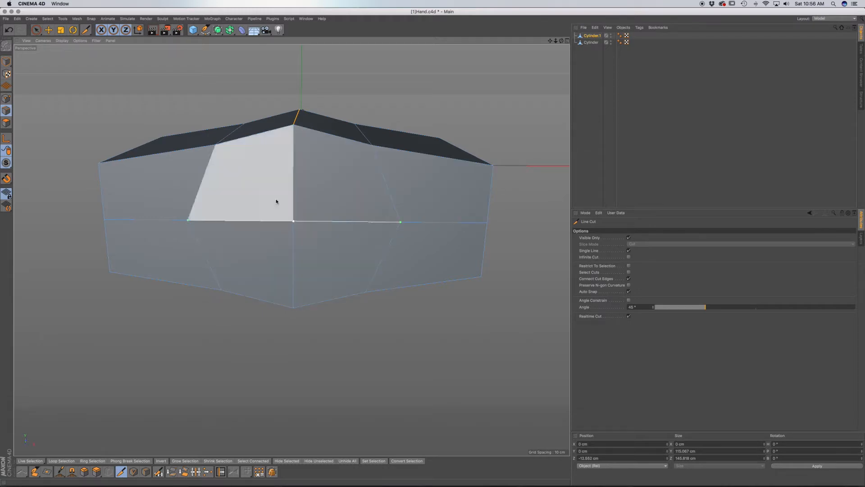
# Select the cap's two outer mid-height points in Point mode and scale them inward along X to about 91 cm
pyautogui.press('space')
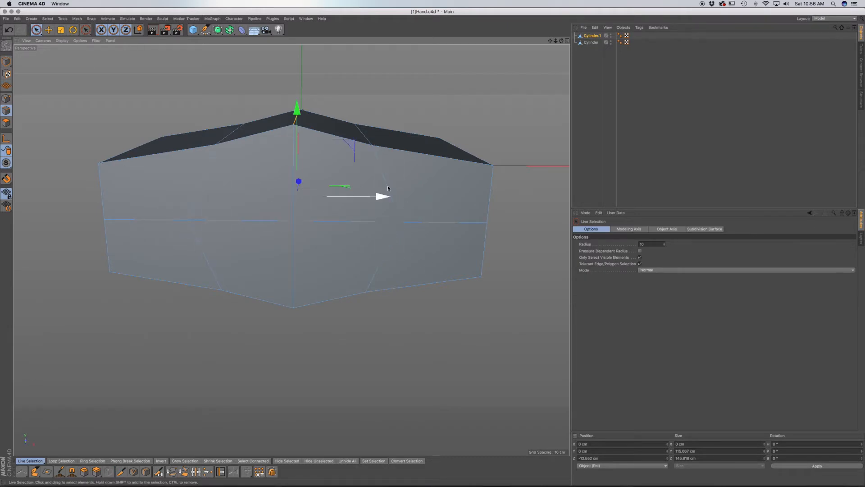
pyautogui.click(193, 186)
pyautogui.click(200, 188)
pyautogui.click(45, 130)
pyautogui.click(6, 98)
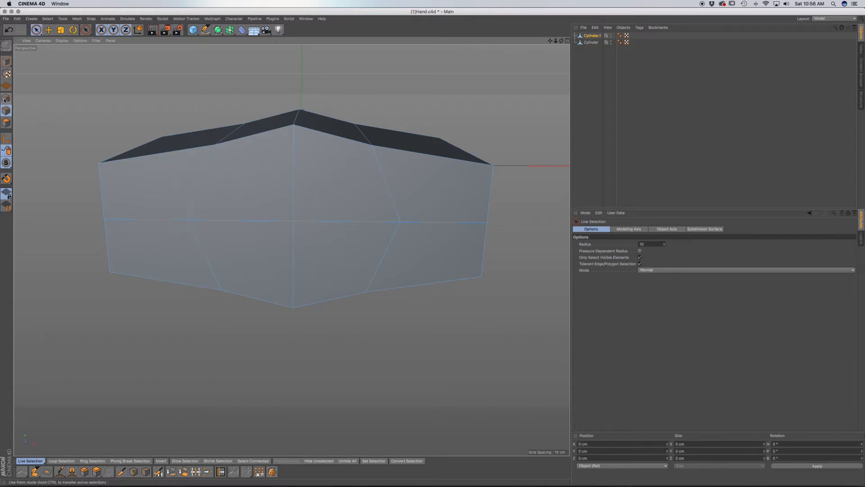
pyautogui.click(183, 219)
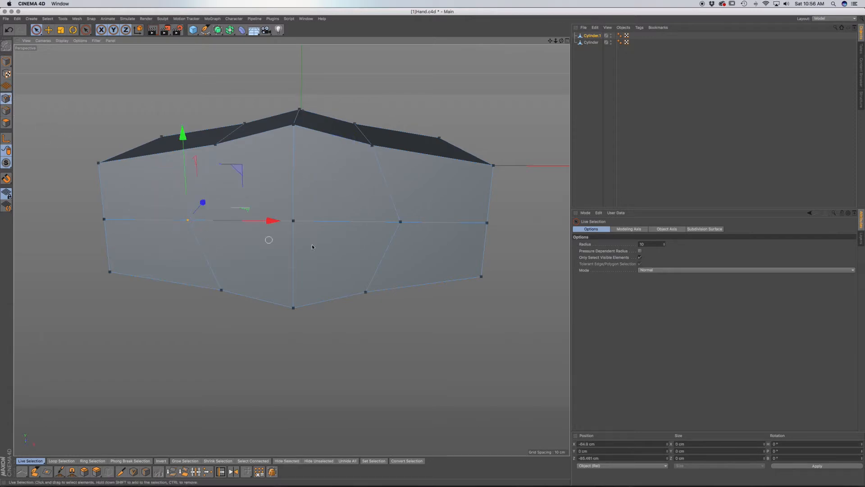
pyautogui.keyDown('shift'); pyautogui.click(396, 224); pyautogui.keyUp('shift')
pyautogui.press('t')
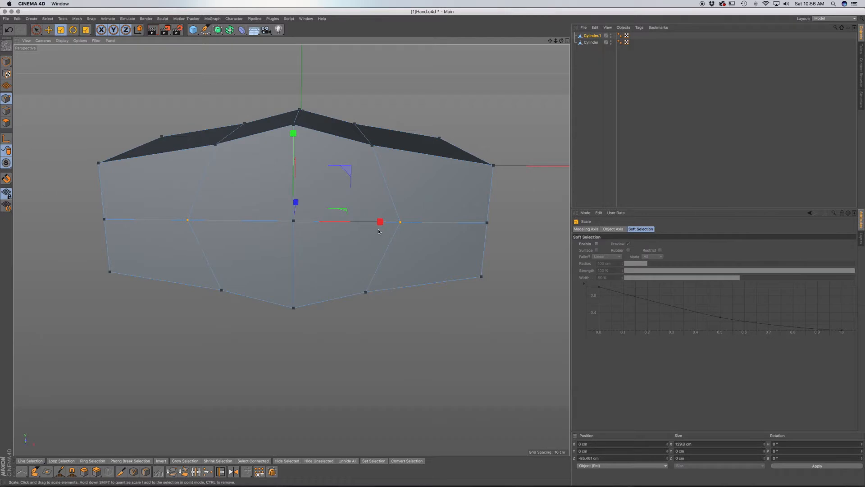
pyautogui.moveTo(379, 221); pyautogui.dragTo(356, 224)
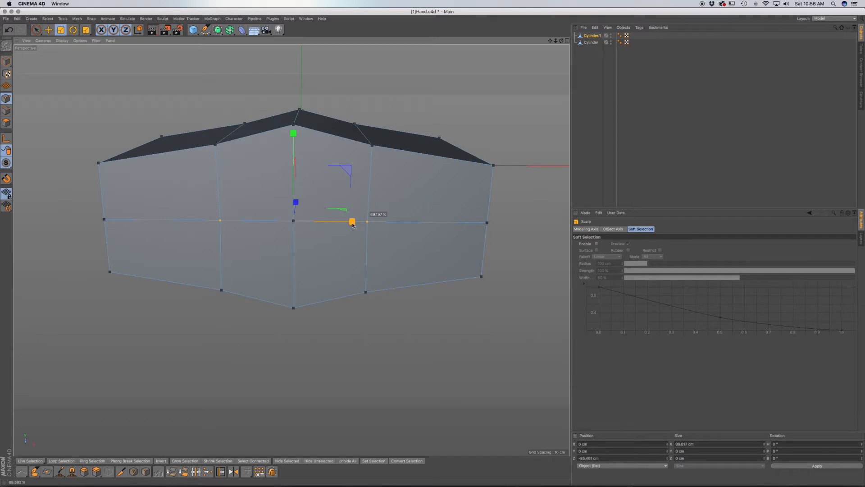
pyautogui.moveTo(354, 225); pyautogui.dragTo(353, 226)
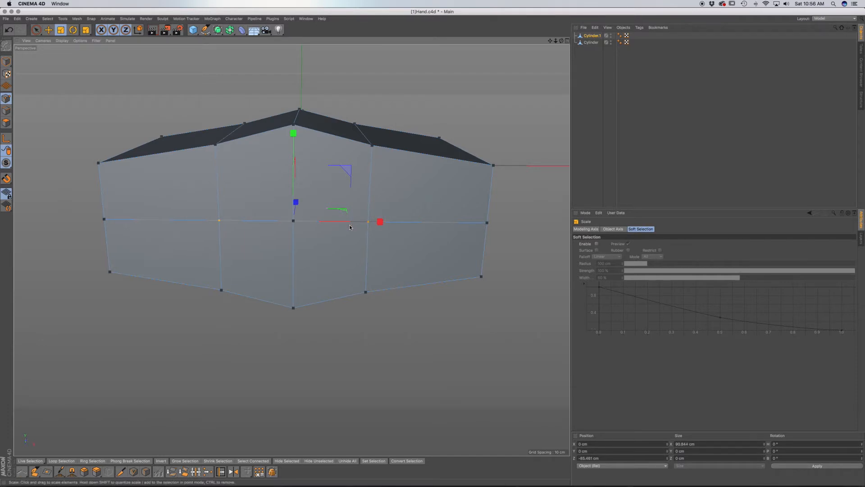
# Fine-tune the two points in the Front view, scaling them along X to about 92.7 cm to align with the corners above and below
pyautogui.press('F4')
pyautogui.scroll(10, 321, 252)
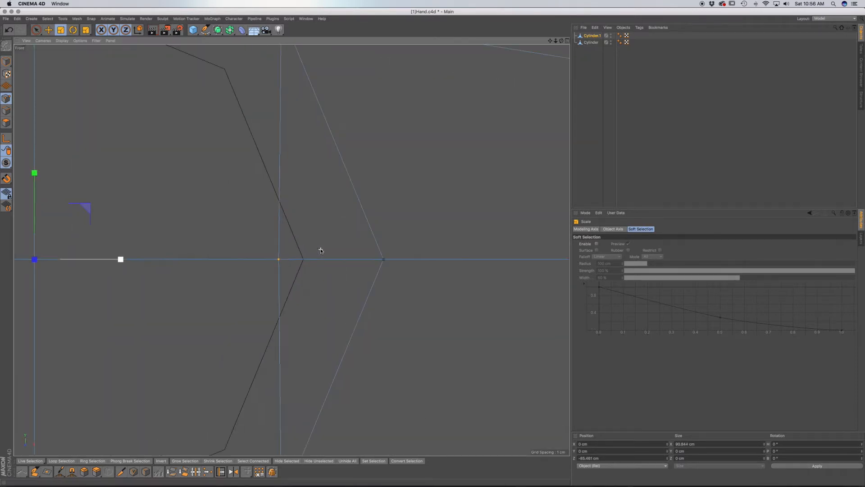
pyautogui.scroll(-10, 319, 252)
pyautogui.moveTo(280, 253); pyautogui.dragTo(278, 259)
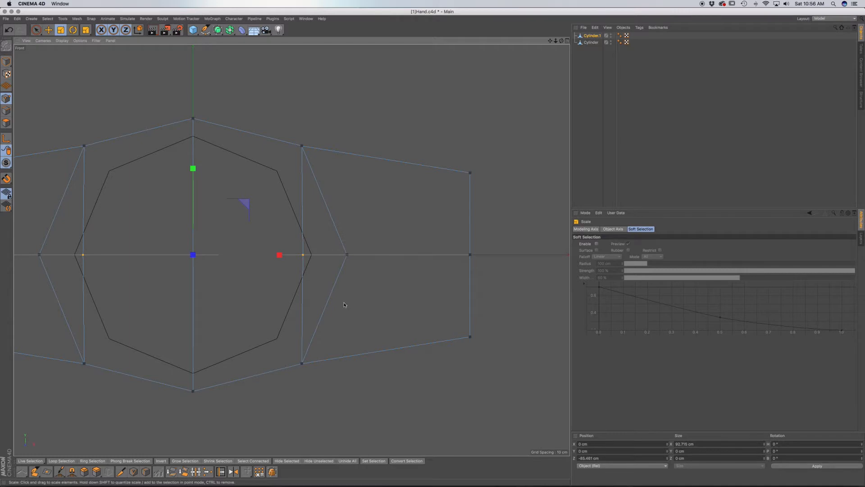
pyautogui.press('F1')
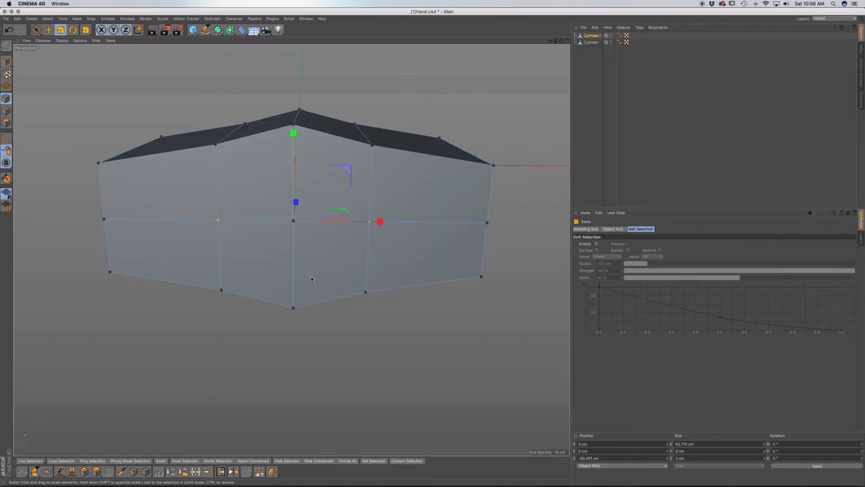
# Return to Polygon mode and scale the palm's selected side polygons inward along X to about 195 cm
pyautogui.keyDown('alt'); pyautogui.moveTo(311, 280); pyautogui.dragTo(173, 241); pyautogui.keyUp('alt')
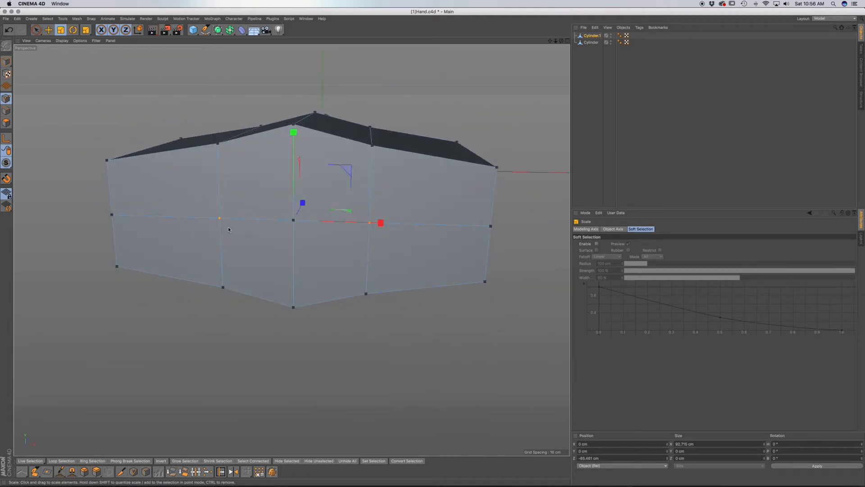
pyautogui.keyDown('alt'); pyautogui.moveTo(253, 247); pyautogui.dragTo(239, 181); pyautogui.keyUp('alt')
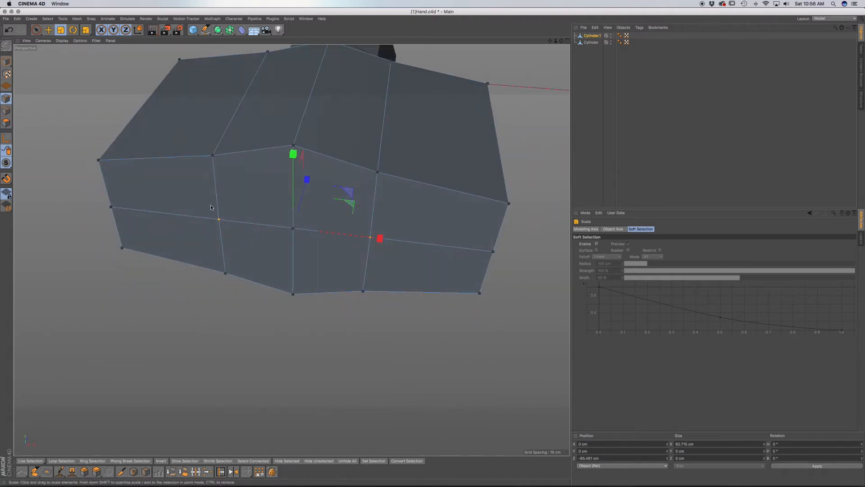
pyautogui.keyDown('alt'); pyautogui.moveTo(162, 187); pyautogui.dragTo(210, 170); pyautogui.keyUp('alt')
pyautogui.click(6, 123)
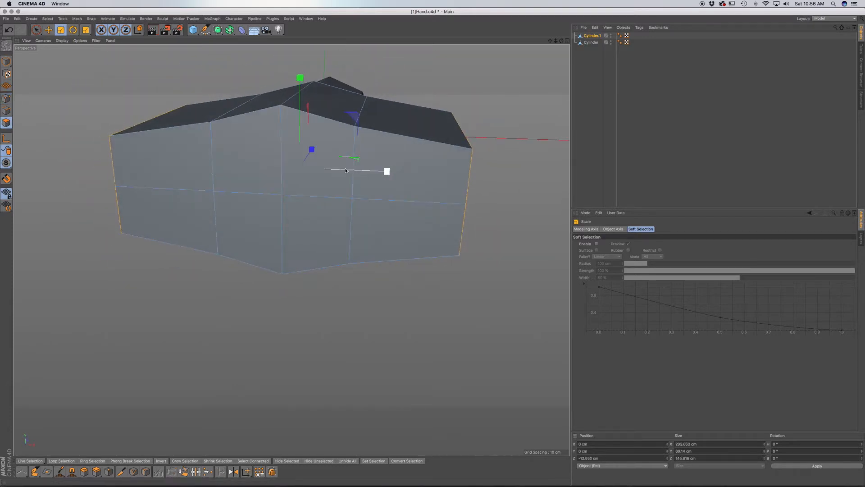
pyautogui.moveTo(387, 171); pyautogui.dragTo(372, 172)
# Switch to Model mode and merge Cylinder and Cylinder.1 into a single object with Connect Objects + Delete
pyautogui.keyDown('alt'); pyautogui.moveTo(359, 220); pyautogui.dragTo(308, 217); pyautogui.keyUp('alt')
pyautogui.scroll(-5, 308, 217)
pyautogui.keyDown('alt'); pyautogui.moveTo(396, 219); pyautogui.dragTo(223, 243); pyautogui.keyUp('alt')
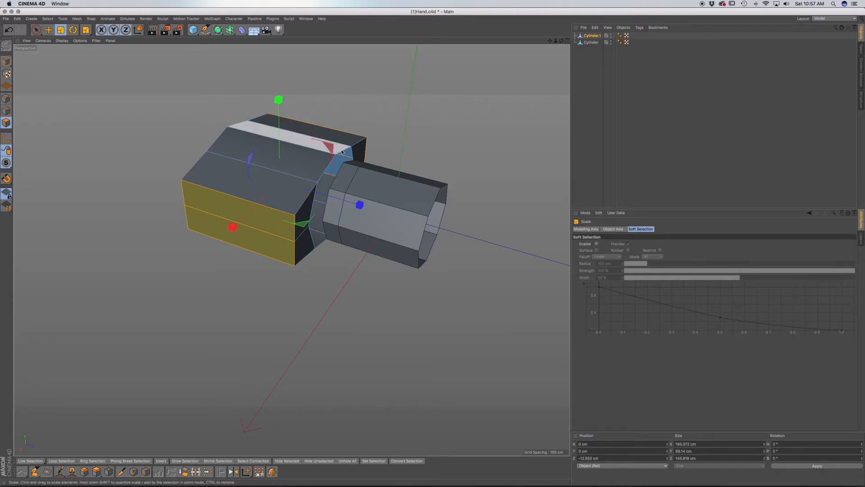
pyautogui.click(8, 61)
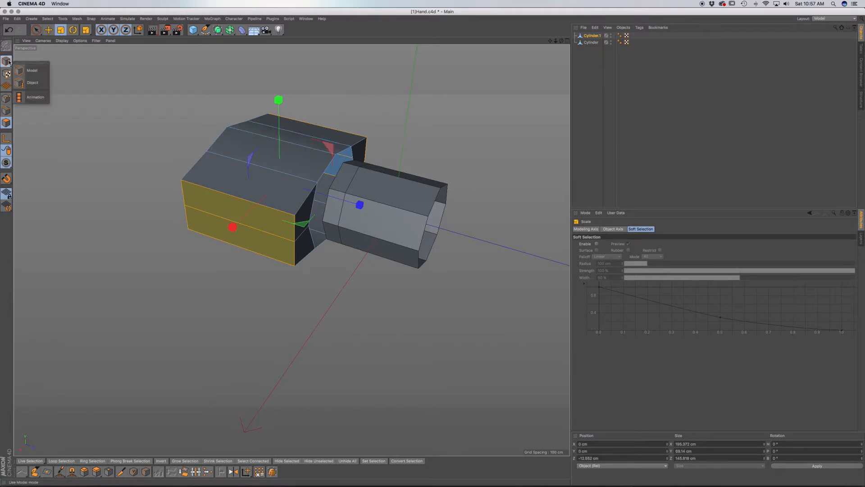
pyautogui.click(30, 70)
pyautogui.moveTo(591, 42); pyautogui.dragTo(580, 36)
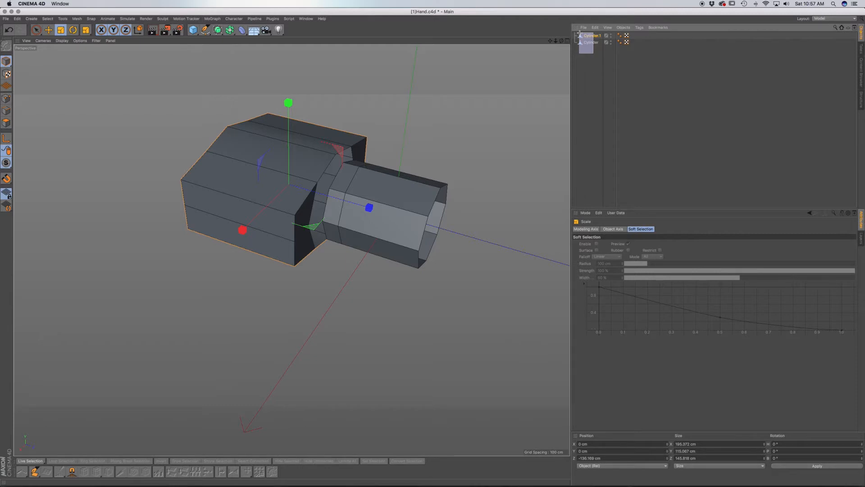
pyautogui.moveTo(579, 34); pyautogui.dragTo(585, 38)
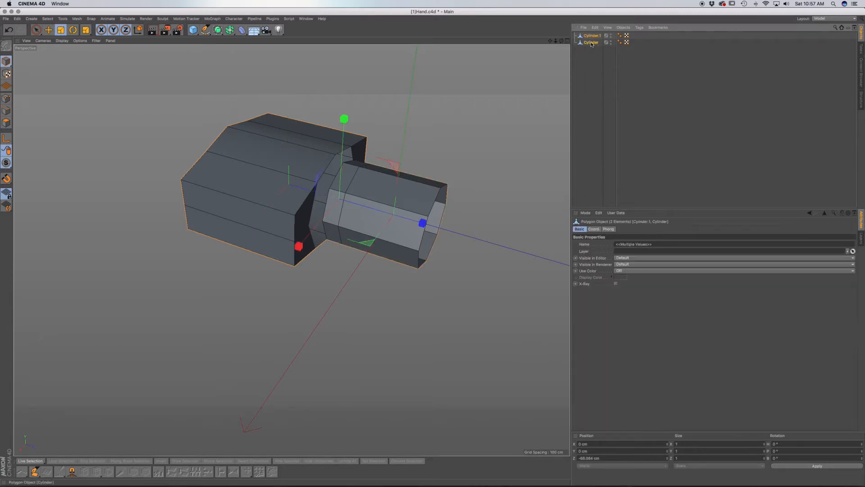
pyautogui.rightClick(592, 45)
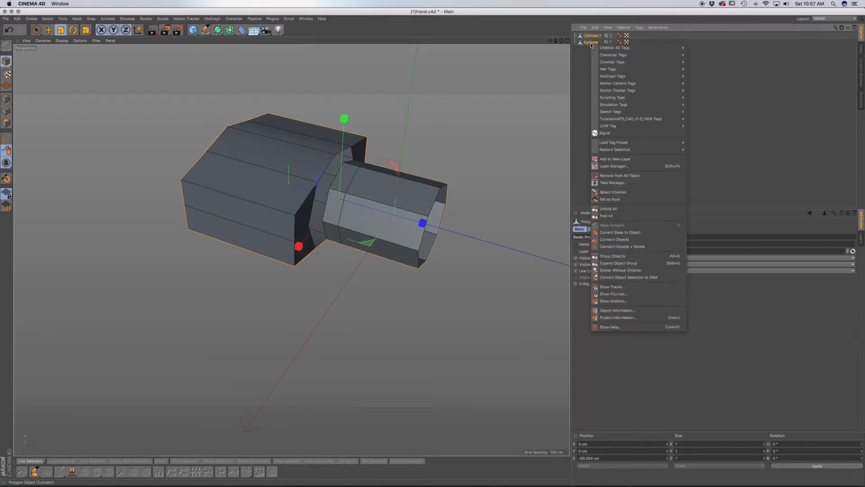
pyautogui.click(627, 247)
# Rename the merged object as Hand
pyautogui.doubleClick(593, 36)
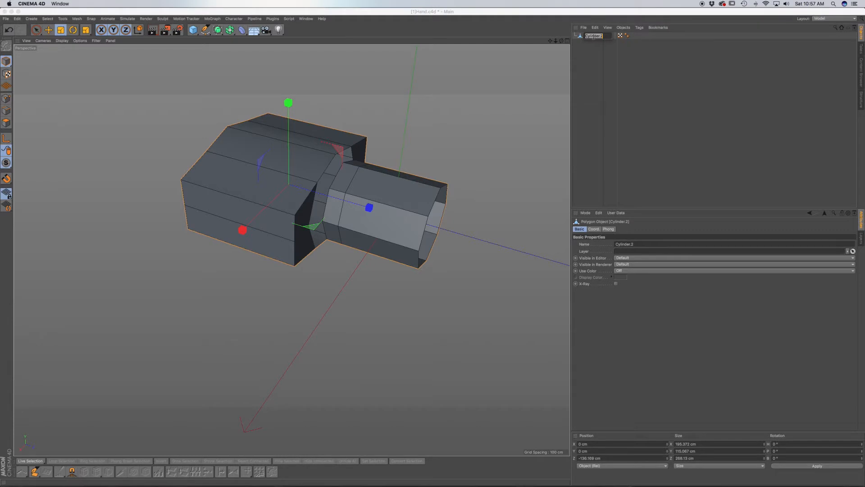
pyautogui.write('H')
pyautogui.press('Return')
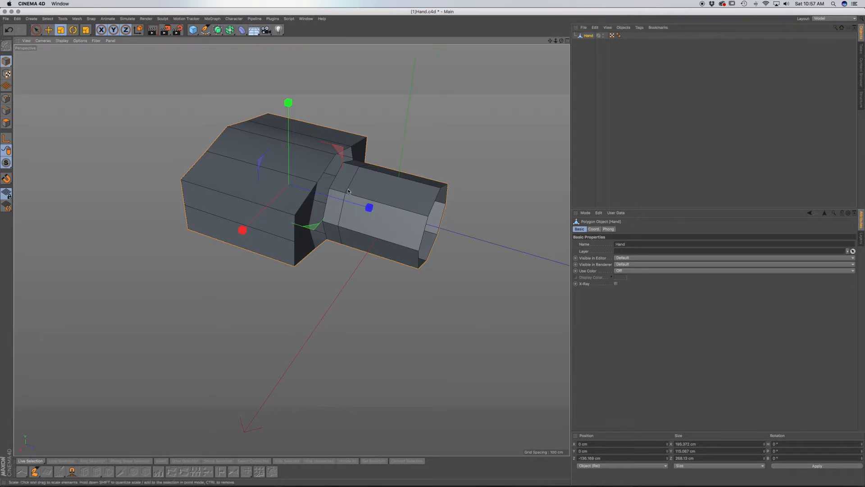
# In Edge mode, loop-select the wrist's palm-side edge, enable Select Boundary Loop, and add the palm opening's boundary loop
pyautogui.scroll(3, 348, 191)
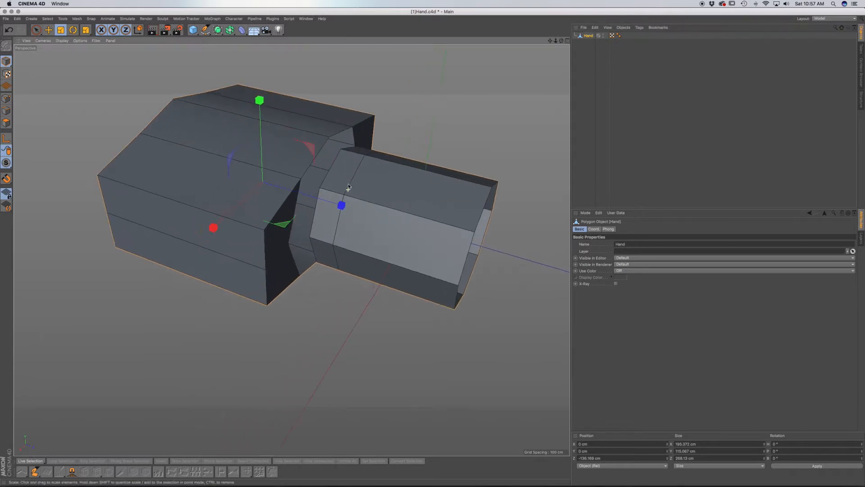
pyautogui.click(6, 111)
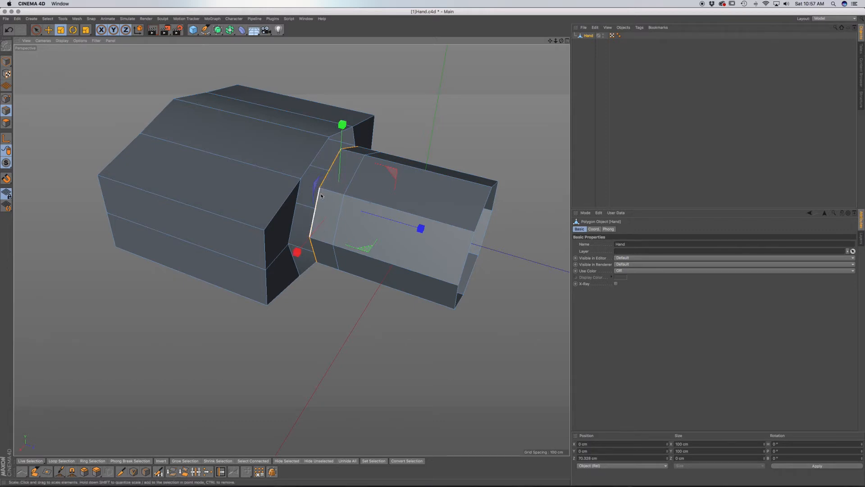
pyautogui.press('u')
pyautogui.press('l')
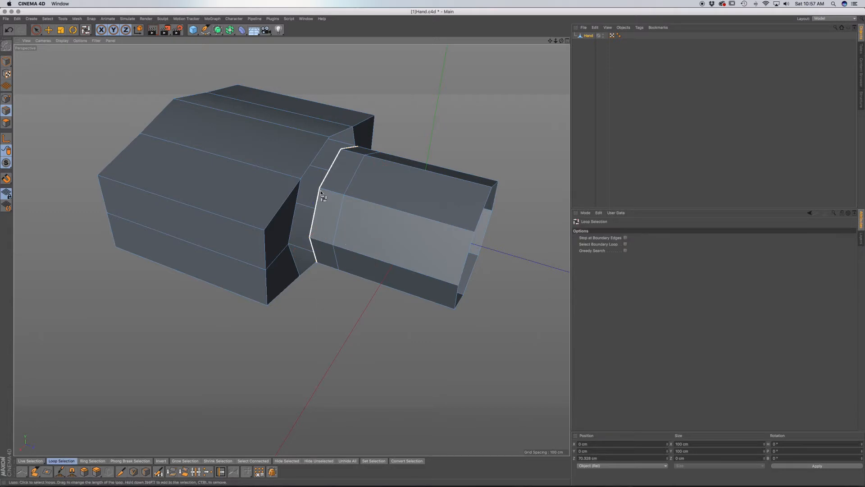
pyautogui.click(318, 189)
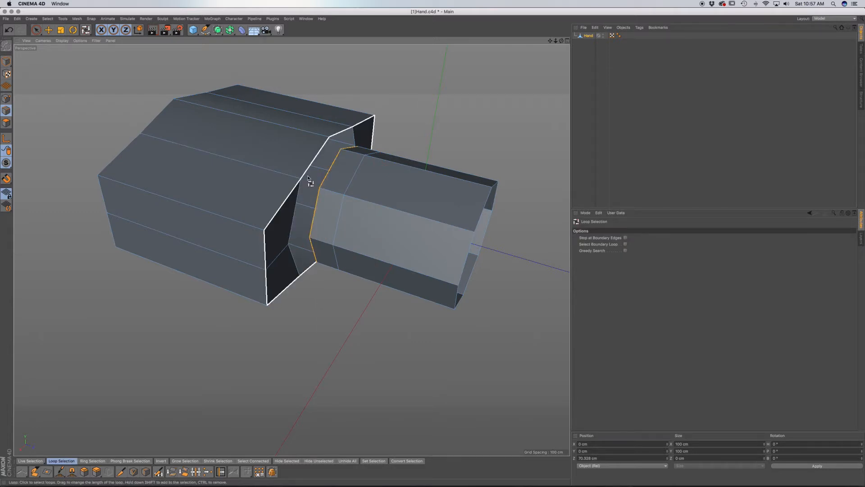
pyautogui.click(626, 244)
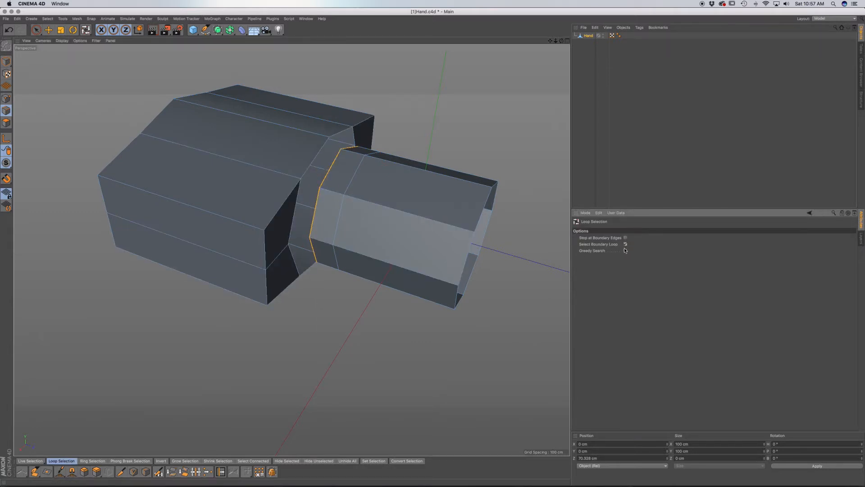
pyautogui.keyDown('shift'); pyautogui.click(295, 217); pyautogui.keyUp('shift')
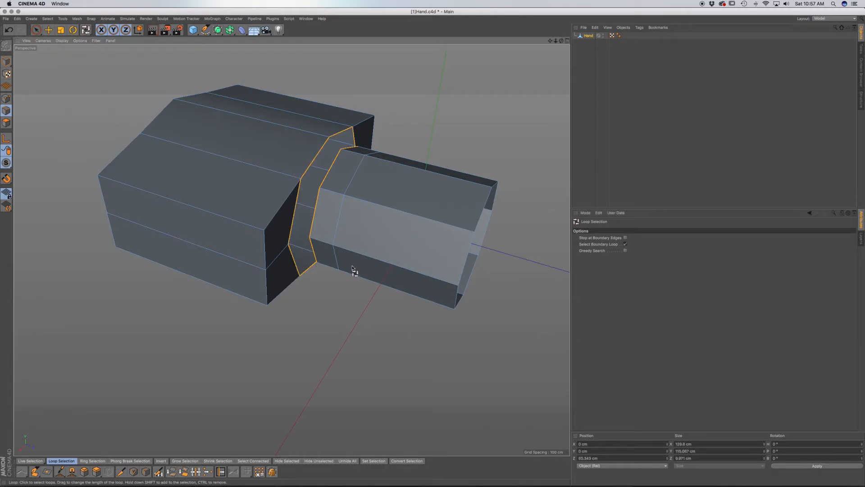
# Join the wrist's edge loop to the palm opening's loop with Stitch and Sew
pyautogui.press('m')
pyautogui.press('p')
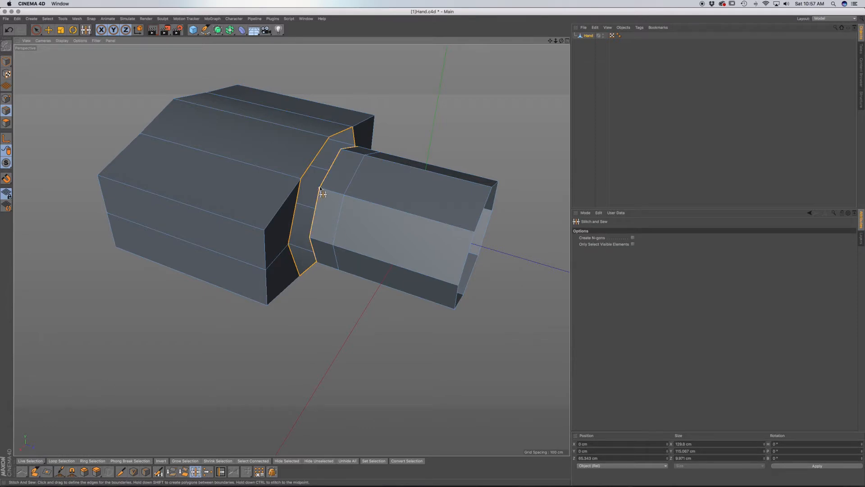
pyautogui.moveTo(319, 188); pyautogui.dragTo(306, 182)
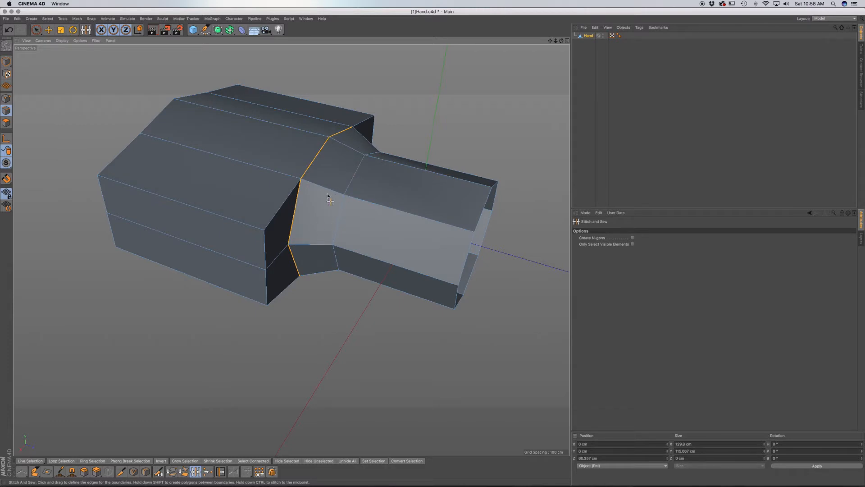
# Select the two outermost cap polygons on the palm's negative-X side and inset them about 5.4 cm with Extrude Inner
pyautogui.moveTo(319, 223)
pyautogui.keyDown('alt'); pyautogui.mouseDown()
pyautogui.moveTo(340, 180)
pyautogui.moveTo(321, 201)
pyautogui.moveTo(316, 231)
pyautogui.moveTo(315, 189)
pyautogui.moveTo(315, 222)
pyautogui.moveTo(324, 193)
pyautogui.moveTo(316, 227)
pyautogui.mouseUp(); pyautogui.keyUp('alt')
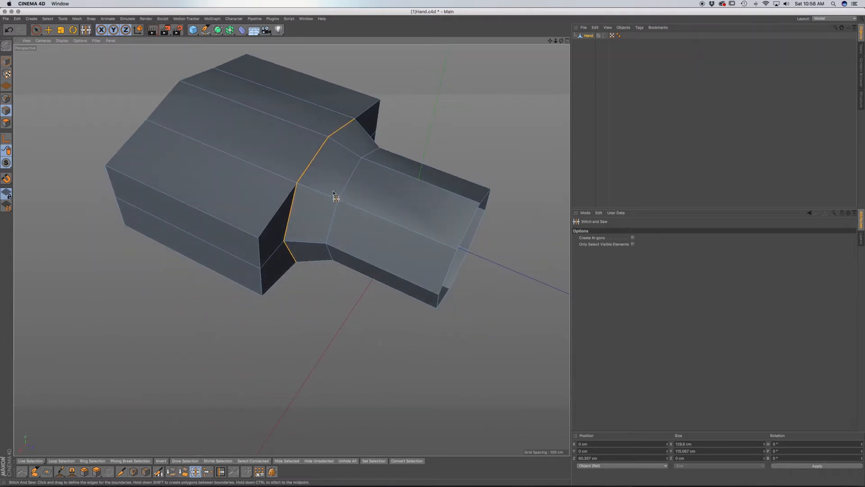
pyautogui.keyDown('alt'); pyautogui.moveTo(327, 183); pyautogui.dragTo(352, 179); pyautogui.keyUp('alt')
pyautogui.keyDown('alt'); pyautogui.moveTo(255, 239); pyautogui.dragTo(299, 239); pyautogui.keyUp('alt')
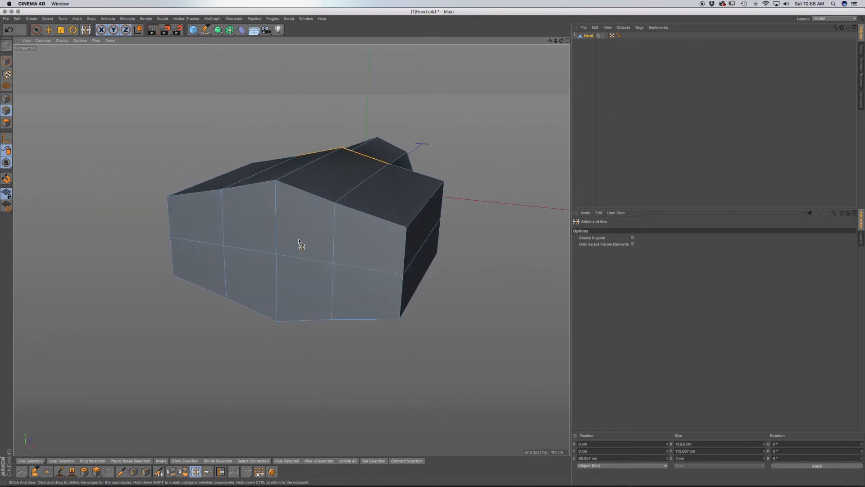
pyautogui.keyDown('alt'); pyautogui.moveTo(210, 239); pyautogui.dragTo(224, 257); pyautogui.keyUp('alt')
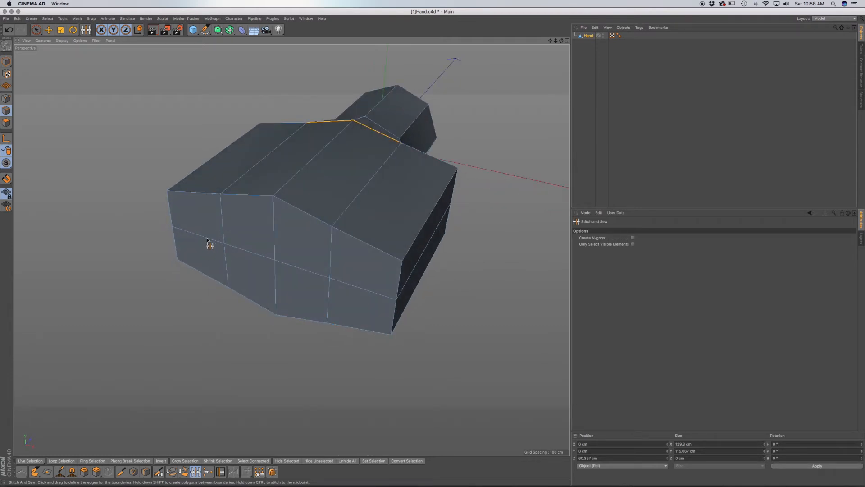
pyautogui.keyDown('alt'); pyautogui.moveTo(208, 239); pyautogui.dragTo(231, 228); pyautogui.keyUp('alt')
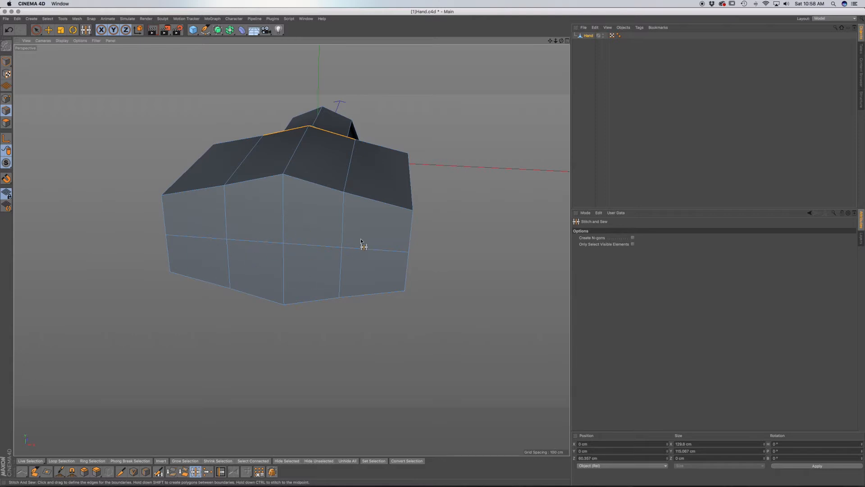
pyautogui.keyDown('alt'); pyautogui.moveTo(371, 270); pyautogui.dragTo(360, 227); pyautogui.keyUp('alt')
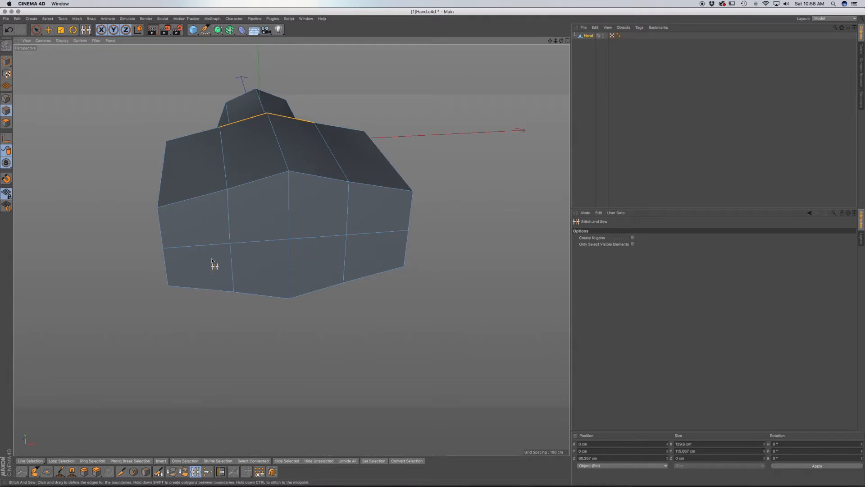
pyautogui.keyDown('alt'); pyautogui.moveTo(374, 247); pyautogui.dragTo(252, 194); pyautogui.keyUp('alt')
pyautogui.click(36, 29)
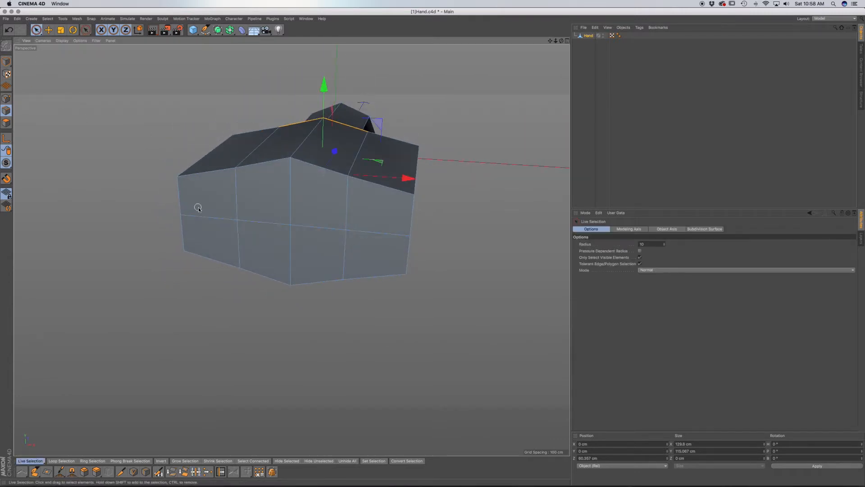
pyautogui.click(7, 124)
pyautogui.moveTo(213, 194)
pyautogui.mouseDown()
pyautogui.moveTo(213, 229)
pyautogui.moveTo(281, 257)
pyautogui.mouseUp()
pyautogui.press('i')
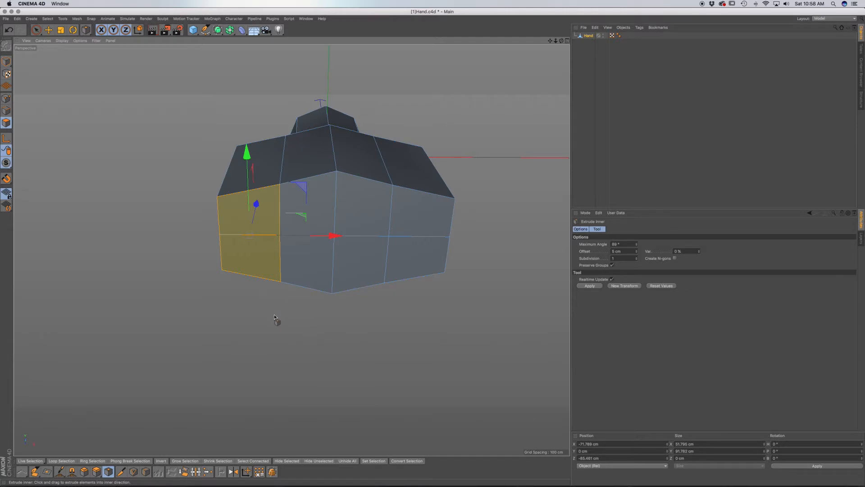
pyautogui.moveTo(325, 331); pyautogui.dragTo(315, 331)
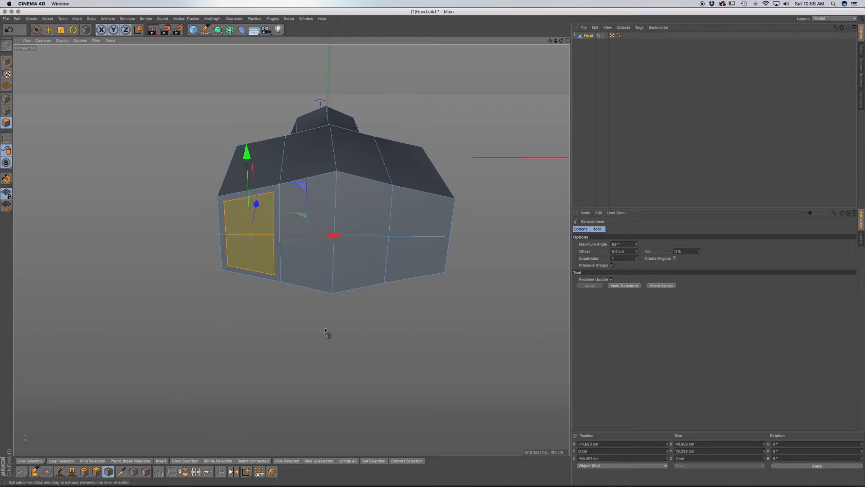
# Move the inset polygons outward along Z to about -90.8 cm and extrude the first finger segment to about -155 cm
pyautogui.press('e')
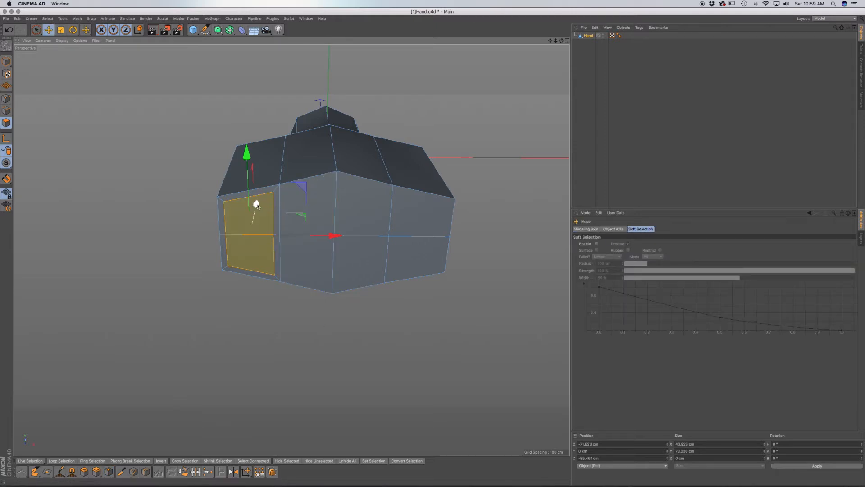
pyautogui.moveTo(256, 205); pyautogui.dragTo(256, 207)
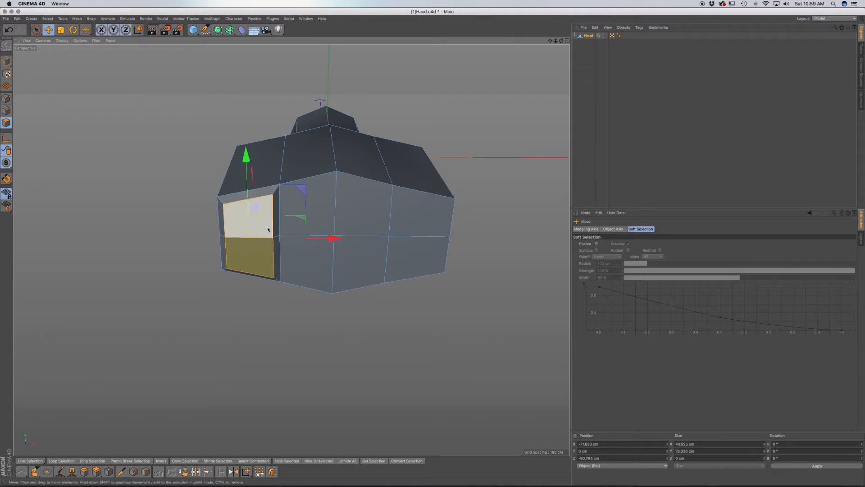
pyautogui.press('d')
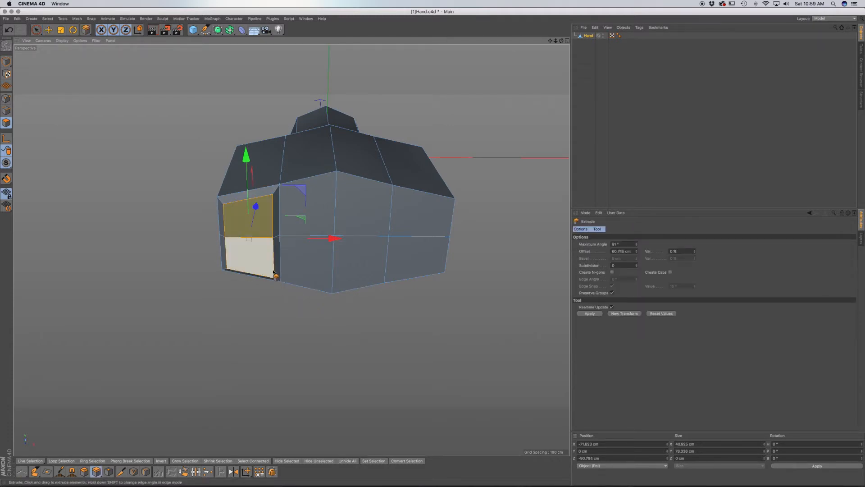
pyautogui.keyDown('shift'); pyautogui.click(271, 264); pyautogui.keyUp('shift')
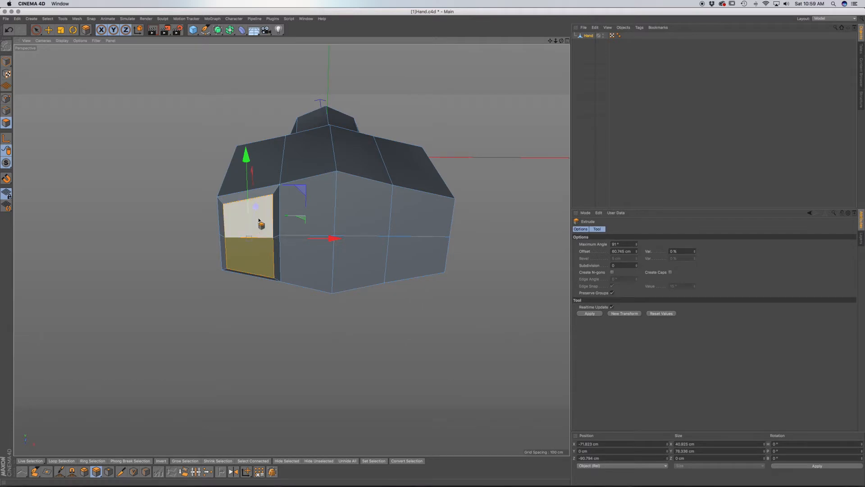
pyautogui.moveTo(256, 206); pyautogui.dragTo(248, 240)
# Extrude two more finger segments along Z, ending at about -214 cm and -267 cm
pyautogui.keyDown('alt'); pyautogui.moveTo(320, 230); pyautogui.dragTo(226, 322); pyautogui.keyUp('alt')
pyautogui.keyDown('alt'); pyautogui.moveTo(377, 233); pyautogui.dragTo(363, 244); pyautogui.keyUp('alt')
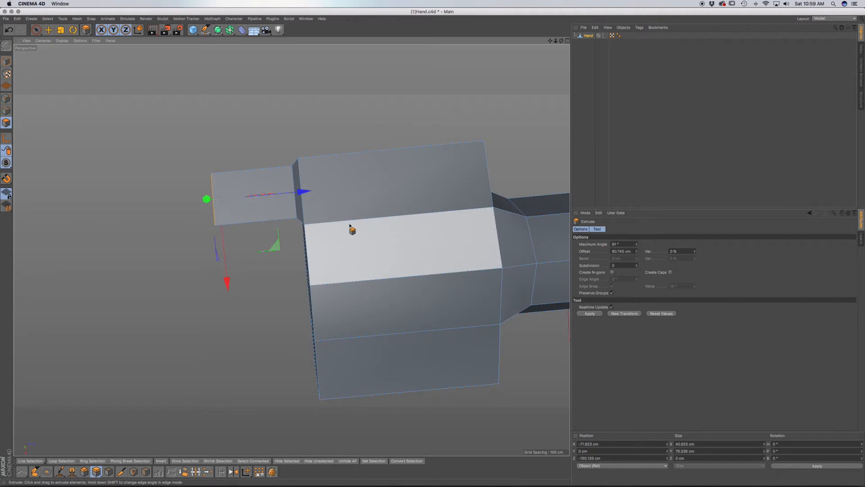
pyautogui.moveTo(301, 191); pyautogui.dragTo(231, 199)
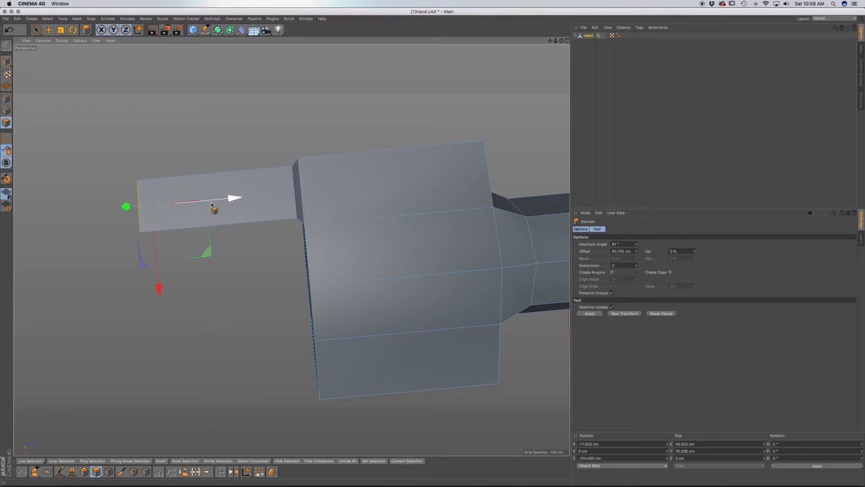
pyautogui.moveTo(238, 197); pyautogui.dragTo(175, 201)
# Examine the extruded finger, its junction with the palm and its end face from several sides
pyautogui.keyDown('alt'); pyautogui.moveTo(309, 243); pyautogui.dragTo(186, 174); pyautogui.keyUp('alt')
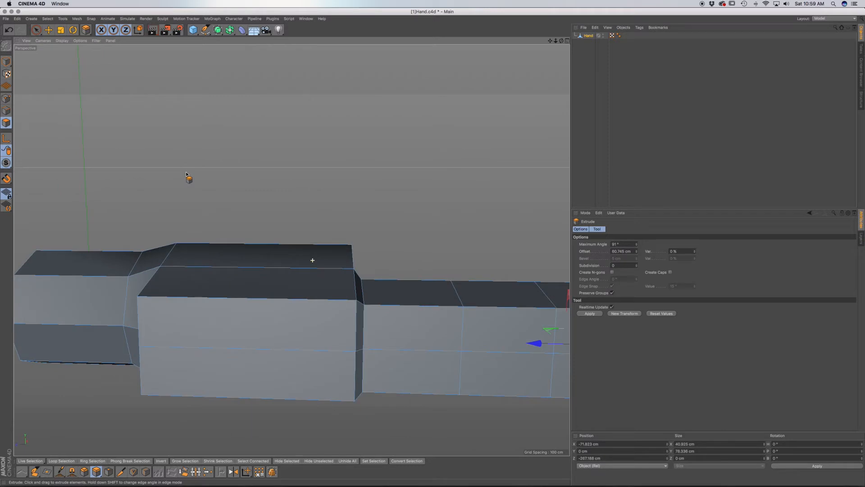
pyautogui.keyDown('alt'); pyautogui.moveTo(253, 315); pyautogui.dragTo(160, 222); pyautogui.keyUp('alt')
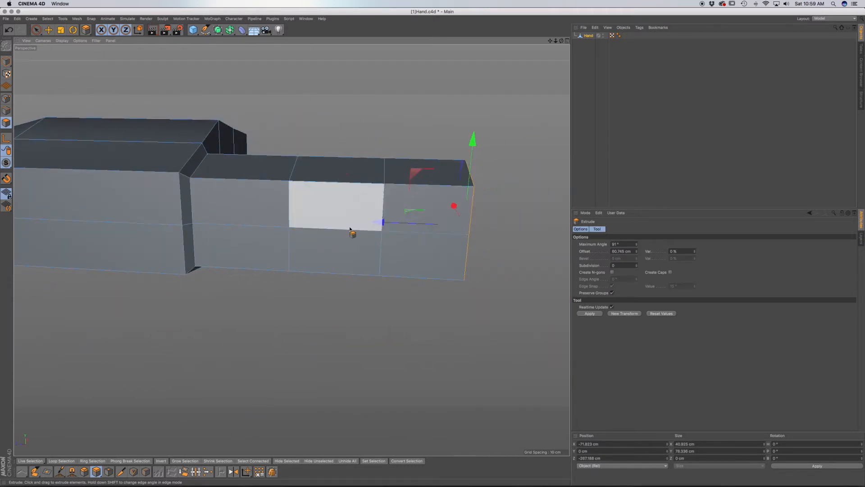
pyautogui.keyDown('alt'); pyautogui.moveTo(166, 242); pyautogui.dragTo(295, 194); pyautogui.keyUp('alt')
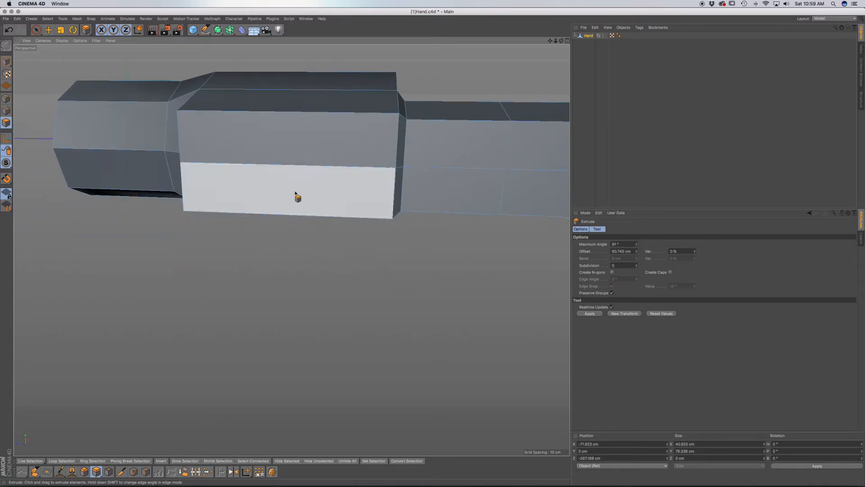
pyautogui.scroll(-5, 296, 194)
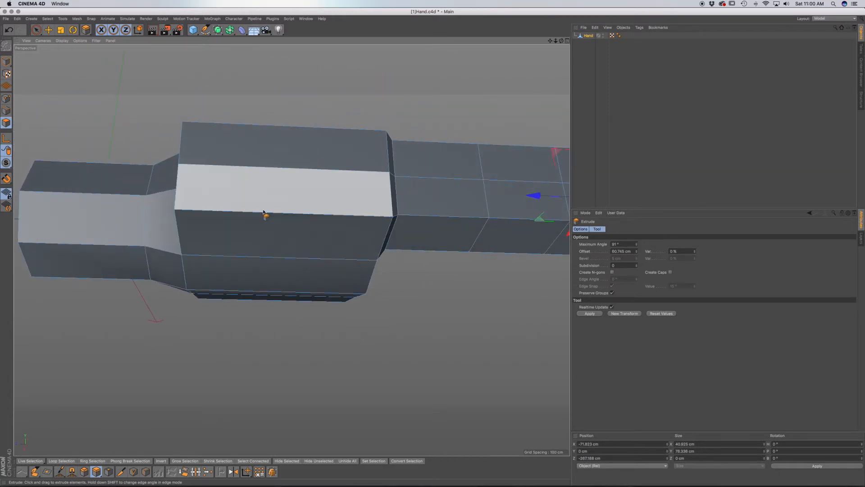
pyautogui.keyDown('alt'); pyautogui.moveTo(288, 209); pyautogui.dragTo(244, 290); pyautogui.keyUp('alt')
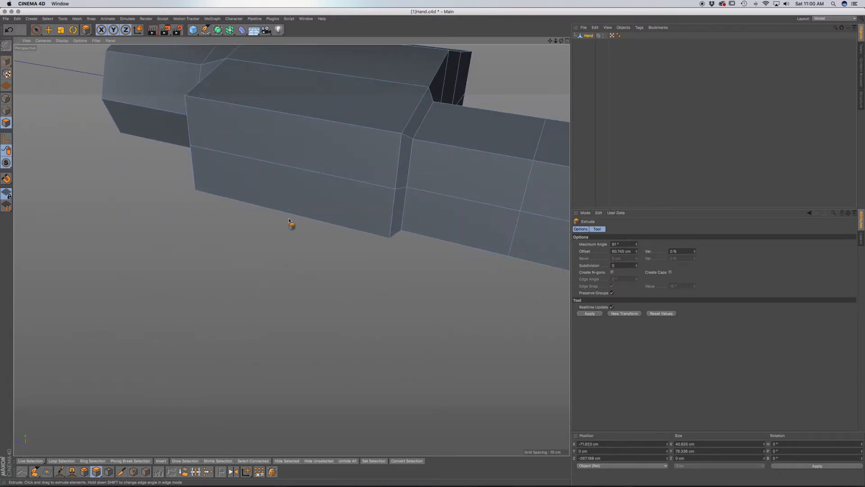
pyautogui.moveTo(286, 185)
pyautogui.keyDown('alt'); pyautogui.mouseDown()
pyautogui.moveTo(399, 208)
pyautogui.moveTo(418, 216)
pyautogui.moveTo(397, 225)
pyautogui.moveTo(419, 223)
pyautogui.moveTo(345, 207)
pyautogui.moveTo(277, 158)
pyautogui.moveTo(288, 180)
pyautogui.moveTo(421, 226)
pyautogui.moveTo(407, 248)
pyautogui.moveTo(265, 162)
pyautogui.moveTo(239, 214)
pyautogui.moveTo(272, 220)
pyautogui.moveTo(262, 209)
pyautogui.moveTo(361, 239)
pyautogui.moveTo(293, 174)
pyautogui.moveTo(358, 195)
pyautogui.moveTo(283, 200)
pyautogui.moveTo(316, 193)
pyautogui.moveTo(329, 216)
pyautogui.mouseUp(); pyautogui.keyUp('alt')
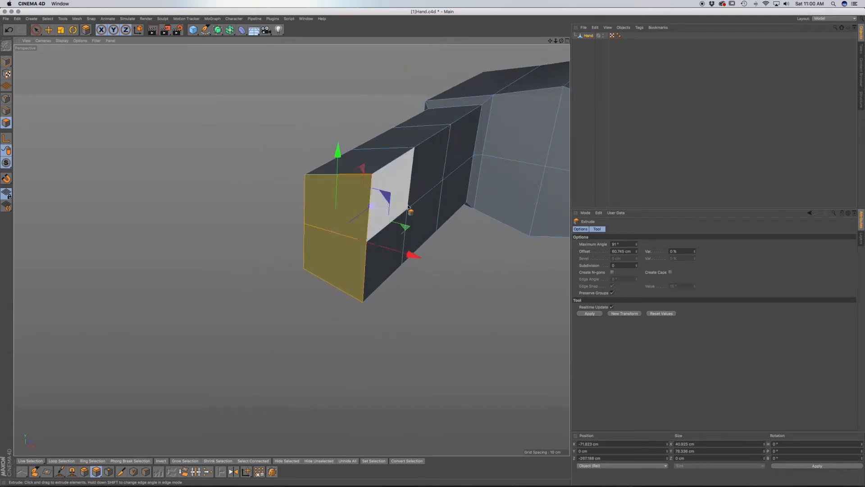
# Select the finger's upper and lower long edges on the side facing the next finger and scale them vertically to about 58.7 cm apart
pyautogui.keyDown('shift'); pyautogui.click(312, 249); pyautogui.keyUp('shift')
pyautogui.keyDown('alt'); pyautogui.moveTo(387, 194); pyautogui.dragTo(410, 187); pyautogui.keyUp('alt')
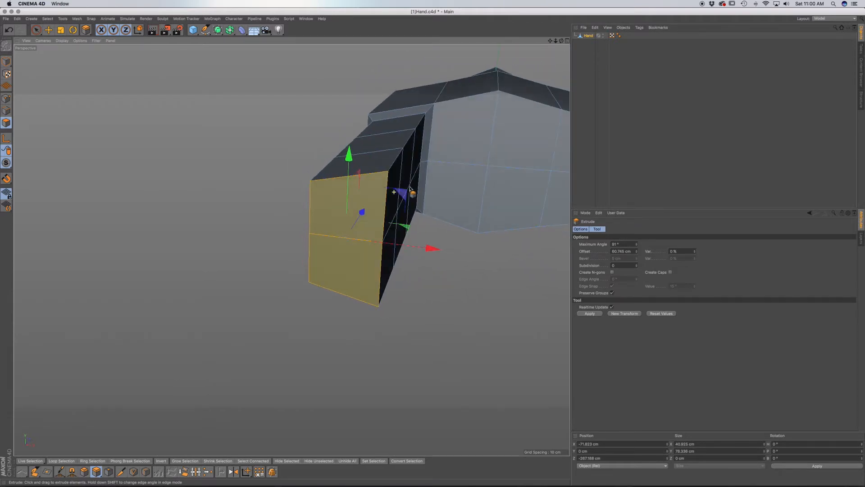
pyautogui.click(6, 111)
pyautogui.press('space')
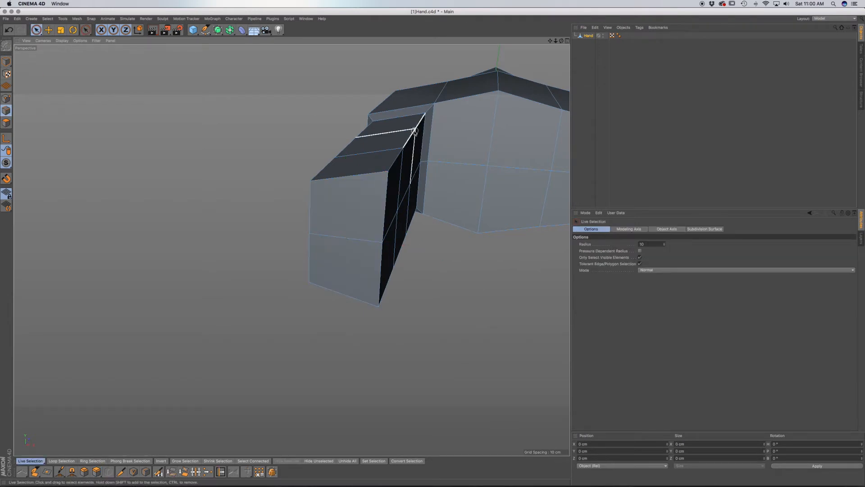
pyautogui.keyDown('alt'); pyautogui.moveTo(416, 130); pyautogui.dragTo(386, 147); pyautogui.keyUp('alt')
pyautogui.click(445, 129)
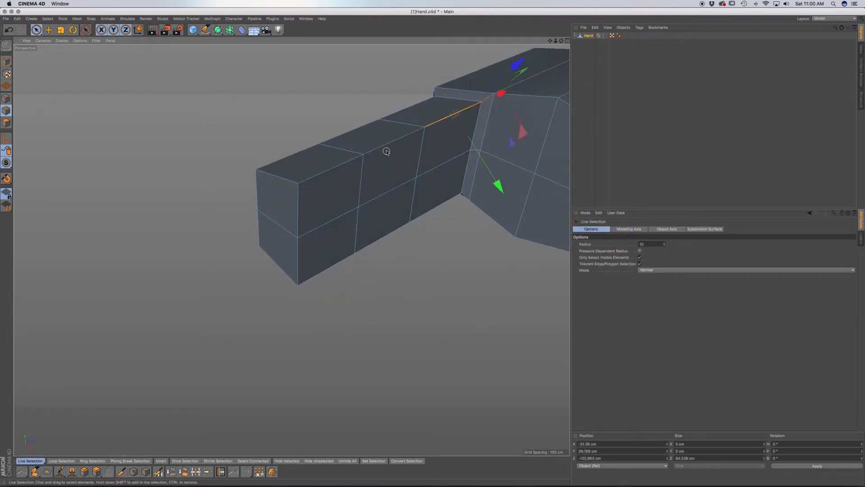
pyautogui.keyDown('shift'); pyautogui.click(323, 162); pyautogui.keyUp('shift')
pyautogui.keyDown('shift'); pyautogui.click(377, 231); pyautogui.keyUp('shift')
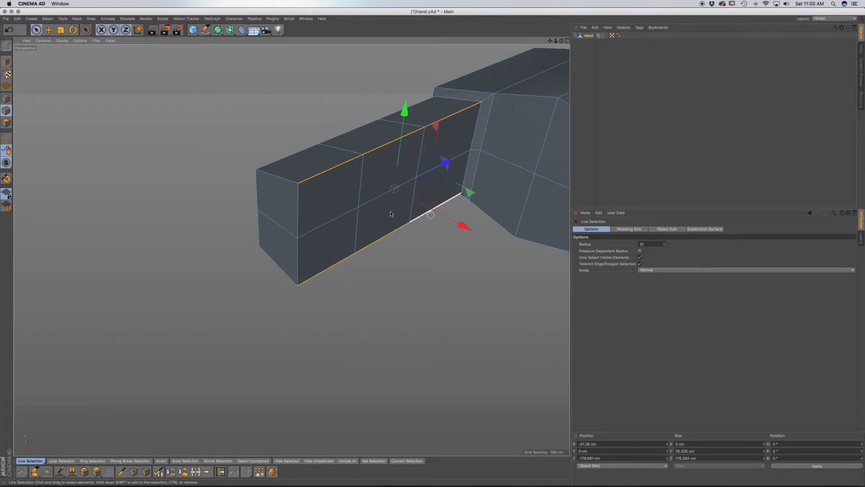
pyautogui.keyDown('alt'); pyautogui.moveTo(373, 224); pyautogui.dragTo(405, 207); pyautogui.keyUp('alt')
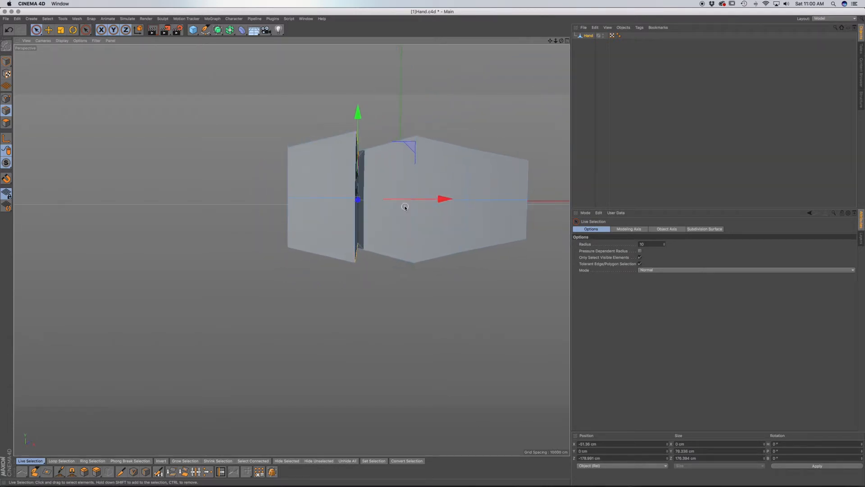
pyautogui.press('t')
pyautogui.moveTo(358, 113); pyautogui.dragTo(358, 134)
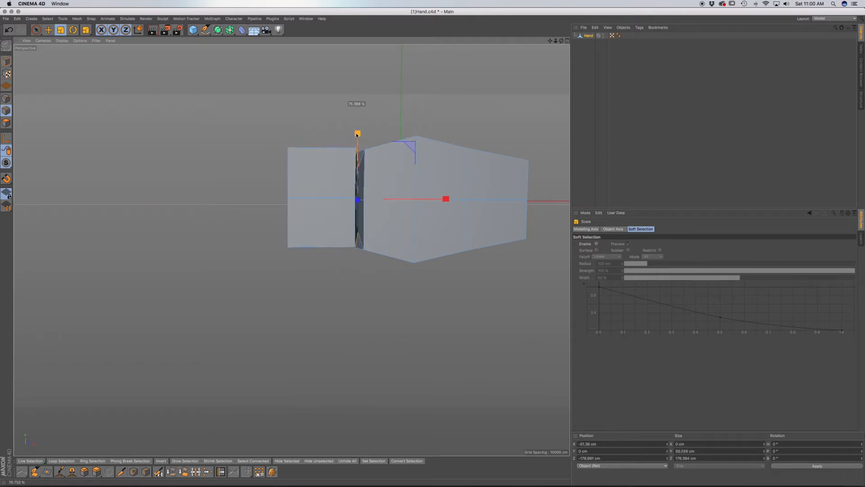
pyautogui.moveTo(357, 134); pyautogui.dragTo(357, 134)
# Disable Select Boundary Loop for Loop Selection and select the finger's joint edge loop nearest the palm
pyautogui.keyDown('alt'); pyautogui.moveTo(331, 200); pyautogui.dragTo(283, 210); pyautogui.keyUp('alt')
pyautogui.keyDown('alt'); pyautogui.moveTo(404, 227); pyautogui.dragTo(292, 249, button='middle'); pyautogui.keyUp('alt')
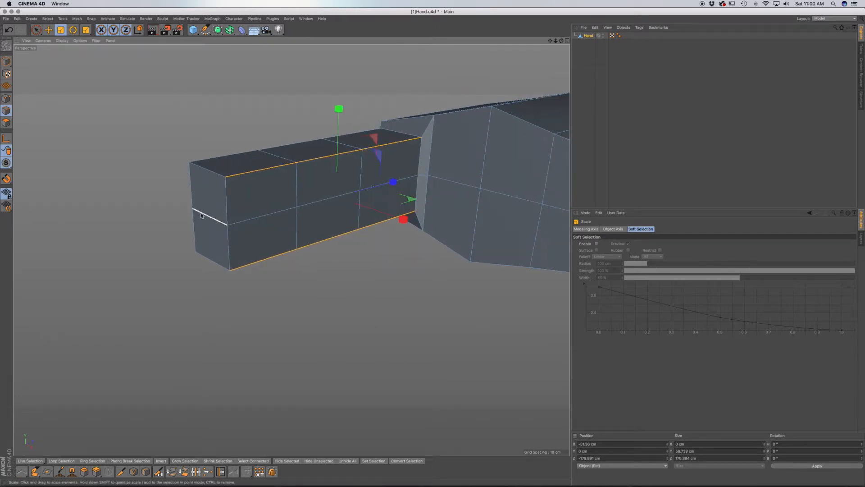
pyautogui.keyDown('alt'); pyautogui.moveTo(200, 213); pyautogui.dragTo(181, 209); pyautogui.keyUp('alt')
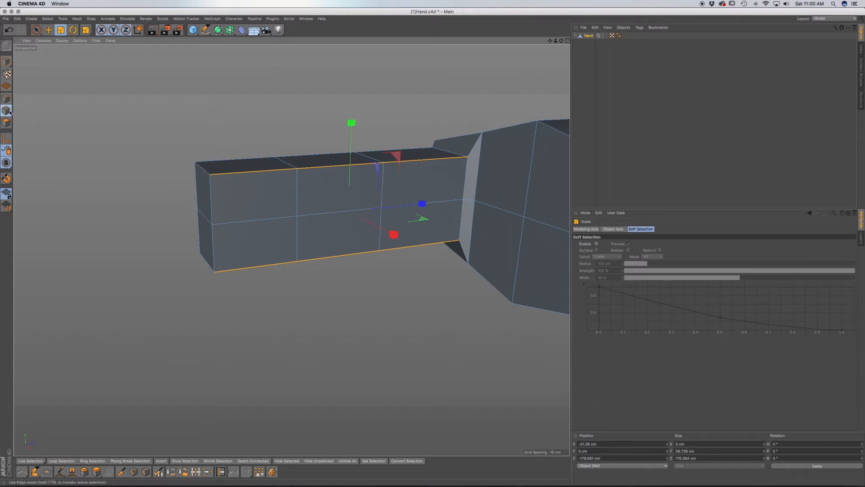
pyautogui.press('u')
pyautogui.press('l')
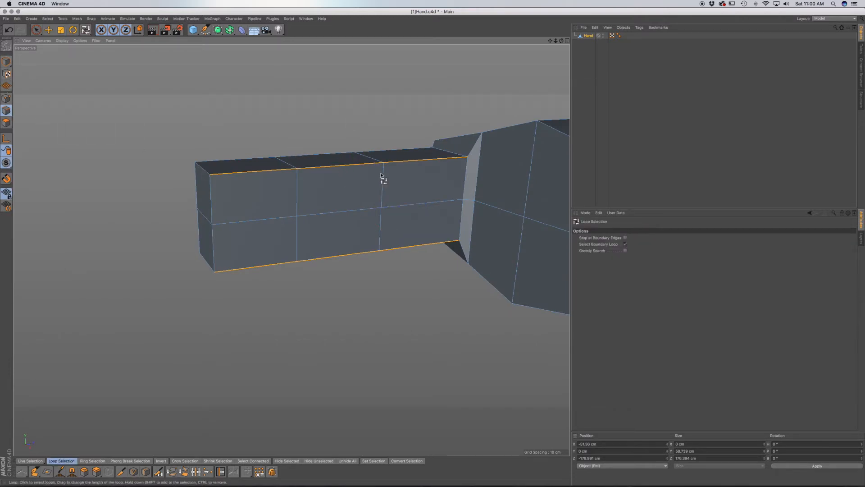
pyautogui.press('super+shift+a')
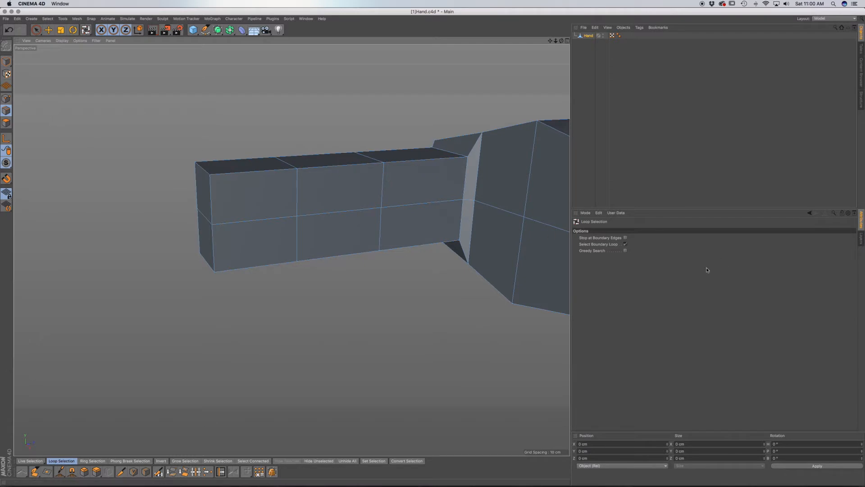
pyautogui.click(625, 244)
pyautogui.click(382, 192)
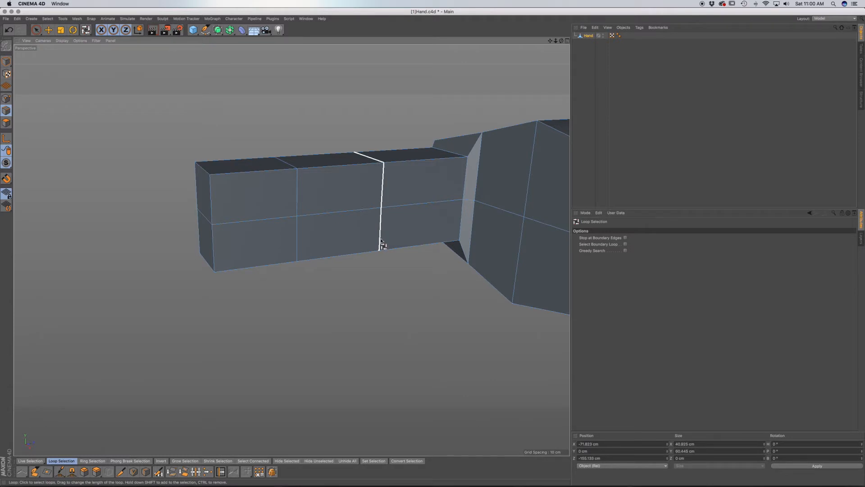
# Add the second joint loop and the fingertip loop to the selection and scale all three vertically to about 48.5 cm
pyautogui.press('t')
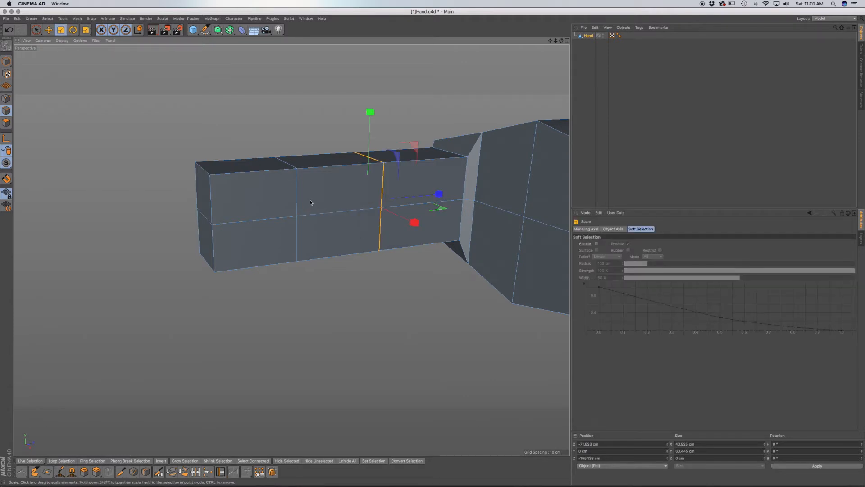
pyautogui.press('u')
pyautogui.press('l')
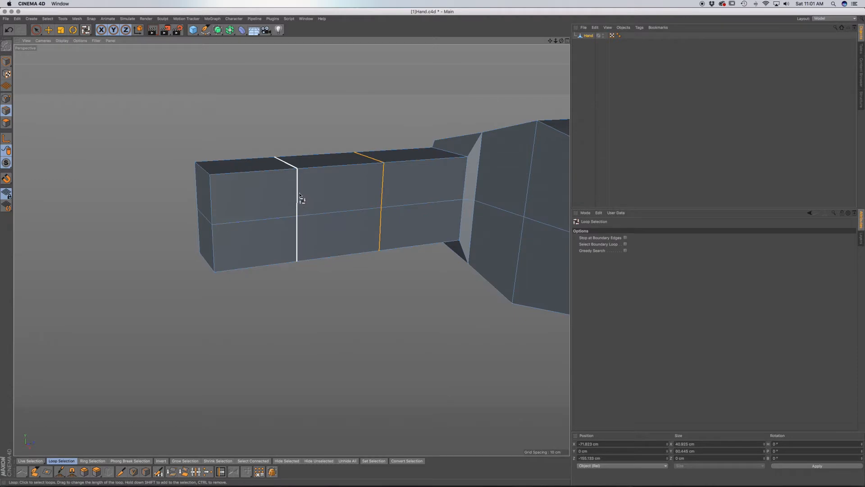
pyautogui.keyDown('shift'); pyautogui.click(299, 203); pyautogui.keyUp('shift')
pyautogui.keyDown('shift'); pyautogui.click(210, 198); pyautogui.keyUp('shift')
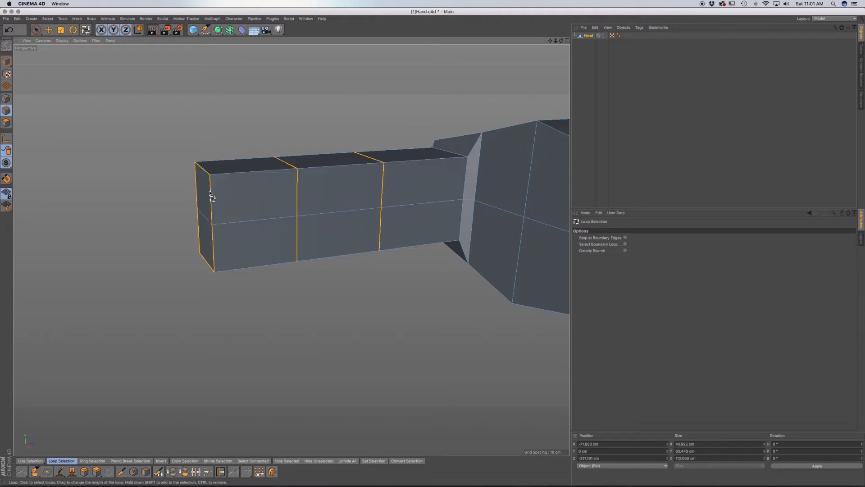
pyautogui.press('t')
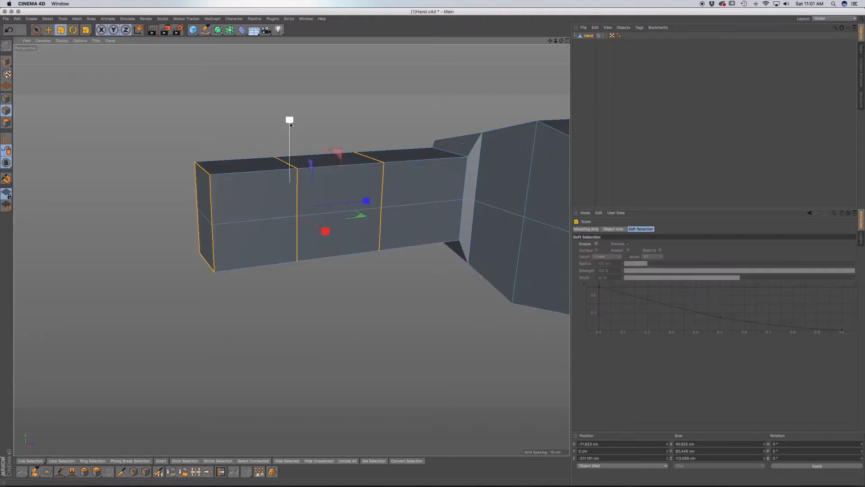
pyautogui.moveTo(291, 121); pyautogui.dragTo(286, 140)
# Deselect the joint loop nearest the palm and scale the remaining two loops vertically to about 42.8 cm
pyautogui.press('u')
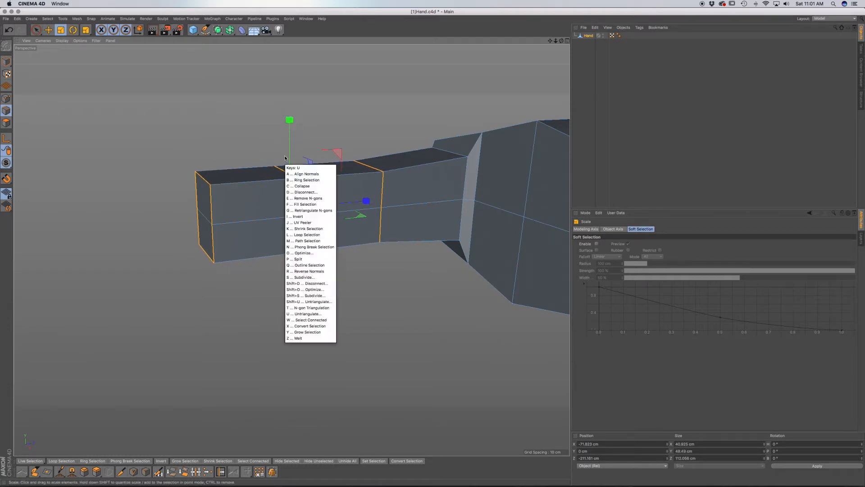
pyautogui.press('l')
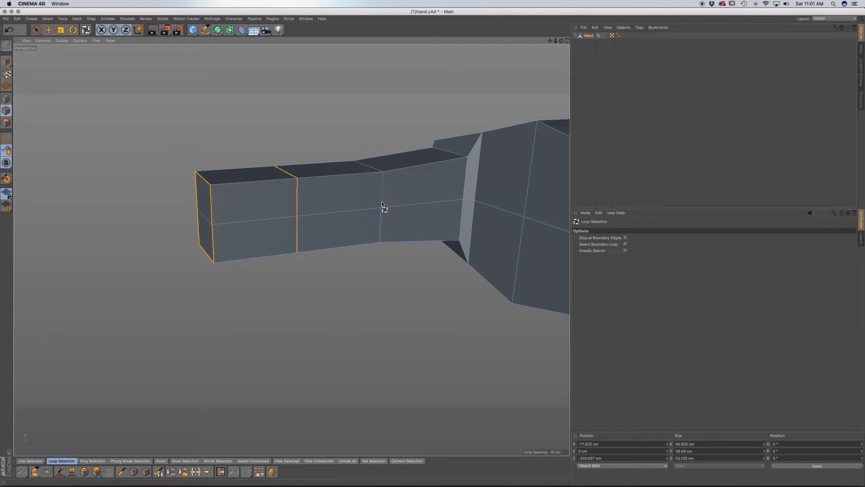
pyautogui.press('t')
pyautogui.moveTo(244, 125); pyautogui.dragTo(245, 139)
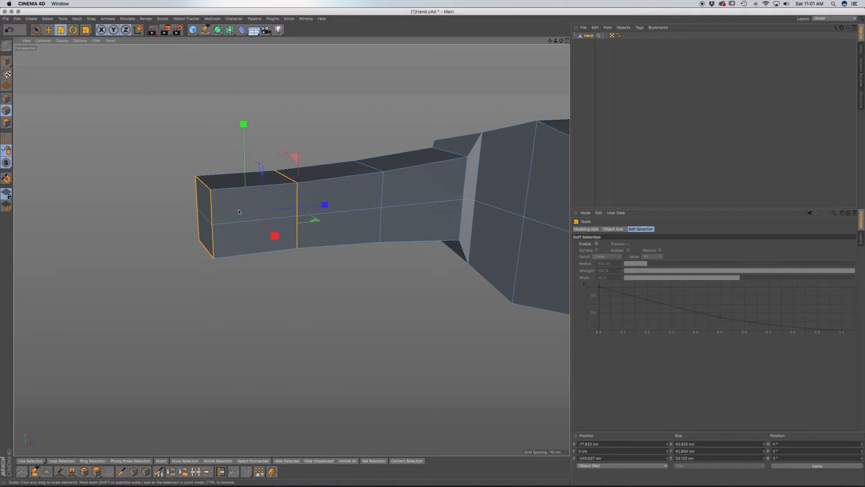
# Keep only the fingertip edge loop selected and scale it down in width and height to about 37 cm high
pyautogui.press('u')
pyautogui.press('l')
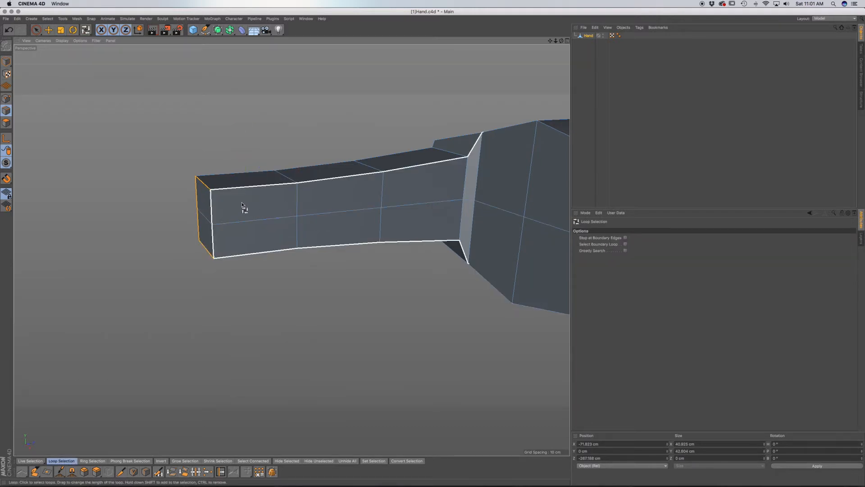
pyautogui.press('t')
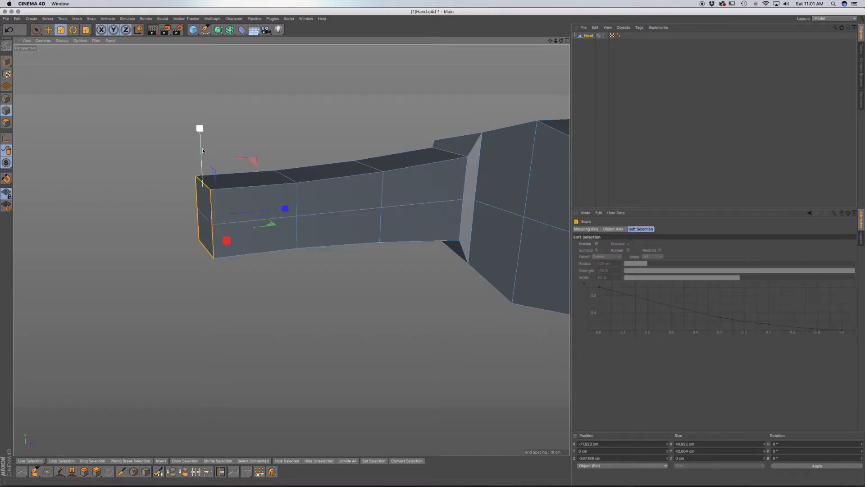
pyautogui.moveTo(200, 131); pyautogui.dragTo(199, 145)
pyautogui.hotkey('ctrl', 'z')
pyautogui.moveTo(298, 128); pyautogui.dragTo(269, 140)
pyautogui.keyDown('alt'); pyautogui.moveTo(271, 173); pyautogui.dragTo(291, 180); pyautogui.keyUp('alt')
# Select all the finger's polygons with a tolerant Rectangle Selection and scale them vertically to about 55.8 cm
pyautogui.click(7, 124)
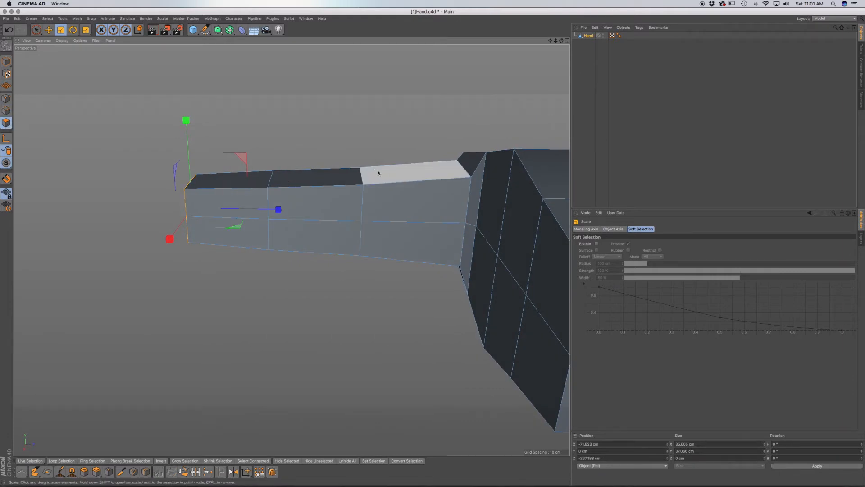
pyautogui.moveTo(36, 29)
pyautogui.mouseDown()
pyautogui.moveTo(56, 35)
pyautogui.moveTo(59, 51)
pyautogui.moveTo(67, 51)
pyautogui.mouseUp()
pyautogui.moveTo(412, 284); pyautogui.dragTo(143, 160)
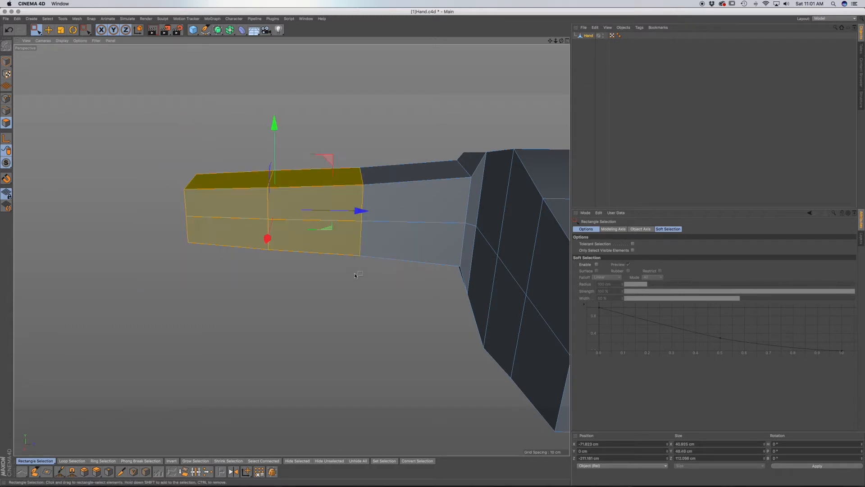
pyautogui.click(633, 244)
pyautogui.moveTo(405, 291); pyautogui.dragTo(122, 124)
pyautogui.keyDown('alt'); pyautogui.moveTo(170, 199); pyautogui.dragTo(273, 205); pyautogui.keyUp('alt')
pyautogui.press('t')
pyautogui.moveTo(284, 115); pyautogui.dragTo(284, 117)
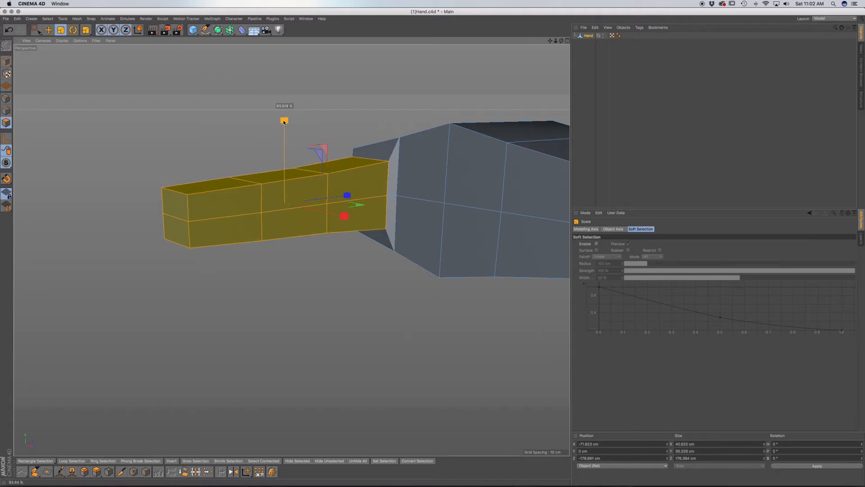
pyautogui.moveTo(284, 123); pyautogui.dragTo(284, 123)
pyautogui.keyDown('alt'); pyautogui.moveTo(320, 200); pyautogui.dragTo(379, 194); pyautogui.keyUp('alt')
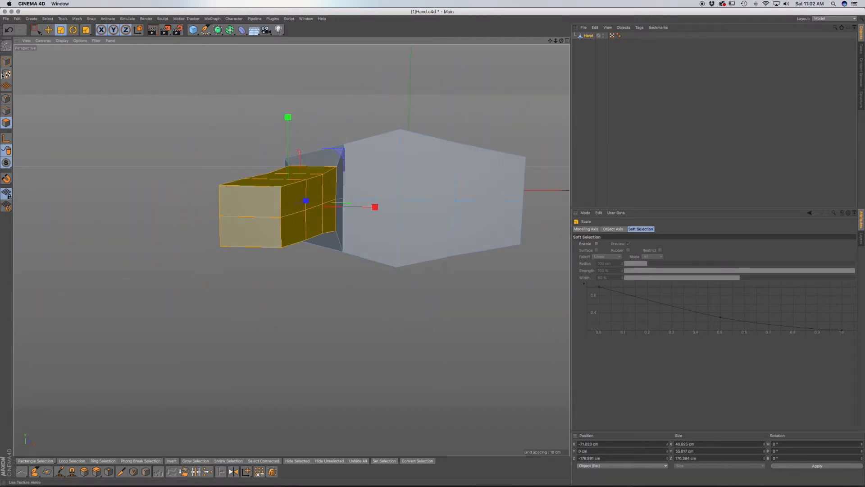
# Inset the two cap polygons beside the first finger about 5.4 cm and extrude them into a three-segment finger ending at about Z -279 cm
pyautogui.moveTo(36, 29); pyautogui.dragTo(54, 43)
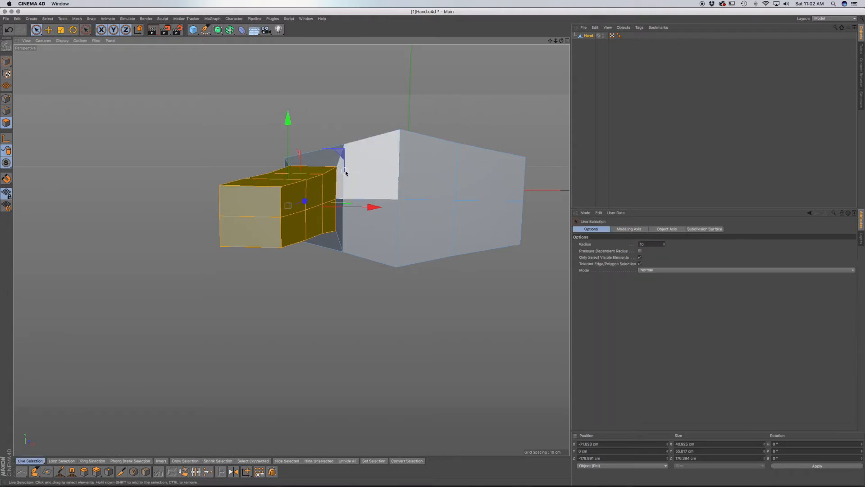
pyautogui.click(372, 169)
pyautogui.press('i')
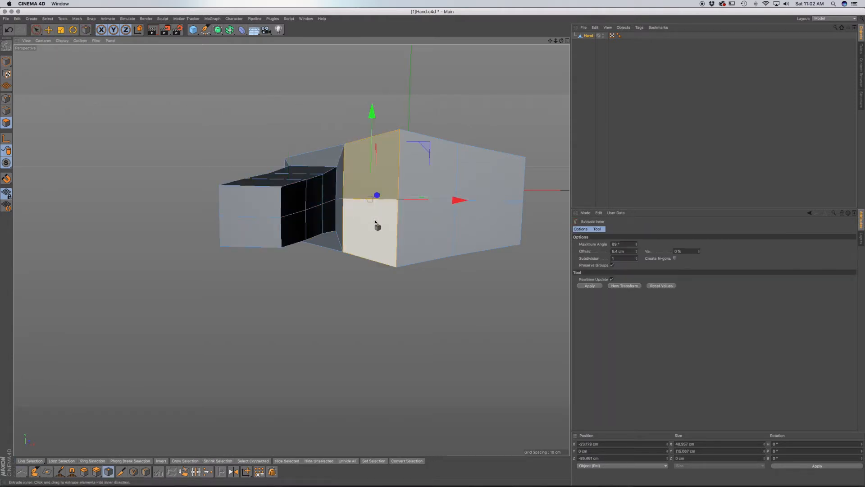
pyautogui.keyDown('shift'); pyautogui.click(375, 222); pyautogui.keyUp('shift')
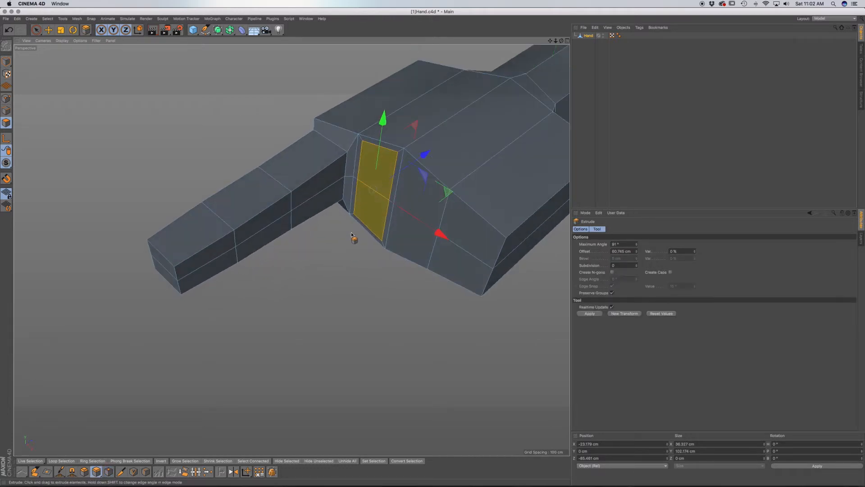
pyautogui.press('e')
pyautogui.moveTo(423, 156); pyautogui.dragTo(226, 299)
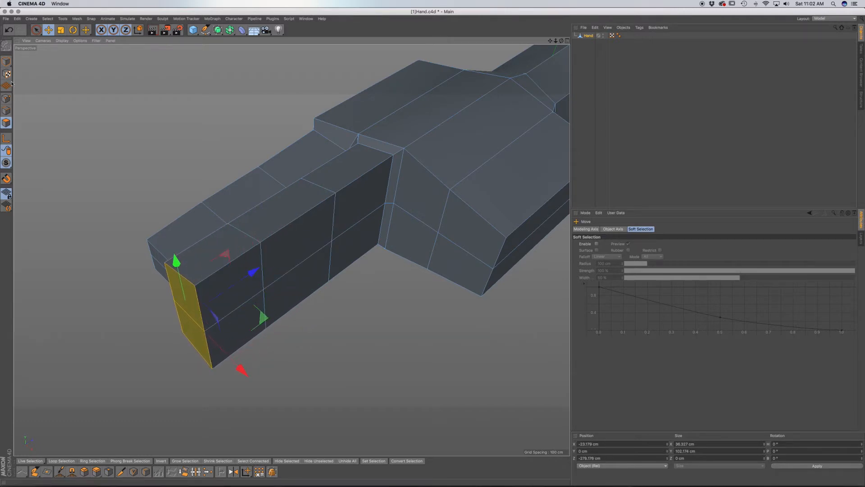
# Select the second finger's upper and lower long edges on the side away from the first finger and scale them vertically to about 83.5 cm
pyautogui.click(5, 110)
pyautogui.press('space')
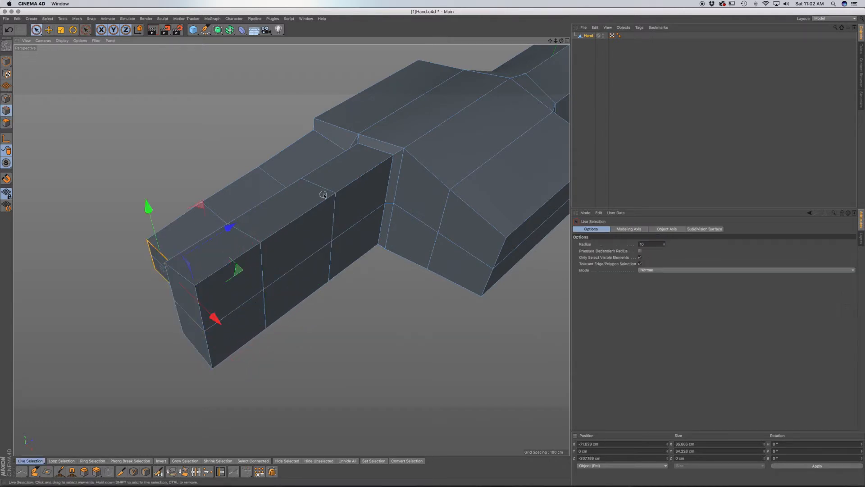
pyautogui.click(351, 183)
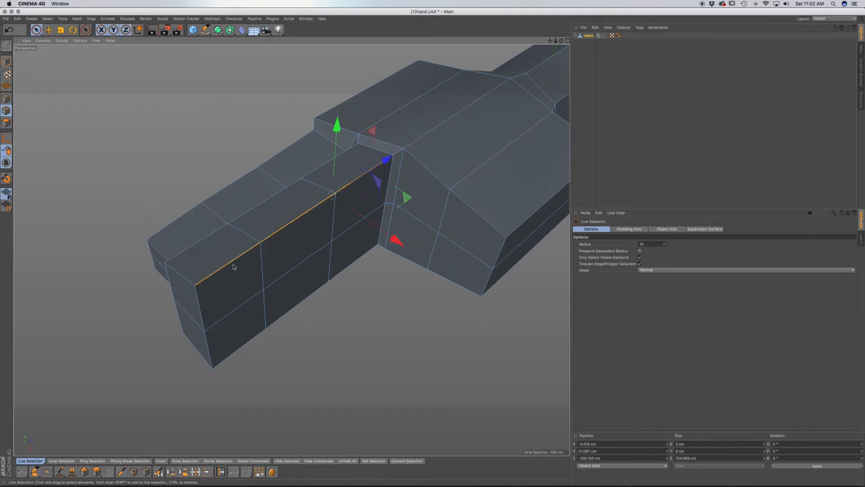
pyautogui.keyDown('shift'); pyautogui.click(246, 346); pyautogui.keyUp('shift')
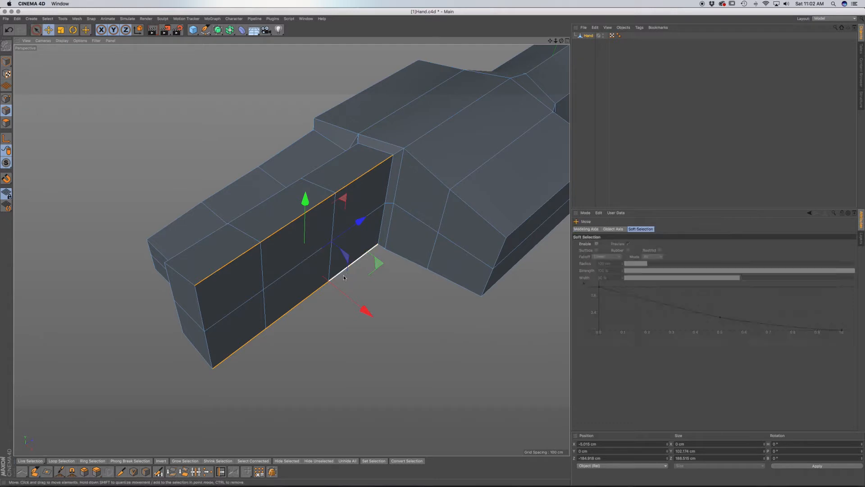
pyautogui.keyDown('alt'); pyautogui.moveTo(344, 278); pyautogui.dragTo(290, 248); pyautogui.keyUp('alt')
pyautogui.press('t')
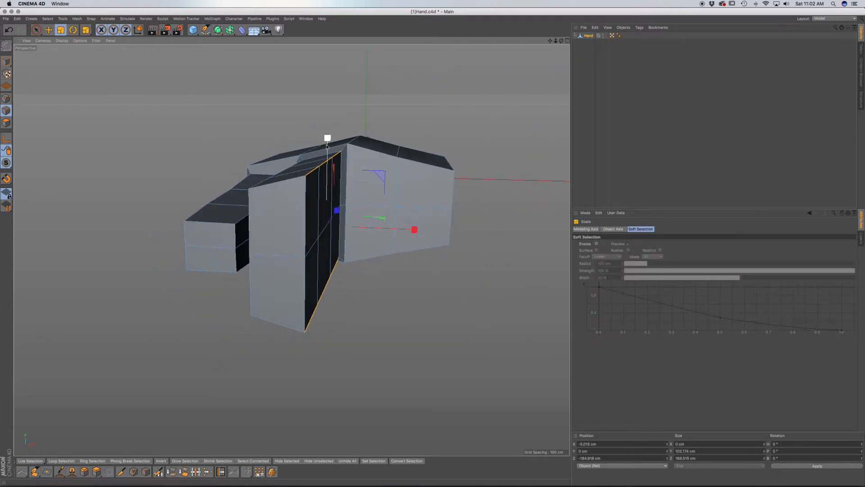
pyautogui.moveTo(328, 141); pyautogui.dragTo(327, 156)
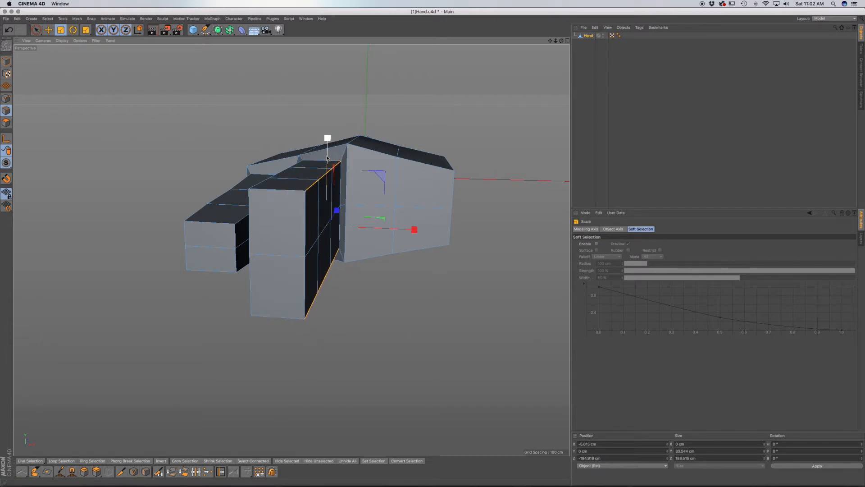
# Loop-select the second finger's two joint edge loops and its fingertip edge loop
pyautogui.click(36, 29)
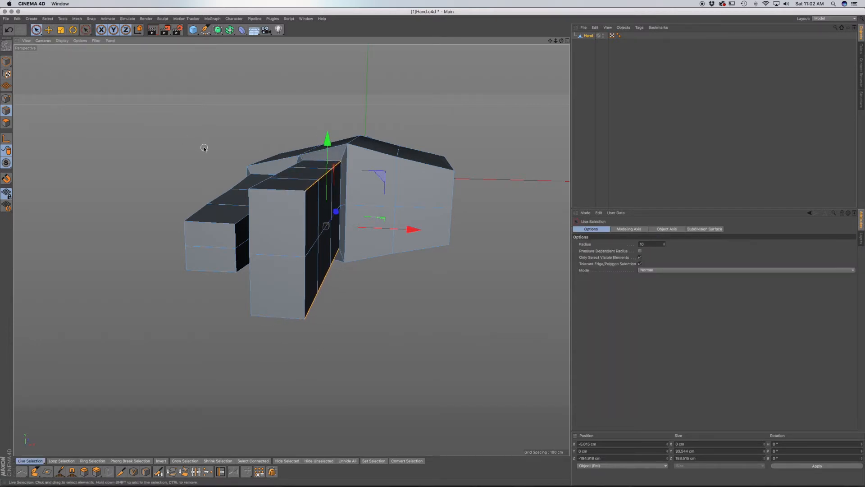
pyautogui.press('u')
pyautogui.press('l')
pyautogui.press('u')
pyautogui.press('l')
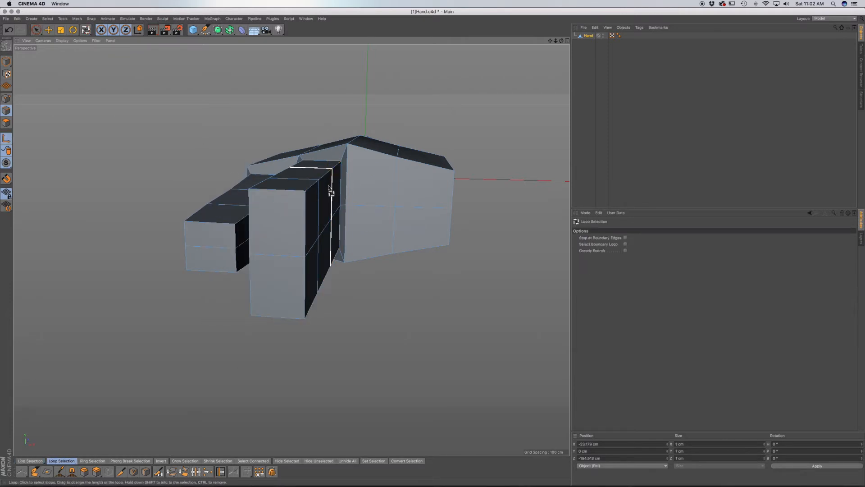
pyautogui.click(308, 218)
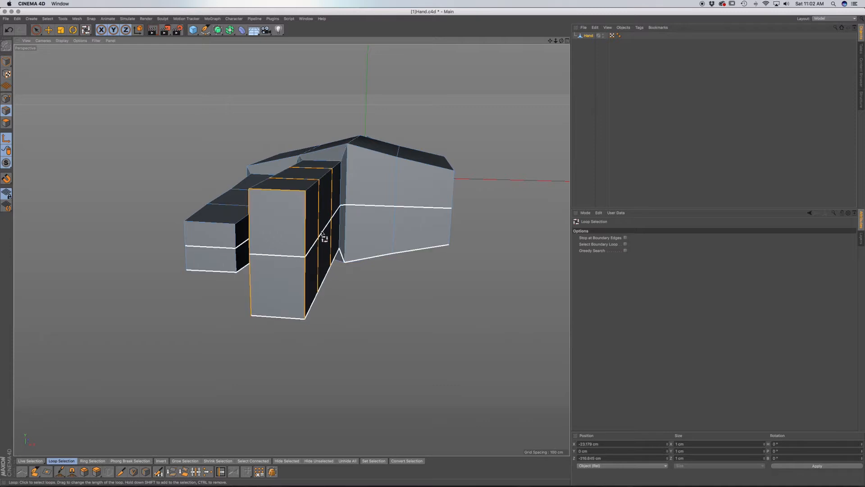
# Scale the second finger's three selected loops vertically to about 68 cm and uniformly down to about 66.3 cm high
pyautogui.press('t')
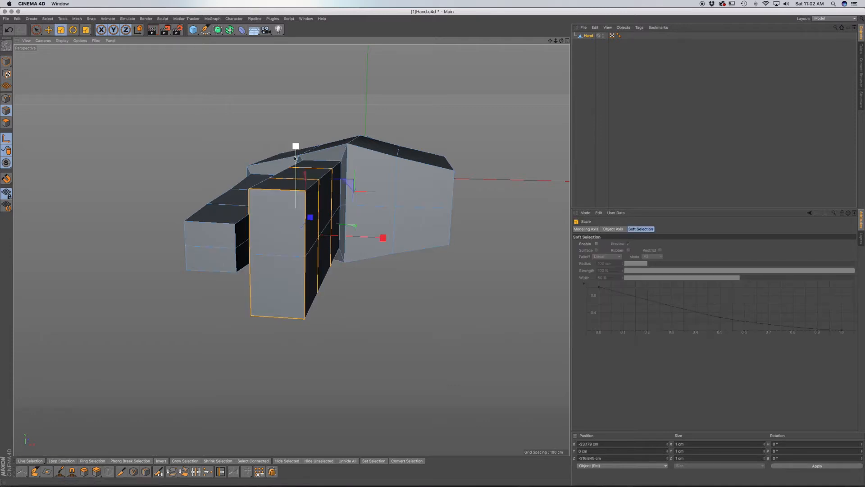
pyautogui.moveTo(299, 153); pyautogui.dragTo(299, 155)
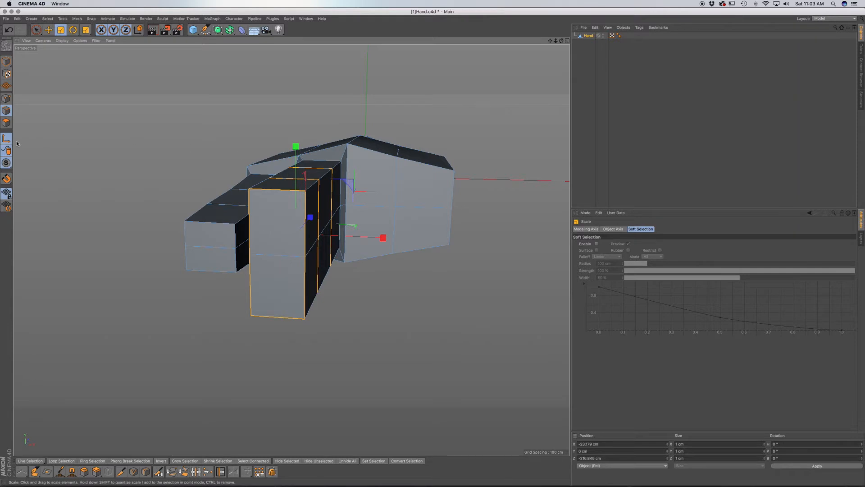
pyautogui.press('super+z')
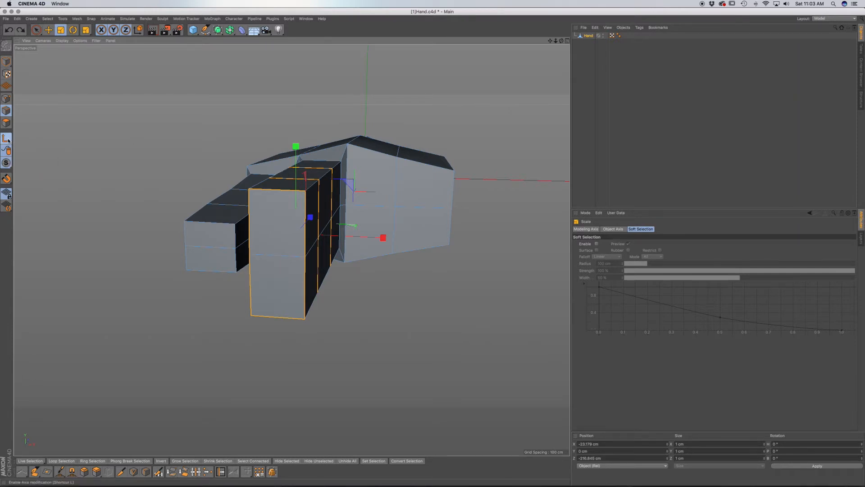
pyautogui.moveTo(289, 154); pyautogui.dragTo(295, 169)
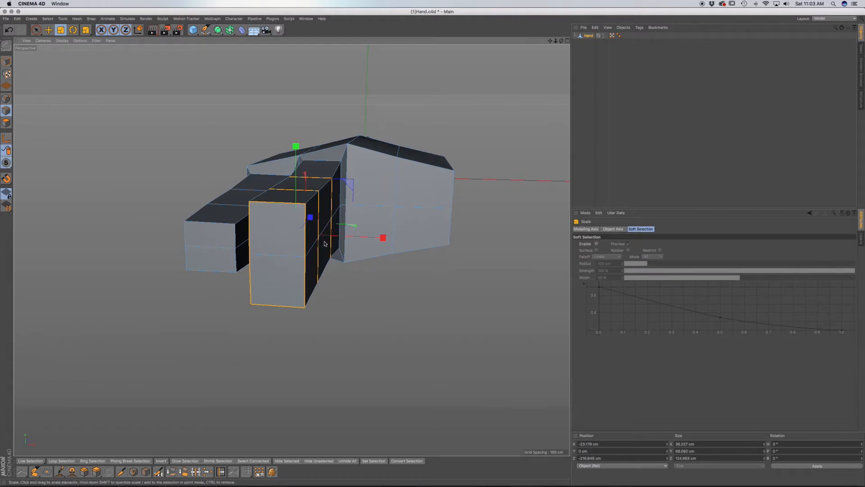
pyautogui.keyDown('alt'); pyautogui.moveTo(316, 231); pyautogui.dragTo(296, 185); pyautogui.keyUp('alt')
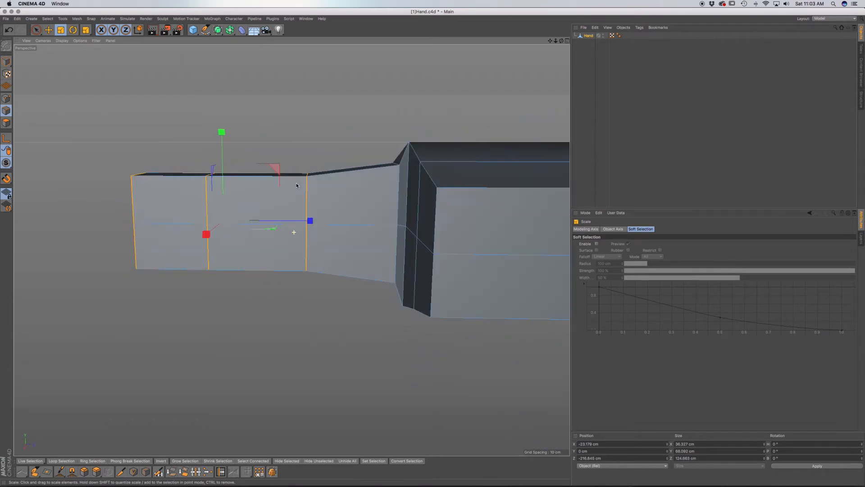
pyautogui.moveTo(307, 123); pyautogui.dragTo(283, 135)
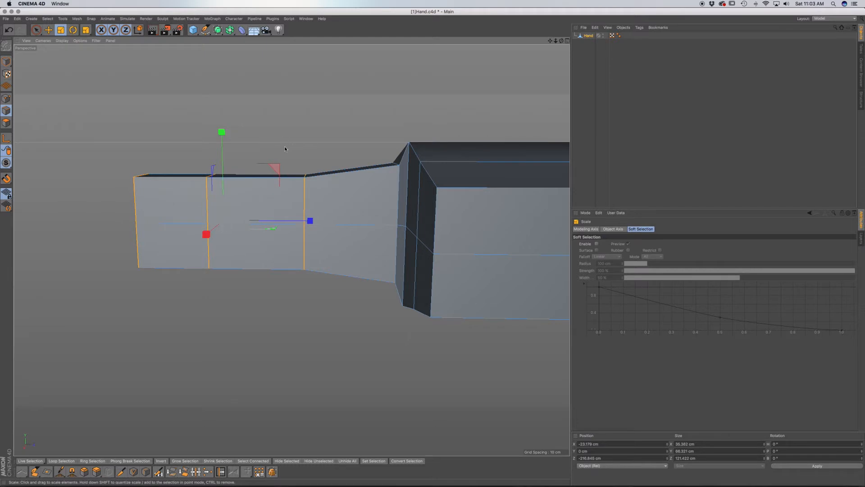
# Deselect the loop nearest the palm and scale the second finger's two outer loops down to about 58.9 cm high
pyautogui.press('u')
pyautogui.press('l')
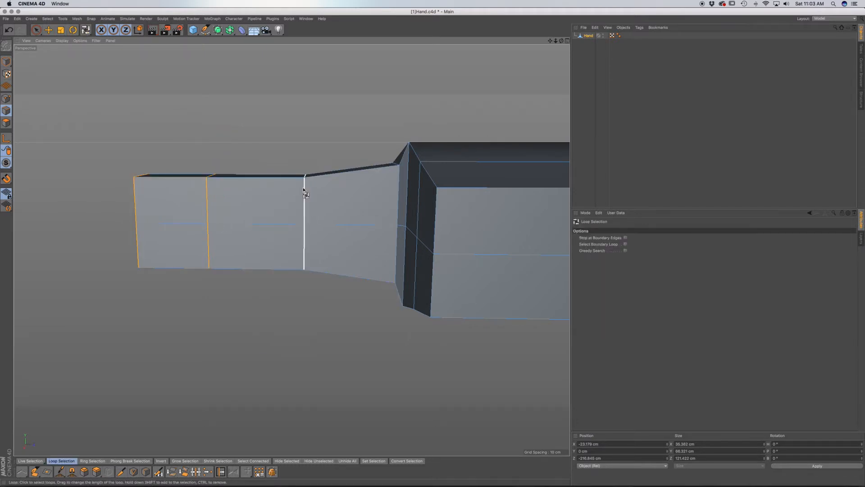
pyautogui.keyDown('shift'); pyautogui.click(227, 203); pyautogui.keyUp('shift')
pyautogui.press('t')
pyautogui.moveTo(266, 106); pyautogui.dragTo(247, 123)
# Keep only the second finger's tip loop selected and scale it down to about 25.3 cm wide and 47.4 cm high
pyautogui.press('u')
pyautogui.press('l')
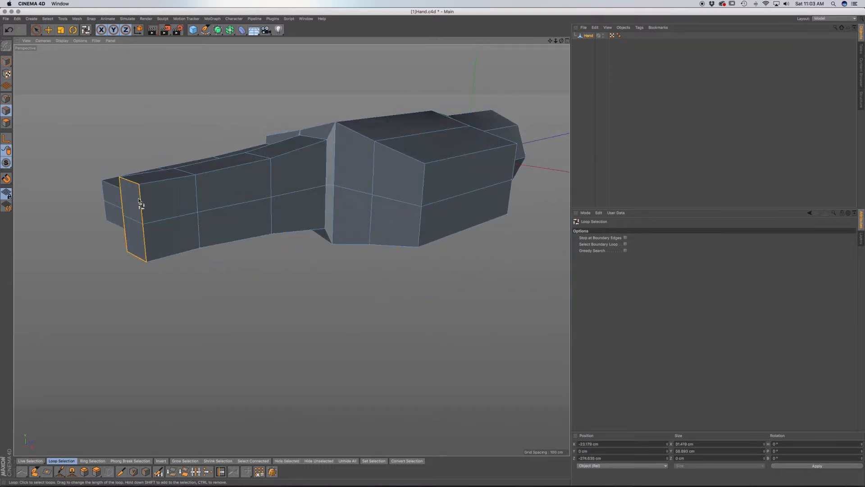
pyautogui.press('t')
pyautogui.moveTo(186, 106); pyautogui.dragTo(154, 135)
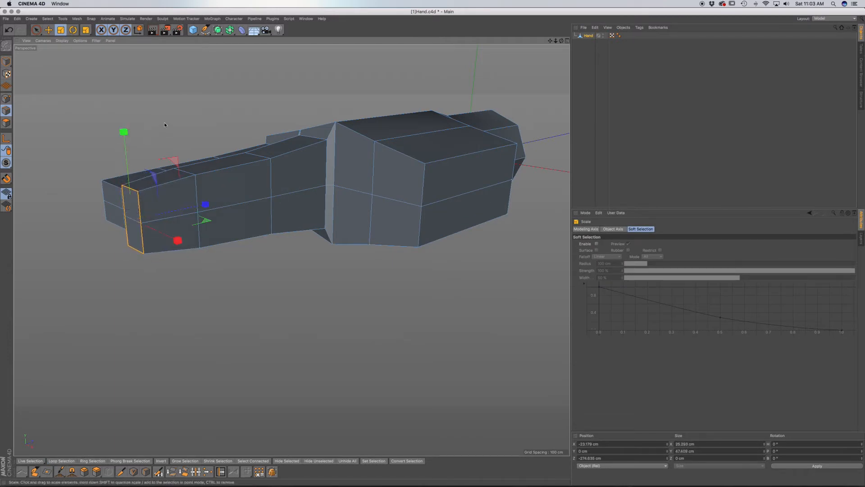
# Grow a polygon selection from the fingertip over the whole second finger and scale it vertically to about 65.5 cm
pyautogui.click(7, 123)
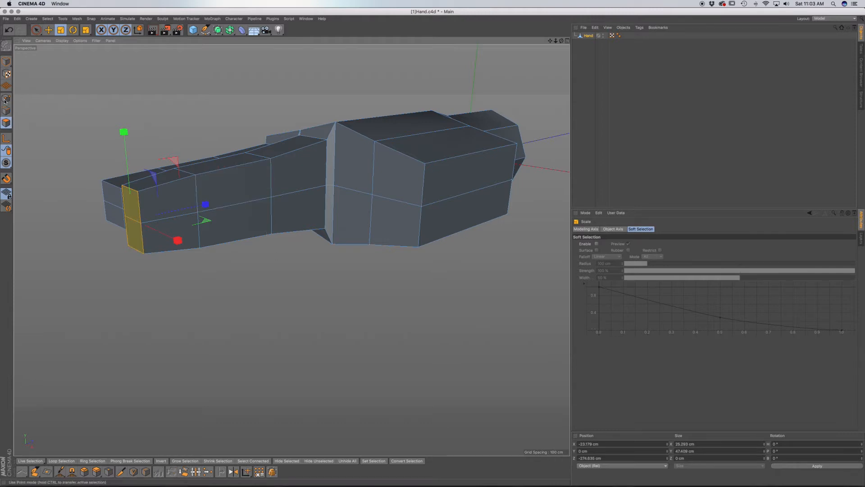
pyautogui.moveTo(35, 32)
pyautogui.mouseDown()
pyautogui.moveTo(49, 37)
pyautogui.moveTo(34, 27)
pyautogui.mouseUp()
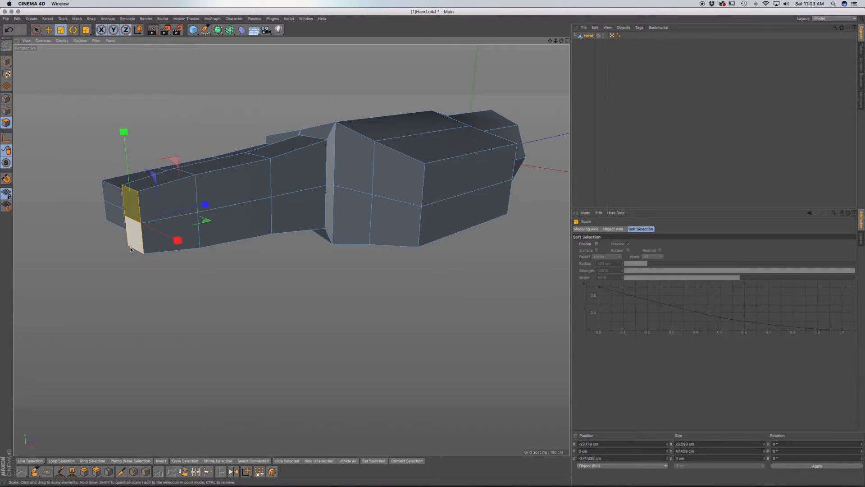
pyautogui.press('u')
pyautogui.press('y')
pyautogui.press('u')
pyautogui.press('y')
pyautogui.press('u')
pyautogui.press('y')
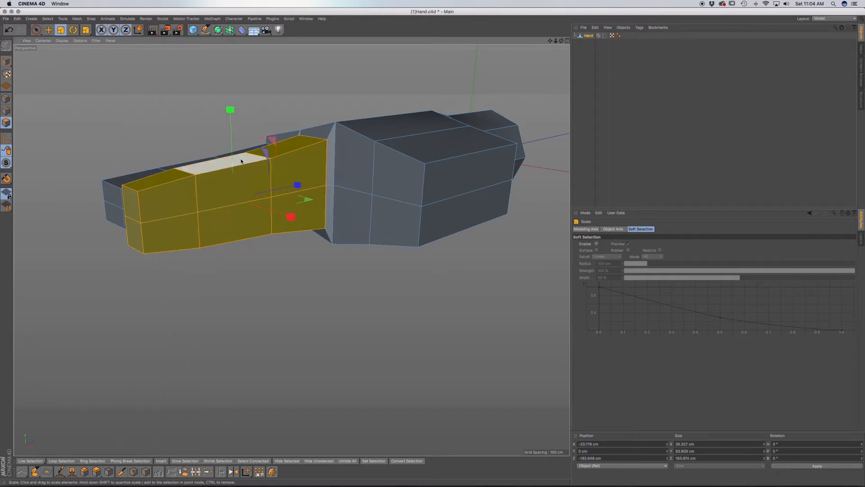
pyautogui.moveTo(230, 110)
pyautogui.mouseDown()
pyautogui.moveTo(229, 123)
pyautogui.moveTo(234, 117)
pyautogui.mouseUp()
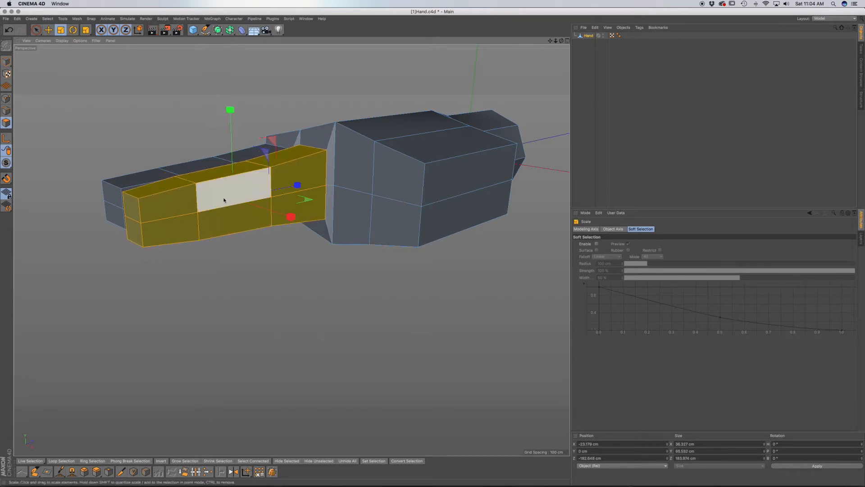
# Select the two palm cap polygons beside the second finger and inset them about 7 cm
pyautogui.keyDown('alt'); pyautogui.moveTo(213, 224); pyautogui.dragTo(287, 228); pyautogui.keyUp('alt')
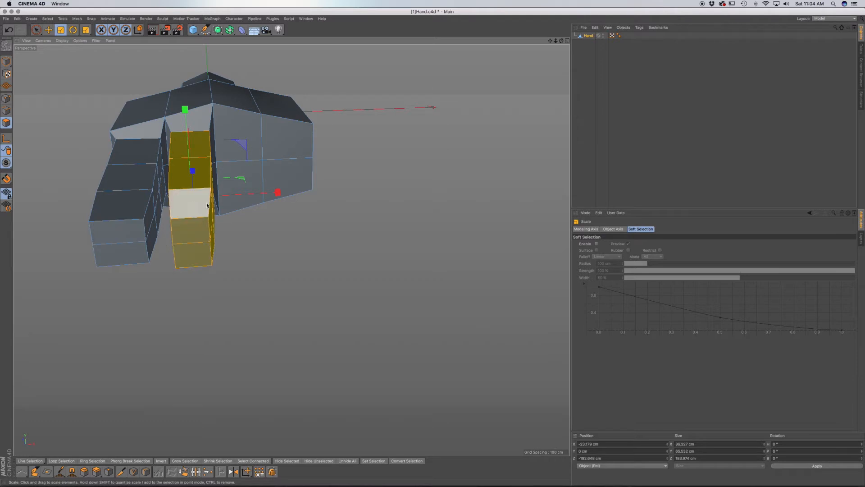
pyautogui.keyDown('alt'); pyautogui.moveTo(193, 166); pyautogui.dragTo(180, 184); pyautogui.keyUp('alt')
pyautogui.keyDown('alt'); pyautogui.moveTo(110, 222); pyautogui.dragTo(149, 245); pyautogui.keyUp('alt')
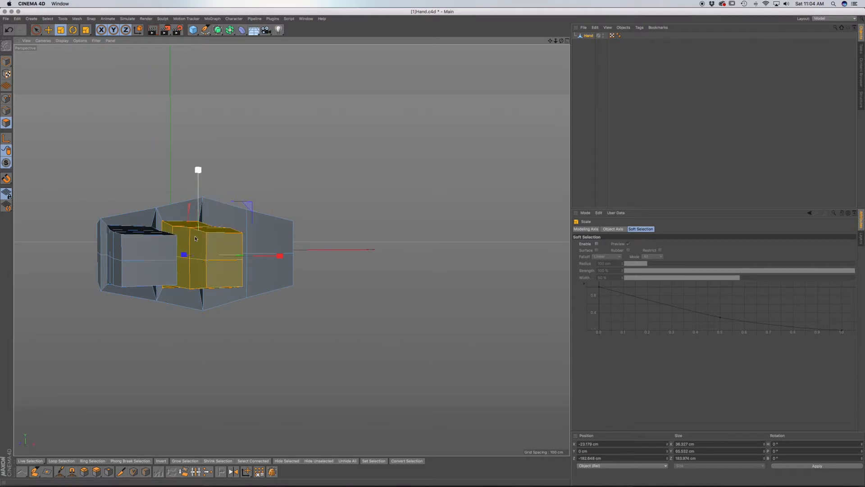
pyautogui.keyDown('alt'); pyautogui.moveTo(198, 253); pyautogui.dragTo(277, 181); pyautogui.keyUp('alt')
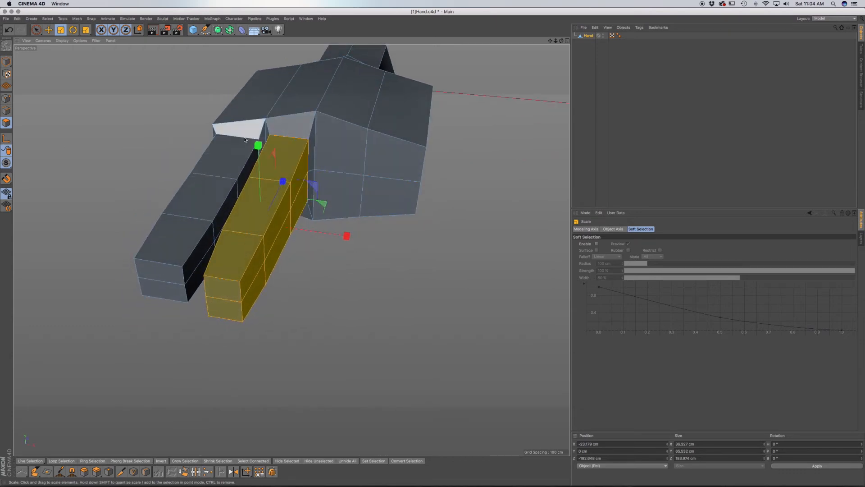
pyautogui.click(36, 30)
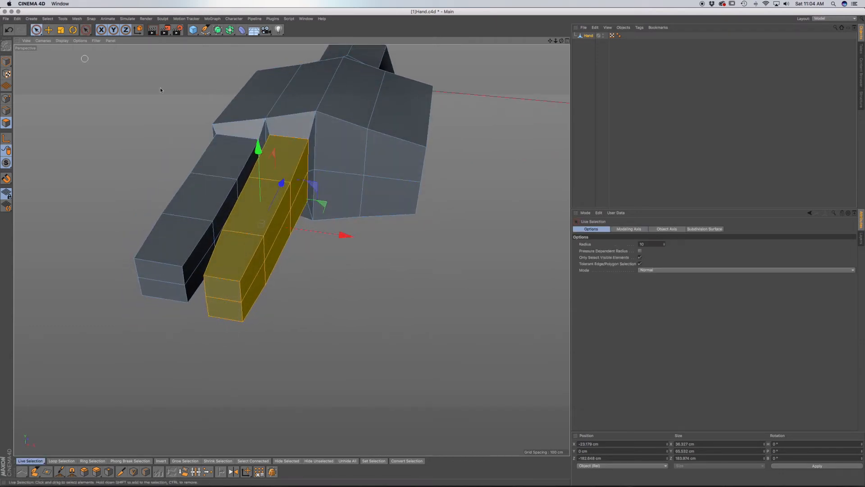
pyautogui.click(338, 153)
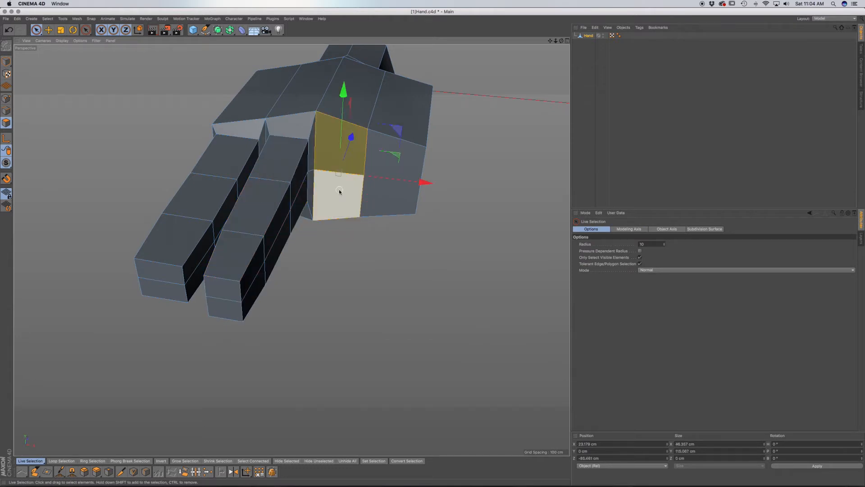
pyautogui.press('i')
pyautogui.moveTo(393, 238); pyautogui.dragTo(366, 239)
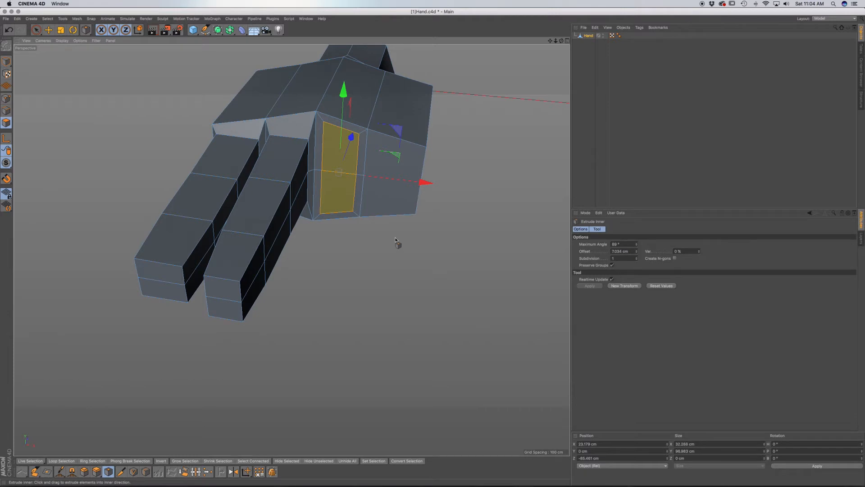
# Extrude the inset polygons into a three-segment third finger ending at about Z -258 cm
pyautogui.press('e')
pyautogui.moveTo(351, 137); pyautogui.dragTo(351, 136)
pyautogui.press('t')
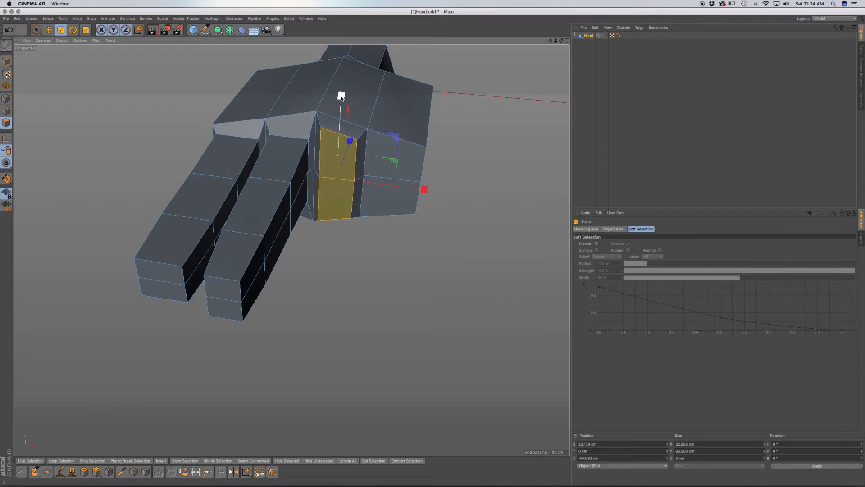
pyautogui.press('e')
pyautogui.moveTo(349, 140); pyautogui.dragTo(340, 173)
pyautogui.keyDown('alt'); pyautogui.moveTo(366, 142); pyautogui.dragTo(320, 222); pyautogui.keyUp('alt')
pyautogui.moveTo(358, 125); pyautogui.dragTo(169, 143)
# Select the third finger's upper and lower long edges on the side facing the second finger
pyautogui.click(36, 32)
pyautogui.keyDown('alt'); pyautogui.moveTo(257, 194); pyautogui.dragTo(252, 230); pyautogui.keyUp('alt')
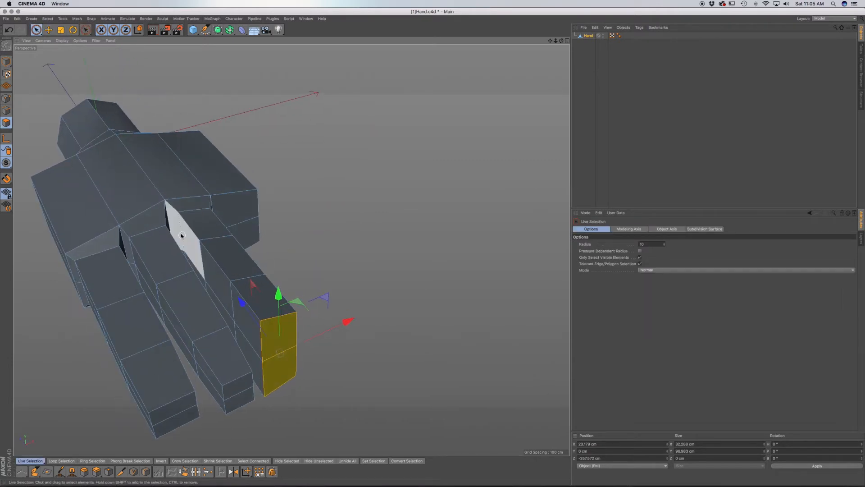
pyautogui.click(9, 110)
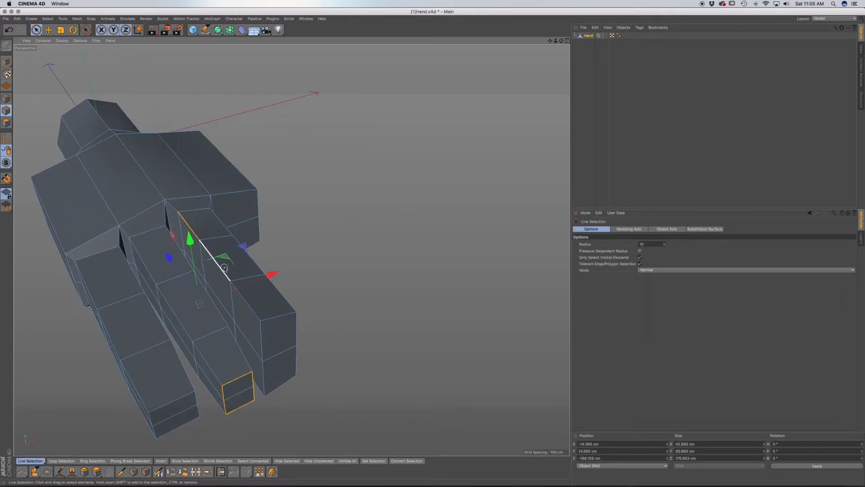
pyautogui.keyDown('alt'); pyautogui.moveTo(258, 323); pyautogui.dragTo(272, 226); pyautogui.keyUp('alt')
pyautogui.keyDown('alt'); pyautogui.moveTo(250, 391); pyautogui.dragTo(293, 260); pyautogui.keyUp('alt')
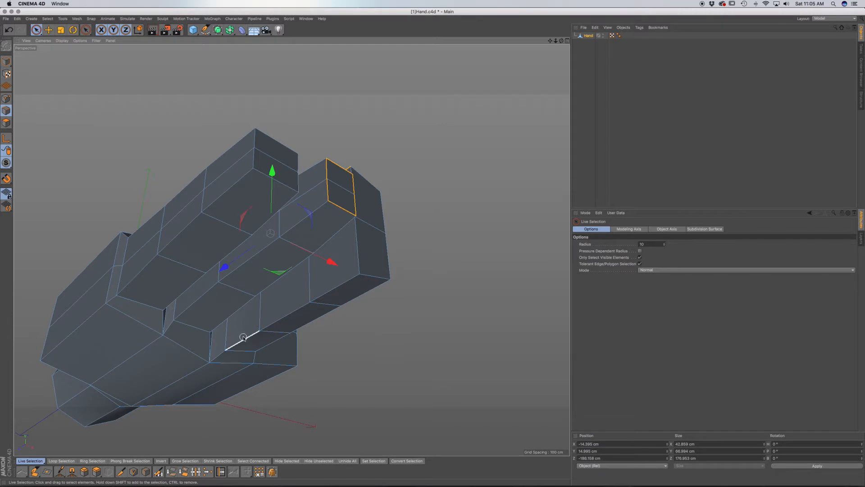
pyautogui.moveTo(244, 337)
pyautogui.keyDown('alt'); pyautogui.mouseDown()
pyautogui.moveTo(210, 333)
pyautogui.moveTo(231, 334)
pyautogui.moveTo(230, 342)
pyautogui.mouseUp(); pyautogui.keyUp('alt')
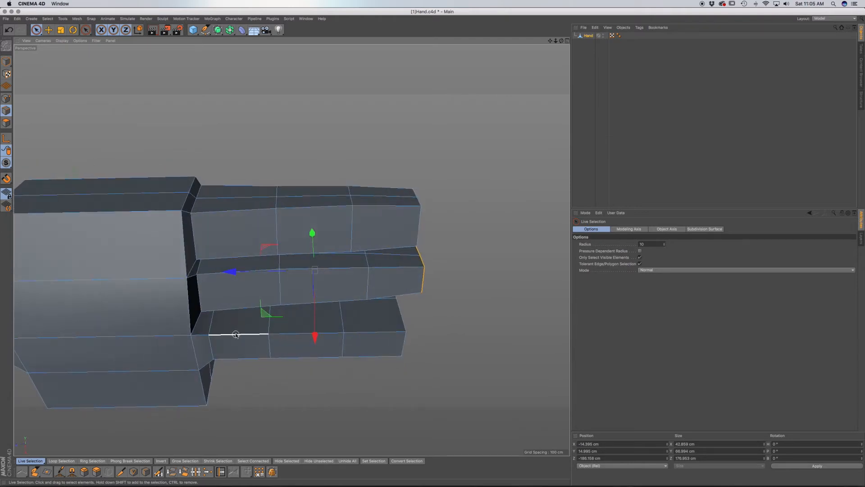
pyautogui.keyDown('alt'); pyautogui.moveTo(245, 313); pyautogui.dragTo(412, 350); pyautogui.keyUp('alt')
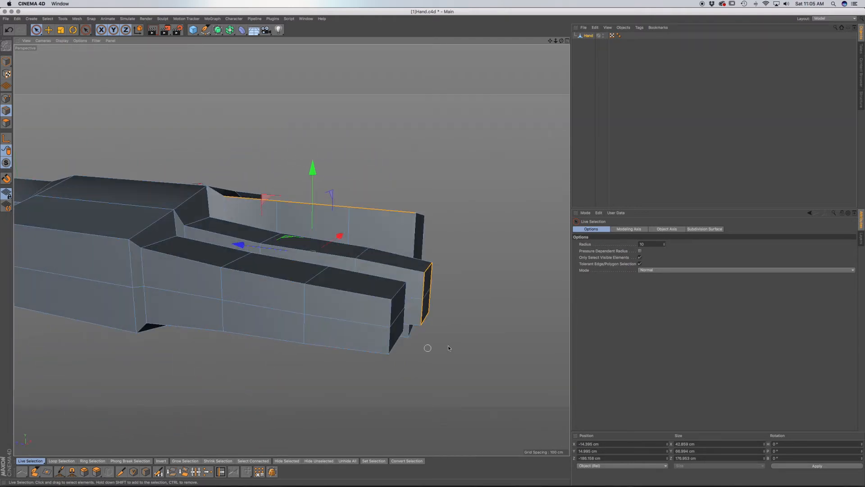
pyautogui.click(465, 318)
pyautogui.moveTo(384, 207); pyautogui.dragTo(316, 197)
pyautogui.keyDown('shift'); pyautogui.click(251, 202); pyautogui.keyUp('shift')
pyautogui.keyDown('alt'); pyautogui.moveTo(260, 220); pyautogui.dragTo(311, 249); pyautogui.keyUp('alt')
pyautogui.keyDown('shift'); pyautogui.click(379, 280); pyautogui.keyUp('shift')
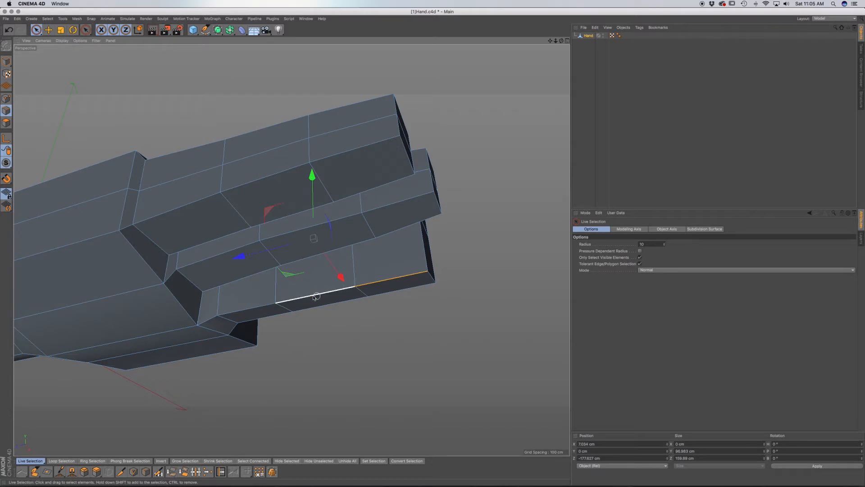
pyautogui.keyDown('alt'); pyautogui.moveTo(262, 297); pyautogui.dragTo(207, 347); pyautogui.keyUp('alt')
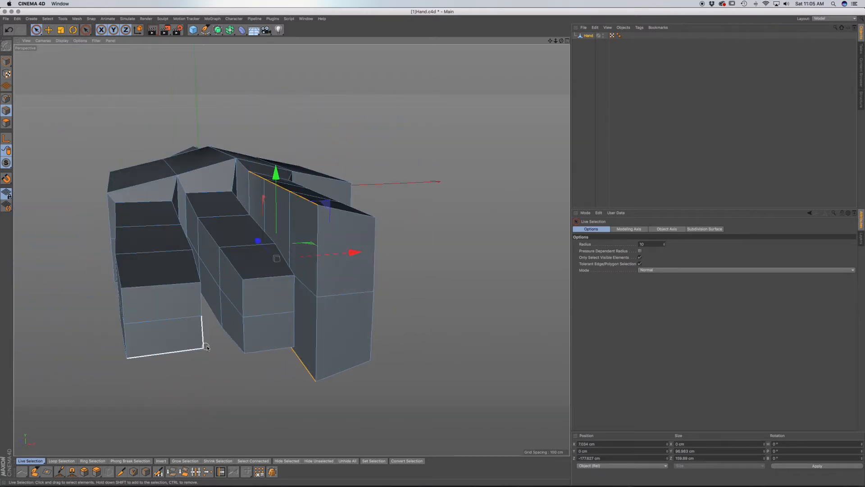
# Scale the third finger's selected long edges vertically to about 83.6 cm
pyautogui.press('t')
pyautogui.moveTo(276, 172); pyautogui.dragTo(275, 184)
pyautogui.keyDown('alt'); pyautogui.moveTo(315, 263); pyautogui.dragTo(277, 254); pyautogui.keyUp('alt')
pyautogui.moveTo(313, 181); pyautogui.dragTo(314, 187)
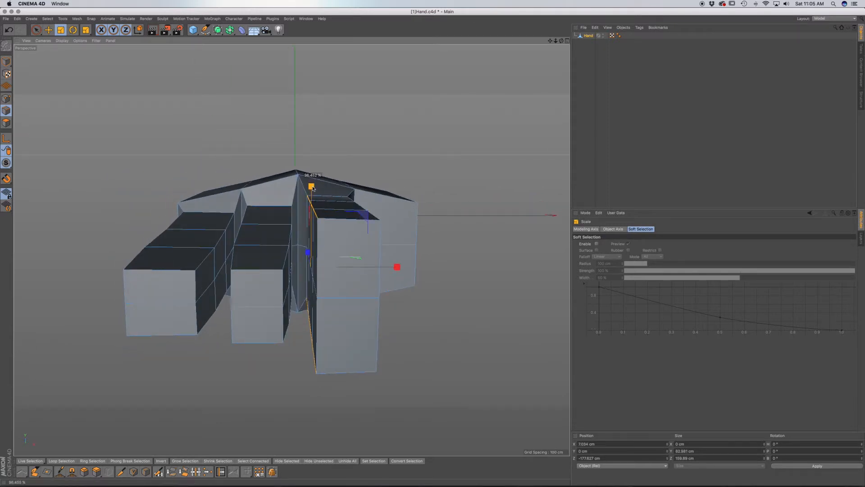
# Select the third finger's fingertip loop and its two joint edge loops, and scale them uniformly to about 30.3 cm wide
pyautogui.keyDown('alt'); pyautogui.moveTo(340, 235); pyautogui.dragTo(194, 227); pyautogui.keyUp('alt')
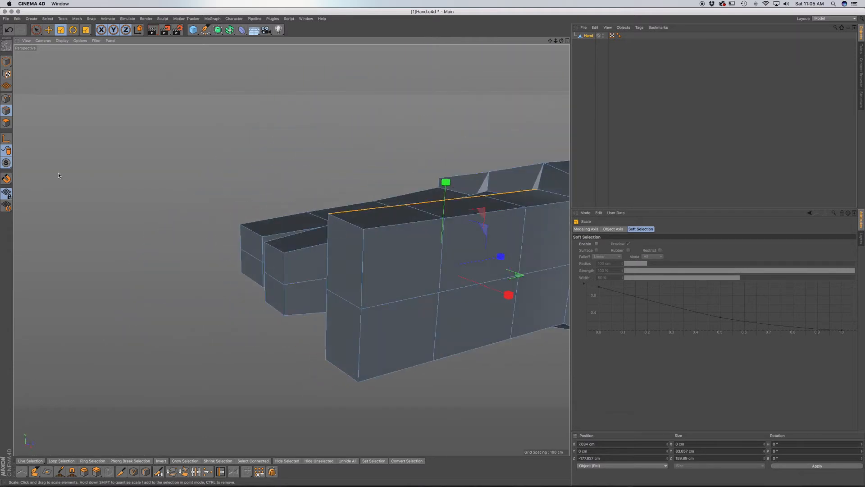
pyautogui.press('u')
pyautogui.press('l')
pyautogui.click(527, 229)
pyautogui.keyDown('shift'); pyautogui.click(444, 252); pyautogui.keyUp('shift')
pyautogui.keyDown('shift'); pyautogui.click(364, 256); pyautogui.keyUp('shift')
pyautogui.keyDown('alt'); pyautogui.moveTo(391, 253); pyautogui.dragTo(316, 257, button='middle'); pyautogui.keyUp('alt')
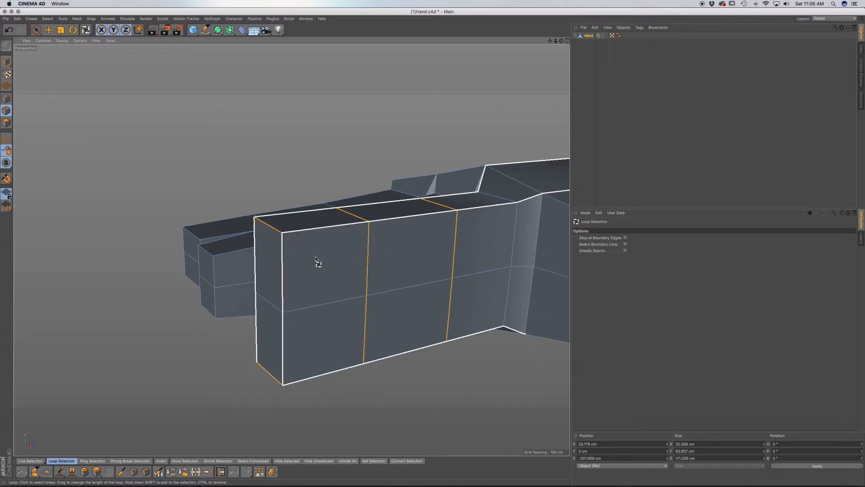
pyautogui.keyDown('alt'); pyautogui.moveTo(373, 276); pyautogui.dragTo(278, 284); pyautogui.keyUp('alt')
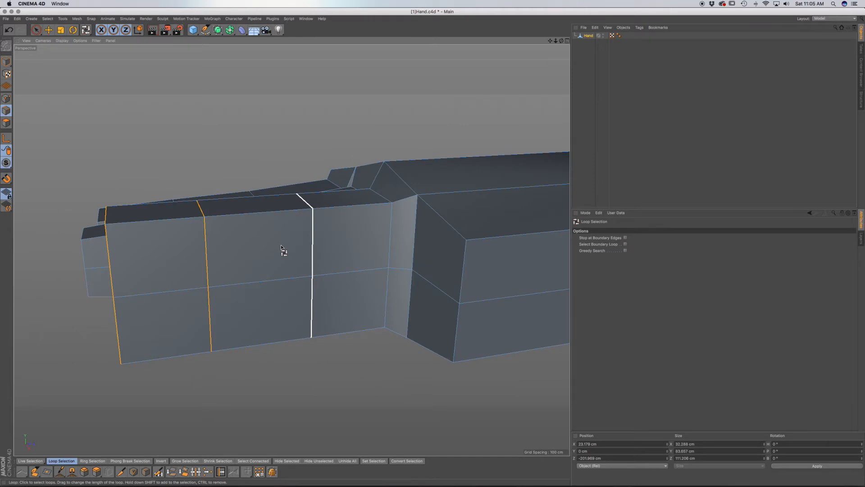
pyautogui.keyDown('shift'); pyautogui.click(282, 249); pyautogui.keyUp('shift')
pyautogui.press('t')
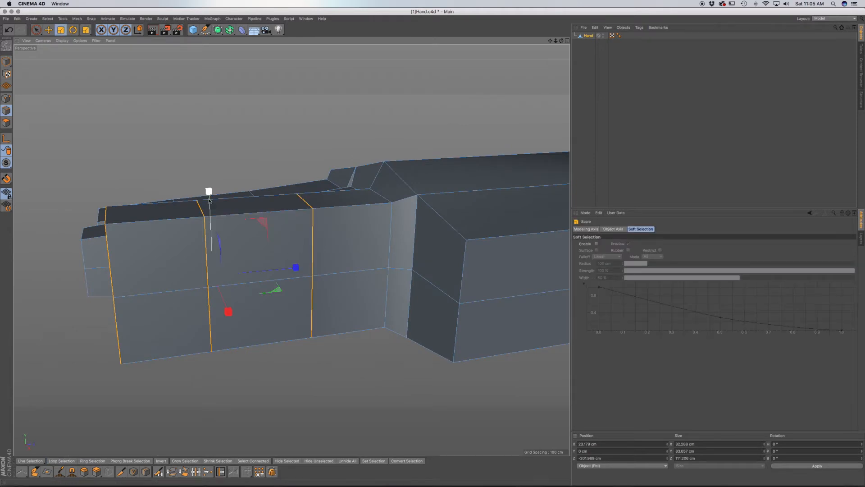
pyautogui.moveTo(352, 243); pyautogui.dragTo(335, 247)
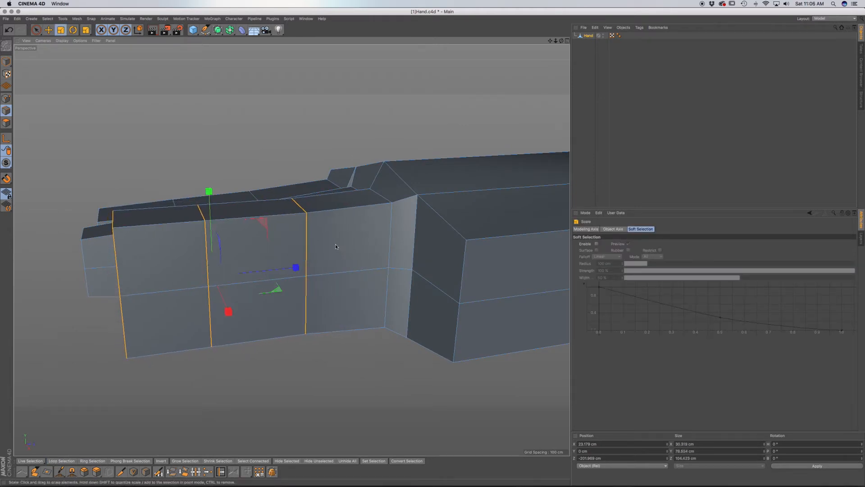
# Deselect the joint loop nearest the palm and scale the two remaining third-finger loops uniformly to about 27.4 cm wide
pyautogui.press('u')
pyautogui.press('l')
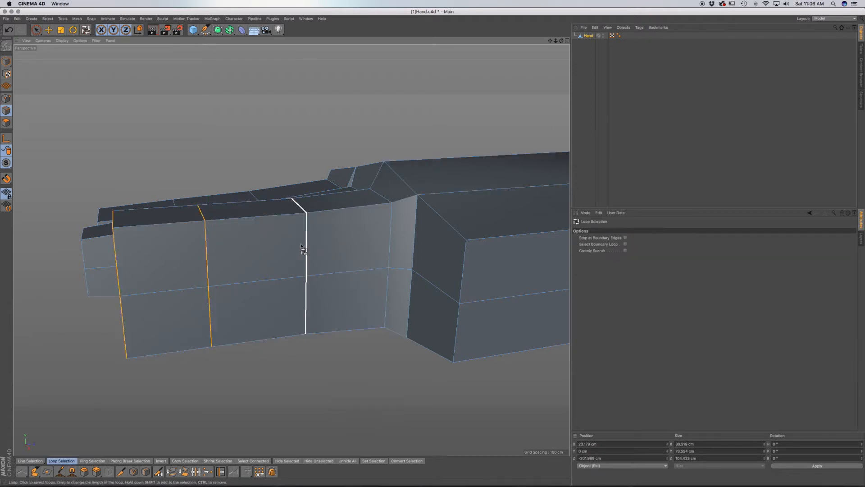
pyautogui.keyDown('ctrl'); pyautogui.click(306, 247); pyautogui.keyUp('ctrl')
pyautogui.press('t')
pyautogui.moveTo(254, 262); pyautogui.dragTo(241, 267)
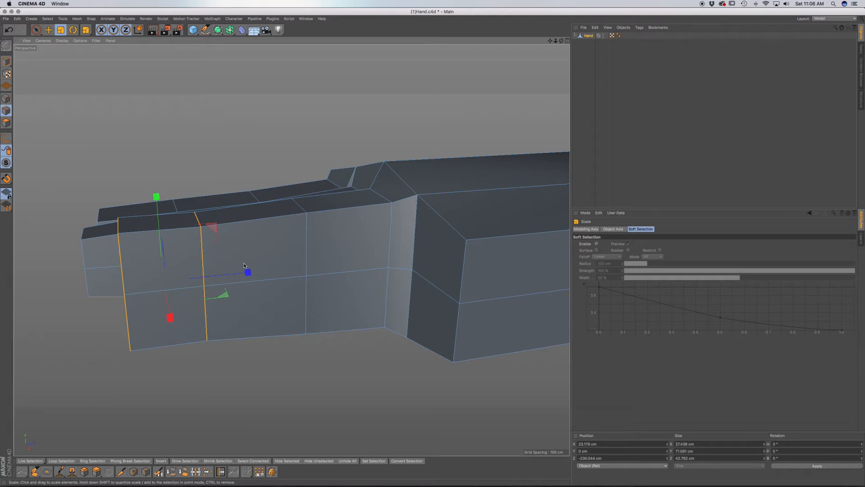
# Keep only the third finger's fingertip loop selected and scale it uniformly to about 23.9 cm wide
pyautogui.press('u')
pyautogui.press('l')
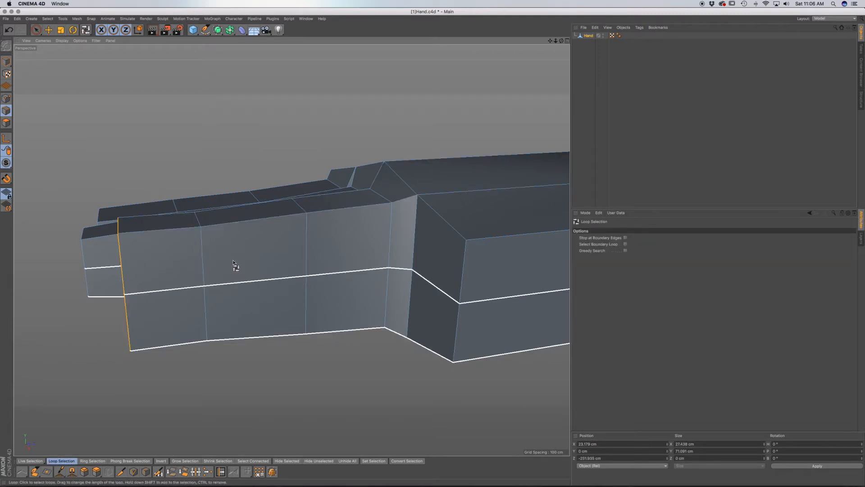
pyautogui.press('t')
pyautogui.moveTo(271, 250); pyautogui.dragTo(236, 253)
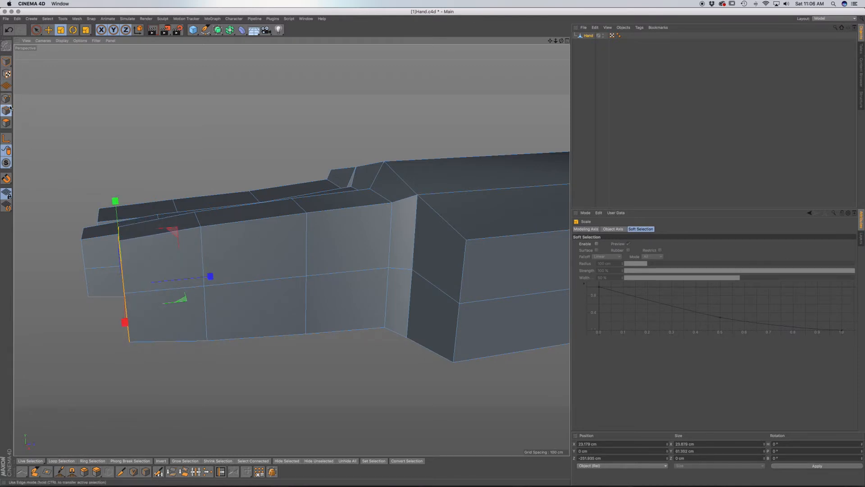
# Select all polygons of the third finger by growing the selection from its fingertip faces back to the palm
pyautogui.keyDown('alt'); pyautogui.moveTo(267, 284); pyautogui.dragTo(175, 220); pyautogui.keyUp('alt')
pyautogui.click(6, 122)
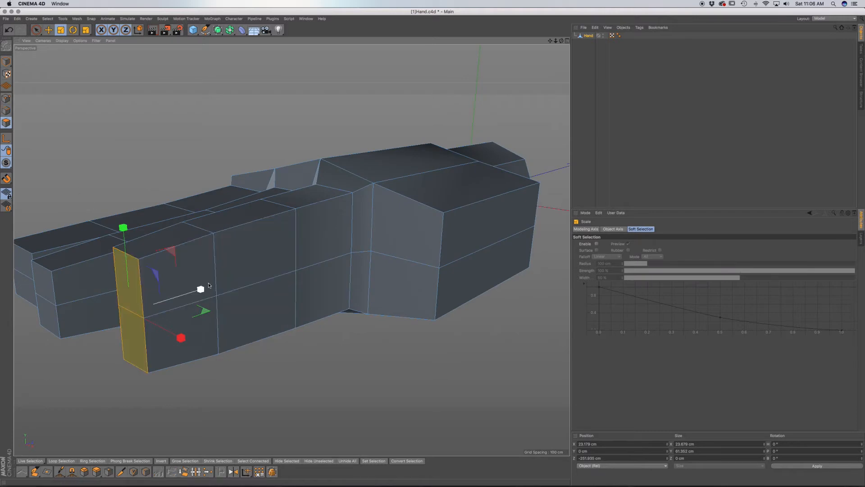
pyautogui.press('u')
pyautogui.press('y')
pyautogui.press('u')
pyautogui.press('g')
pyautogui.press('u')
pyautogui.press('g')
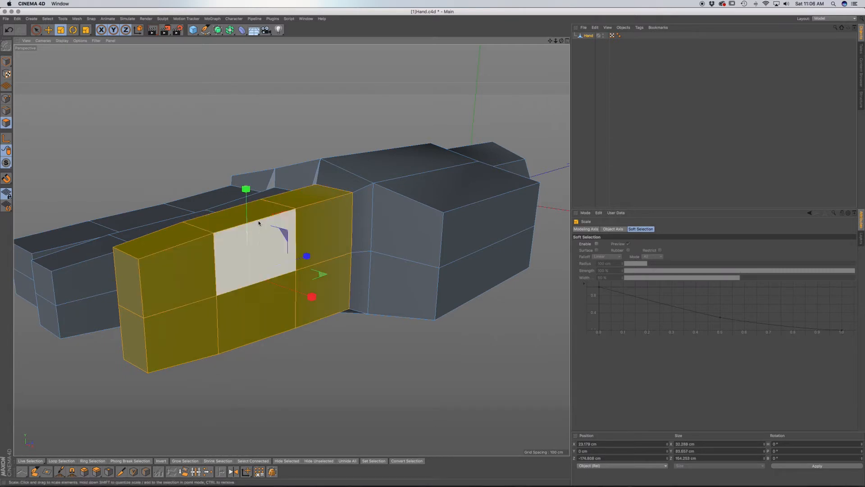
# Scale the selected third finger vertically to a height of about 64 cm
pyautogui.moveTo(246, 189); pyautogui.dragTo(244, 205)
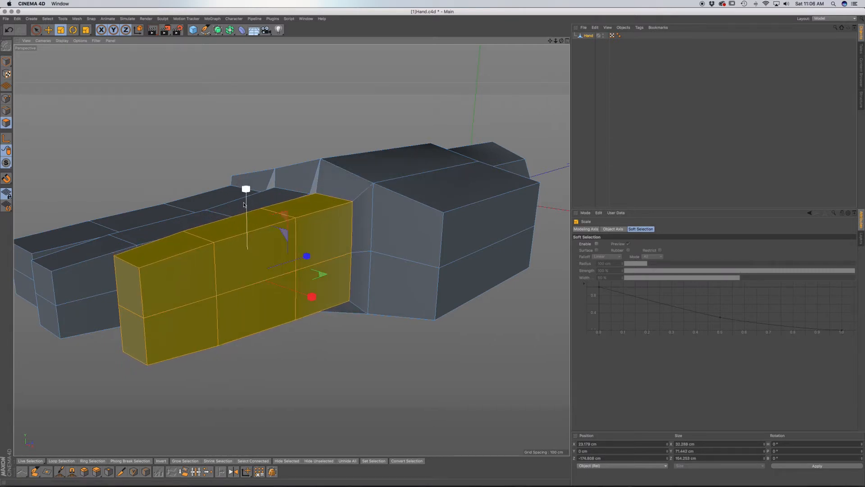
pyautogui.keyDown('alt'); pyautogui.moveTo(235, 296); pyautogui.dragTo(292, 251, button='middle'); pyautogui.keyUp('alt')
pyautogui.keyDown('alt'); pyautogui.moveTo(289, 250); pyautogui.dragTo(359, 235); pyautogui.keyUp('alt')
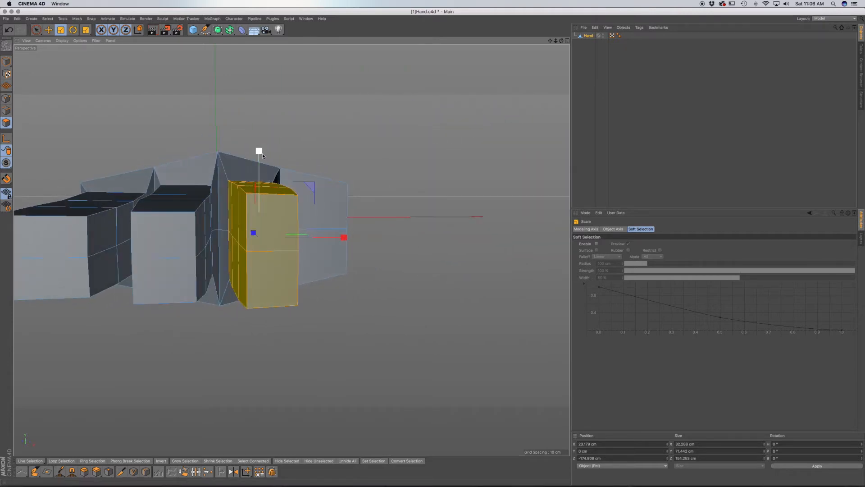
pyautogui.moveTo(263, 154); pyautogui.dragTo(263, 161)
pyautogui.keyDown('alt'); pyautogui.moveTo(267, 247); pyautogui.dragTo(288, 187); pyautogui.keyUp('alt')
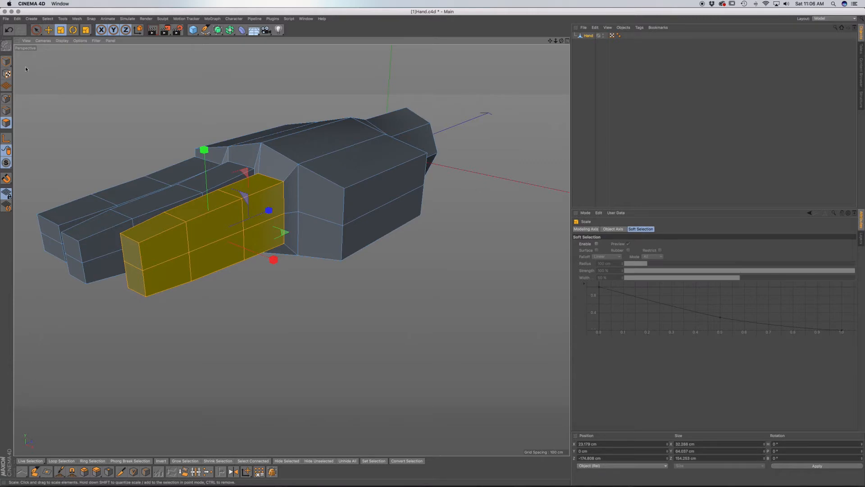
# Select the edge loop at the third finger's base and move it toward the palm to about Z -94 cm
pyautogui.click(7, 111)
pyautogui.rightClick(254, 190)
pyautogui.click(270, 202)
pyautogui.moveTo(271, 203)
pyautogui.keyDown('alt'); pyautogui.mouseDown()
pyautogui.moveTo(261, 201)
pyautogui.moveTo(253, 263)
pyautogui.moveTo(284, 201)
pyautogui.mouseUp(); pyautogui.keyUp('alt')
pyautogui.click(287, 199)
pyautogui.press('e')
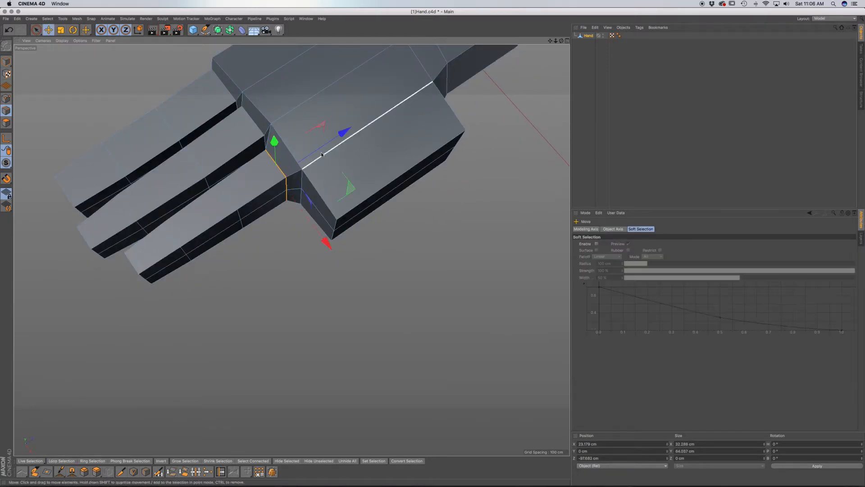
pyautogui.moveTo(341, 129); pyautogui.dragTo(347, 132)
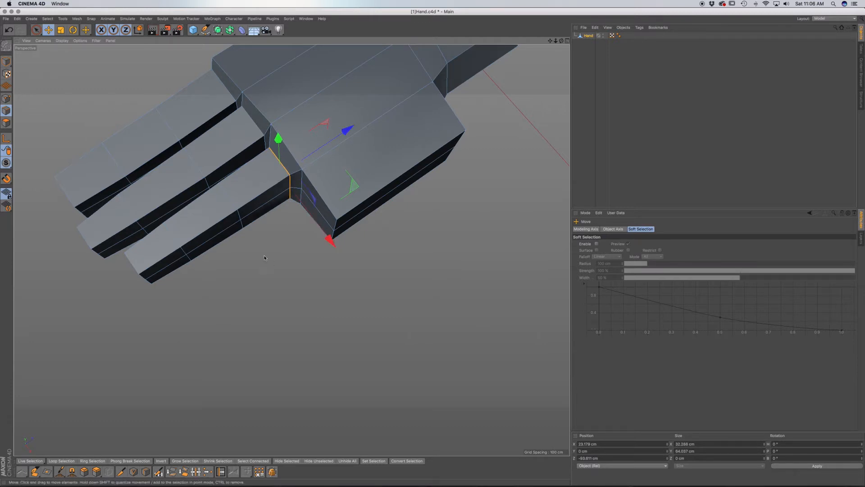
# Select the two palm cap polygons beside the third finger and inset them to about 71.8 cm high
pyautogui.keyDown('alt'); pyautogui.moveTo(293, 218); pyautogui.dragTo(315, 192); pyautogui.keyUp('alt')
pyautogui.click(41, 33)
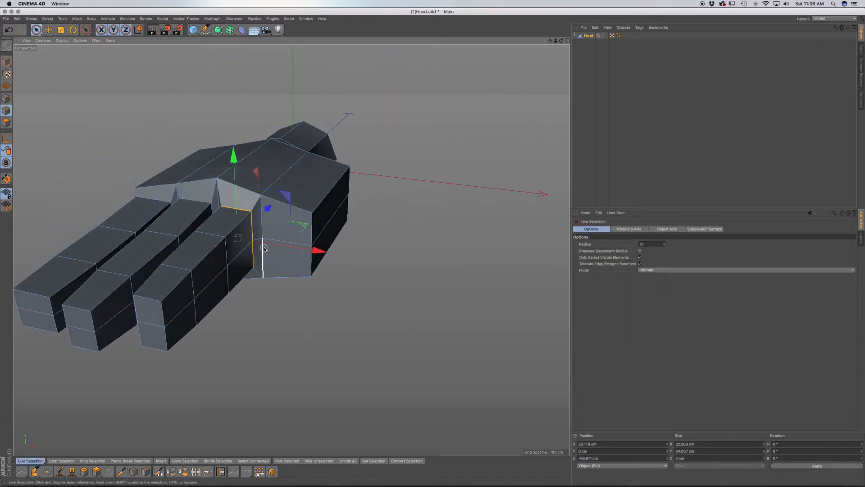
pyautogui.click(6, 122)
pyautogui.click(290, 232)
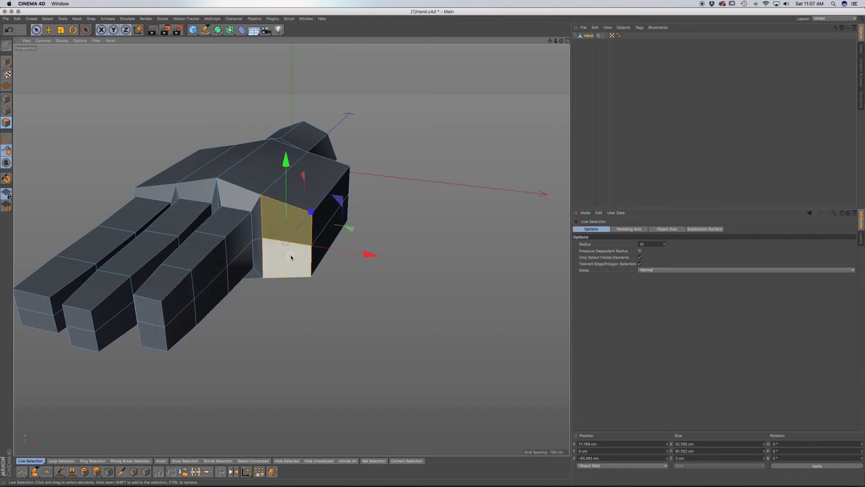
pyautogui.press('i')
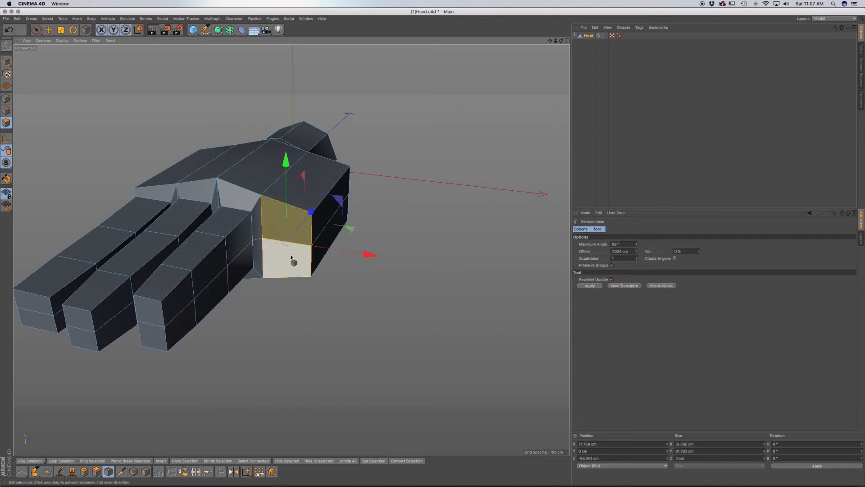
pyautogui.moveTo(352, 301); pyautogui.dragTo(357, 301)
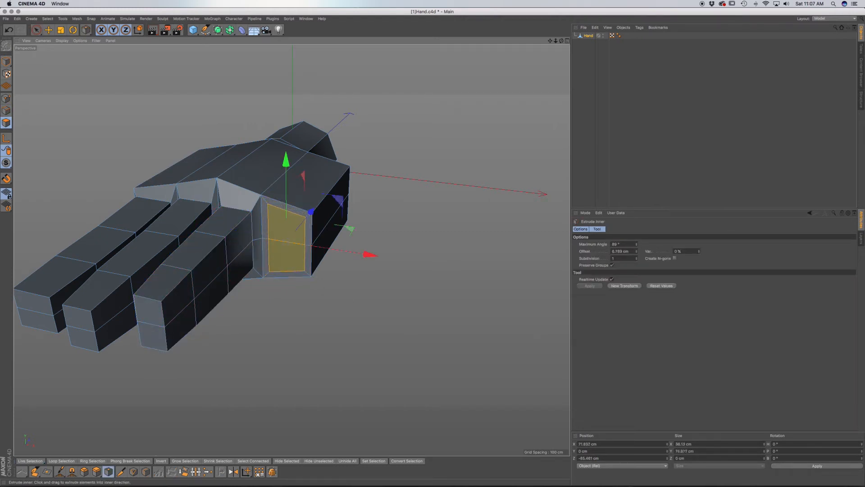
# Extrude the inset polygons into the fourth finger's first segment and scale its end face to about 30.8 cm wide
pyautogui.press('e')
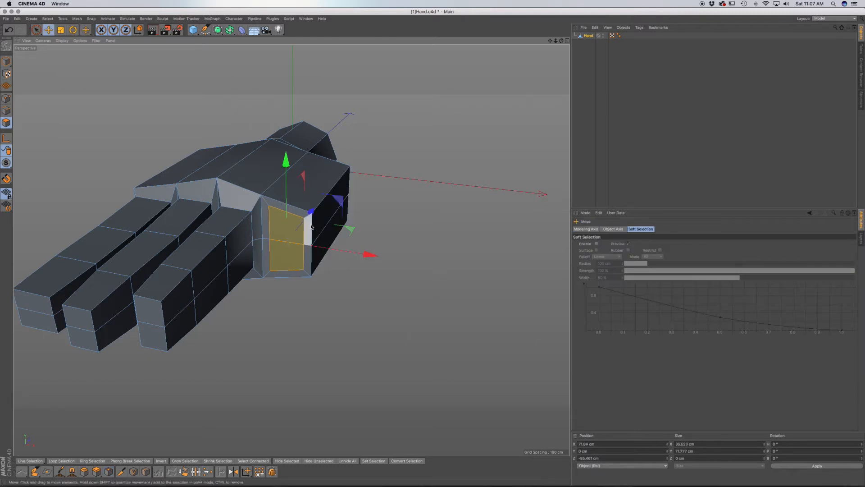
pyautogui.moveTo(312, 226); pyautogui.dragTo(308, 275)
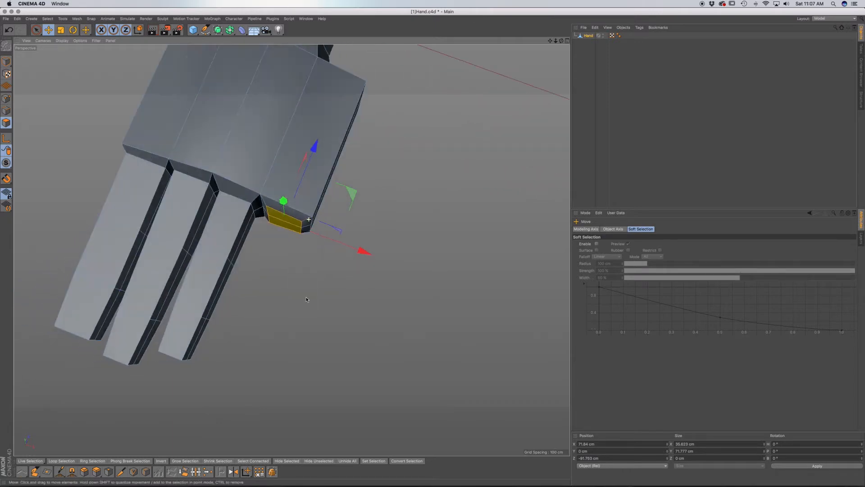
pyautogui.moveTo(316, 146); pyautogui.dragTo(315, 150)
pyautogui.keyDown('alt'); pyautogui.moveTo(291, 250); pyautogui.dragTo(230, 199); pyautogui.keyUp('alt')
pyautogui.moveTo(386, 245); pyautogui.dragTo(372, 257)
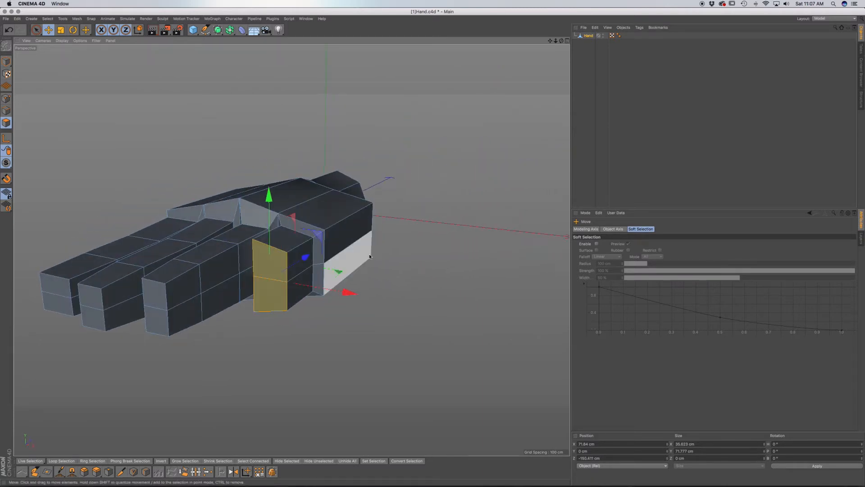
pyautogui.press('t')
pyautogui.moveTo(442, 253); pyautogui.dragTo(414, 268)
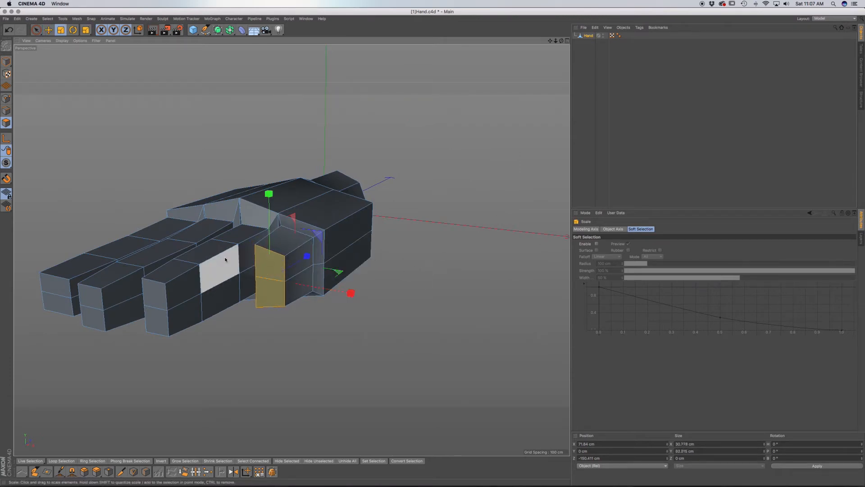
pyautogui.keyDown('alt'); pyautogui.moveTo(238, 262); pyautogui.dragTo(194, 255); pyautogui.keyUp('alt')
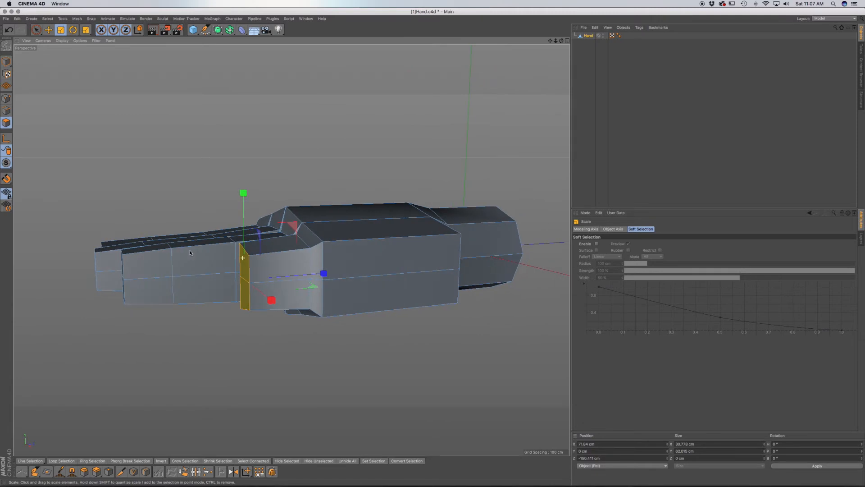
# Extrude the fourth finger's second segment to about Z -211.5 cm and scale its end face to about 26.4 cm wide
pyautogui.press('e')
pyautogui.moveTo(319, 272); pyautogui.dragTo(255, 281)
pyautogui.press('t')
pyautogui.moveTo(323, 261); pyautogui.dragTo(287, 257)
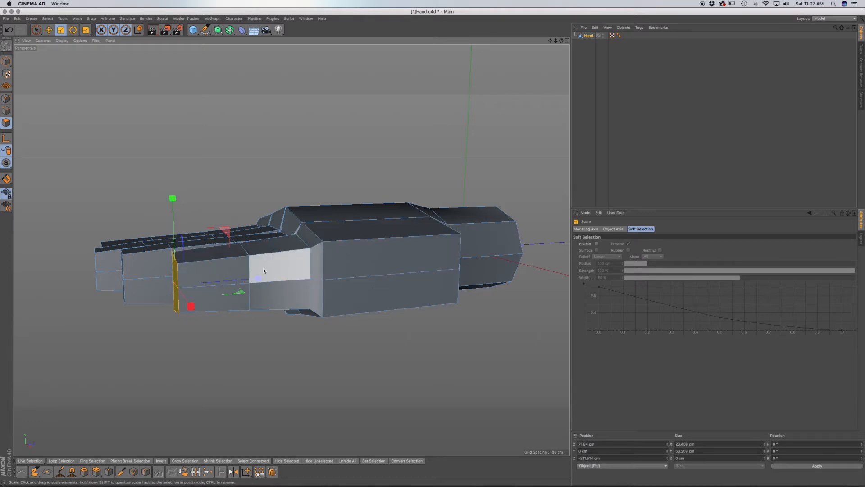
# Extrude the fourth finger's third segment to about Z -244 cm and scale down its fingertip face
pyautogui.press('e')
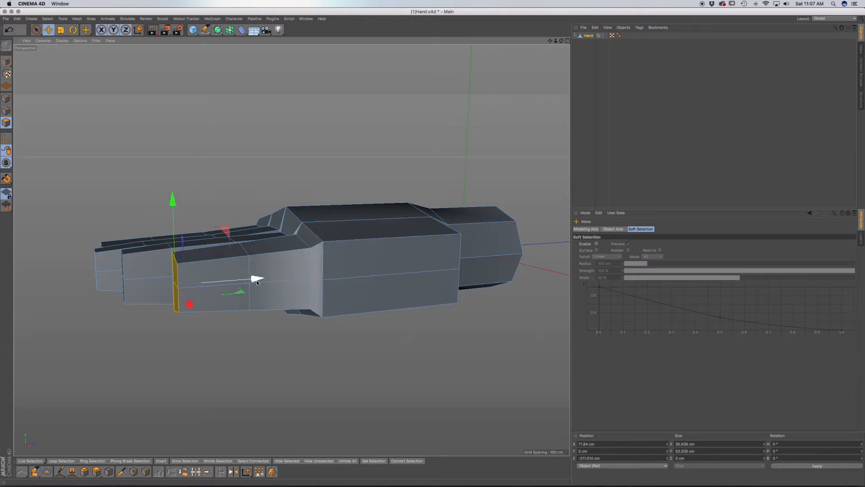
pyautogui.moveTo(258, 281); pyautogui.dragTo(219, 282)
pyautogui.press('t')
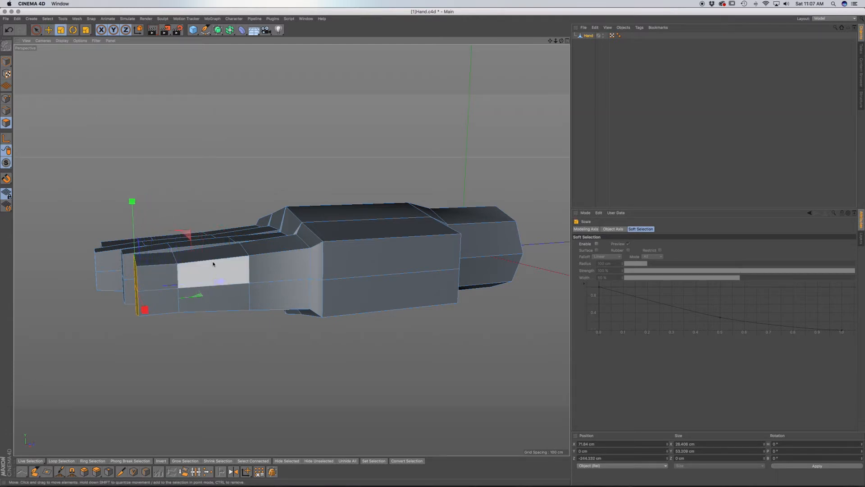
pyautogui.moveTo(228, 203); pyautogui.dragTo(202, 216)
# Select the fourth finger's upper and lower long edges on the side facing the third finger
pyautogui.keyDown('alt'); pyautogui.moveTo(171, 270); pyautogui.dragTo(315, 261); pyautogui.keyUp('alt')
pyautogui.click(6, 110)
pyautogui.press('space')
pyautogui.keyDown('alt'); pyautogui.moveTo(141, 196); pyautogui.dragTo(266, 234); pyautogui.keyUp('alt')
pyautogui.click(105, 200)
pyautogui.keyDown('shift'); pyautogui.click(173, 253); pyautogui.keyUp('shift')
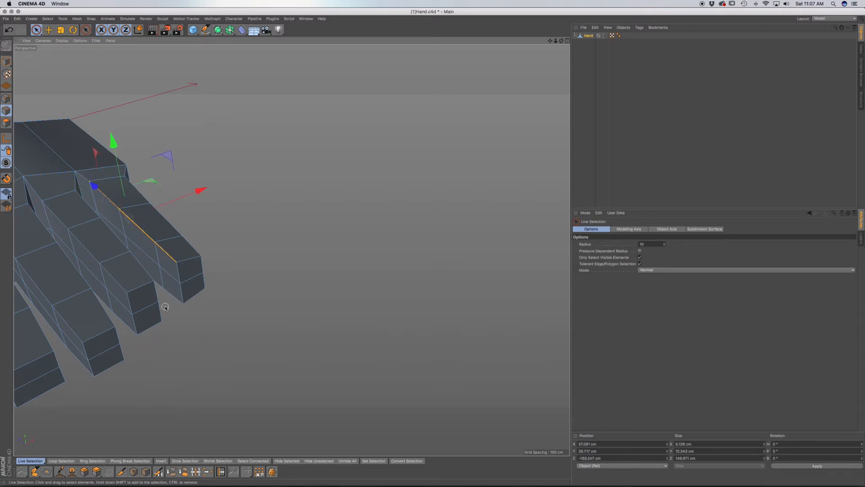
pyautogui.keyDown('shift'); pyautogui.click(172, 295); pyautogui.keyUp('shift')
pyautogui.keyDown('alt'); pyautogui.moveTo(167, 254); pyautogui.dragTo(225, 176); pyautogui.keyUp('alt')
pyautogui.keyDown('shift'); pyautogui.click(190, 205); pyautogui.keyUp('shift')
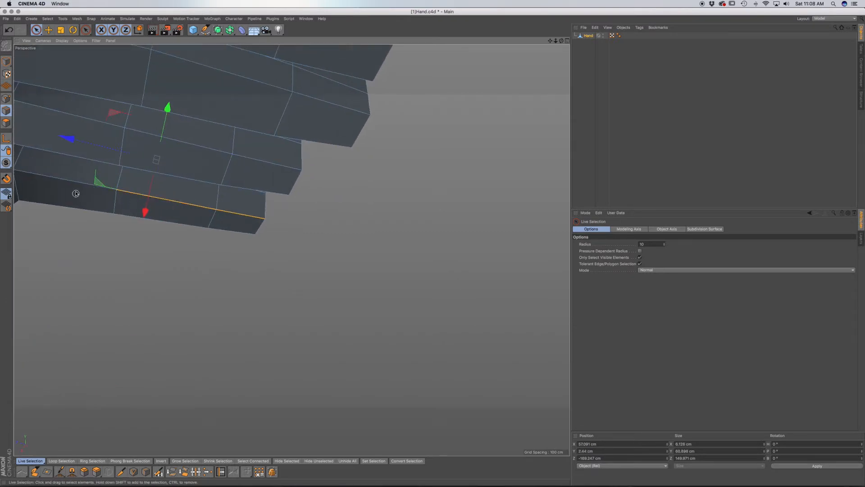
pyautogui.keyDown('alt'); pyautogui.moveTo(98, 174); pyautogui.dragTo(38, 219); pyautogui.keyUp('alt')
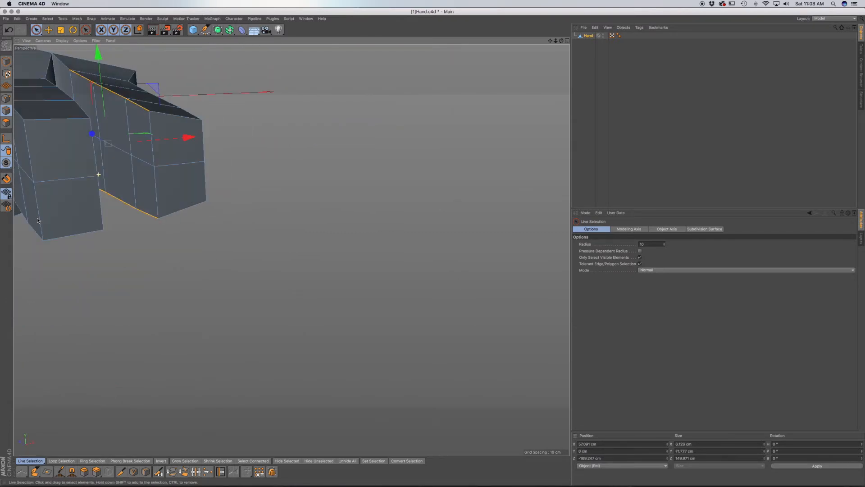
# Scale the fourth finger's selected long edges vertically to about 60.4 cm
pyautogui.press('t')
pyautogui.keyDown('alt'); pyautogui.moveTo(130, 194); pyautogui.dragTo(334, 276, button='middle'); pyautogui.keyUp('alt')
pyautogui.moveTo(292, 141); pyautogui.dragTo(293, 156)
pyautogui.keyDown('alt'); pyautogui.moveTo(386, 271); pyautogui.dragTo(334, 249); pyautogui.keyUp('alt')
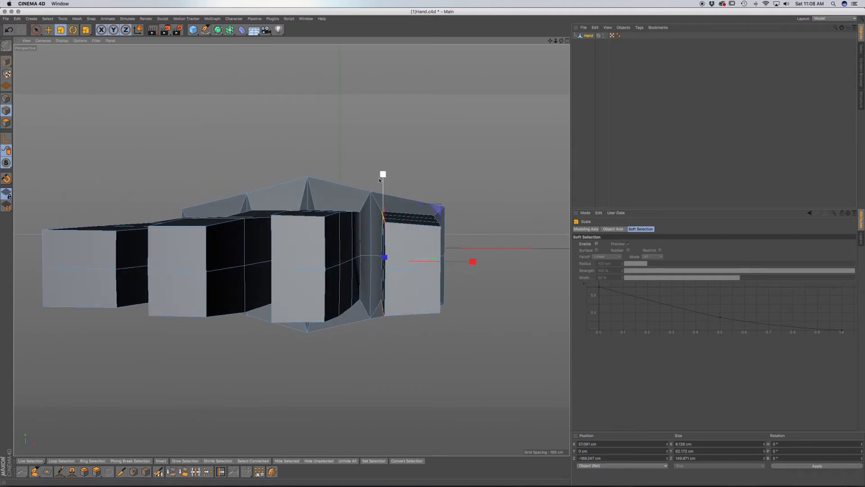
pyautogui.keyDown('alt'); pyautogui.moveTo(404, 244); pyautogui.dragTo(40, 156); pyautogui.keyUp('alt')
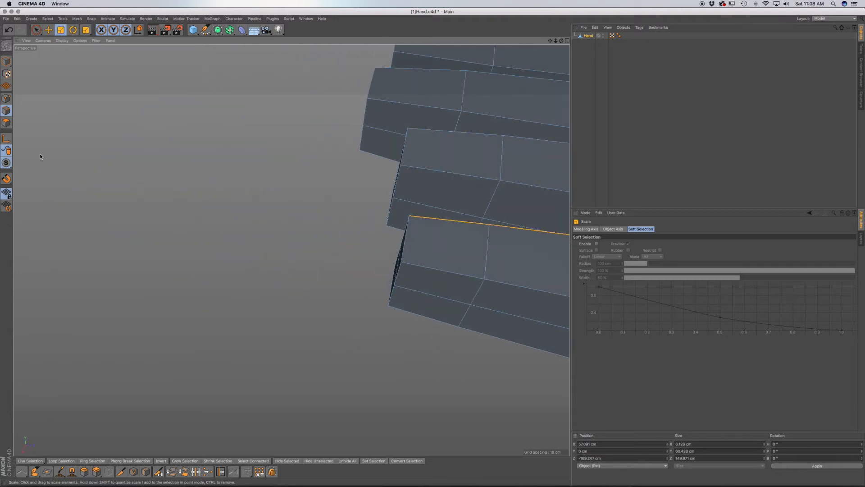
# Examine the shape and spacing of the four fingers from several angles around the hand
pyautogui.click(36, 29)
pyautogui.moveTo(397, 180)
pyautogui.keyDown('alt'); pyautogui.mouseDown()
pyautogui.moveTo(464, 220)
pyautogui.moveTo(491, 211)
pyautogui.moveTo(356, 192)
pyautogui.moveTo(394, 208)
pyautogui.moveTo(410, 204)
pyautogui.moveTo(381, 169)
pyautogui.moveTo(395, 172)
pyautogui.mouseUp(); pyautogui.keyUp('alt')
pyautogui.scroll(-5, 496, 205)
pyautogui.keyDown('alt'); pyautogui.moveTo(409, 256); pyautogui.dragTo(566, 197); pyautogui.keyUp('alt')
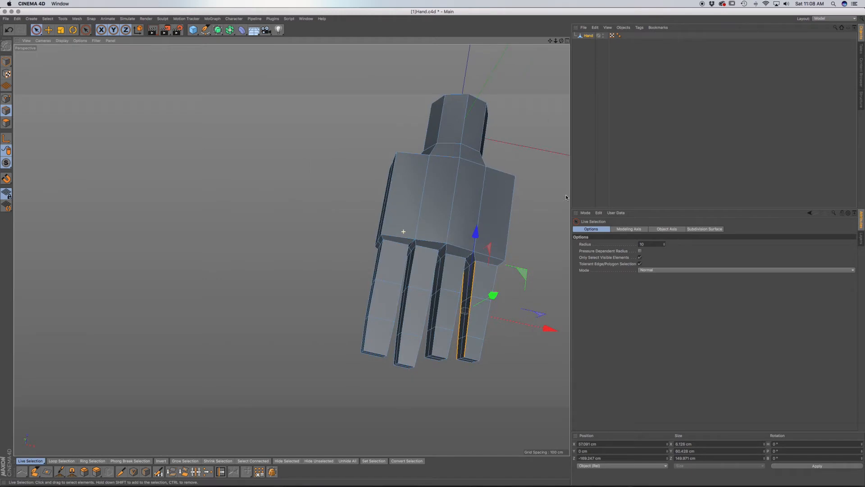
pyautogui.keyDown('alt'); pyautogui.moveTo(482, 215); pyautogui.dragTo(443, 213); pyautogui.keyUp('alt')
pyautogui.keyDown('alt'); pyautogui.moveTo(452, 194); pyautogui.dragTo(446, 187); pyautogui.keyUp('alt')
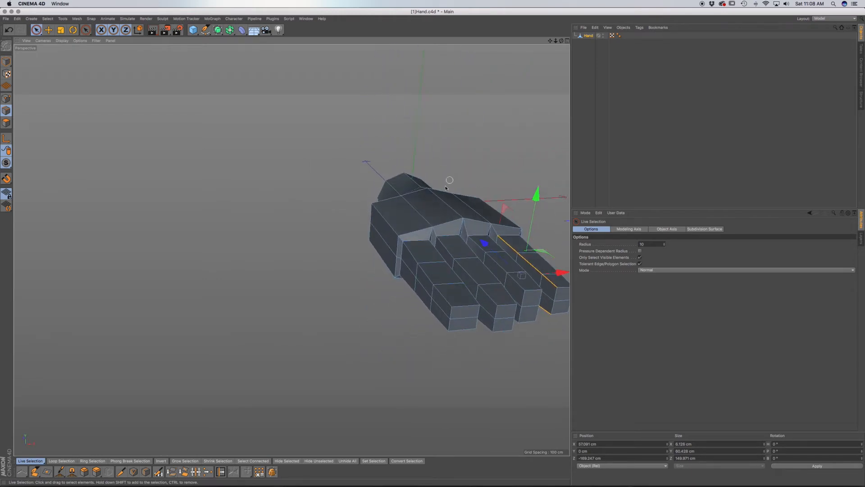
# Select all polygons of the first finger and the palm strip behind it, leaving out the section tapering toward the wrist
pyautogui.click(6, 123)
pyautogui.keyDown('alt'); pyautogui.moveTo(397, 225); pyautogui.dragTo(371, 222); pyautogui.keyUp('alt')
pyautogui.moveTo(38, 32); pyautogui.dragTo(61, 51)
pyautogui.moveTo(373, 187); pyautogui.dragTo(417, 367)
pyautogui.keyDown('alt'); pyautogui.moveTo(403, 296); pyautogui.dragTo(525, 269); pyautogui.keyUp('alt')
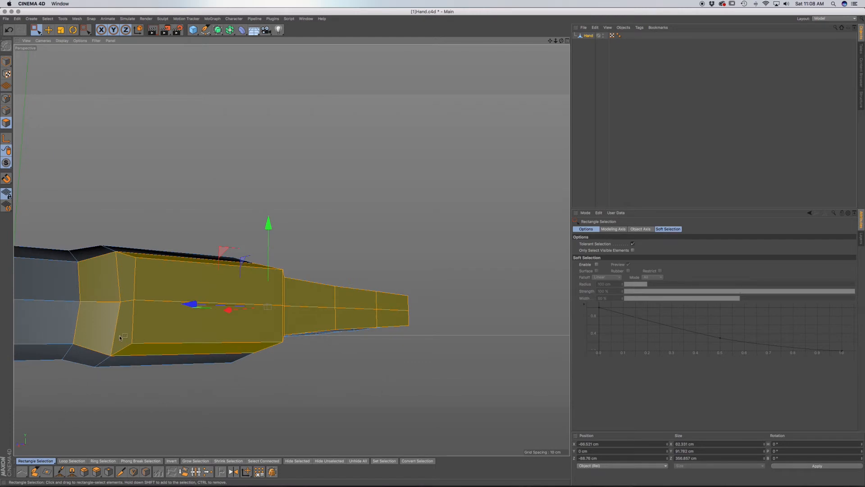
pyautogui.keyDown('ctrl'); pyautogui.moveTo(66, 252); pyautogui.dragTo(88, 365); pyautogui.keyUp('ctrl')
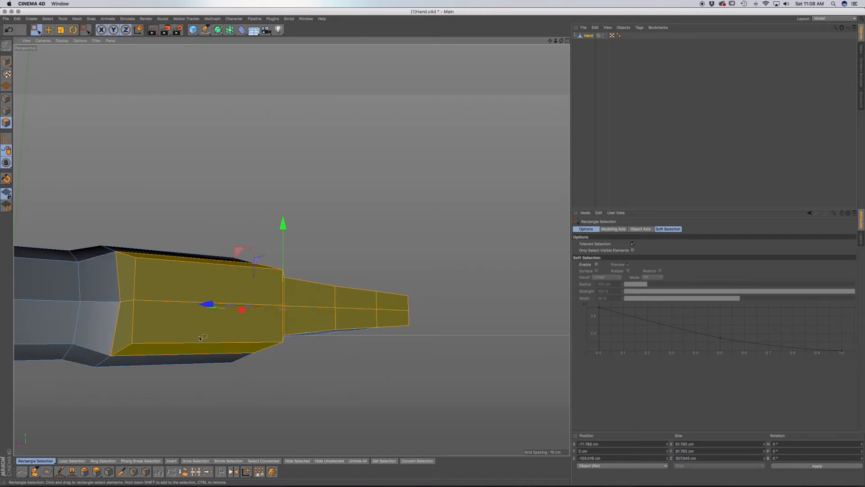
pyautogui.keyDown('alt'); pyautogui.moveTo(256, 321); pyautogui.dragTo(205, 271); pyautogui.keyUp('alt')
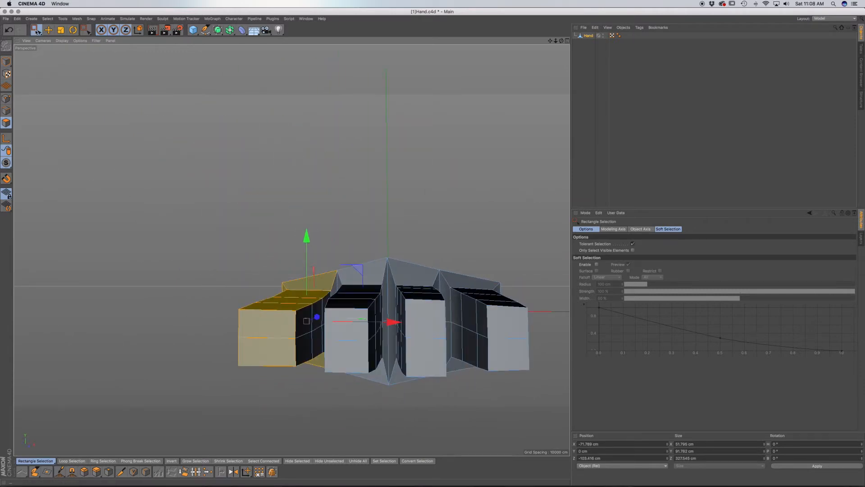
# Shift the modeling axis to the selected strip's inner palm edge, at about X -45.9 cm, without moving the geometry
pyautogui.moveTo(36, 32); pyautogui.dragTo(52, 39)
pyautogui.moveTo(312, 339)
pyautogui.keyDown('alt'); pyautogui.mouseDown()
pyautogui.moveTo(317, 355)
pyautogui.moveTo(315, 338)
pyautogui.mouseUp(); pyautogui.keyUp('alt')
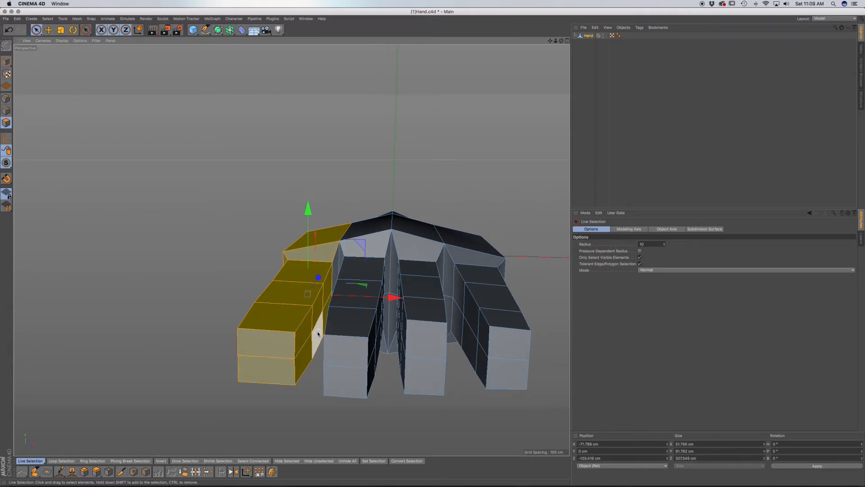
pyautogui.keyDown('alt'); pyautogui.moveTo(318, 336); pyautogui.dragTo(341, 277); pyautogui.keyUp('alt')
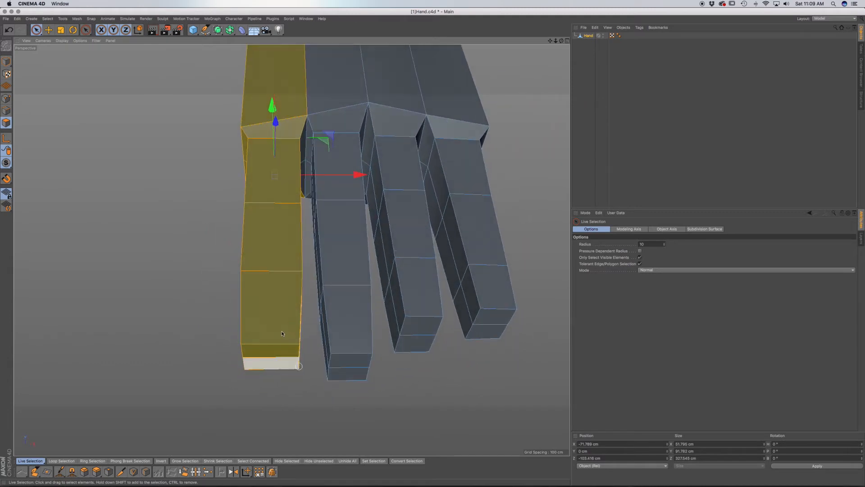
pyautogui.click(6, 139)
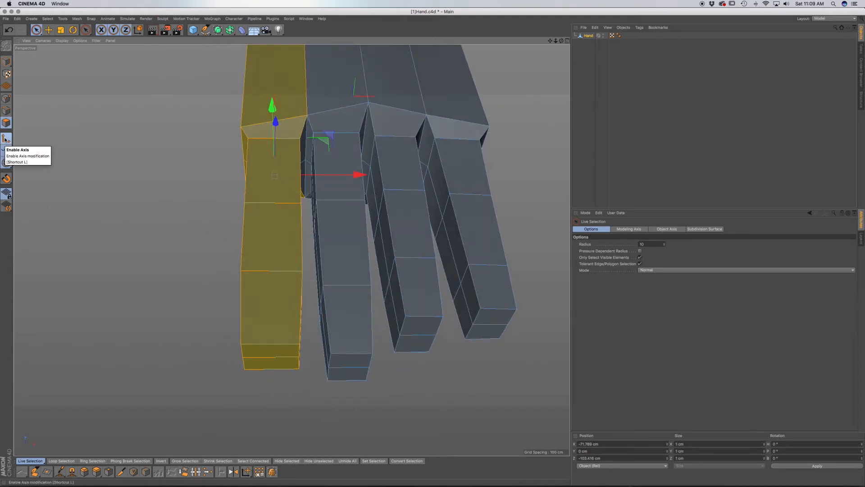
pyautogui.moveTo(360, 175); pyautogui.dragTo(375, 175)
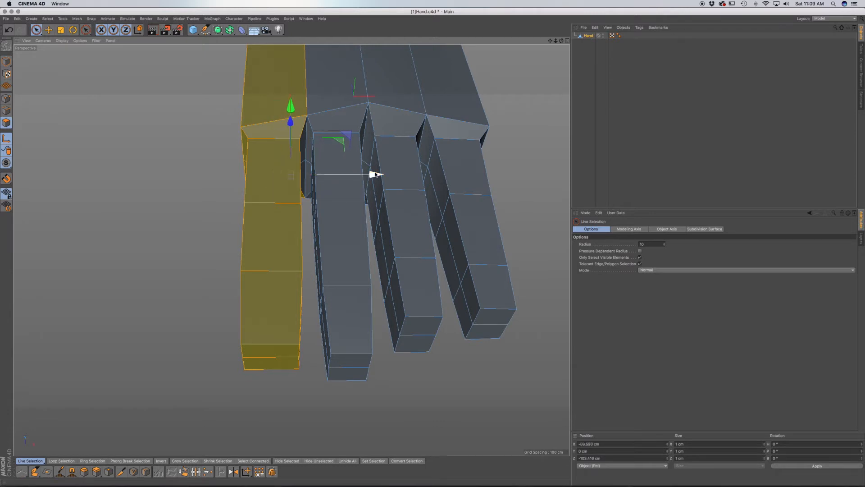
pyautogui.press('F2')
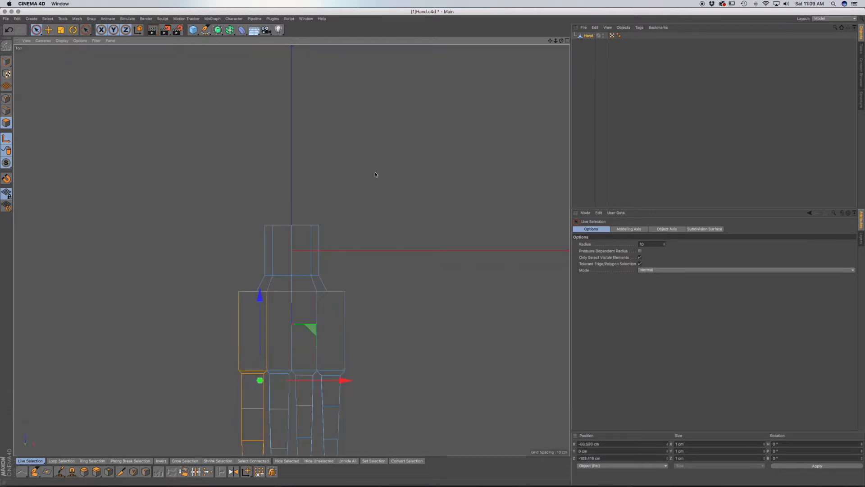
pyautogui.scroll(8, 277, 389)
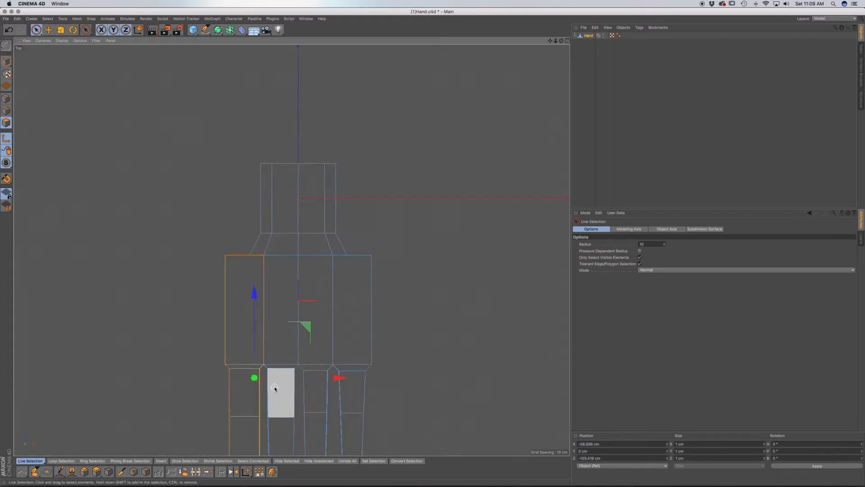
pyautogui.moveTo(297, 359); pyautogui.dragTo(322, 357)
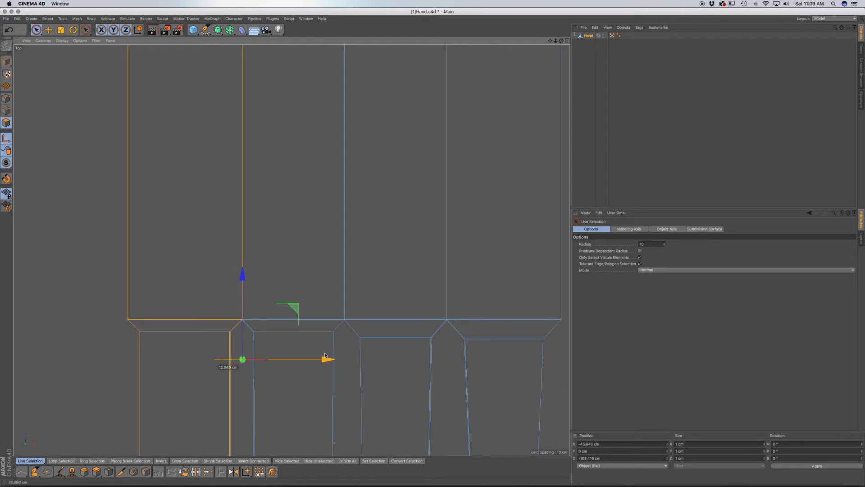
pyautogui.moveTo(324, 355); pyautogui.dragTo(324, 356)
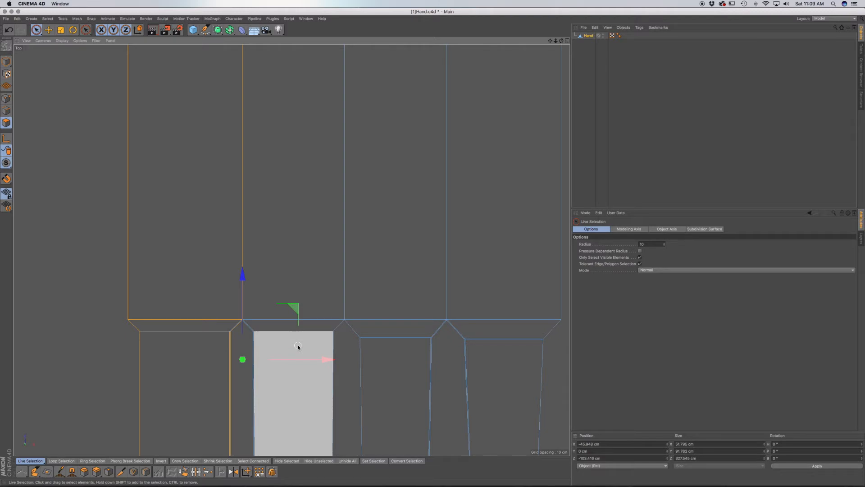
# Scale the selected first finger and palm strip along X to a width of about 42.1 cm
pyautogui.press('F1')
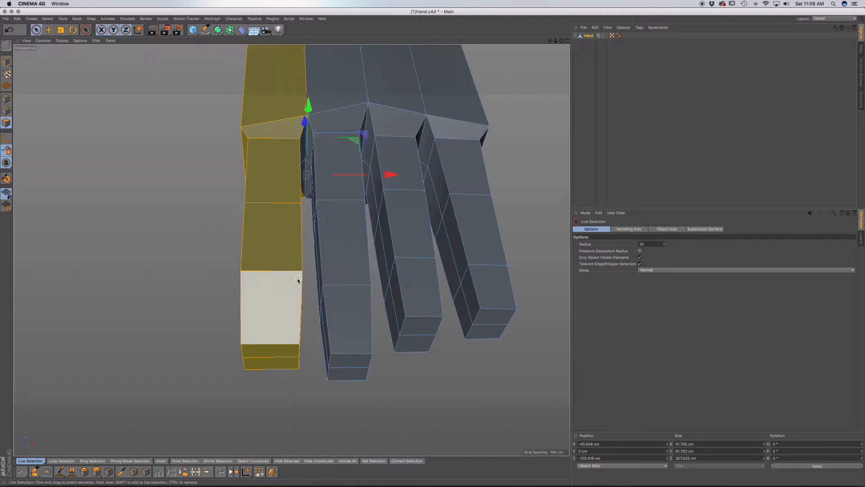
pyautogui.press('t')
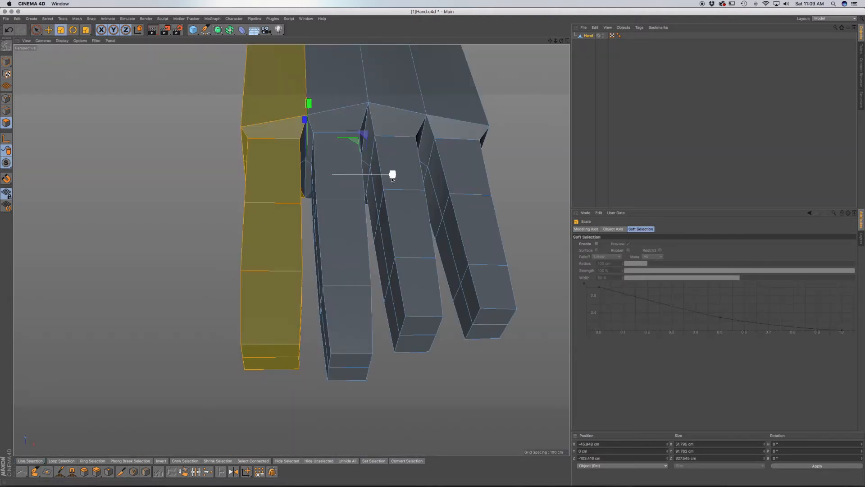
pyautogui.moveTo(392, 177); pyautogui.dragTo(380, 180)
pyautogui.keyDown('alt'); pyautogui.moveTo(361, 230); pyautogui.dragTo(141, 287); pyautogui.keyUp('alt')
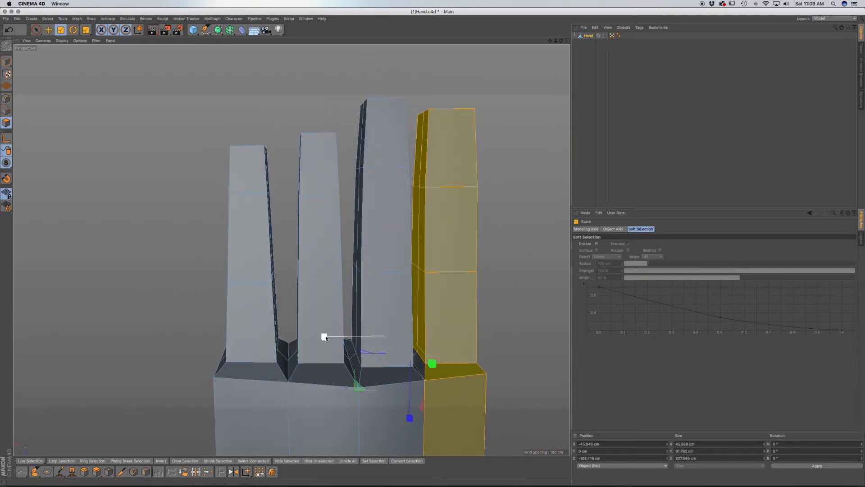
pyautogui.moveTo(324, 336); pyautogui.dragTo(332, 336)
pyautogui.keyDown('alt'); pyautogui.moveTo(359, 335); pyautogui.dragTo(366, 360); pyautogui.keyUp('alt')
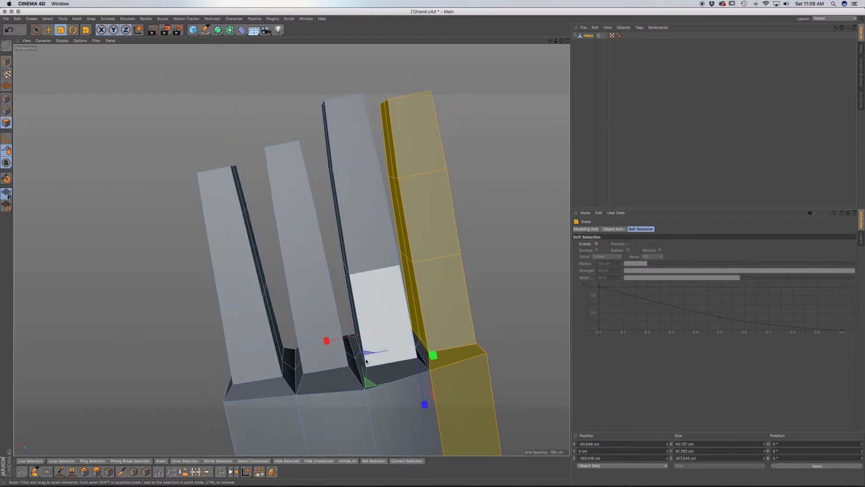
# Deselect the palm polygons behind the first finger's knuckle and move the remaining finger selection along X to about -67.8 cm
pyautogui.keyDown('alt'); pyautogui.moveTo(448, 375); pyautogui.dragTo(270, 288); pyautogui.keyUp('alt')
pyautogui.click(36, 30)
pyautogui.keyDown('alt'); pyautogui.moveTo(231, 432); pyautogui.dragTo(292, 237, button='middle'); pyautogui.keyUp('alt')
pyautogui.keyDown('ctrl'); pyautogui.moveTo(300, 407); pyautogui.dragTo(325, 131); pyautogui.keyUp('ctrl')
pyautogui.keyDown('alt'); pyautogui.moveTo(338, 235); pyautogui.dragTo(364, 161); pyautogui.keyUp('alt')
pyautogui.moveTo(258, 190)
pyautogui.keyDown('ctrl'); pyautogui.mouseDown()
pyautogui.moveTo(317, 265)
pyautogui.moveTo(350, 277)
pyautogui.moveTo(225, 352)
pyautogui.moveTo(221, 337)
pyautogui.mouseUp(); pyautogui.keyUp('ctrl')
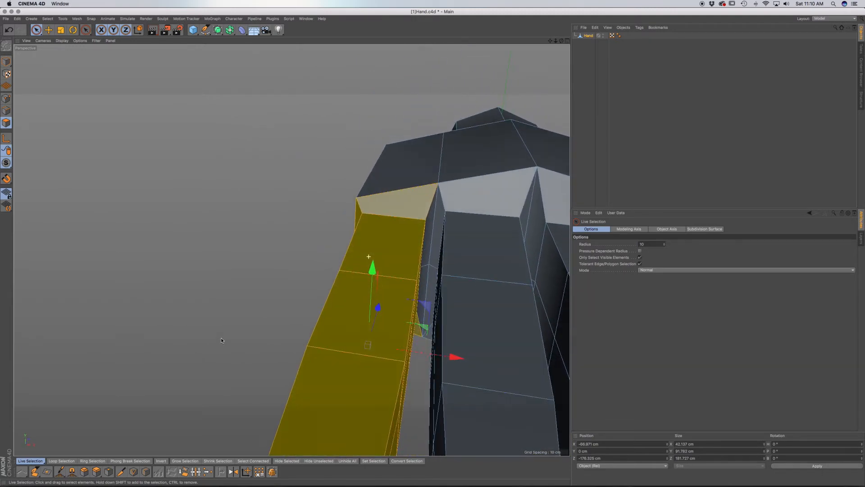
pyautogui.keyDown('alt'); pyautogui.moveTo(311, 348); pyautogui.dragTo(292, 250, button='middle'); pyautogui.keyUp('alt')
pyautogui.keyDown('alt'); pyautogui.moveTo(291, 250); pyautogui.dragTo(266, 256); pyautogui.keyUp('alt')
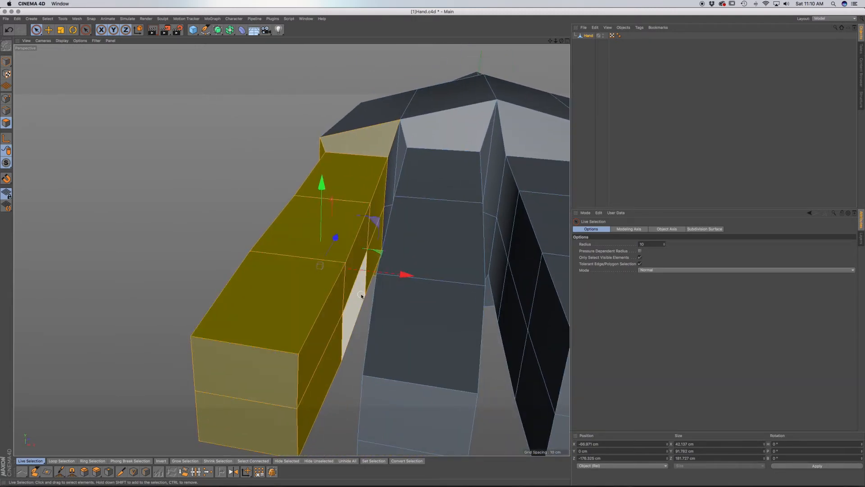
pyautogui.press('e')
pyautogui.moveTo(402, 274); pyautogui.dragTo(401, 277)
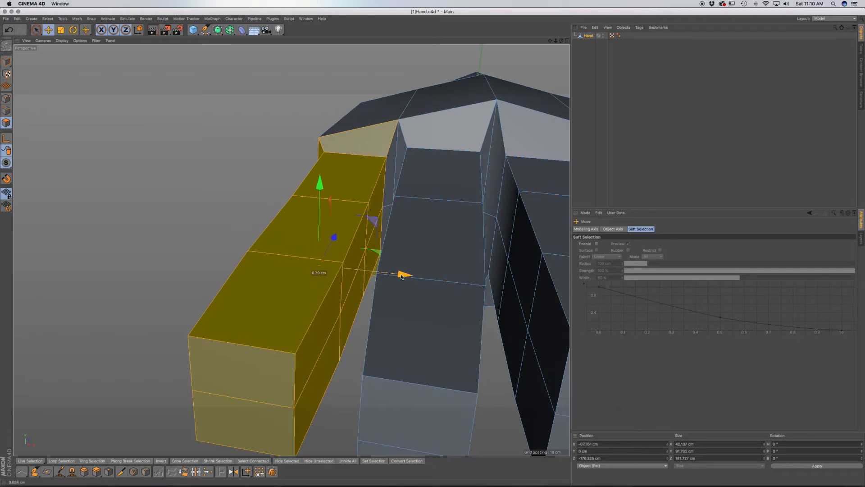
pyautogui.moveTo(402, 275); pyautogui.dragTo(402, 276)
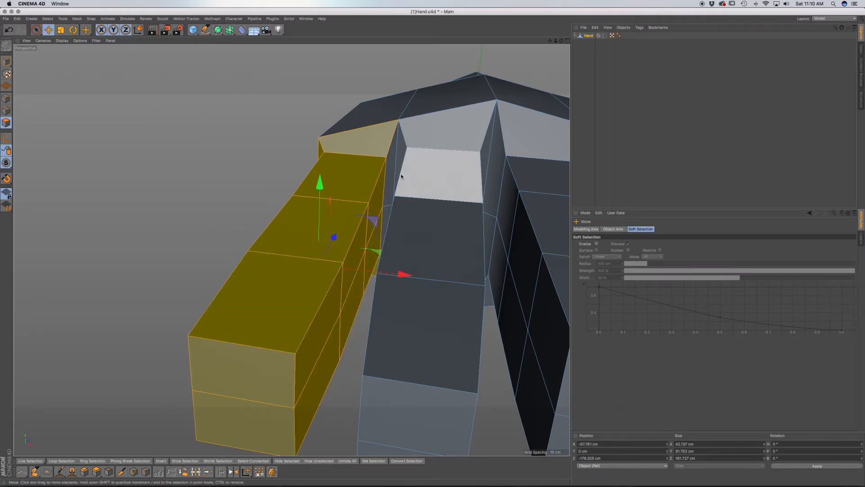
# Select all three segments of the second finger from its tip and scale them vertically to about 59.6 cm
pyautogui.keyDown('alt'); pyautogui.moveTo(401, 174); pyautogui.dragTo(421, 223); pyautogui.keyUp('alt')
pyautogui.keyDown('alt'); pyautogui.moveTo(362, 231); pyautogui.dragTo(386, 301); pyautogui.keyUp('alt')
pyautogui.scroll(-6, 344, 277)
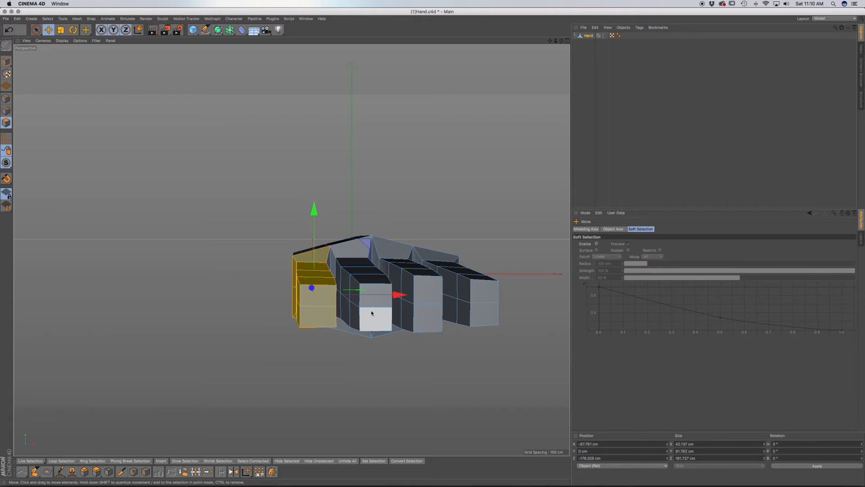
pyautogui.press('space')
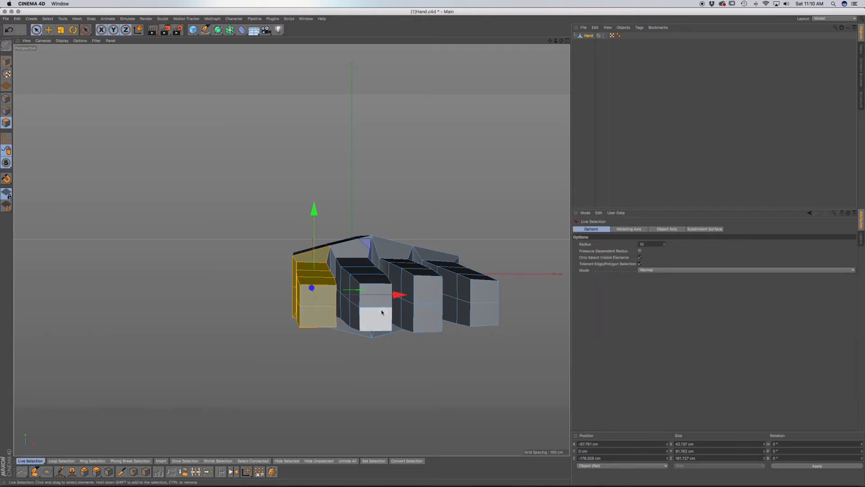
pyautogui.click(377, 308)
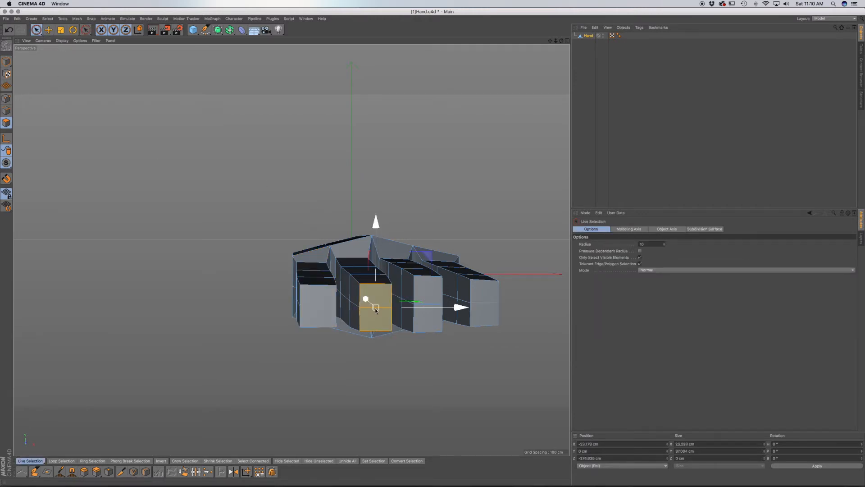
pyautogui.press('u')
pyautogui.press('y')
pyautogui.press('u')
pyautogui.press('y')
pyautogui.press('u')
pyautogui.press('y')
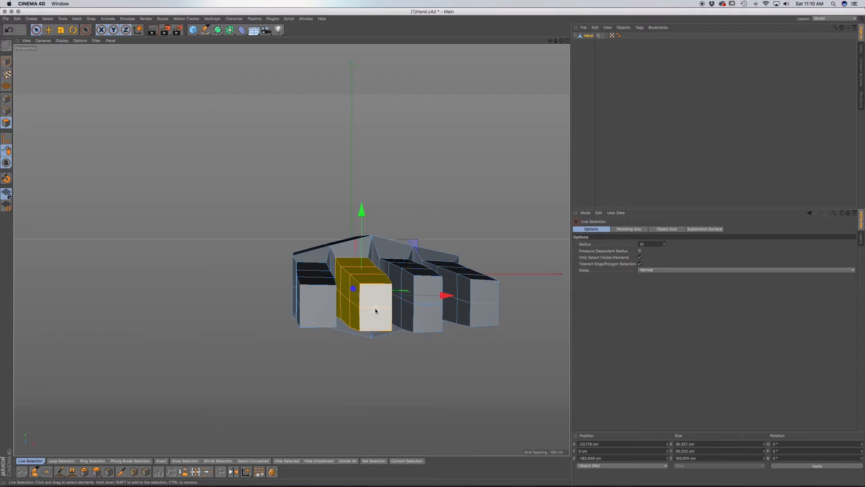
pyautogui.press('t')
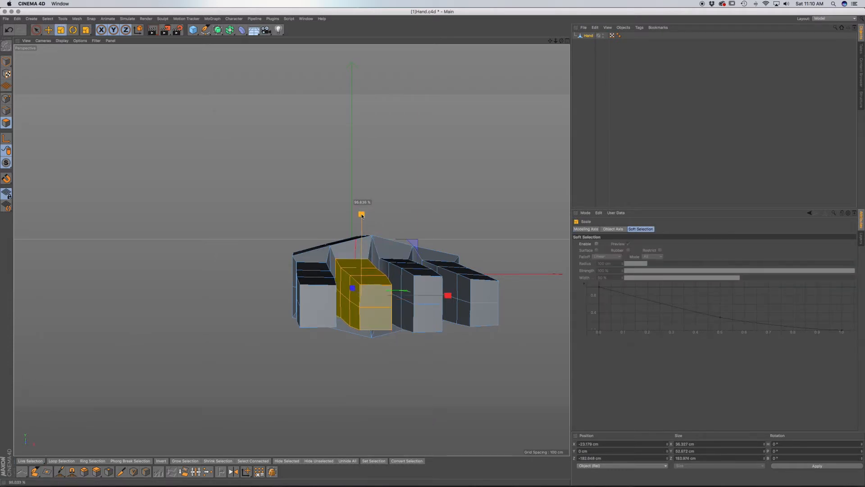
pyautogui.keyDown('alt'); pyautogui.moveTo(388, 290); pyautogui.dragTo(381, 283); pyautogui.keyUp('alt')
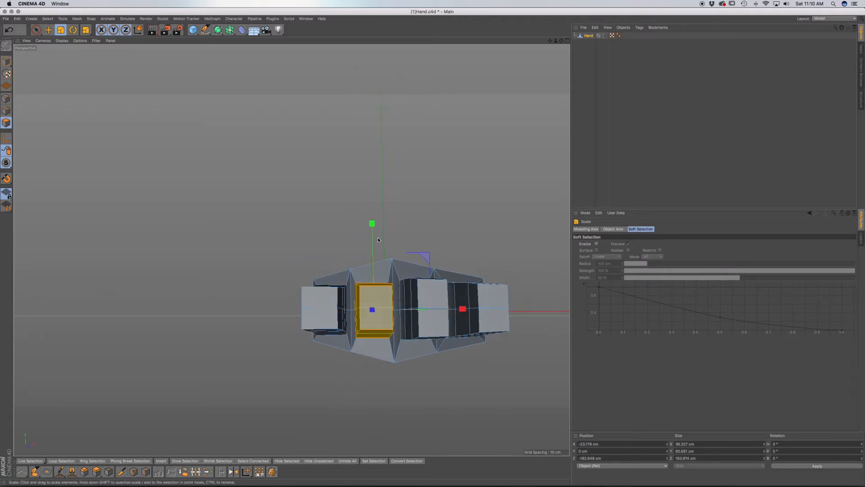
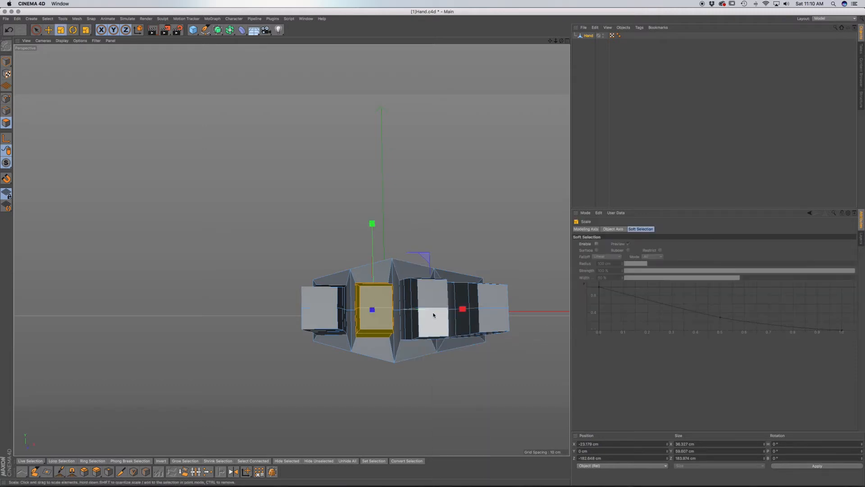
# Select all three segments of the third finger from its tip and reduce their vertical thickness
pyautogui.press('9')
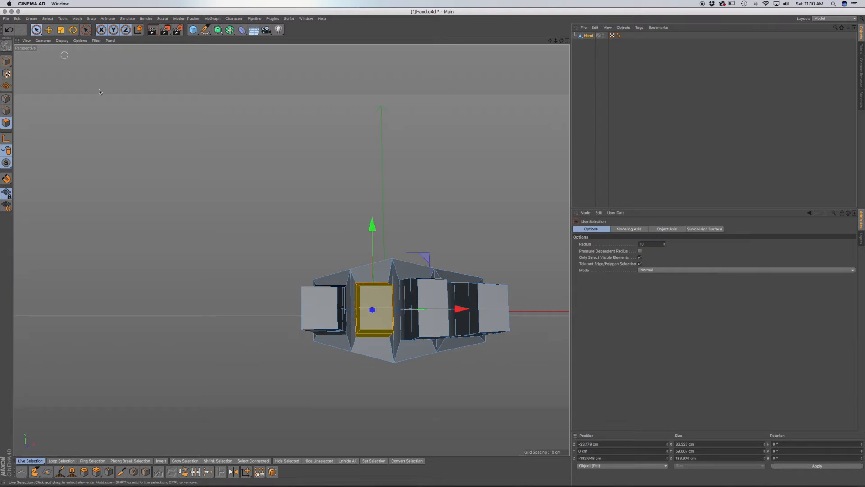
pyautogui.click(429, 298)
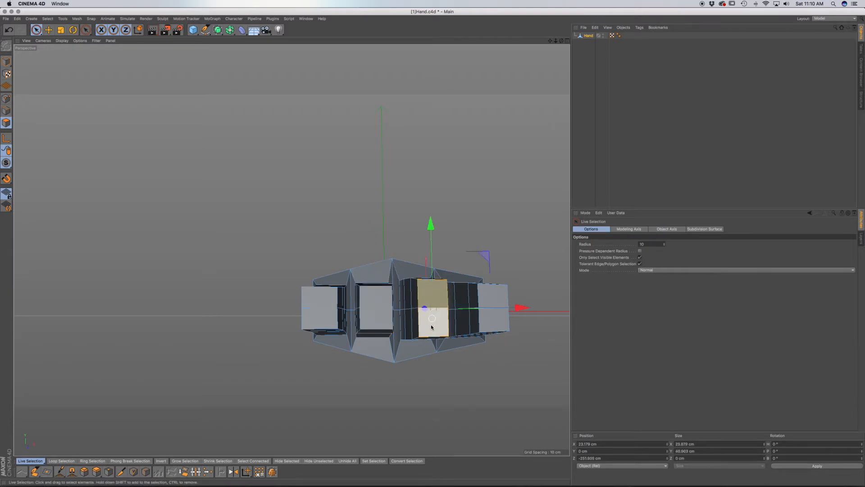
pyautogui.keyDown('alt'); pyautogui.moveTo(434, 325); pyautogui.dragTo(434, 350); pyautogui.keyUp('alt')
pyautogui.press('u')
pyautogui.press('y')
pyautogui.press('u')
pyautogui.press('y')
pyautogui.press('u')
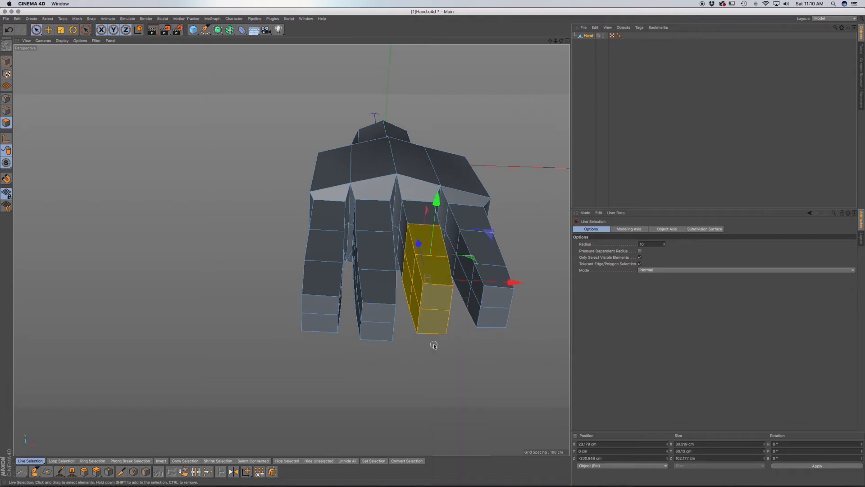
pyautogui.press('y')
pyautogui.press('t')
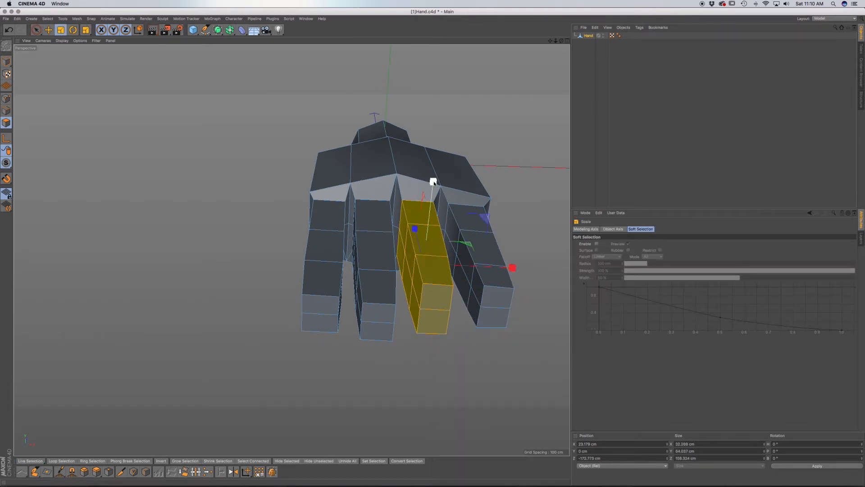
pyautogui.moveTo(432, 191); pyautogui.dragTo(432, 190)
pyautogui.keyDown('alt'); pyautogui.moveTo(434, 307); pyautogui.dragTo(431, 287); pyautogui.keyUp('alt')
pyautogui.moveTo(430, 230); pyautogui.dragTo(288, 254)
# Select all three segments of the fourth finger from its tip and scale them vertically to about 45 cm
pyautogui.keyDown('alt'); pyautogui.moveTo(434, 322); pyautogui.dragTo(347, 301, button='middle'); pyautogui.keyUp('alt')
pyautogui.keyDown('alt'); pyautogui.moveTo(353, 306); pyautogui.dragTo(401, 238); pyautogui.keyUp('alt')
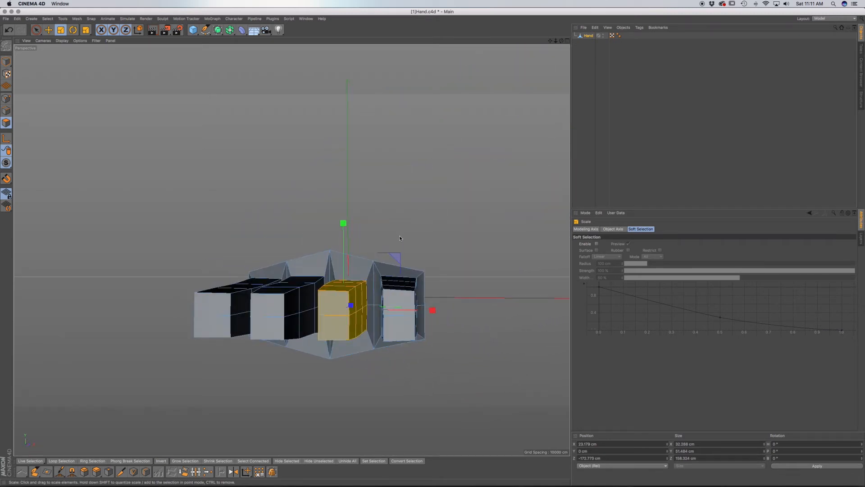
pyautogui.click(36, 31)
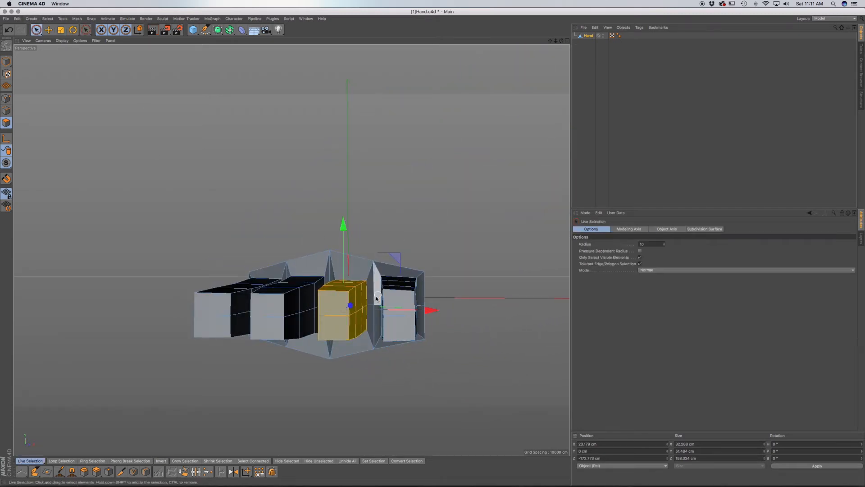
pyautogui.click(399, 311)
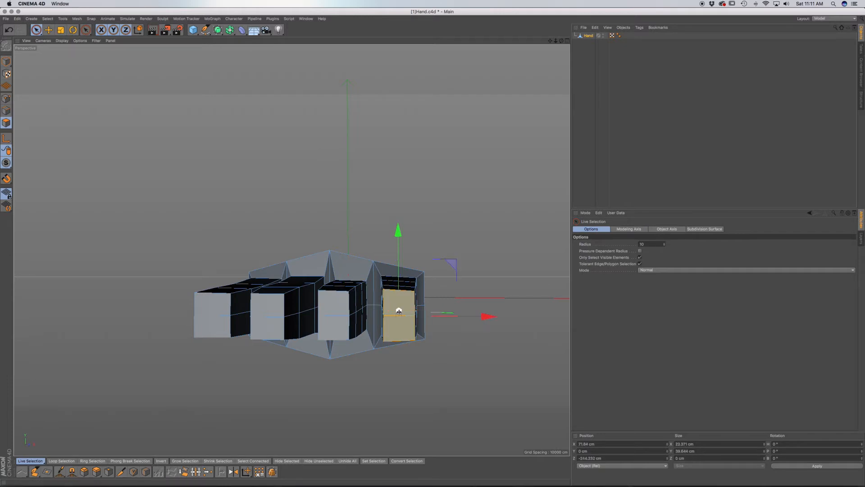
pyautogui.press('u')
pyautogui.press('y')
pyautogui.press('u')
pyautogui.press('y')
pyautogui.press('u')
pyautogui.press('y')
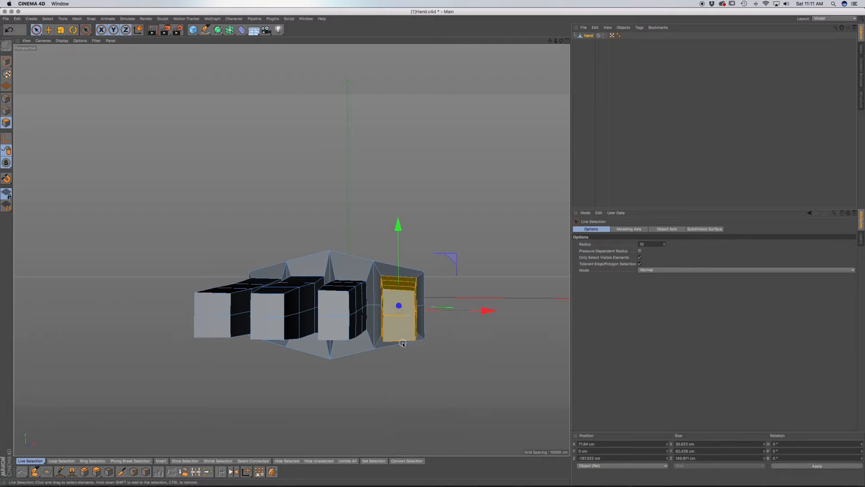
pyautogui.keyDown('alt'); pyautogui.moveTo(398, 323); pyautogui.dragTo(399, 323); pyautogui.keyUp('alt')
pyautogui.press('t')
pyautogui.moveTo(398, 222); pyautogui.dragTo(399, 224)
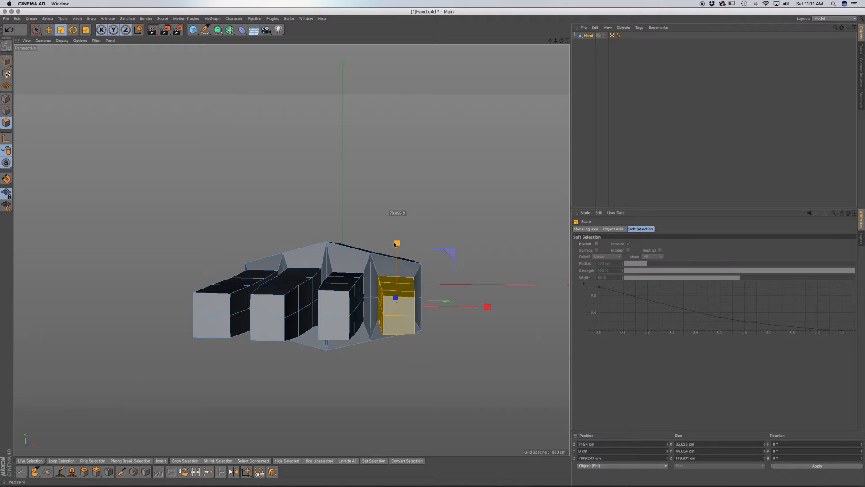
pyautogui.moveTo(395, 245); pyautogui.dragTo(395, 246)
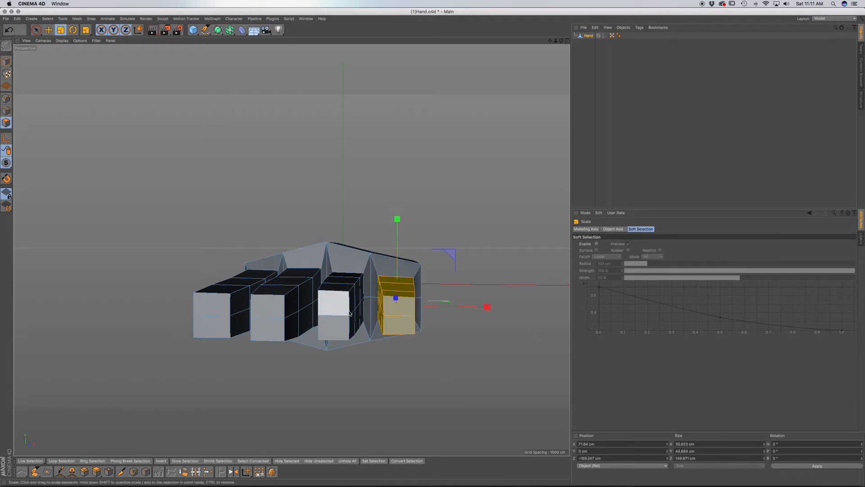
# Reselect all three segments of the third finger from its tip and scale them vertically to about 44.3 cm
pyautogui.press('space')
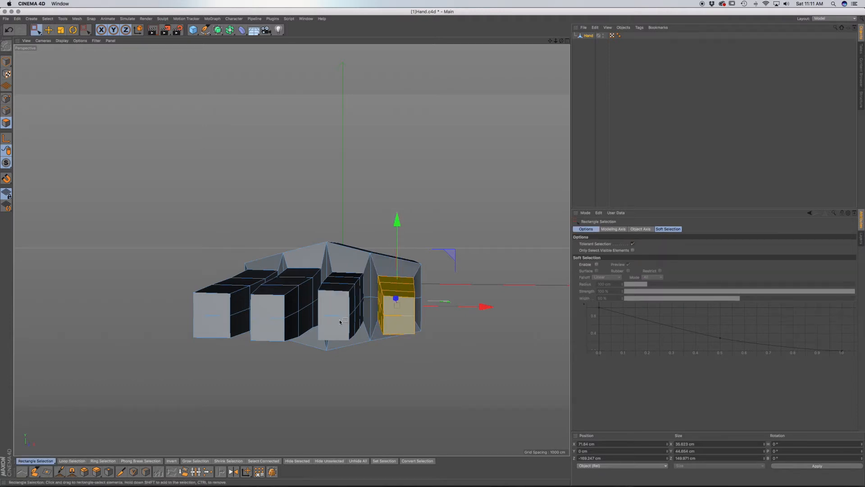
pyautogui.click(339, 311)
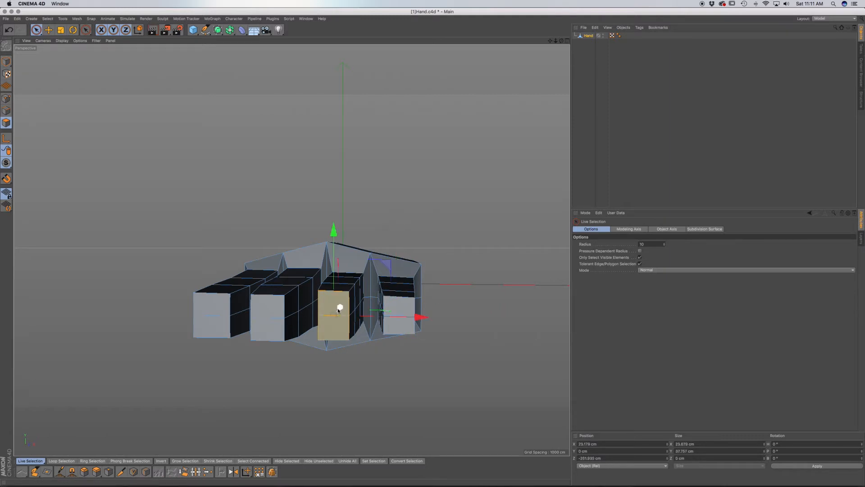
pyautogui.press('u')
pyautogui.press('y')
pyautogui.press('u')
pyautogui.press('y')
pyautogui.press('u')
pyautogui.press('y')
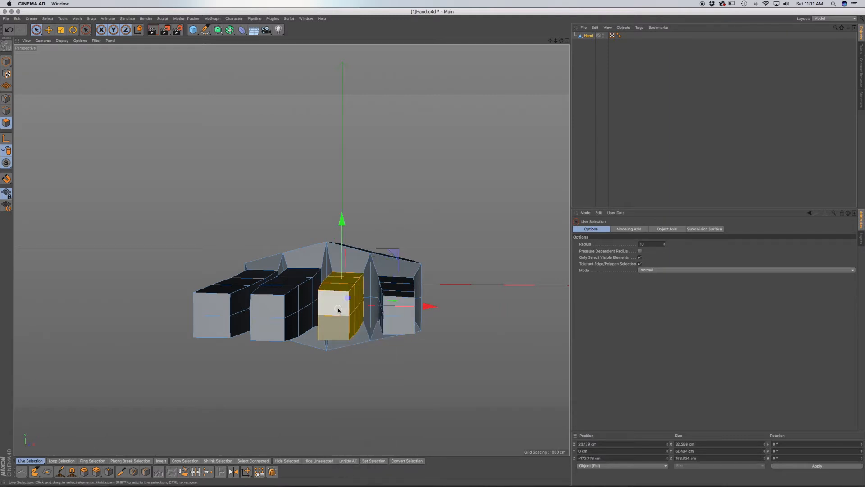
pyautogui.press('space')
pyautogui.moveTo(342, 218); pyautogui.dragTo(343, 229)
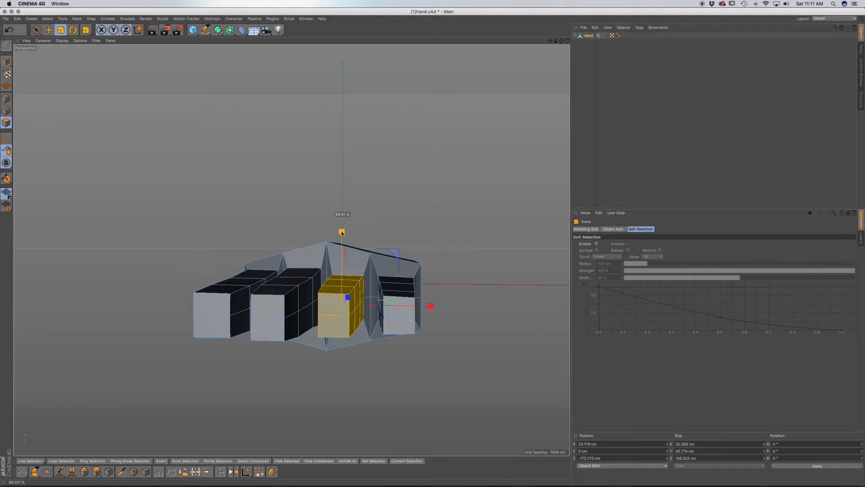
# Loop-select the edge loop at the fourth finger's outermost joint and move it along Z toward the palm to about -200 cm
pyautogui.keyDown('alt'); pyautogui.moveTo(356, 293); pyautogui.dragTo(277, 338); pyautogui.keyUp('alt')
pyautogui.keyDown('alt'); pyautogui.moveTo(399, 311); pyautogui.dragTo(309, 326, button='middle'); pyautogui.keyUp('alt')
pyautogui.keyDown('alt'); pyautogui.moveTo(355, 293); pyautogui.dragTo(318, 293); pyautogui.keyUp('alt')
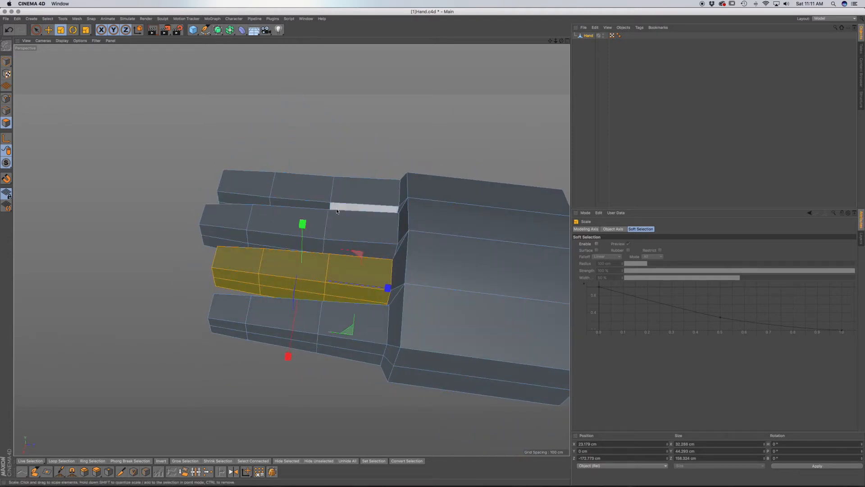
pyautogui.click(6, 107)
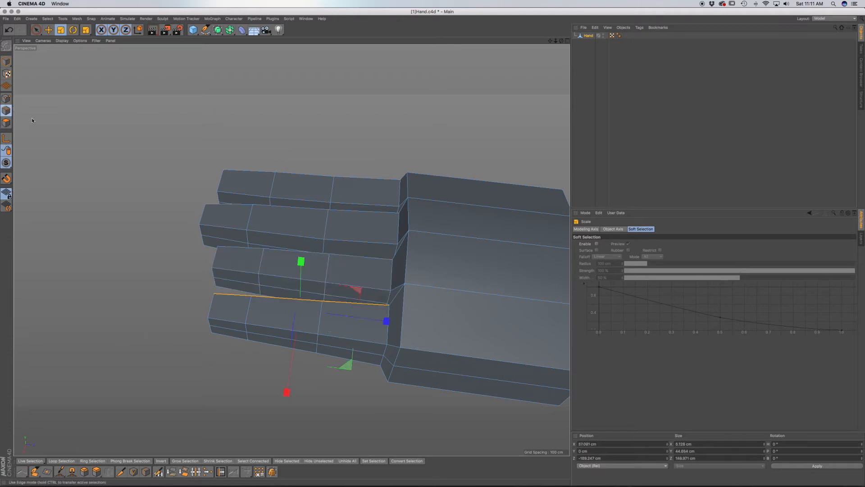
pyautogui.press('u')
pyautogui.press('l')
pyautogui.click(251, 307)
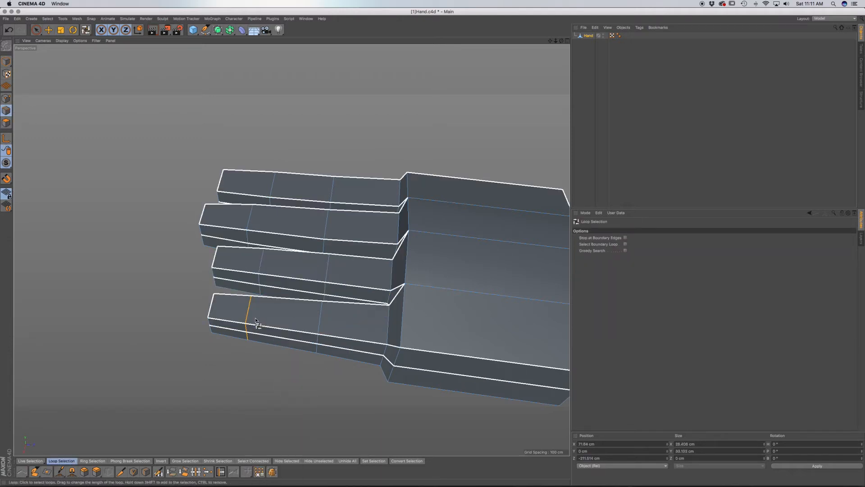
pyautogui.press('e')
pyautogui.moveTo(327, 330); pyautogui.dragTo(341, 332)
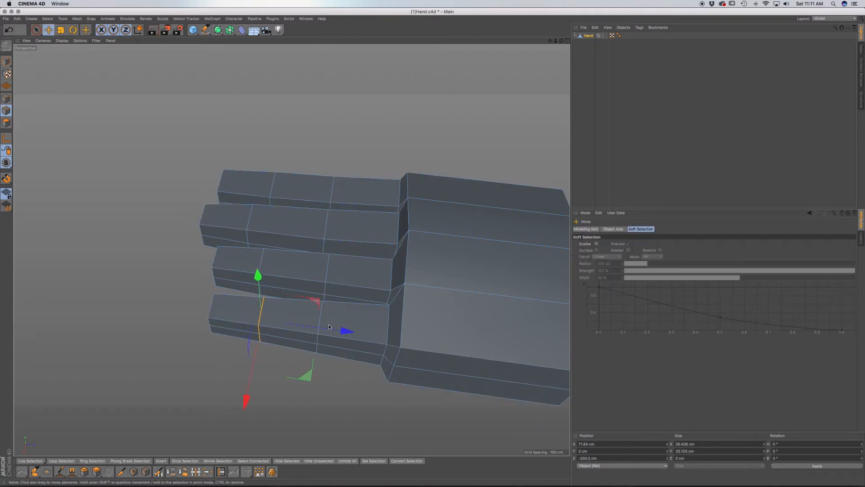
# Loop-select the edge loop at the fourth finger's inner joint and move it along Z to about -144 cm
pyautogui.press('u')
pyautogui.press('l')
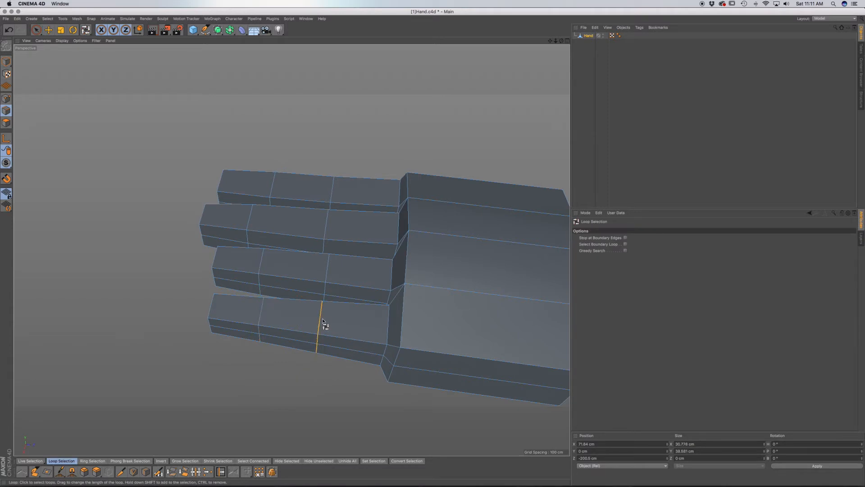
pyautogui.press('e')
pyautogui.moveTo(405, 339); pyautogui.dragTo(409, 340)
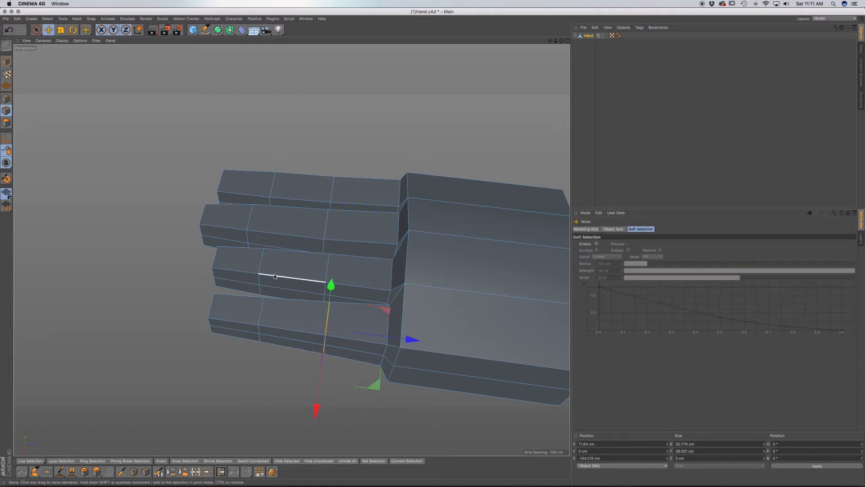
# Loop-select the edge loop at the third finger's outermost joint and move it along Z to about -207 cm
pyautogui.press('u')
pyautogui.press('l')
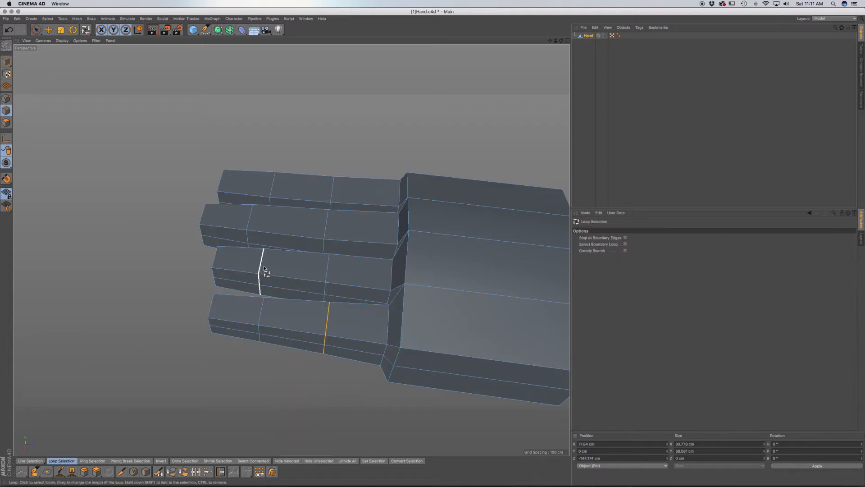
pyautogui.click(262, 269)
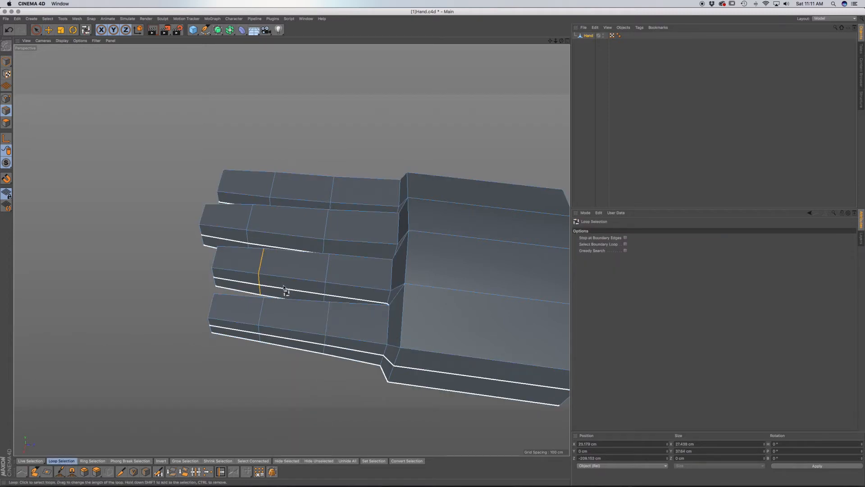
pyautogui.press('e')
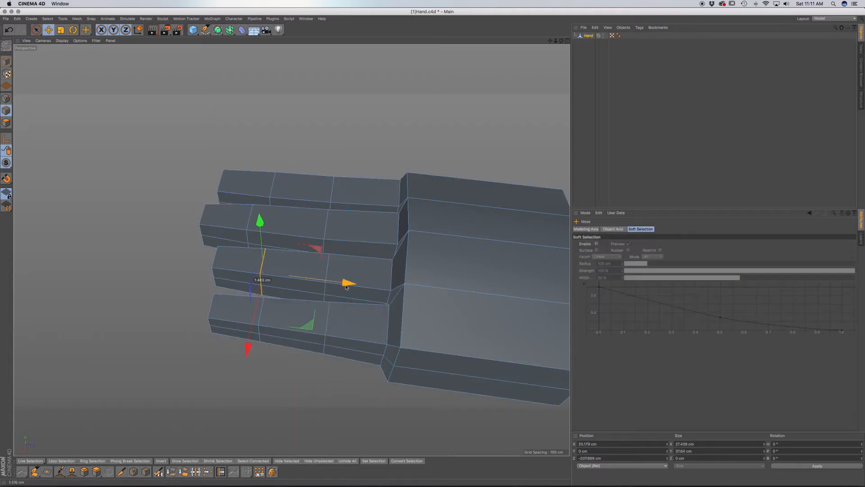
# Select the top polygons of all four fingertip segments and inset them slightly with Extrude Inner to outline fingernails
pyautogui.keyDown('alt'); pyautogui.moveTo(307, 307); pyautogui.dragTo(350, 321); pyautogui.keyUp('alt')
pyautogui.keyDown('alt'); pyautogui.moveTo(310, 349); pyautogui.dragTo(216, 320); pyautogui.keyUp('alt')
pyautogui.click(36, 29)
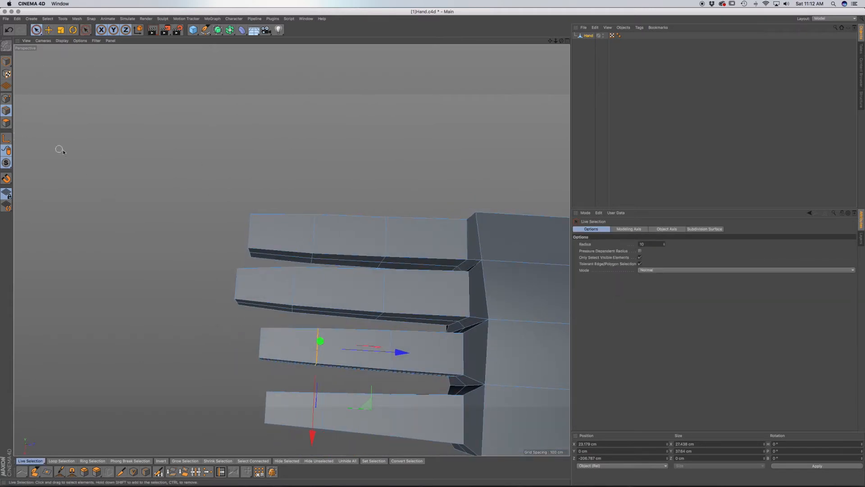
pyautogui.click(6, 122)
pyautogui.click(265, 225)
pyautogui.keyDown('shift'); pyautogui.click(272, 283); pyautogui.keyUp('shift')
pyautogui.keyDown('shift'); pyautogui.click(294, 348); pyautogui.keyUp('shift')
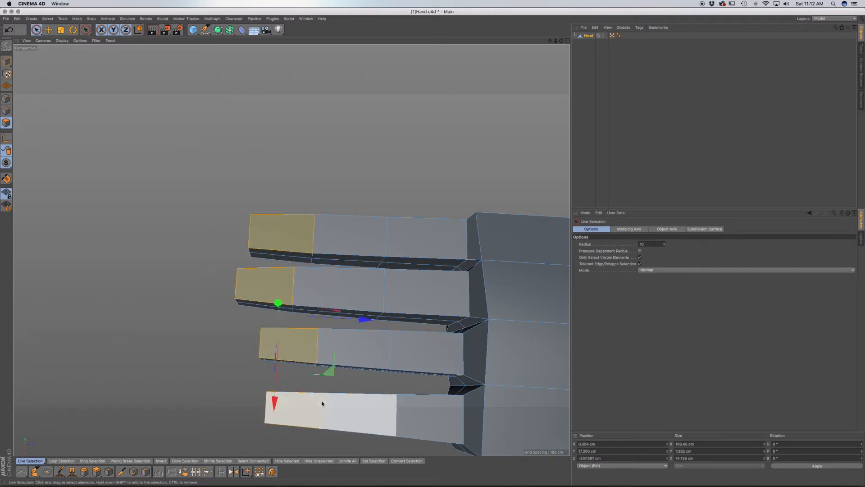
pyautogui.press('i')
pyautogui.keyDown('shift'); pyautogui.click(321, 404); pyautogui.keyUp('shift')
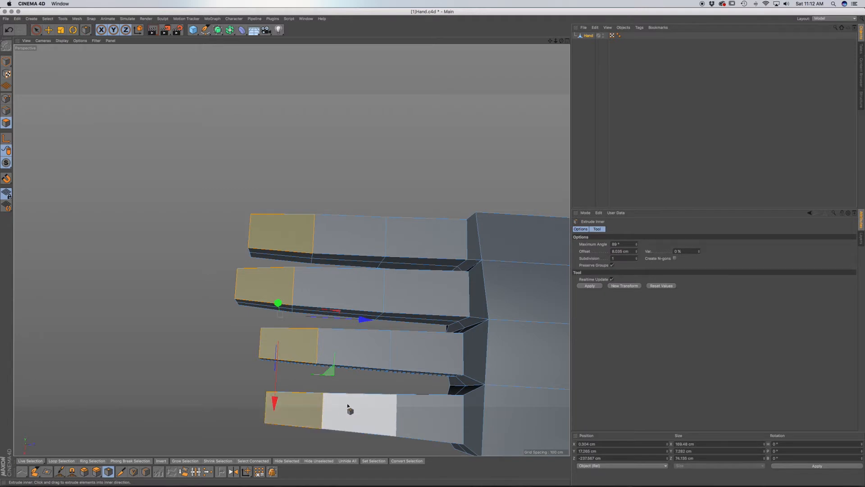
pyautogui.moveTo(364, 408); pyautogui.dragTo(366, 407)
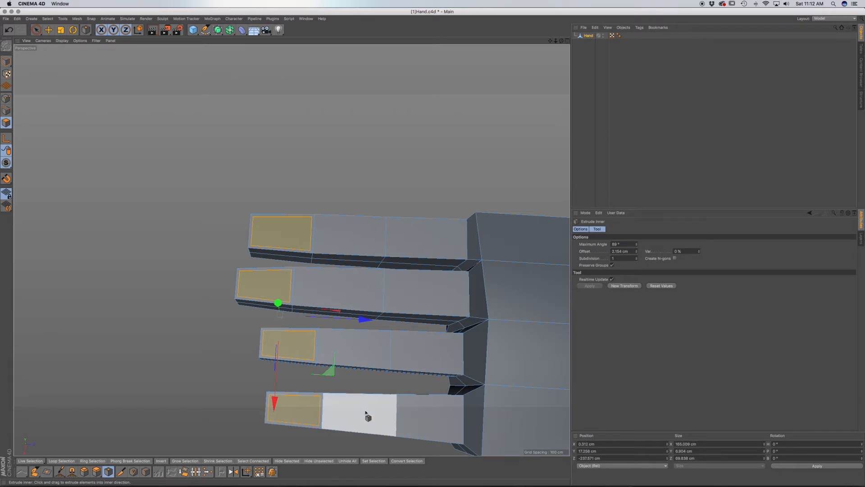
pyautogui.moveTo(366, 413); pyautogui.dragTo(369, 412)
# Raise the inset fingernail polygons slightly along Y above the fingertips
pyautogui.press('e')
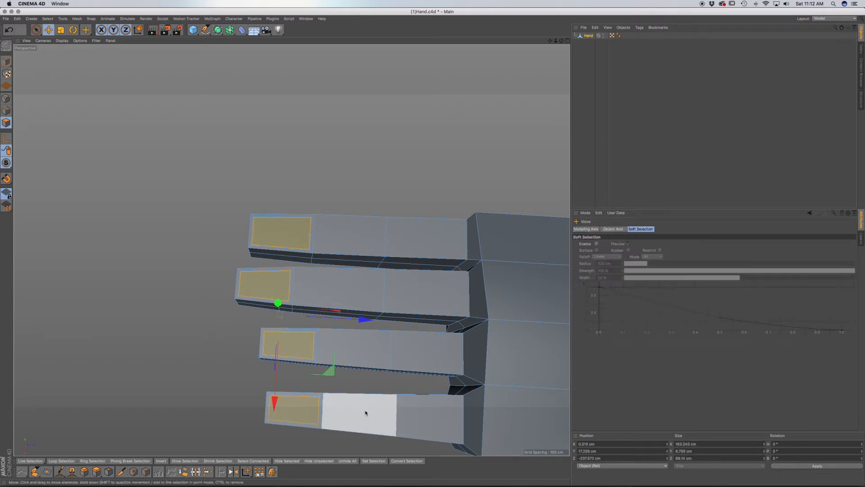
pyautogui.moveTo(279, 303); pyautogui.dragTo(279, 303)
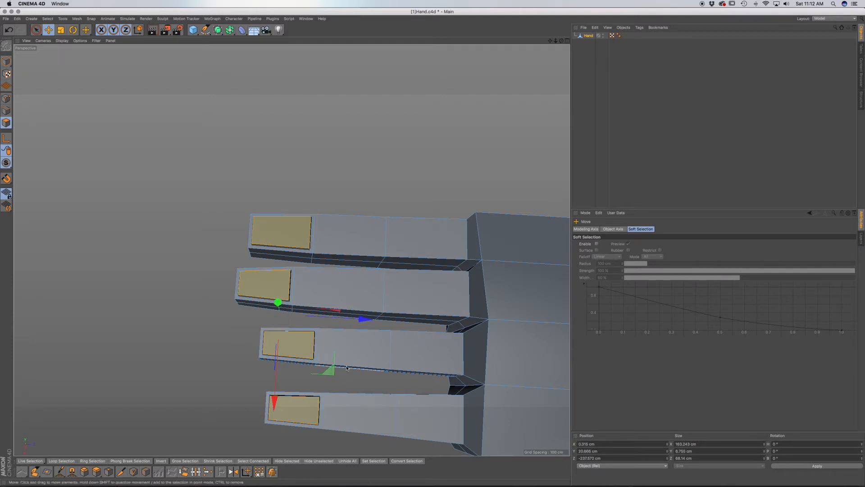
pyautogui.keyDown('alt'); pyautogui.moveTo(347, 367); pyautogui.dragTo(365, 295); pyautogui.keyUp('alt')
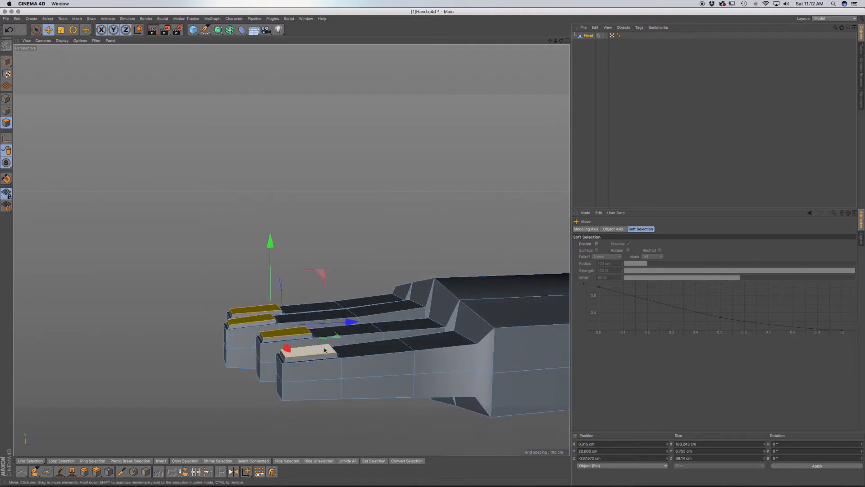
pyautogui.keyDown('alt'); pyautogui.moveTo(341, 358); pyautogui.dragTo(296, 399); pyautogui.keyUp('alt')
# Undo the raising and the inset of the four fingernail polygons
pyautogui.press('super+z')
pyautogui.press('super+z')
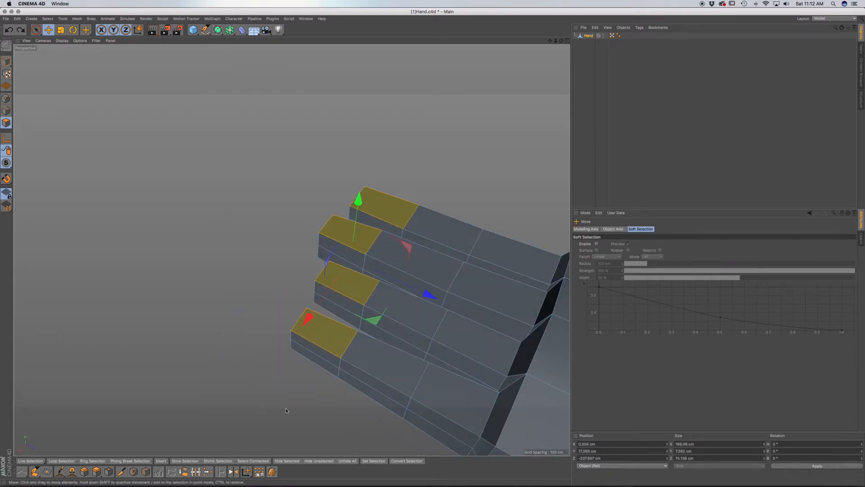
pyautogui.keyDown('alt'); pyautogui.moveTo(361, 388); pyautogui.dragTo(374, 369); pyautogui.keyUp('alt')
pyautogui.scroll(-5, 349, 385)
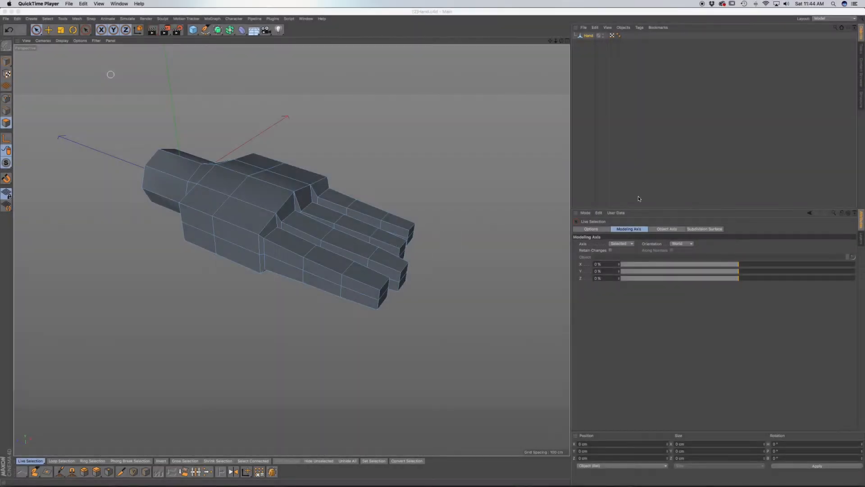
# Examine the blocky fingers and their square tips from the front and the side of the hand
pyautogui.keyDown('alt'); pyautogui.moveTo(335, 248); pyautogui.dragTo(291, 235); pyautogui.keyUp('alt')
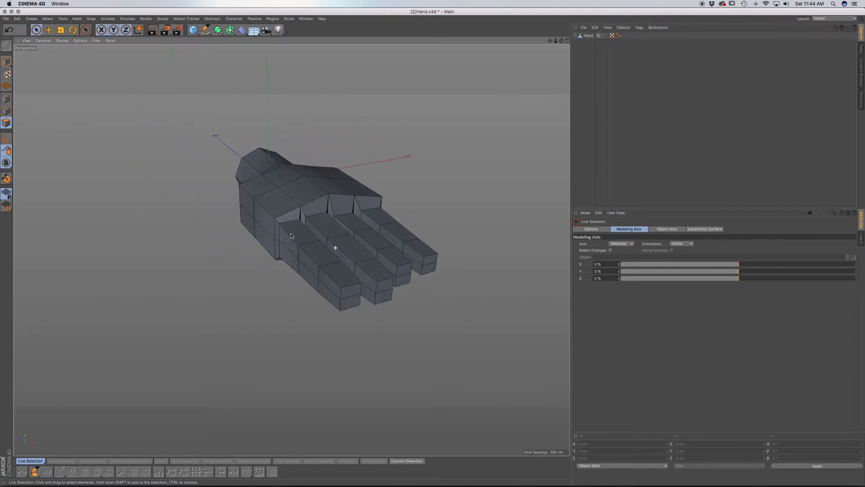
pyautogui.click(373, 206)
pyautogui.keyDown('alt'); pyautogui.moveTo(372, 206); pyautogui.dragTo(303, 272); pyautogui.keyUp('alt')
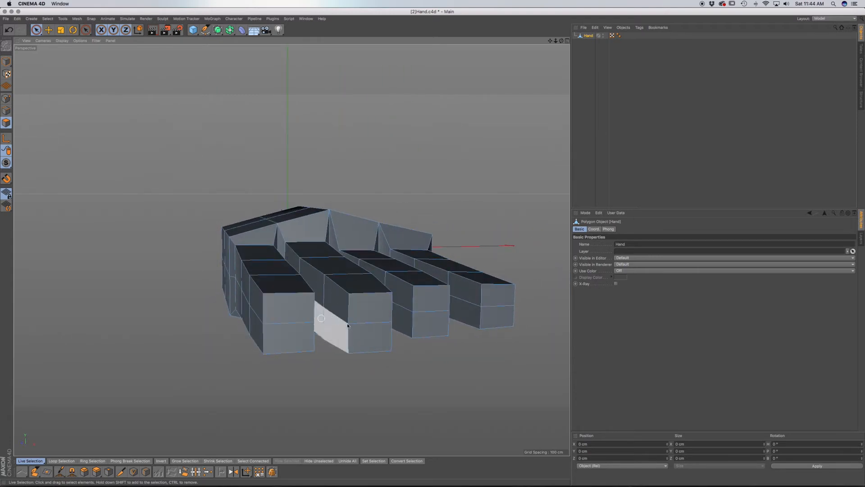
pyautogui.keyDown('alt'); pyautogui.moveTo(438, 308); pyautogui.dragTo(377, 323); pyautogui.keyUp('alt')
pyautogui.click(36, 30)
pyautogui.keyDown('alt'); pyautogui.moveTo(136, 184); pyautogui.dragTo(319, 155); pyautogui.keyUp('alt')
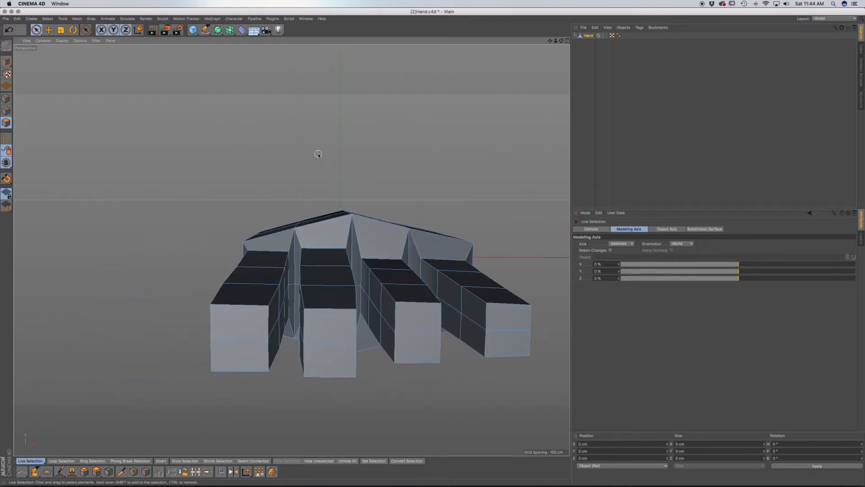
pyautogui.moveTo(257, 255)
pyautogui.keyDown('alt'); pyautogui.mouseDown()
pyautogui.moveTo(297, 253)
pyautogui.moveTo(257, 255)
pyautogui.mouseUp(); pyautogui.keyUp('alt')
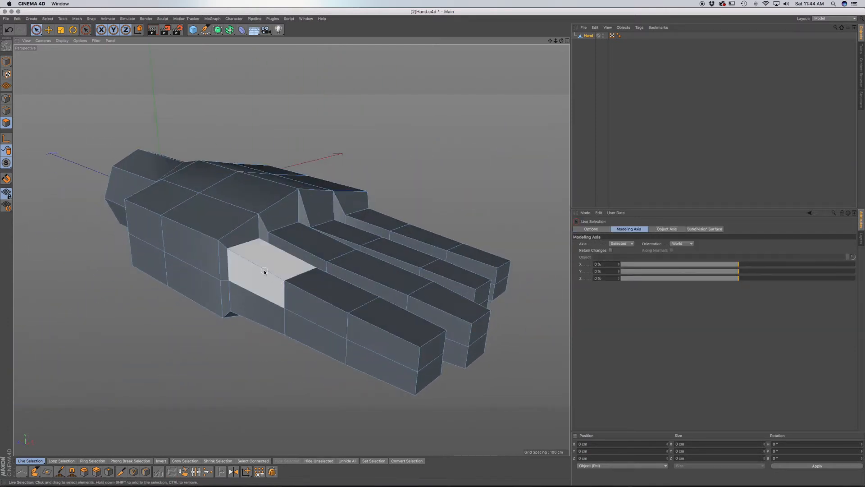
# In edge mode, select the edges along all four lengthwise corners of the outer finger on the negative X side
pyautogui.click(6, 111)
pyautogui.click(266, 270)
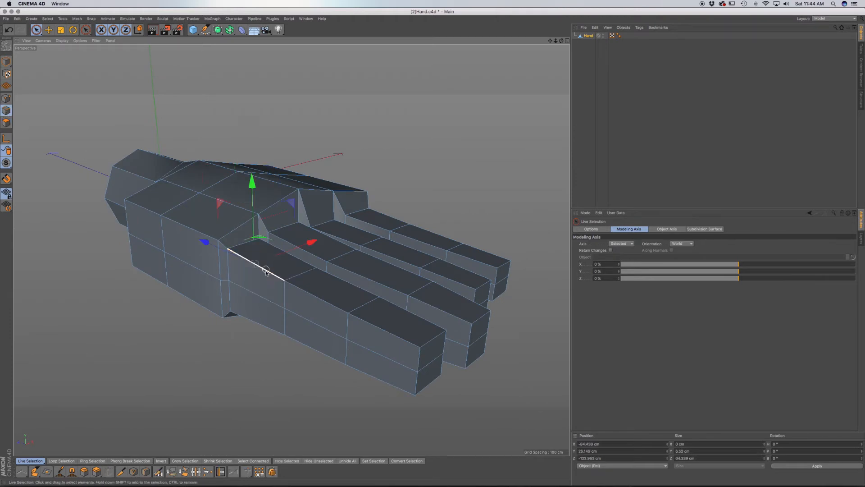
pyautogui.keyDown('shift'); pyautogui.click(317, 300); pyautogui.keyUp('shift')
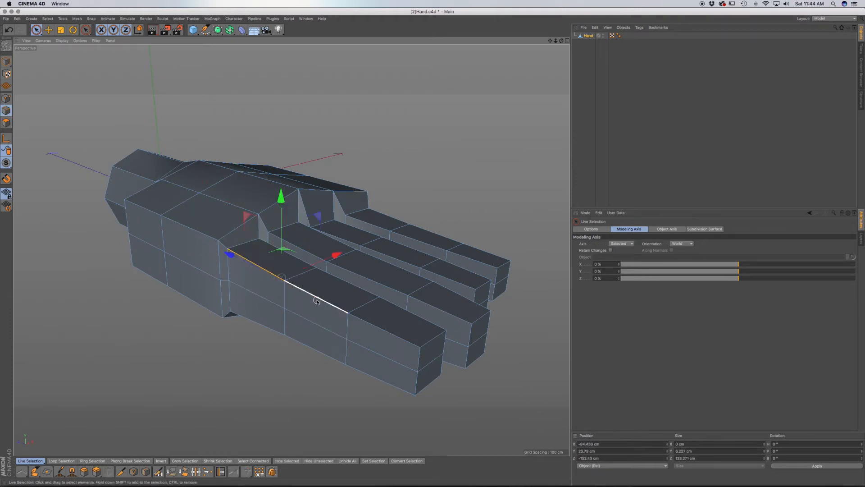
pyautogui.keyDown('shift'); pyautogui.click(381, 330); pyautogui.keyUp('shift')
pyautogui.keyDown('shift'); pyautogui.click(265, 324); pyautogui.keyUp('shift')
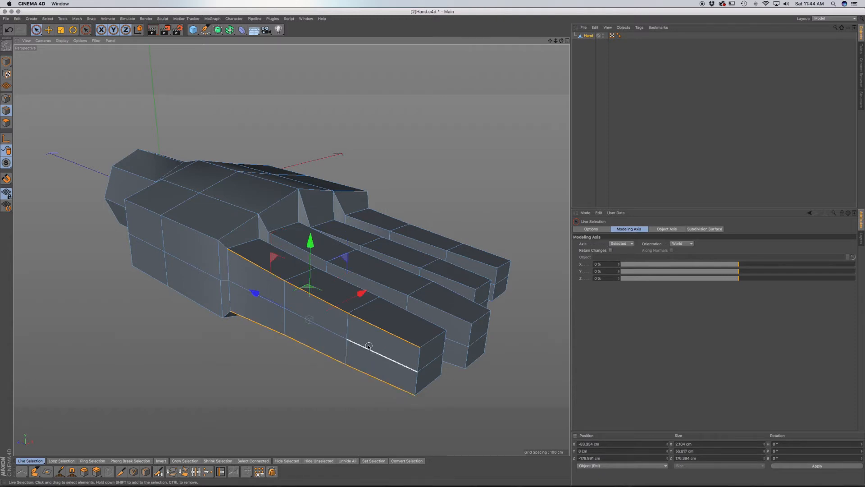
pyautogui.keyDown('alt'); pyautogui.moveTo(376, 335); pyautogui.dragTo(309, 309); pyautogui.keyUp('alt')
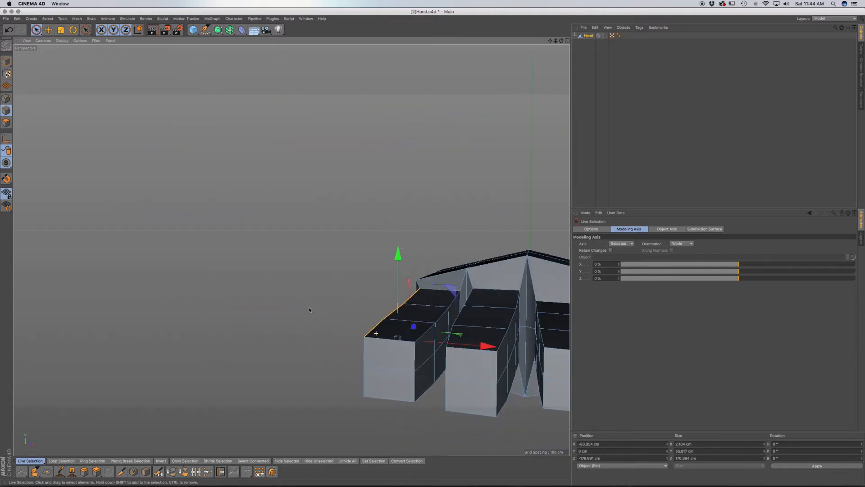
pyautogui.keyDown('shift'); pyautogui.click(423, 336); pyautogui.keyUp('shift')
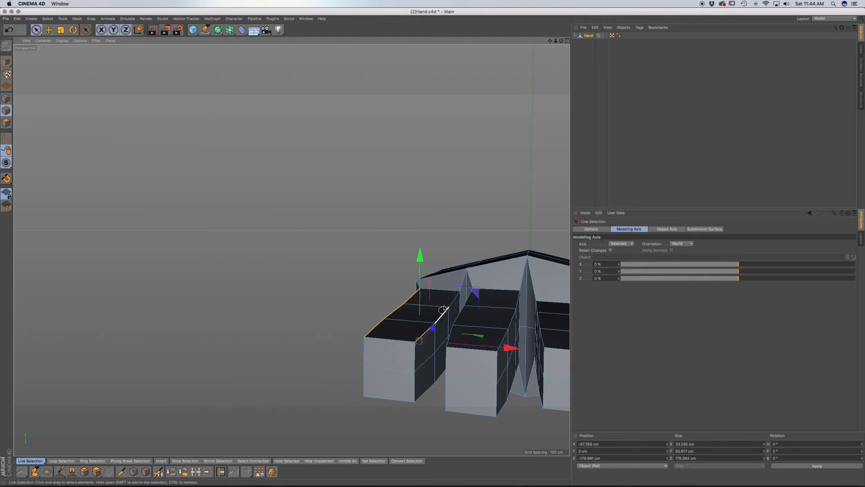
pyautogui.keyDown('alt'); pyautogui.moveTo(433, 312); pyautogui.dragTo(393, 234); pyautogui.keyUp('alt')
pyautogui.keyDown('alt'); pyautogui.moveTo(369, 286); pyautogui.dragTo(341, 295); pyautogui.keyUp('alt')
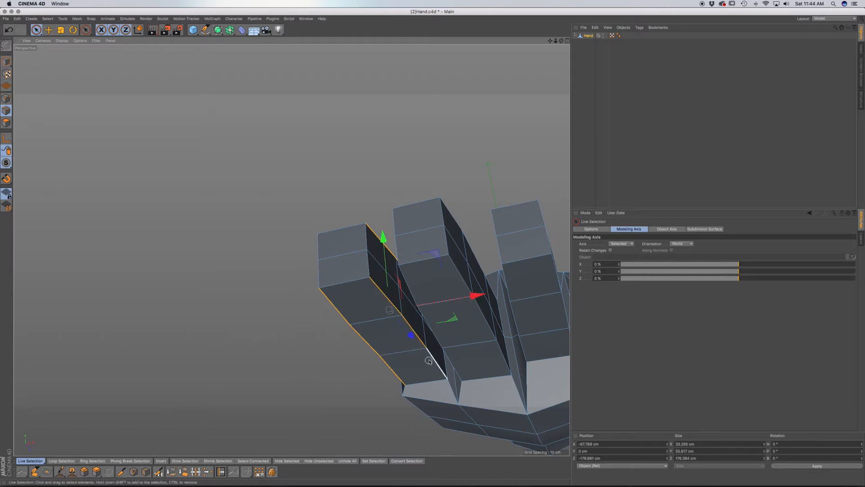
pyautogui.keyDown('alt'); pyautogui.moveTo(398, 319); pyautogui.dragTo(413, 341); pyautogui.keyUp('alt')
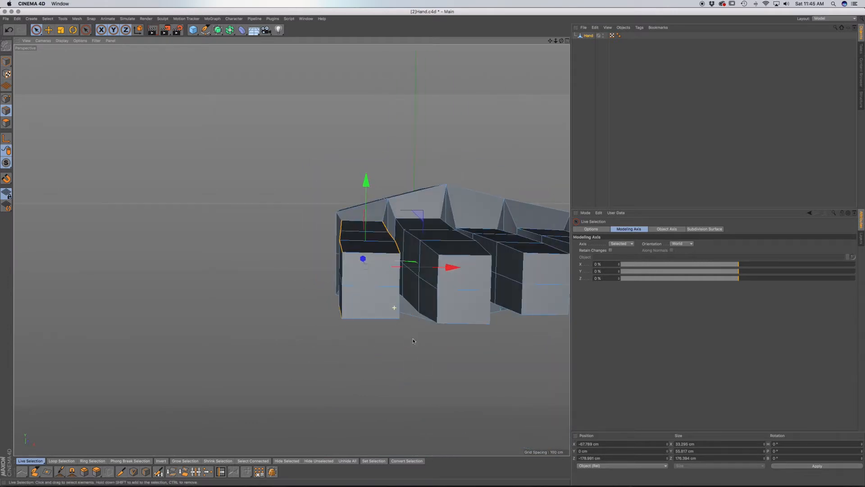
# Scale the selected corner edges of the outer negative-X finger to about 21 cm in X and 44 cm in Y
pyautogui.press('t')
pyautogui.moveTo(452, 266); pyautogui.dragTo(423, 270)
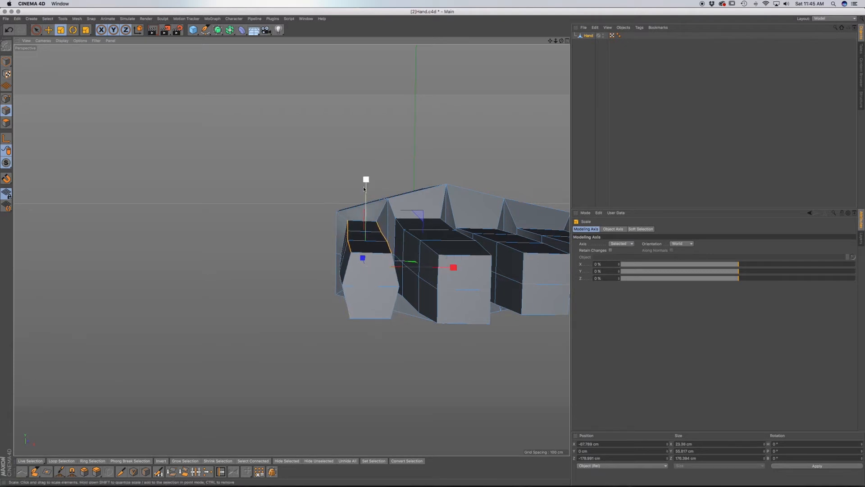
pyautogui.moveTo(366, 180); pyautogui.dragTo(364, 196)
pyautogui.moveTo(453, 267); pyautogui.dragTo(445, 267)
pyautogui.moveTo(363, 191); pyautogui.dragTo(363, 193)
pyautogui.keyDown('alt'); pyautogui.moveTo(382, 280); pyautogui.dragTo(354, 254); pyautogui.keyUp('alt')
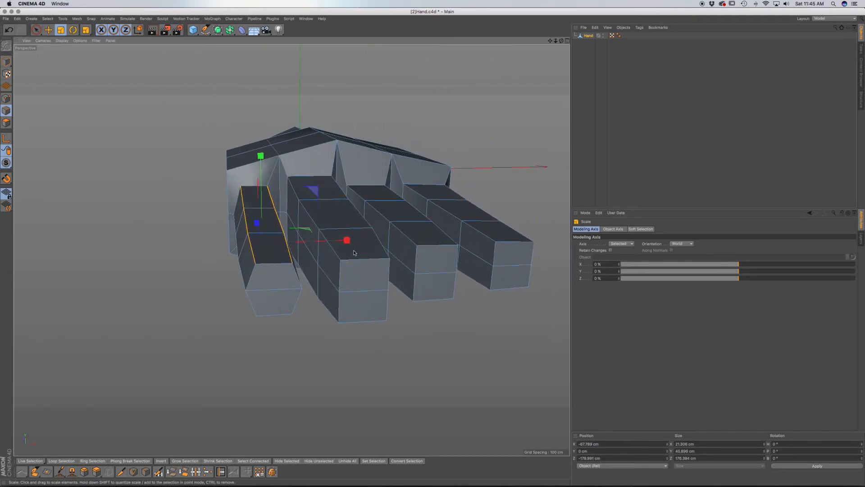
# Select the edges along all four lengthwise corners of the second finger from the negative X side
pyautogui.press('space')
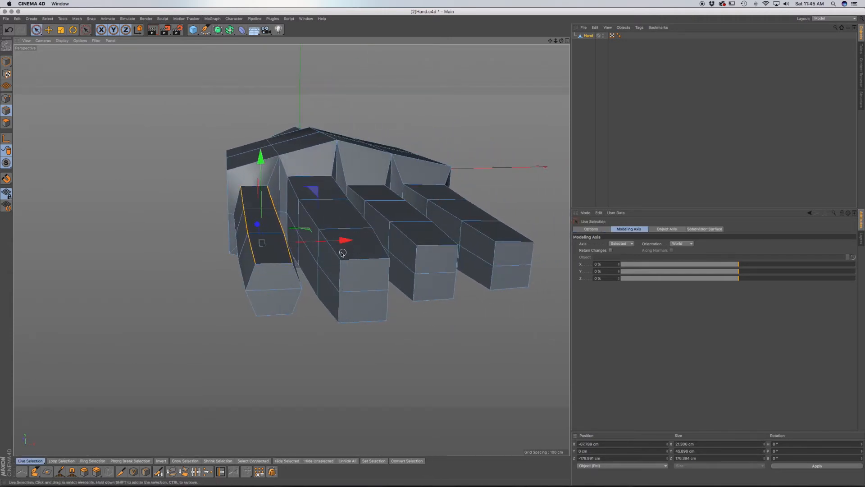
pyautogui.click(341, 252)
pyautogui.keyDown('shift'); pyautogui.click(306, 220); pyautogui.keyUp('shift')
pyautogui.keyDown('shift'); pyautogui.click(300, 192); pyautogui.keyUp('shift')
pyautogui.keyDown('alt'); pyautogui.moveTo(359, 241); pyautogui.dragTo(314, 234); pyautogui.keyUp('alt')
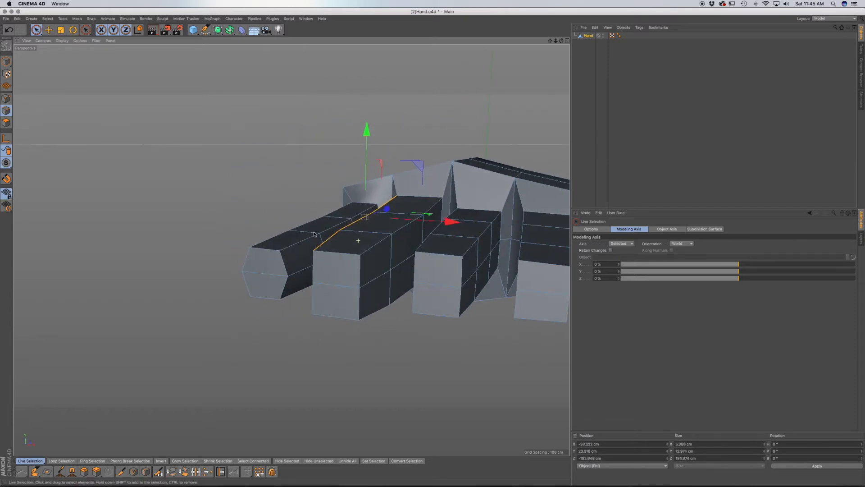
pyautogui.keyDown('shift'); pyautogui.click(369, 243); pyautogui.keyUp('shift')
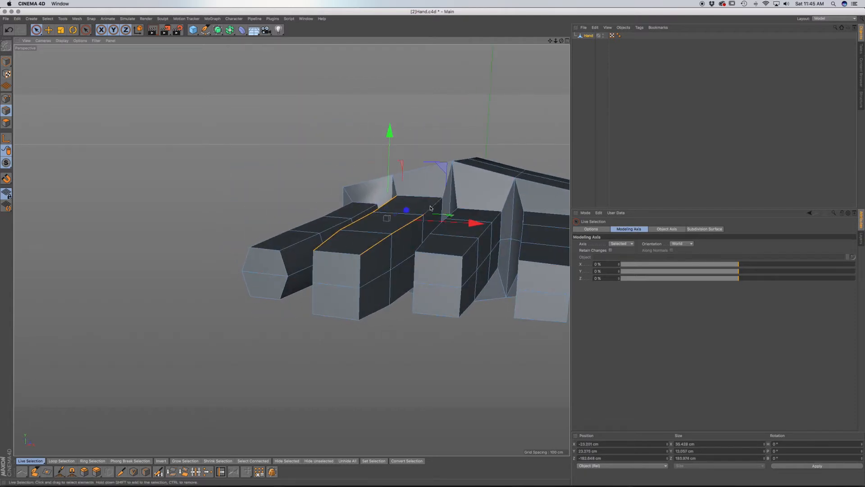
pyautogui.keyDown('shift'); pyautogui.click(379, 316); pyautogui.keyUp('shift')
pyautogui.keyDown('alt'); pyautogui.moveTo(379, 316); pyautogui.dragTo(353, 316); pyautogui.keyUp('alt')
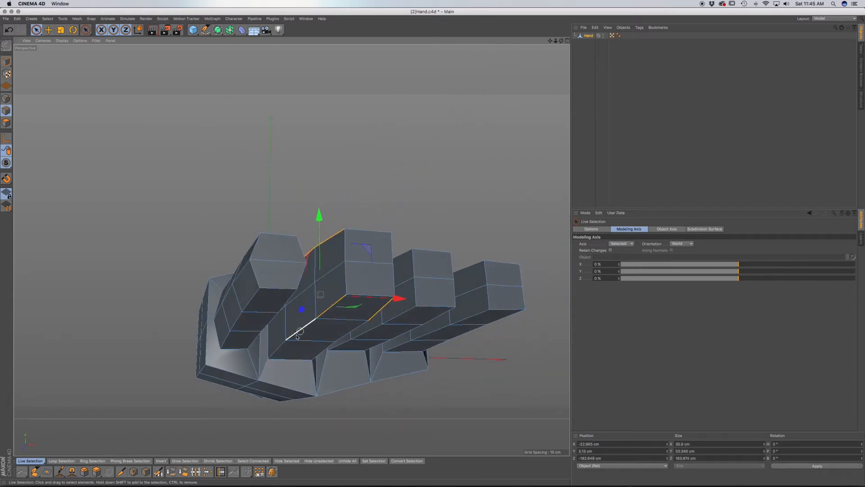
pyautogui.keyDown('shift'); pyautogui.click(280, 348); pyautogui.keyUp('shift')
pyautogui.keyDown('alt'); pyautogui.moveTo(280, 347); pyautogui.dragTo(304, 325); pyautogui.keyUp('alt')
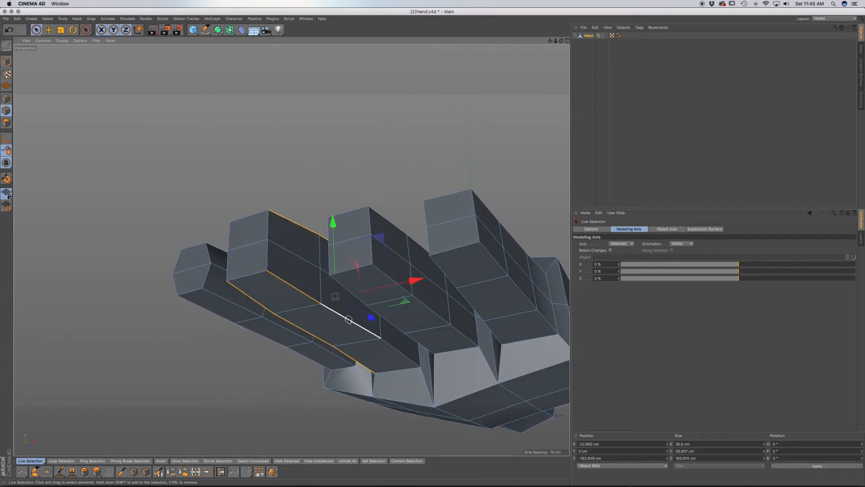
pyautogui.keyDown('alt'); pyautogui.moveTo(395, 353); pyautogui.dragTo(379, 312); pyautogui.keyUp('alt')
# Scale the second finger's corner edges inward to about 27 cm in X and 46 cm in Y
pyautogui.press('t')
pyautogui.moveTo(405, 285); pyautogui.dragTo(385, 285)
pyautogui.moveTo(327, 200); pyautogui.dragTo(324, 221)
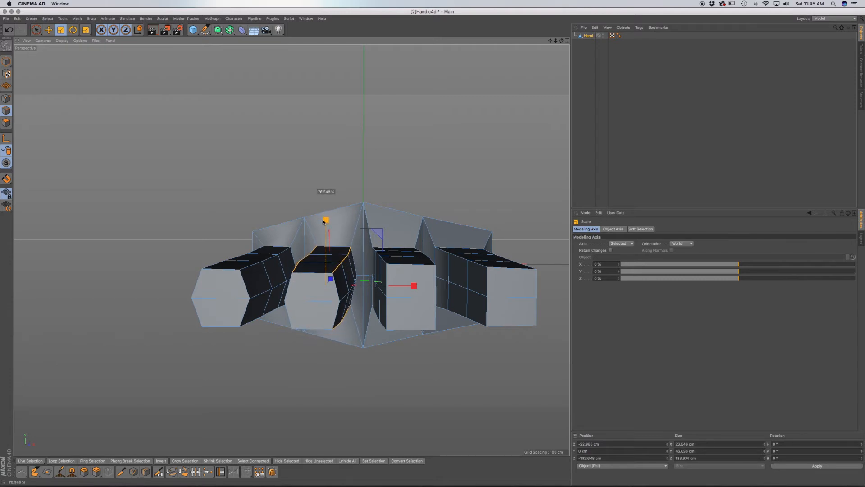
pyautogui.keyDown('alt'); pyautogui.moveTo(349, 259); pyautogui.dragTo(273, 244, button='middle'); pyautogui.keyUp('alt')
pyautogui.keyDown('alt'); pyautogui.moveTo(305, 251); pyautogui.dragTo(338, 268); pyautogui.keyUp('alt')
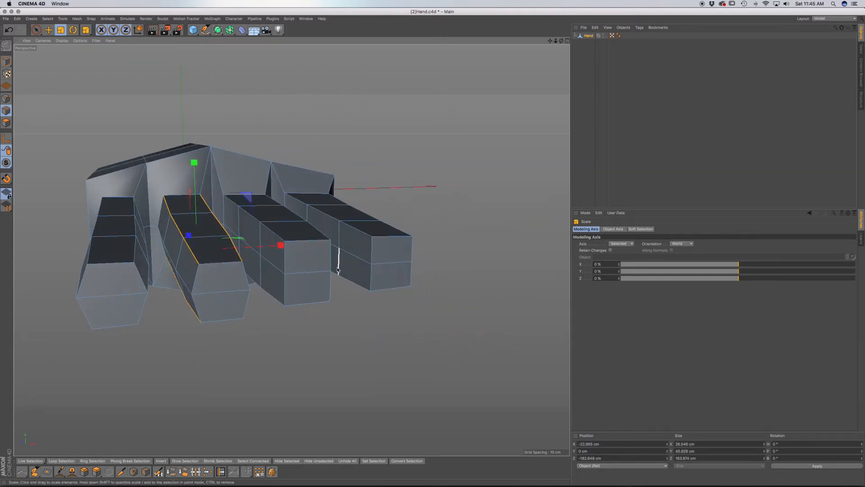
# Select the edges along all four lengthwise corners of the third finger, on its upper and lower sides
pyautogui.press('space')
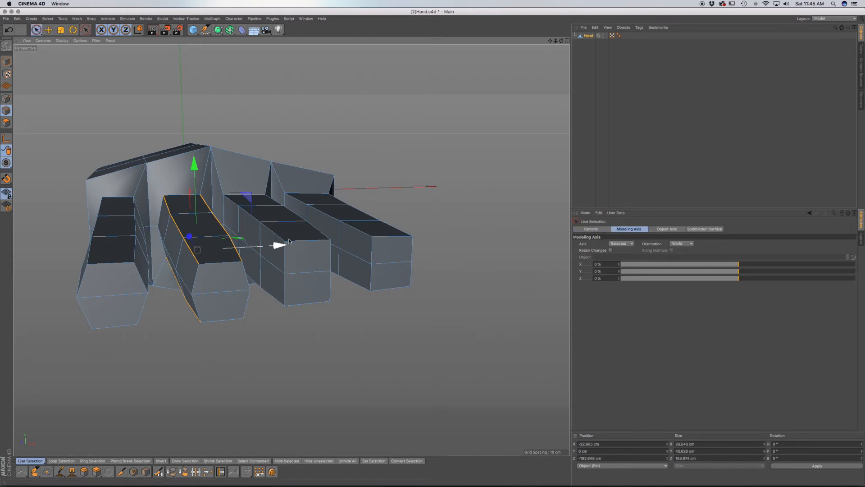
pyautogui.keyDown('shift'); pyautogui.click(262, 222); pyautogui.keyUp('shift')
pyautogui.click(281, 229)
pyautogui.click(272, 231)
pyautogui.keyDown('shift'); pyautogui.click(249, 214); pyautogui.keyUp('shift')
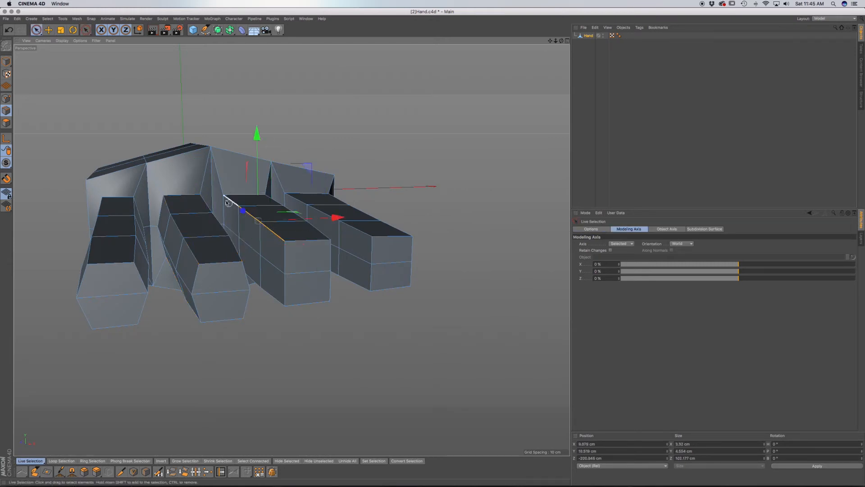
pyautogui.keyDown('shift'); pyautogui.click(232, 207); pyautogui.keyUp('shift')
pyautogui.moveTo(280, 295); pyautogui.dragTo(292, 242)
pyautogui.press('super+z')
pyautogui.keyDown('shift'); pyautogui.click(265, 309); pyautogui.keyUp('shift')
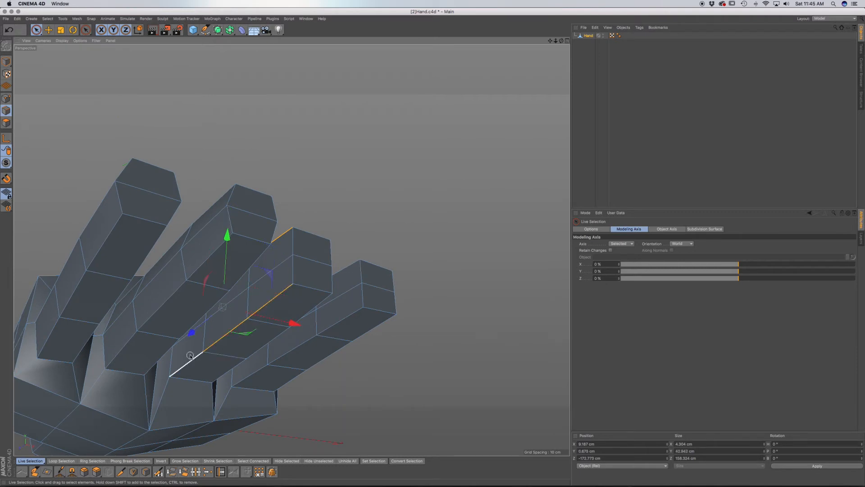
pyautogui.keyDown('alt'); pyautogui.moveTo(265, 298); pyautogui.dragTo(198, 338); pyautogui.keyUp('alt')
pyautogui.keyDown('shift'); pyautogui.click(356, 225); pyautogui.keyUp('shift')
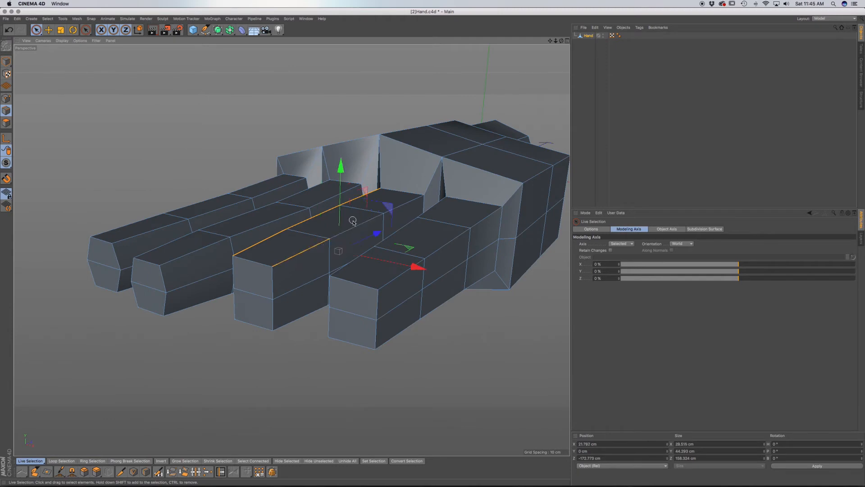
pyautogui.moveTo(357, 235)
pyautogui.keyDown('alt'); pyautogui.mouseDown()
pyautogui.moveTo(355, 212)
pyautogui.moveTo(353, 230)
pyautogui.mouseUp(); pyautogui.keyUp('alt')
pyautogui.moveTo(338, 268); pyautogui.dragTo(335, 270)
pyautogui.press('super+z')
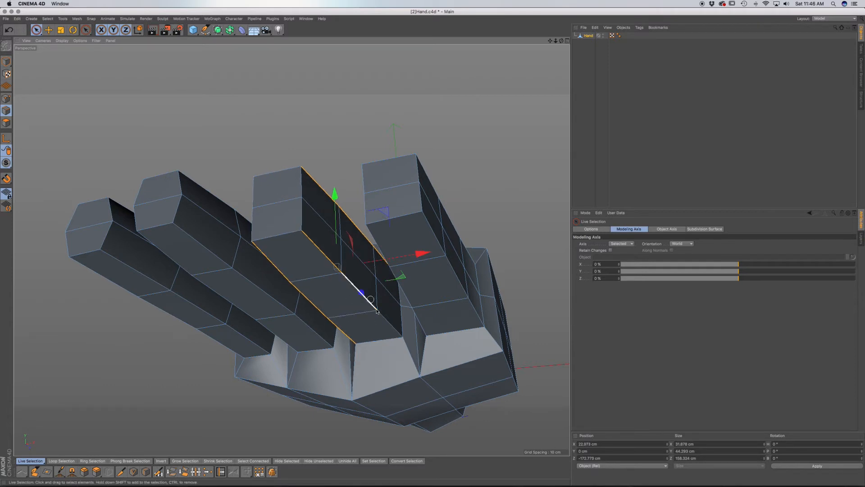
# Scale the third finger's corner edges inward in X and Y to give it a hexagonal cross-section
pyautogui.press('t')
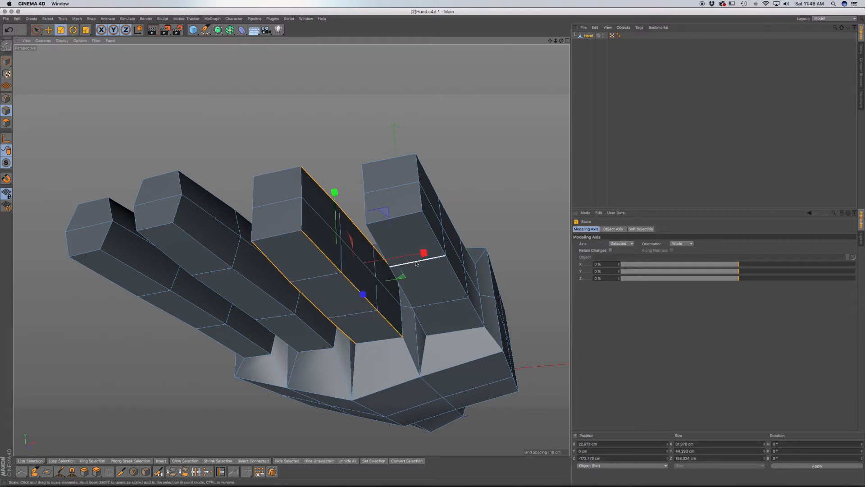
pyautogui.moveTo(422, 253); pyautogui.dragTo(407, 256)
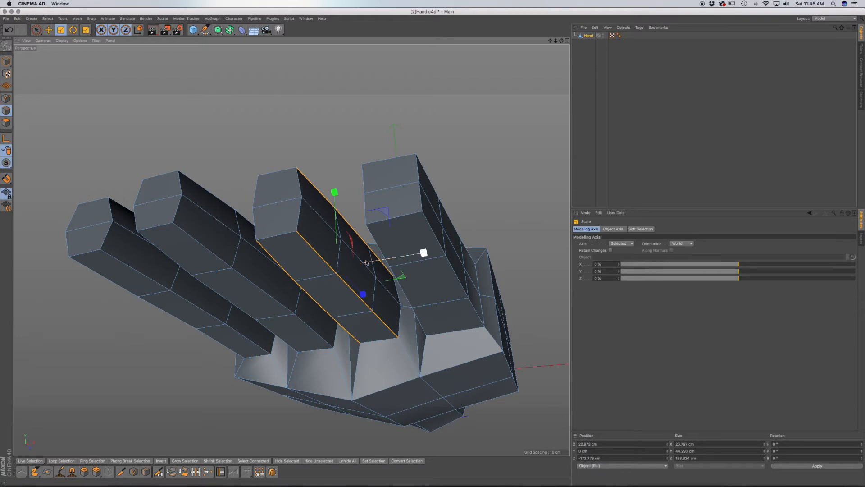
pyautogui.keyDown('alt'); pyautogui.moveTo(332, 258); pyautogui.dragTo(336, 296); pyautogui.keyUp('alt')
pyautogui.moveTo(337, 124); pyautogui.dragTo(336, 149)
pyautogui.moveTo(415, 210); pyautogui.dragTo(404, 207)
pyautogui.moveTo(339, 120); pyautogui.dragTo(336, 117)
# Select the edges along all four lengthwise corners of the fourth finger, on the positive X side
pyautogui.press('space')
pyautogui.keyDown('alt'); pyautogui.moveTo(427, 164); pyautogui.dragTo(466, 168); pyautogui.keyUp('alt')
pyautogui.click(390, 161)
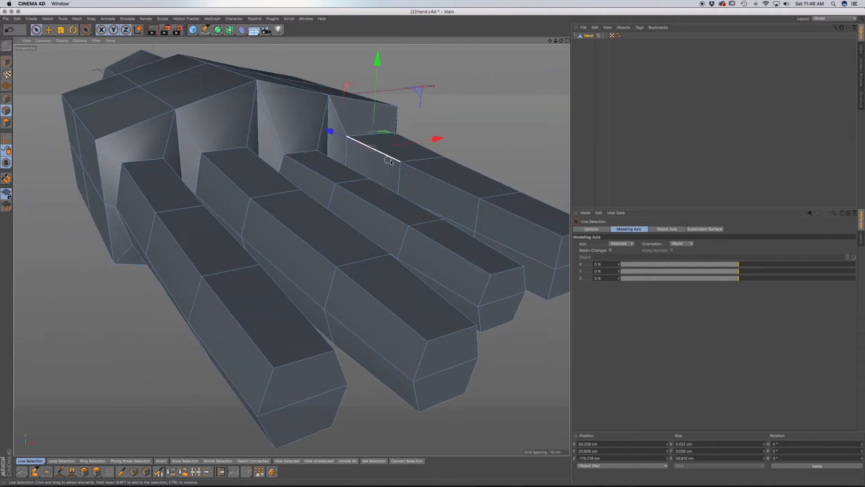
pyautogui.keyDown('shift'); pyautogui.click(464, 193); pyautogui.keyUp('shift')
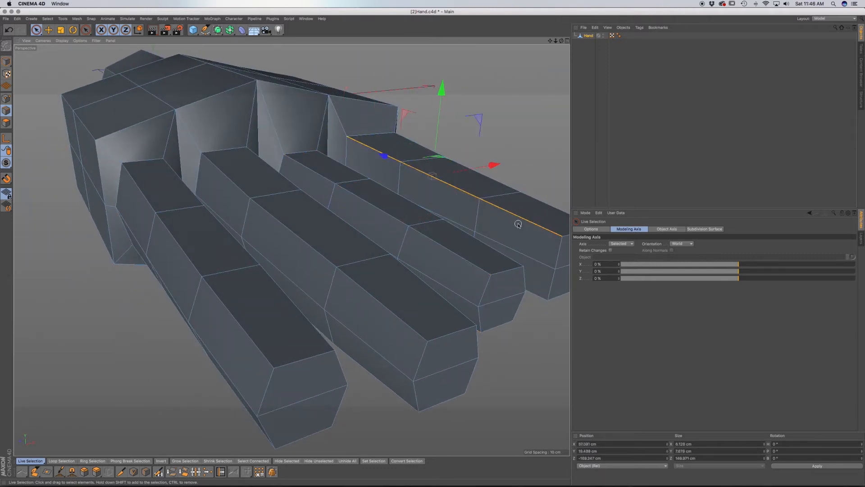
pyautogui.keyDown('alt'); pyautogui.moveTo(519, 224); pyautogui.dragTo(497, 183); pyautogui.keyUp('alt')
pyautogui.keyDown('shift'); pyautogui.click(516, 299); pyautogui.keyUp('shift')
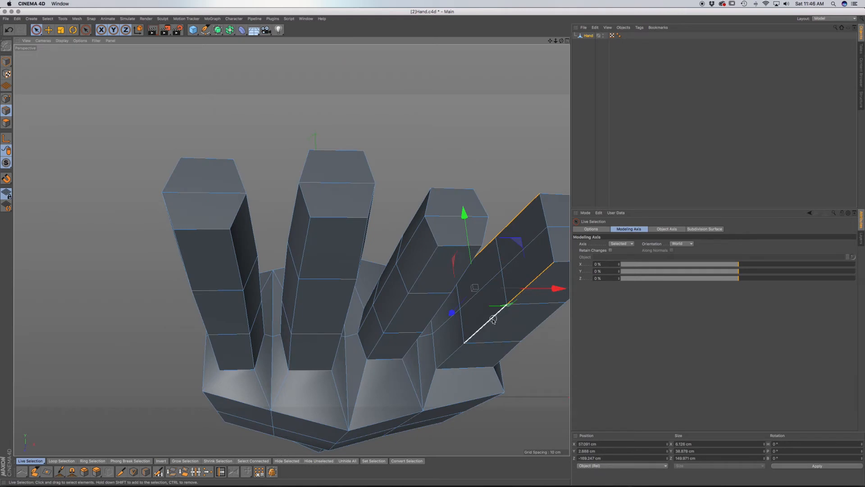
pyautogui.keyDown('alt'); pyautogui.moveTo(464, 358); pyautogui.dragTo(386, 338); pyautogui.keyUp('alt')
pyautogui.keyDown('shift'); pyautogui.click(453, 276); pyautogui.keyUp('shift')
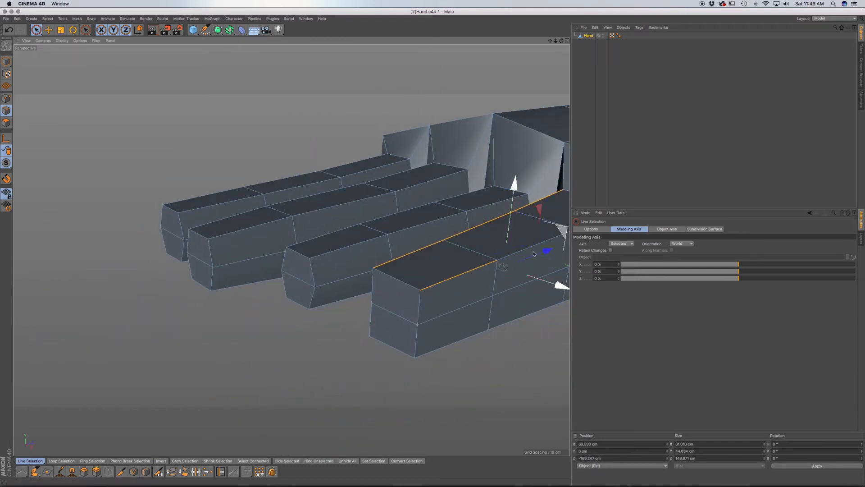
pyautogui.keyDown('alt'); pyautogui.moveTo(453, 276); pyautogui.dragTo(488, 260); pyautogui.keyUp('alt')
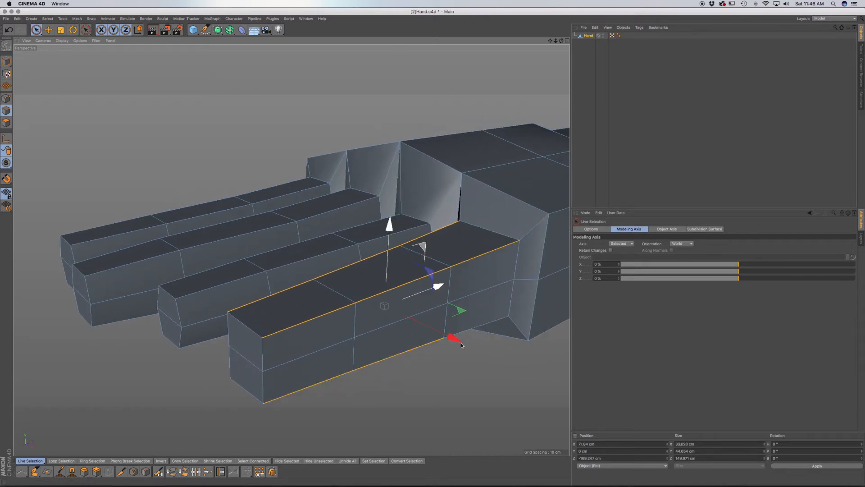
pyautogui.keyDown('alt'); pyautogui.moveTo(500, 335); pyautogui.dragTo(467, 318); pyautogui.keyUp('alt')
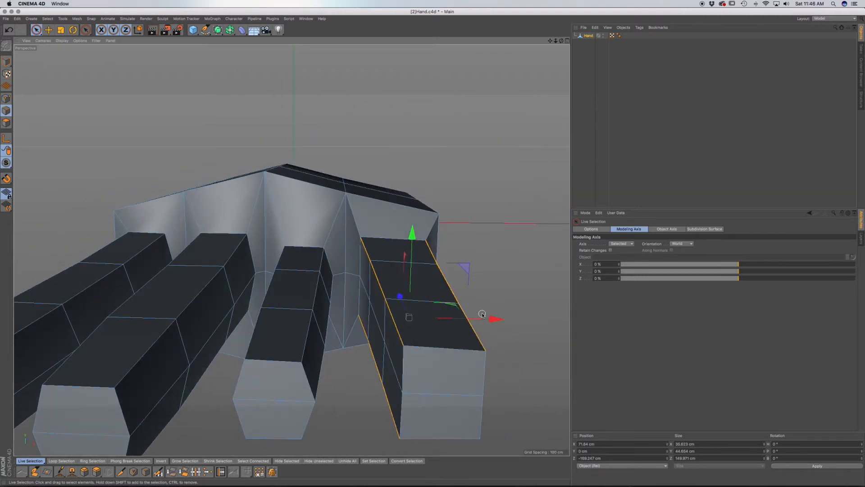
# Scale the fourth finger's corner edges inward to about 24 cm in X and 36 cm in Y
pyautogui.press('t')
pyautogui.moveTo(497, 321); pyautogui.dragTo(471, 319)
pyautogui.moveTo(415, 237); pyautogui.dragTo(412, 252)
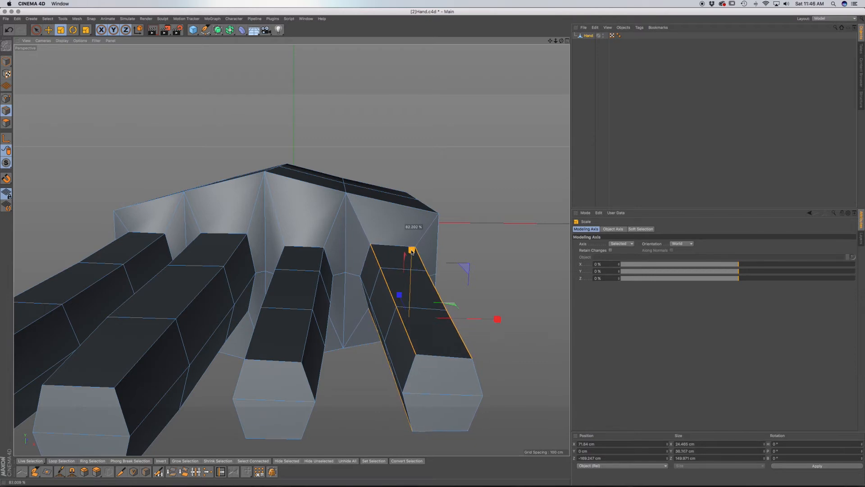
pyautogui.keyDown('alt'); pyautogui.moveTo(432, 297); pyautogui.dragTo(416, 259); pyautogui.keyUp('alt')
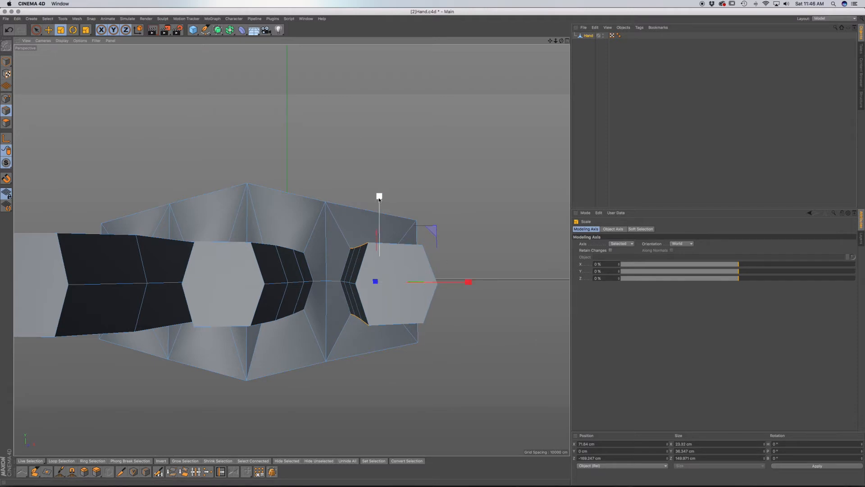
# Move the palm's middle lengthwise edges on the positive X side outward to about 111 cm in X
pyautogui.keyDown('alt'); pyautogui.moveTo(386, 243); pyautogui.dragTo(323, 231); pyautogui.keyUp('alt')
pyautogui.click(36, 31)
pyautogui.click(361, 246)
pyautogui.keyDown('alt'); pyautogui.moveTo(400, 229); pyautogui.dragTo(447, 296); pyautogui.keyUp('alt')
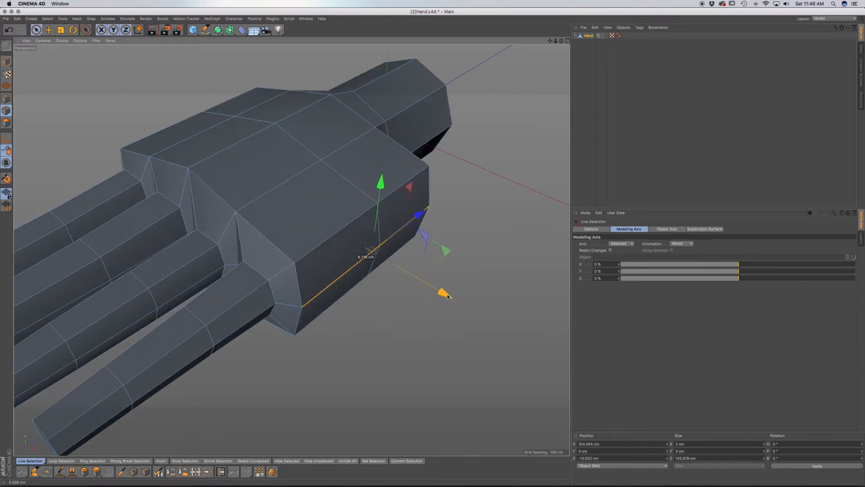
# Select the vertical edges at the palm's wrist-end corner on the positive X side and move them about 12 cm toward the fingers in Z
pyautogui.keyDown('alt'); pyautogui.moveTo(354, 277); pyautogui.dragTo(239, 280); pyautogui.keyUp('alt')
pyautogui.keyDown('alt'); pyautogui.moveTo(291, 250); pyautogui.dragTo(389, 275); pyautogui.keyUp('alt')
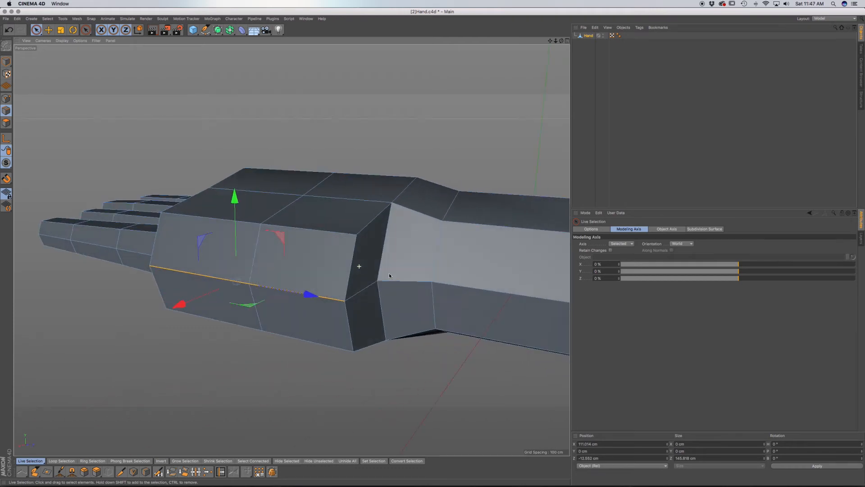
pyautogui.keyDown('shift'); pyautogui.click(347, 322); pyautogui.keyUp('shift')
pyautogui.moveTo(438, 310); pyautogui.dragTo(421, 310)
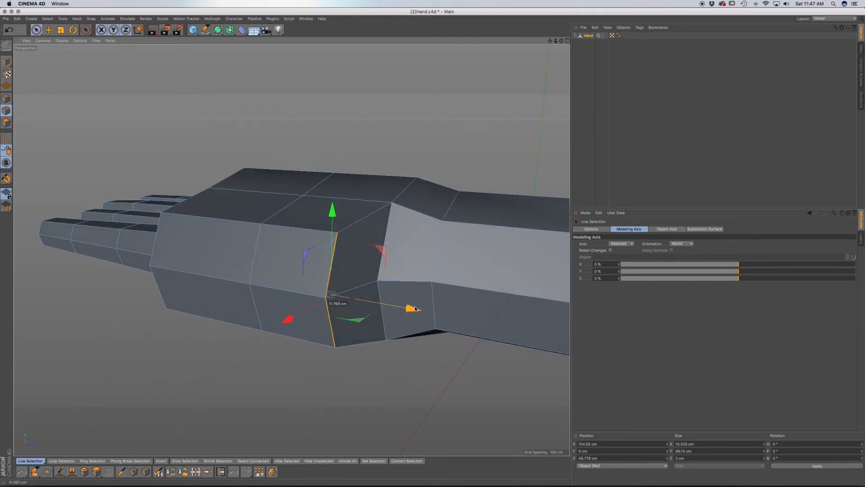
pyautogui.keyDown('alt'); pyautogui.moveTo(381, 271); pyautogui.dragTo(381, 271); pyautogui.keyUp('alt')
pyautogui.moveTo(425, 355); pyautogui.dragTo(422, 357)
# Shift the vertical edges halfway along the palm's positive X side toward the fingers, to about -18 cm in Z
pyautogui.keyDown('alt'); pyautogui.moveTo(336, 269); pyautogui.dragTo(382, 175); pyautogui.keyUp('alt')
pyautogui.click(305, 298)
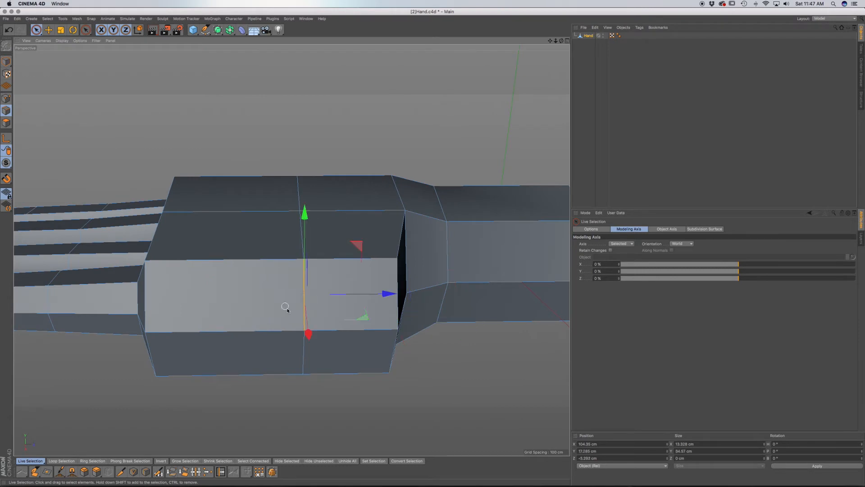
pyautogui.moveTo(387, 330); pyautogui.dragTo(375, 330)
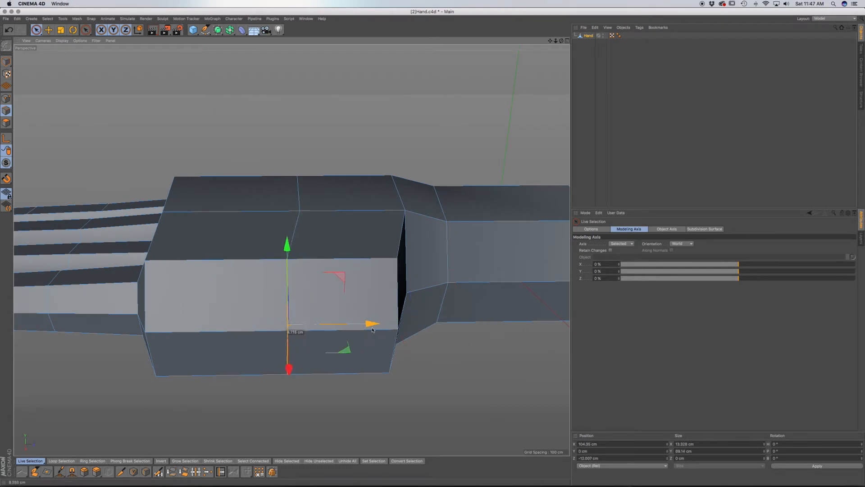
pyautogui.keyDown('alt'); pyautogui.moveTo(361, 284); pyautogui.dragTo(375, 264); pyautogui.keyUp('alt')
pyautogui.moveTo(361, 330); pyautogui.dragTo(358, 331)
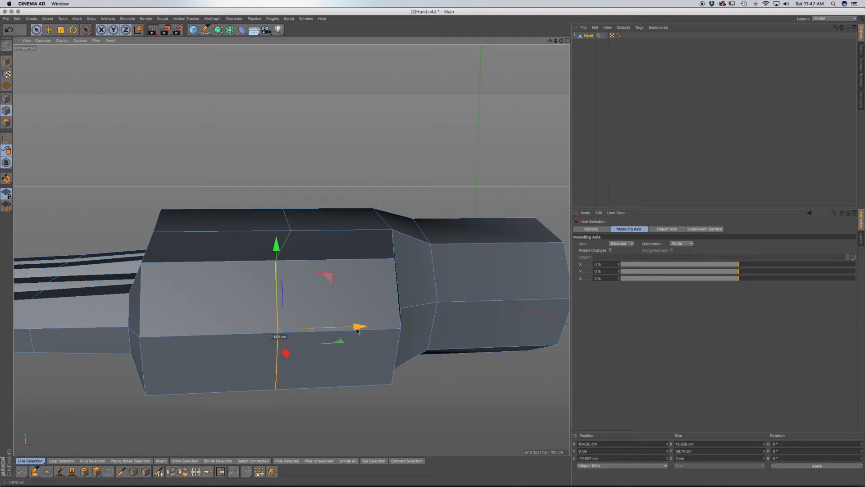
# Move the vertical edges at the wrist-end corner of the palm's negative X side about 11 cm toward the fingers in Z
pyautogui.keyDown('alt'); pyautogui.moveTo(328, 290); pyautogui.dragTo(302, 296); pyautogui.keyUp('alt')
pyautogui.click(221, 249)
pyautogui.keyDown('alt'); pyautogui.moveTo(259, 313); pyautogui.dragTo(227, 339); pyautogui.keyUp('alt')
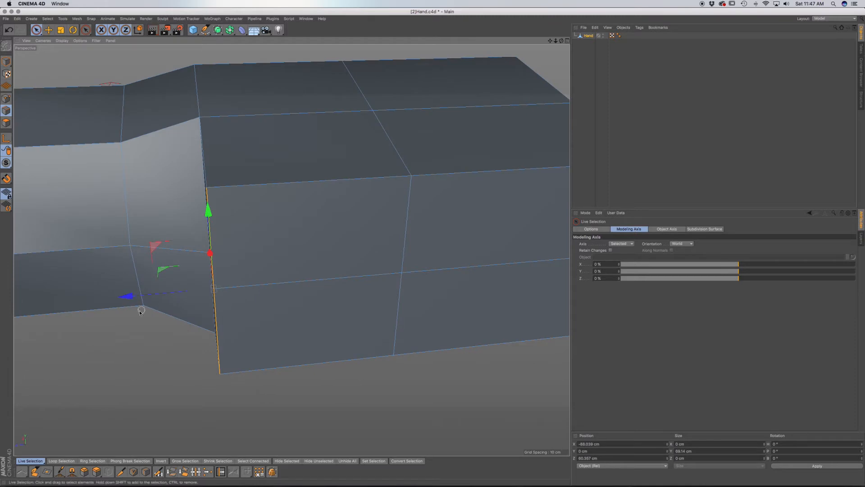
pyautogui.moveTo(131, 297); pyautogui.dragTo(165, 296)
# Select the middle lengthwise edges on the palm's negative X side and move them outward to about -104 cm in X
pyautogui.keyDown('alt'); pyautogui.moveTo(280, 290); pyautogui.dragTo(324, 247); pyautogui.keyUp('alt')
pyautogui.click(36, 30)
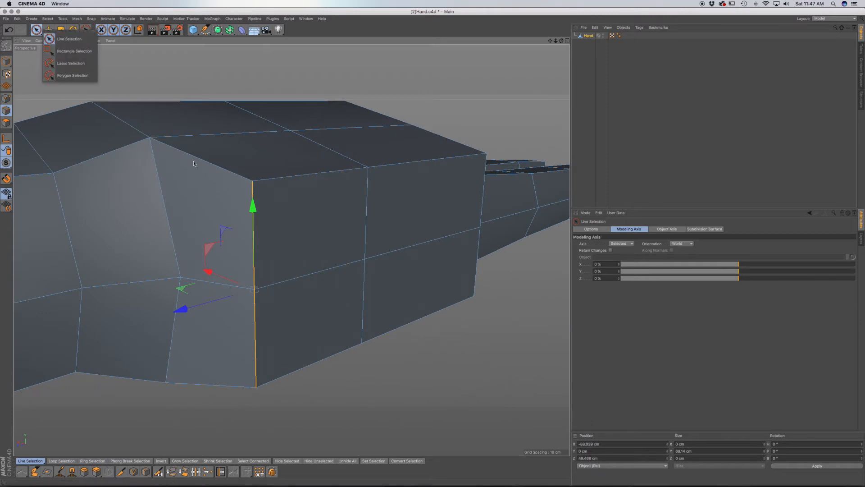
pyautogui.click(63, 41)
pyautogui.click(330, 268)
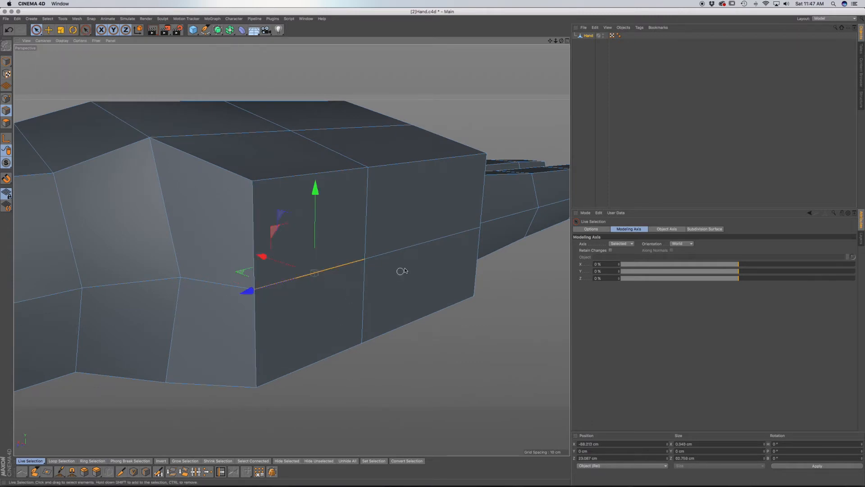
pyautogui.keyDown('alt'); pyautogui.moveTo(331, 268); pyautogui.dragTo(379, 322); pyautogui.keyUp('alt')
pyautogui.scroll(-5, 361, 270)
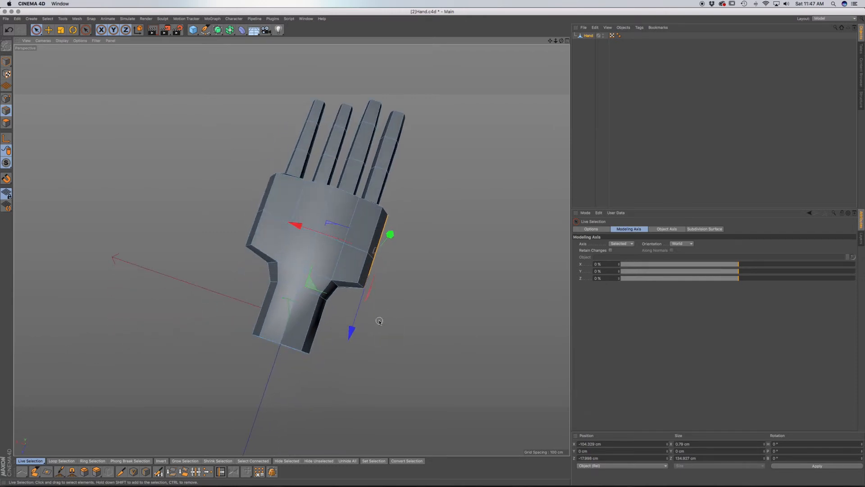
# Move the wrist-end corner edges on the palm's positive X side about 18 cm diagonally inward in the XZ plane
pyautogui.keyDown('alt'); pyautogui.moveTo(267, 255); pyautogui.dragTo(409, 170); pyautogui.keyUp('alt')
pyautogui.keyDown('alt'); pyautogui.moveTo(281, 269); pyautogui.dragTo(252, 268); pyautogui.keyUp('alt')
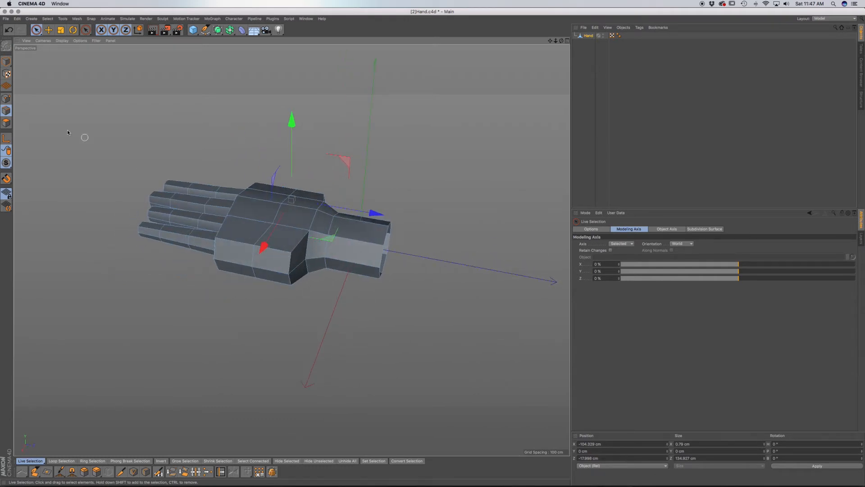
pyautogui.click(293, 262)
pyautogui.keyDown('alt'); pyautogui.moveTo(292, 261); pyautogui.dragTo(283, 329); pyautogui.keyUp('alt')
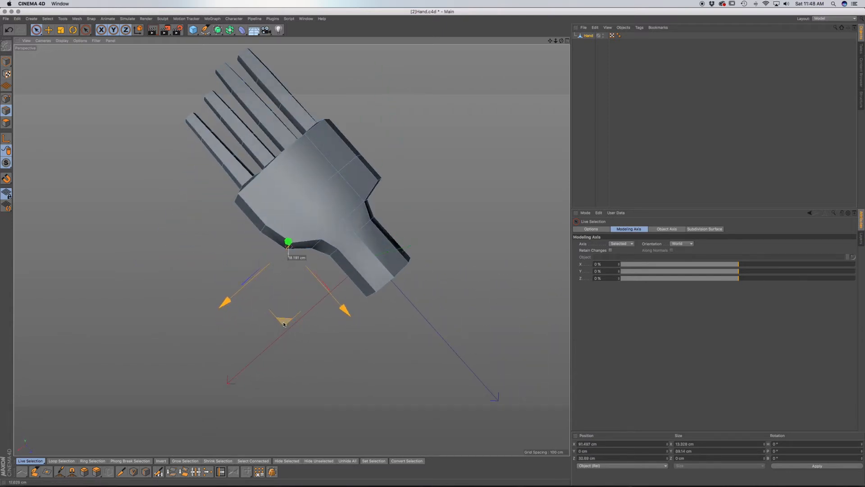
# Move the finger-end corner edges on the palm's positive X side inward in X and to about -81 cm in Z
pyautogui.keyDown('alt'); pyautogui.moveTo(265, 237); pyautogui.dragTo(264, 218); pyautogui.keyUp('alt')
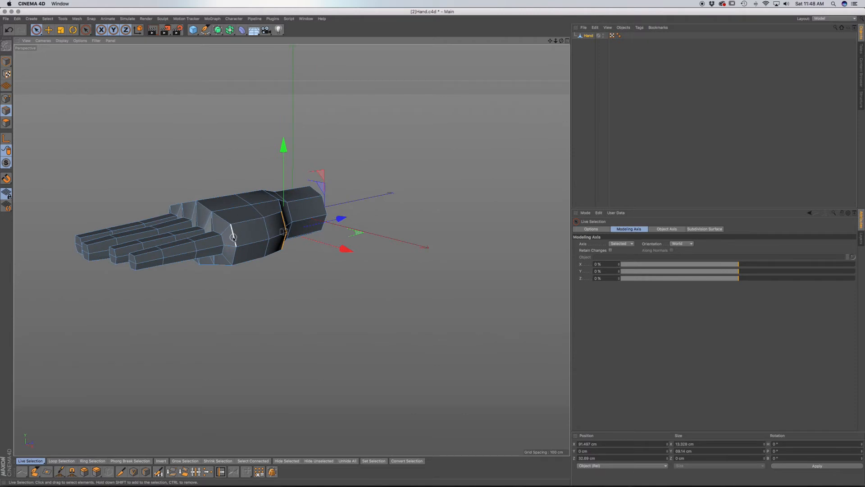
pyautogui.click(238, 241)
pyautogui.keyDown('alt'); pyautogui.moveTo(253, 258); pyautogui.dragTo(292, 280); pyautogui.keyUp('alt')
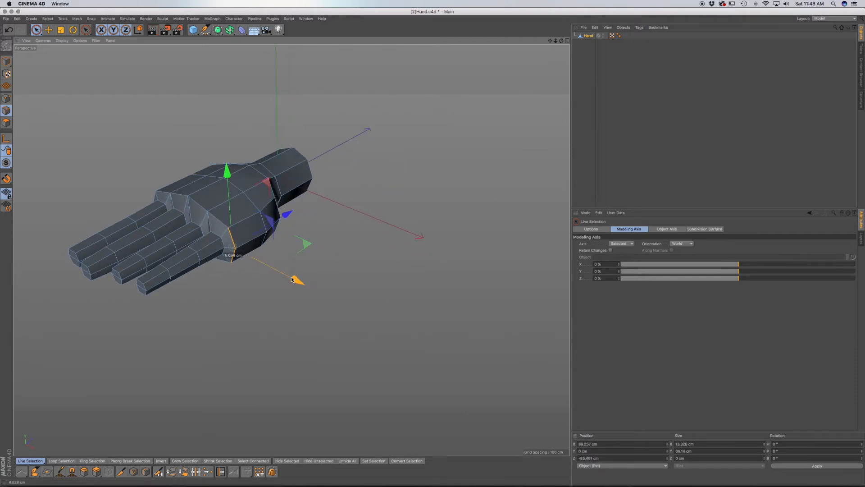
pyautogui.moveTo(287, 216); pyautogui.dragTo(259, 194)
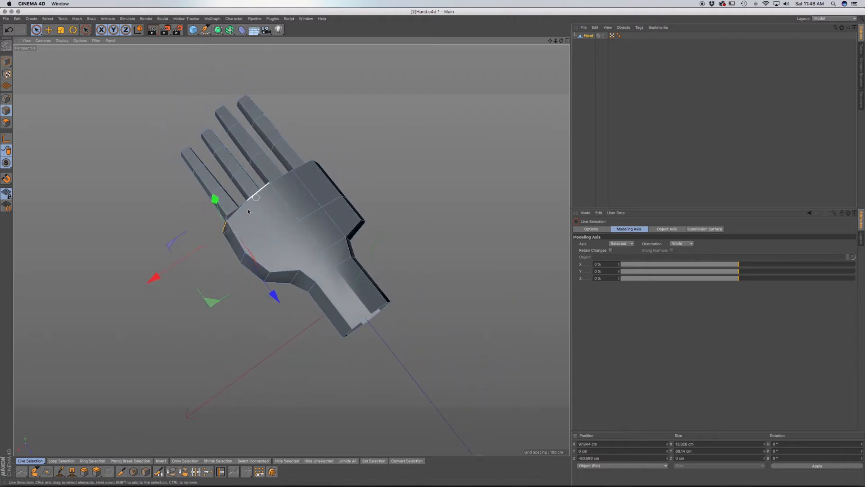
pyautogui.keyDown('alt'); pyautogui.moveTo(224, 253); pyautogui.dragTo(299, 258); pyautogui.keyUp('alt')
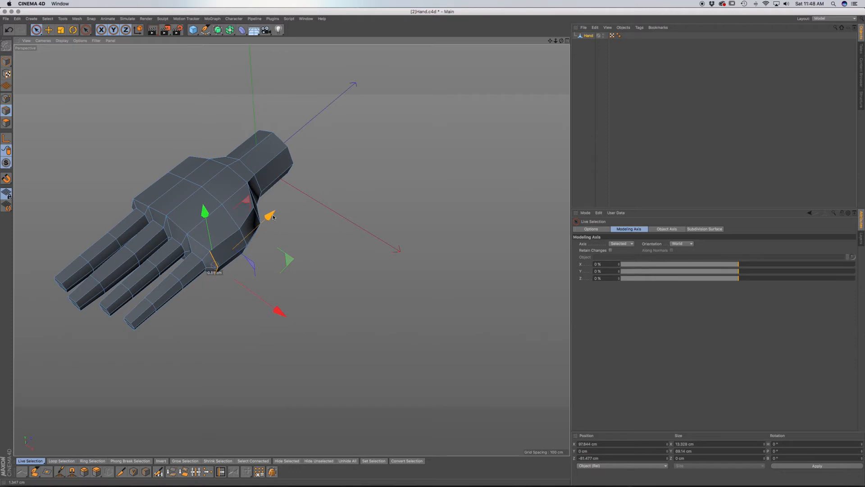
# Select the four side polygons on the palm's positive X side and move them about 2 cm inward in X
pyautogui.keyDown('alt'); pyautogui.moveTo(215, 254); pyautogui.dragTo(204, 181); pyautogui.keyUp('alt')
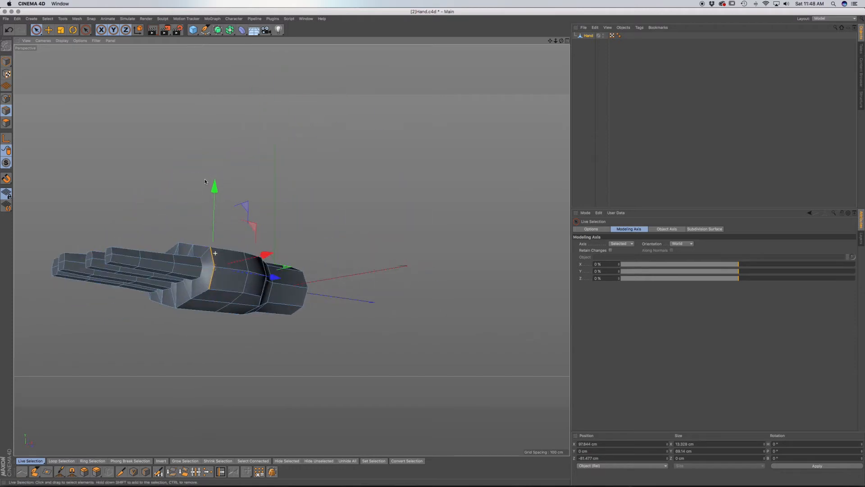
pyautogui.click(6, 123)
pyautogui.moveTo(232, 264); pyautogui.dragTo(228, 280)
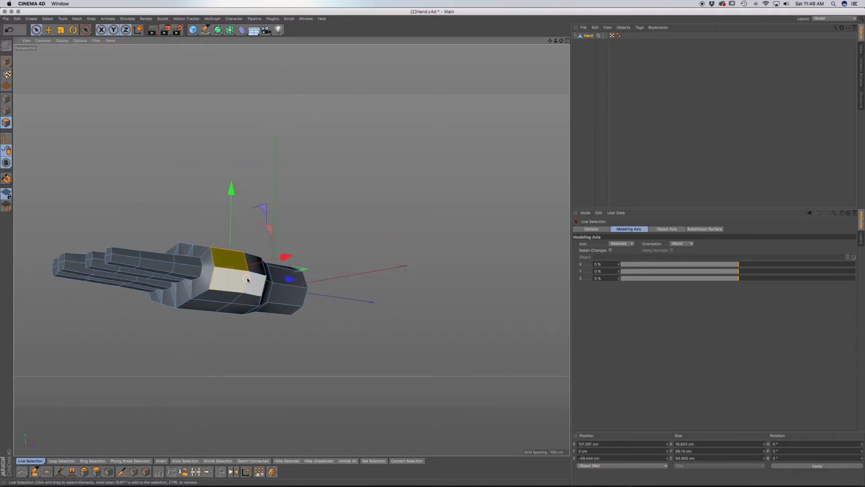
pyautogui.moveTo(252, 280)
pyautogui.keyDown('alt'); pyautogui.mouseDown()
pyautogui.moveTo(239, 333)
pyautogui.moveTo(254, 273)
pyautogui.mouseUp(); pyautogui.keyUp('alt')
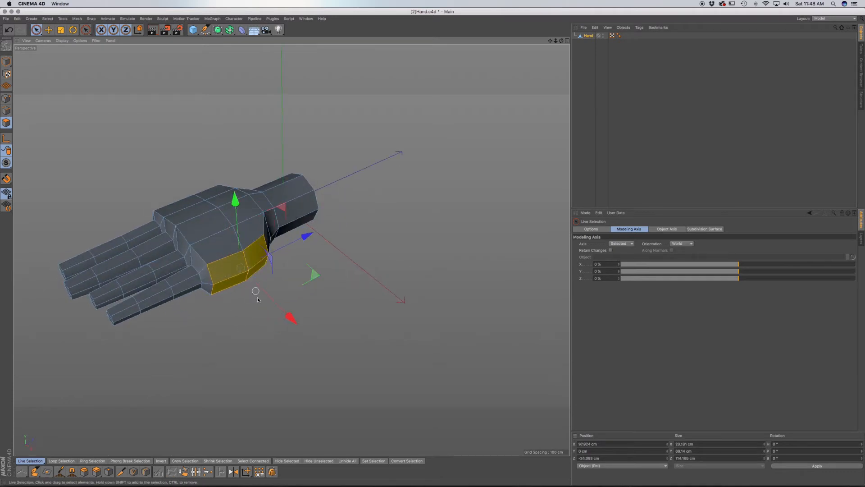
pyautogui.moveTo(299, 316); pyautogui.dragTo(295, 314)
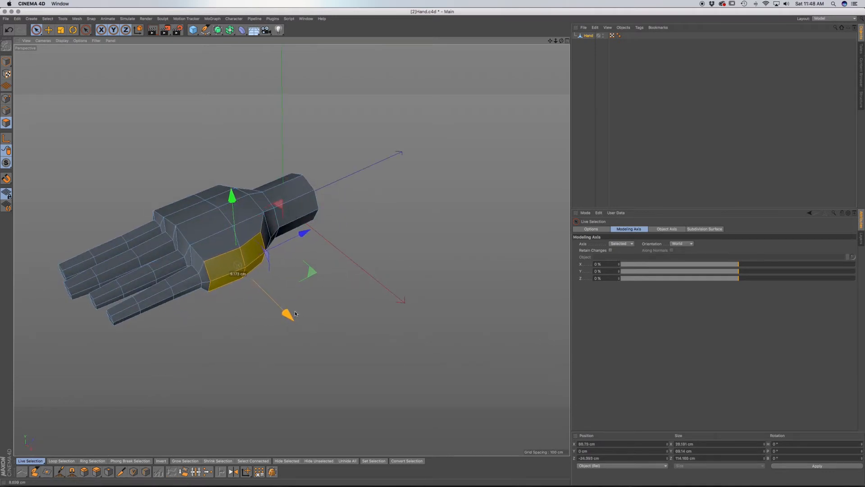
# Select the palm's upper and lower polygons and scale them to about 86 cm in Y and 139 cm in Z
pyautogui.keyDown('alt'); pyautogui.moveTo(234, 290); pyautogui.dragTo(289, 279); pyautogui.keyUp('alt')
pyautogui.moveTo(233, 269)
pyautogui.keyDown('alt'); pyautogui.mouseDown()
pyautogui.moveTo(242, 291)
pyautogui.moveTo(232, 268)
pyautogui.moveTo(180, 230)
pyautogui.moveTo(158, 249)
pyautogui.moveTo(214, 257)
pyautogui.moveTo(234, 308)
pyautogui.moveTo(230, 333)
pyautogui.moveTo(183, 370)
pyautogui.moveTo(152, 334)
pyautogui.moveTo(173, 392)
pyautogui.mouseUp(); pyautogui.keyUp('alt')
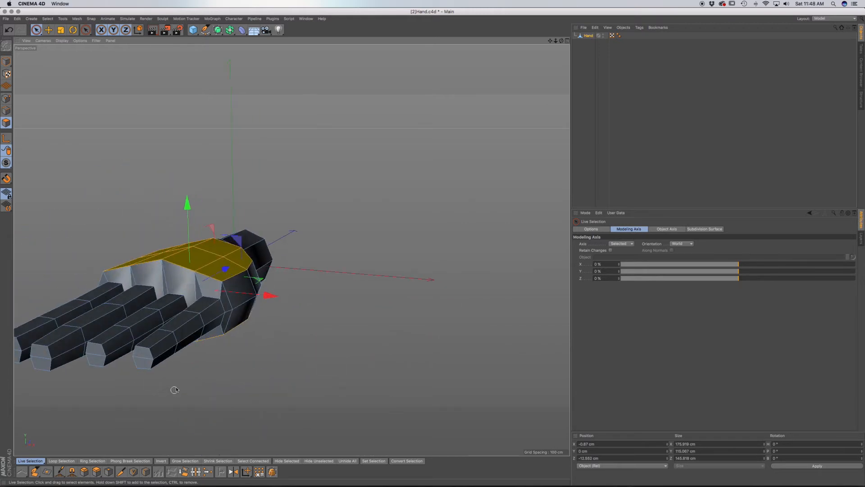
pyautogui.press('t')
pyautogui.moveTo(190, 200); pyautogui.dragTo(191, 221)
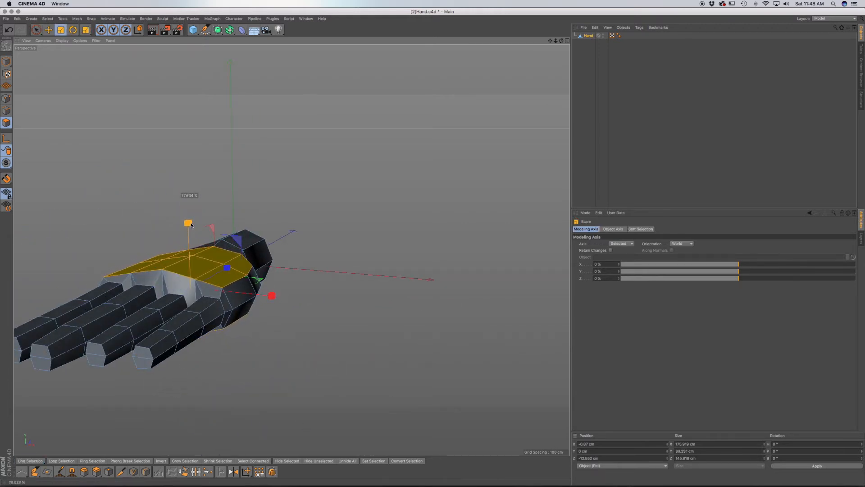
pyautogui.keyDown('alt'); pyautogui.moveTo(208, 255); pyautogui.dragTo(143, 308); pyautogui.keyUp('alt')
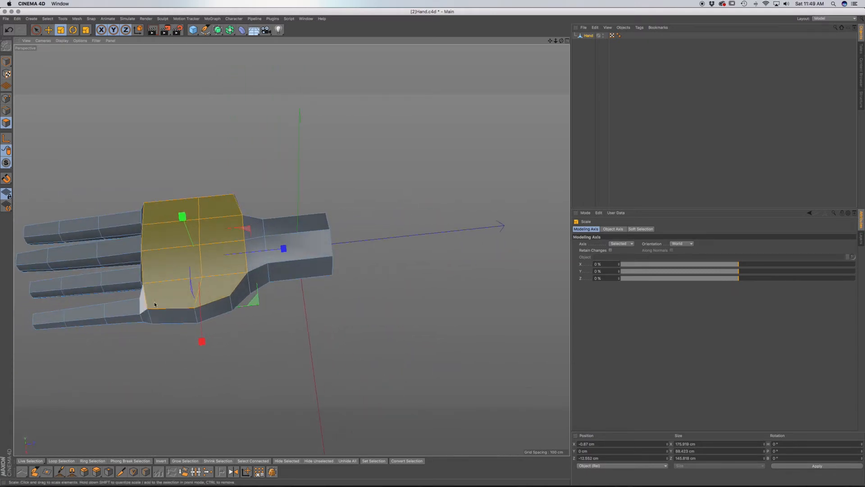
pyautogui.moveTo(281, 245); pyautogui.dragTo(151, 259)
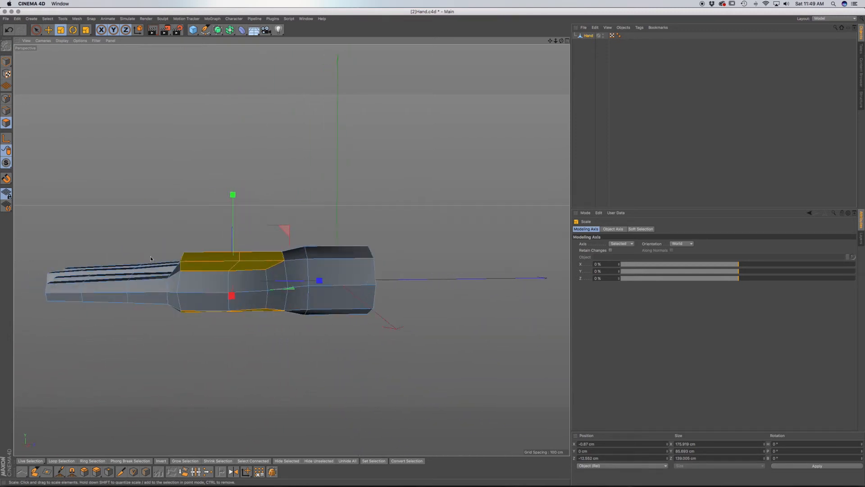
# Loop-select the ring of forearm polygons behind the wrist and scale it to about 89 cm in Y
pyautogui.press('u')
pyautogui.press('l')
pyautogui.click(338, 283)
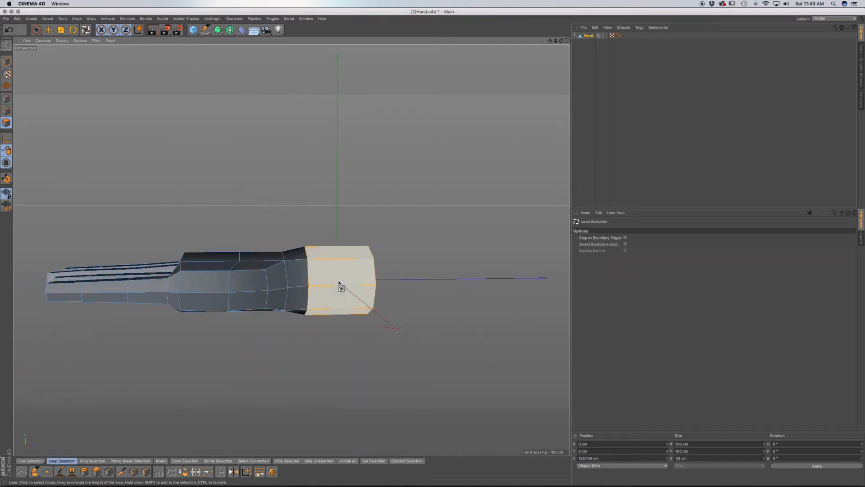
pyautogui.press('t')
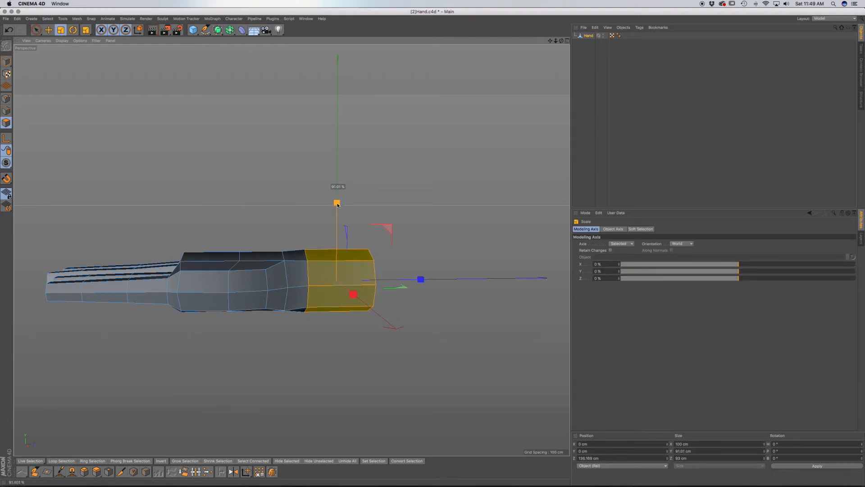
# Loop-select the edges around the finger end of the palm and scale them to about 71 cm in Y
pyautogui.keyDown('alt'); pyautogui.moveTo(254, 287); pyautogui.dragTo(144, 323); pyautogui.keyUp('alt')
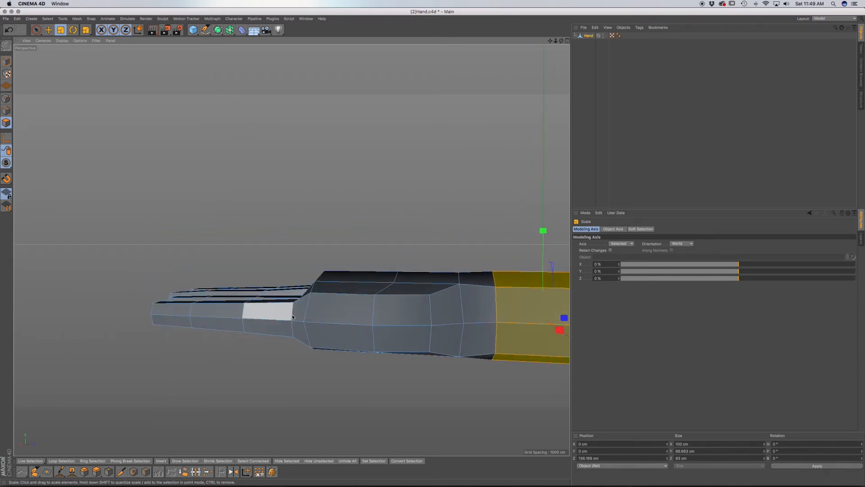
pyautogui.keyDown('alt'); pyautogui.moveTo(323, 313); pyautogui.dragTo(363, 316); pyautogui.keyUp('alt')
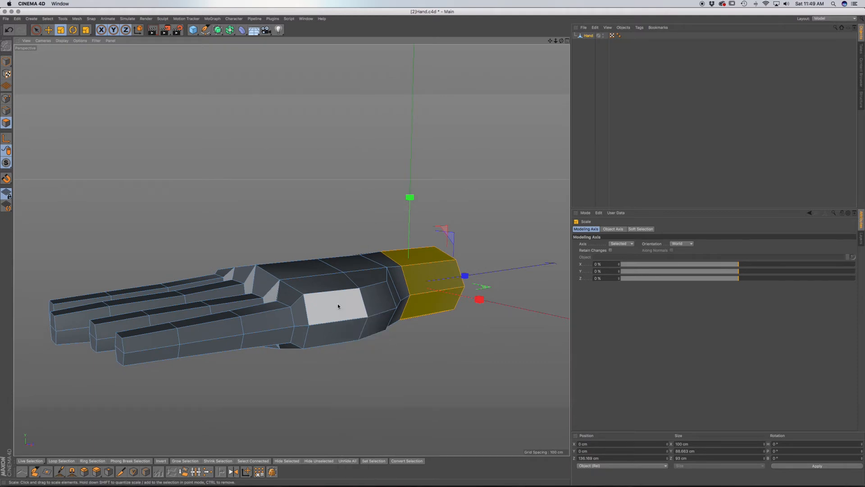
pyautogui.press('u')
pyautogui.press('l')
pyautogui.click(5, 113)
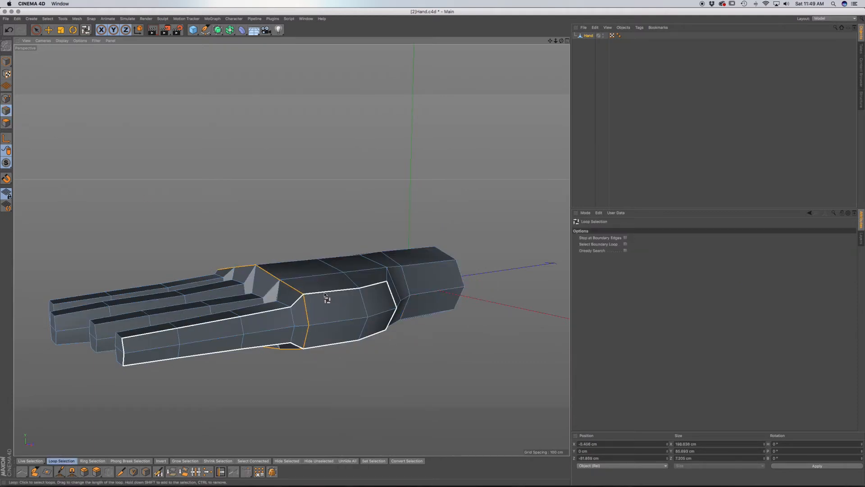
pyautogui.press('t')
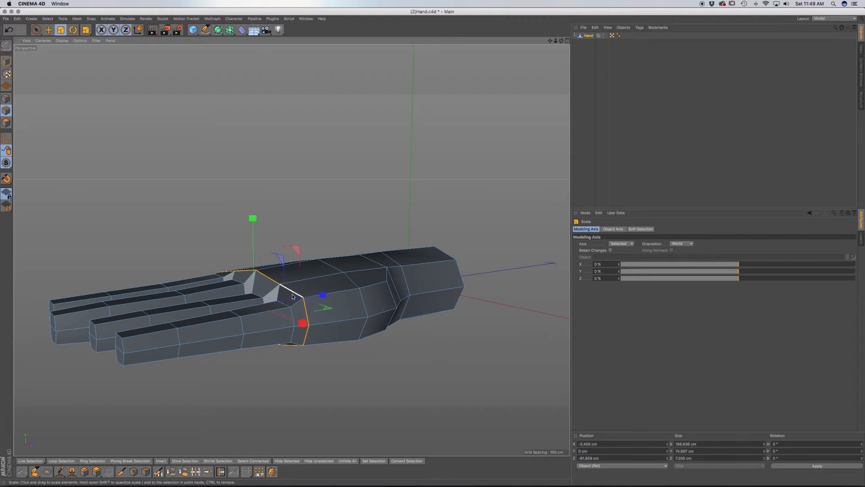
pyautogui.keyDown('alt'); pyautogui.moveTo(292, 297); pyautogui.dragTo(282, 261, button='middle'); pyautogui.keyUp('alt')
pyautogui.keyDown('alt'); pyautogui.moveTo(335, 286); pyautogui.dragTo(290, 270); pyautogui.keyUp('alt')
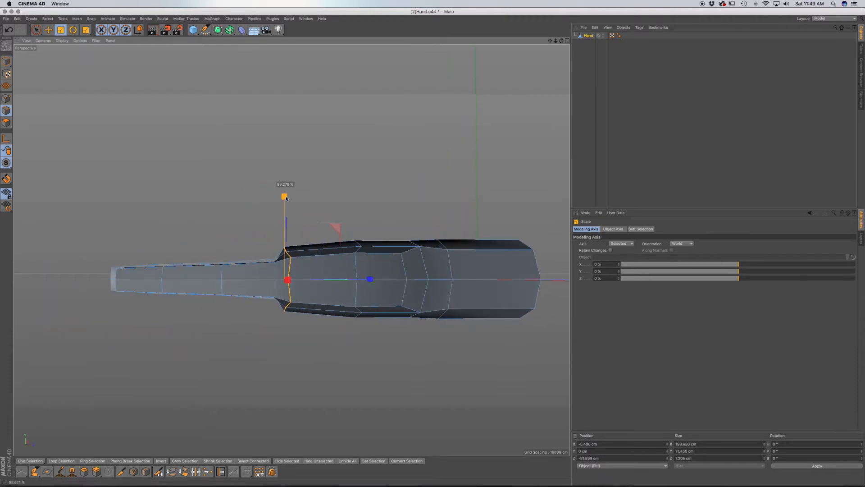
pyautogui.moveTo(285, 197); pyautogui.dragTo(286, 197)
pyautogui.keyDown('alt'); pyautogui.moveTo(313, 261); pyautogui.dragTo(349, 292); pyautogui.keyUp('alt')
# Select the end polygons of all four fingers and inner-extrude them with an offset of about 1.8 cm
pyautogui.keyDown('alt'); pyautogui.moveTo(329, 351); pyautogui.dragTo(449, 287); pyautogui.keyUp('alt')
pyautogui.keyDown('alt'); pyautogui.moveTo(288, 325); pyautogui.dragTo(296, 240); pyautogui.keyUp('alt')
pyautogui.keyDown('alt'); pyautogui.moveTo(113, 272); pyautogui.dragTo(95, 85); pyautogui.keyUp('alt')
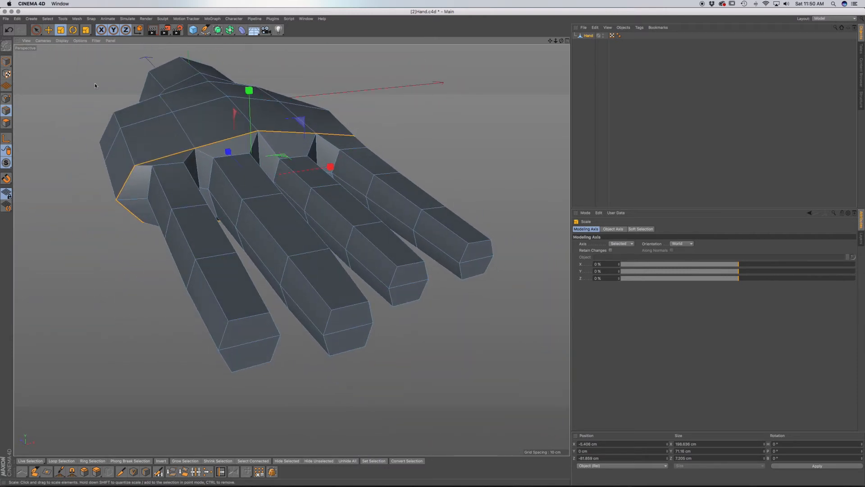
pyautogui.click(36, 30)
pyautogui.keyDown('alt'); pyautogui.moveTo(308, 254); pyautogui.dragTo(229, 170, button='middle'); pyautogui.keyUp('alt')
pyautogui.keyDown('alt'); pyautogui.moveTo(269, 205); pyautogui.dragTo(252, 183); pyautogui.keyUp('alt')
pyautogui.click(8, 122)
pyautogui.click(163, 227)
pyautogui.keyDown('shift'); pyautogui.click(266, 235); pyautogui.keyUp('shift')
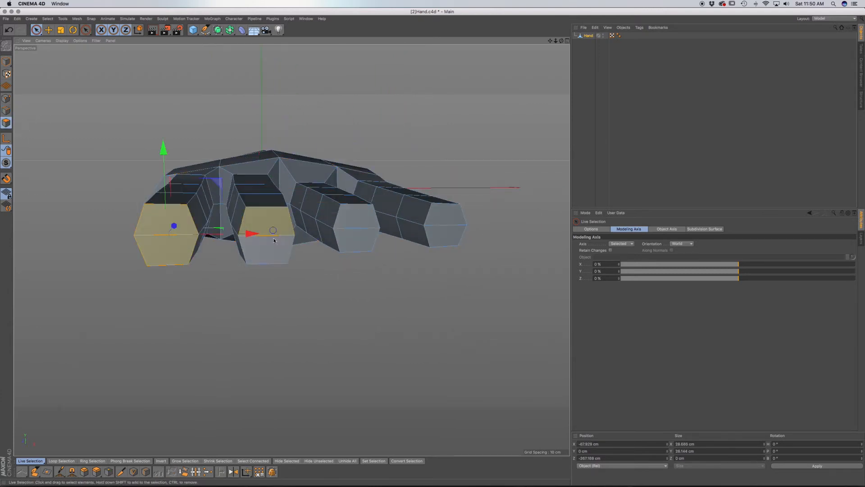
pyautogui.keyDown('shift'); pyautogui.click(362, 226); pyautogui.keyUp('shift')
pyautogui.keyDown('shift'); pyautogui.click(444, 225); pyautogui.keyUp('shift')
pyautogui.press('i')
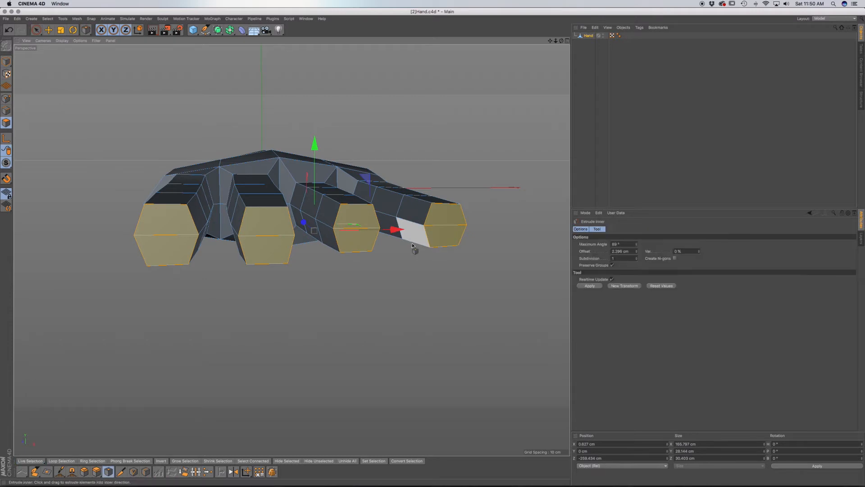
pyautogui.moveTo(451, 253); pyautogui.dragTo(449, 253)
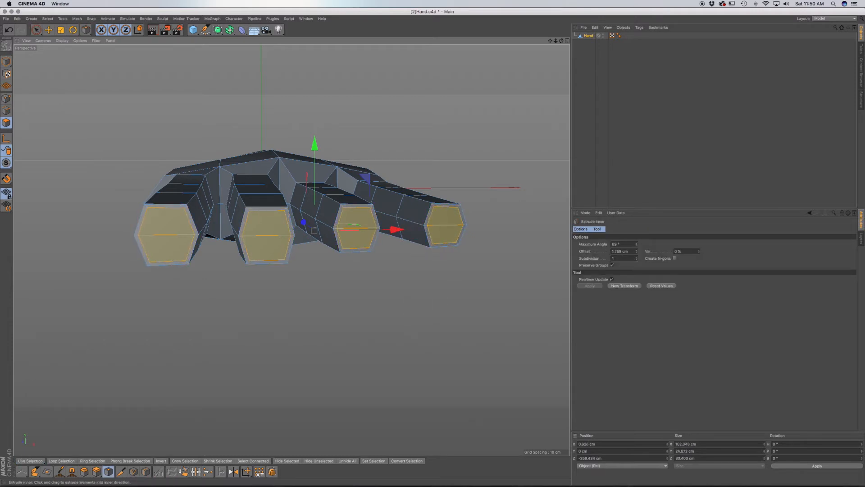
# Move the end polygons of the four fingers outward along Z by about 4 cm
pyautogui.press('e')
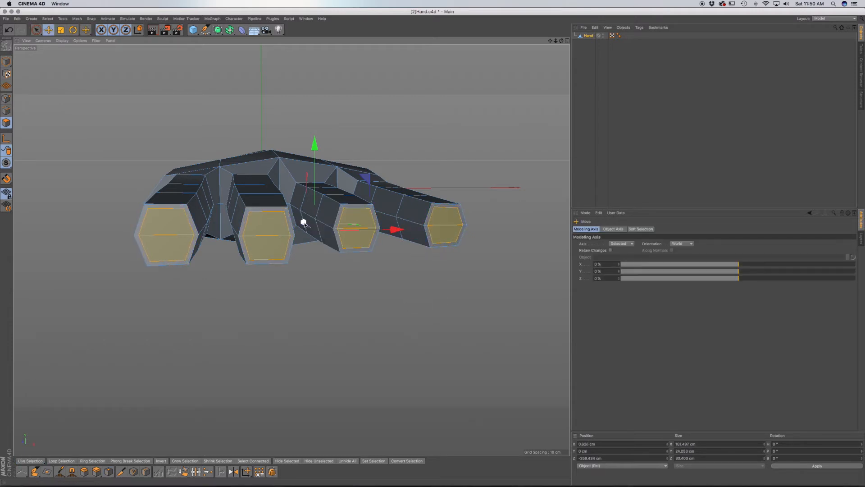
pyautogui.moveTo(302, 223); pyautogui.dragTo(383, 290)
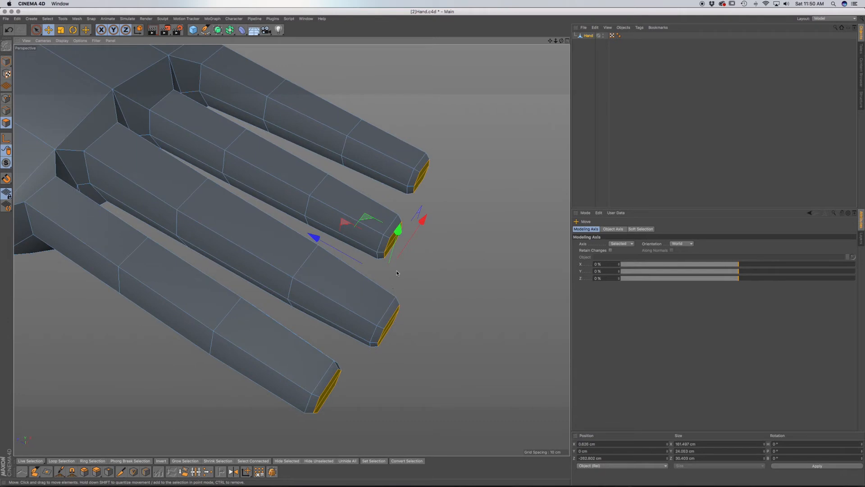
# Select the lower side polygons of the palm near the wrist on the thumb side and extrude them outward as a thumb base
pyautogui.scroll(-3, 305, 298)
pyautogui.keyDown('alt'); pyautogui.moveTo(221, 237); pyautogui.dragTo(367, 258, button='middle'); pyautogui.keyUp('alt')
pyautogui.keyDown('alt'); pyautogui.moveTo(337, 287); pyautogui.dragTo(419, 203); pyautogui.keyUp('alt')
pyautogui.keyDown('alt'); pyautogui.moveTo(280, 282); pyautogui.dragTo(255, 242); pyautogui.keyUp('alt')
pyautogui.keyDown('alt'); pyautogui.moveTo(279, 272); pyautogui.dragTo(319, 208, button='middle'); pyautogui.keyUp('alt')
pyautogui.keyDown('alt'); pyautogui.moveTo(302, 242); pyautogui.dragTo(245, 236); pyautogui.keyUp('alt')
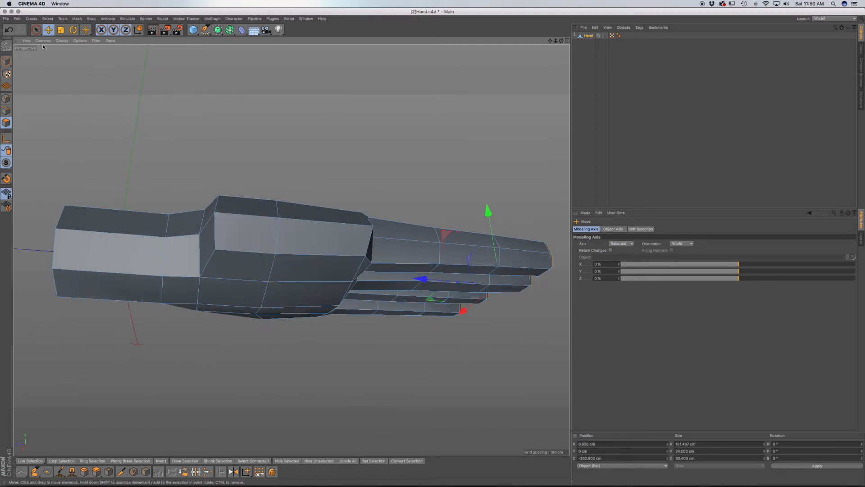
pyautogui.press('9')
pyautogui.click(243, 245)
pyautogui.keyDown('alt'); pyautogui.moveTo(243, 246); pyautogui.dragTo(223, 287); pyautogui.keyUp('alt')
pyautogui.press('d')
pyautogui.moveTo(309, 302); pyautogui.dragTo(375, 302)
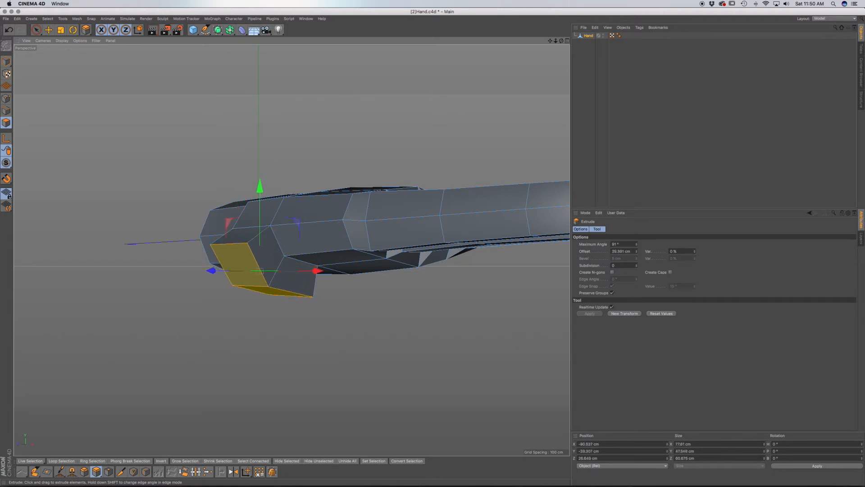
# Select the lower edge of the extruded thumb base and move it outward and down to about X -107 cm, Y -80 cm
pyautogui.click(9, 110)
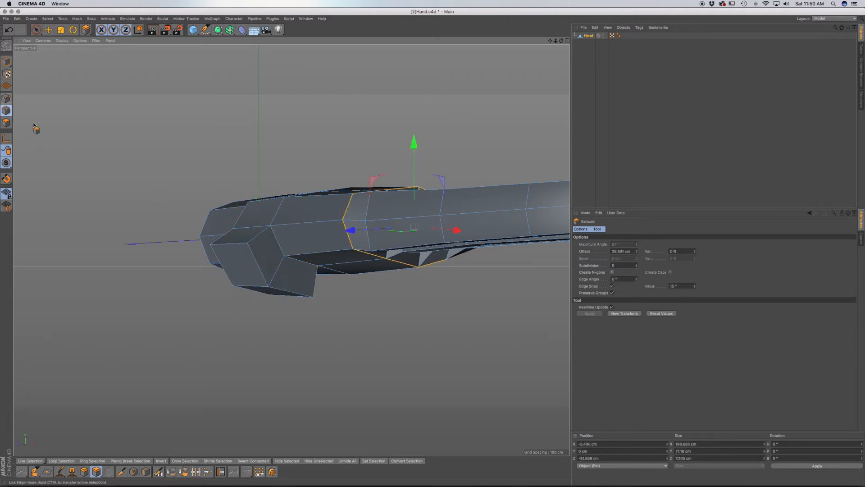
pyautogui.click(37, 30)
pyautogui.keyDown('alt'); pyautogui.moveTo(296, 263); pyautogui.dragTo(206, 237); pyautogui.keyUp('alt')
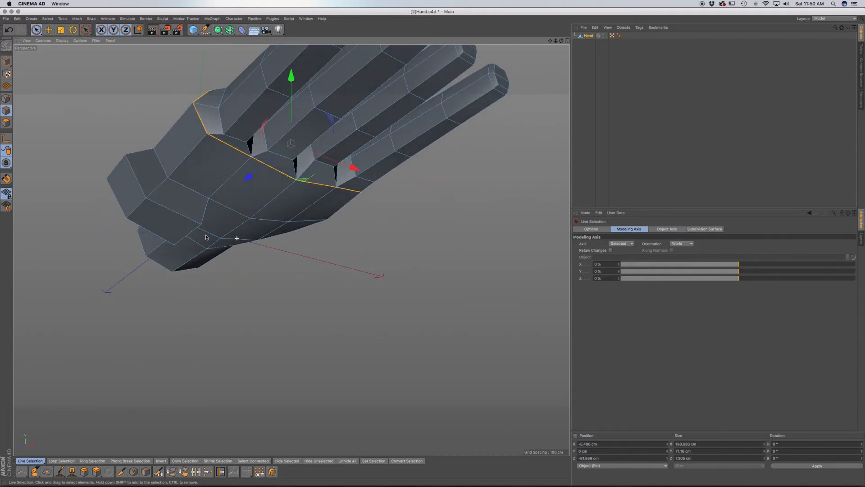
pyautogui.scroll(5, 191, 234)
pyautogui.click(189, 231)
pyautogui.keyDown('alt'); pyautogui.moveTo(215, 249); pyautogui.dragTo(192, 266); pyautogui.keyUp('alt')
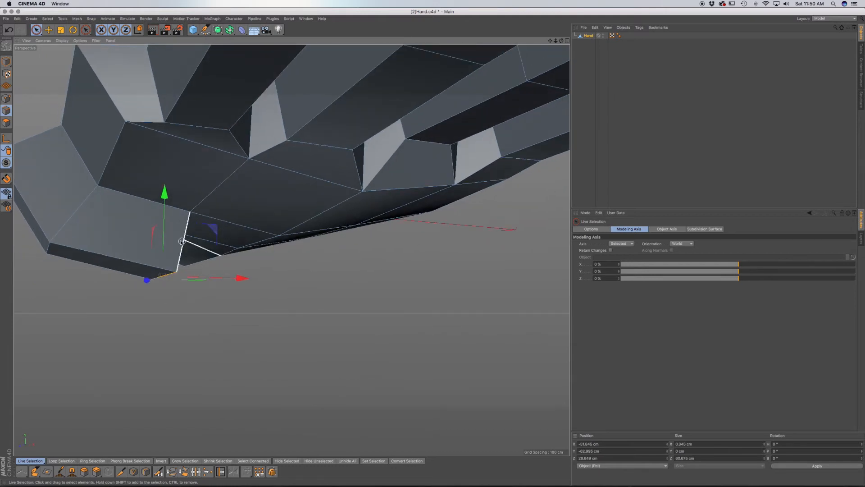
pyautogui.moveTo(170, 201); pyautogui.dragTo(173, 232)
pyautogui.moveTo(240, 308); pyautogui.dragTo(266, 275)
# Select the middle edge across the thumb base's outer end and move it outward and up
pyautogui.click(224, 280)
pyautogui.moveTo(329, 270); pyautogui.dragTo(284, 271)
pyautogui.keyDown('alt'); pyautogui.moveTo(277, 313); pyautogui.dragTo(322, 269, button='middle'); pyautogui.keyUp('alt')
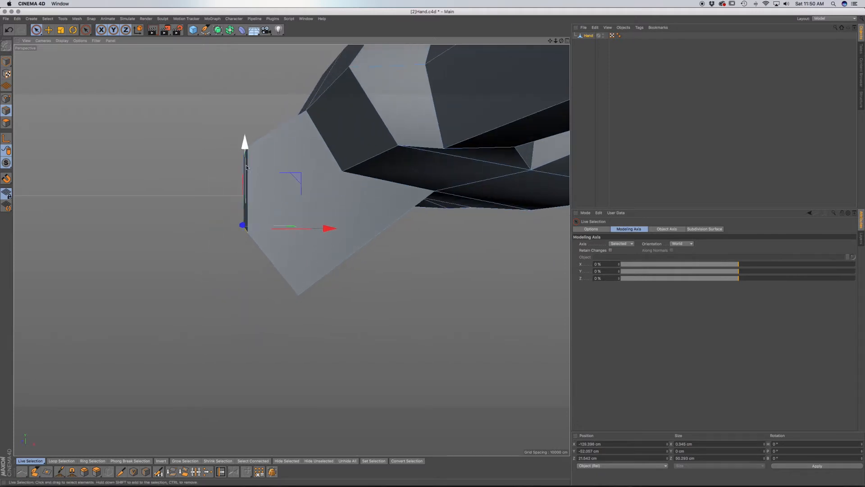
pyautogui.moveTo(247, 139); pyautogui.dragTo(248, 111)
# Select the thumb base's lower outer edge and scale it to about 47 cm in Z
pyautogui.keyDown('alt'); pyautogui.moveTo(284, 220); pyautogui.dragTo(385, 203); pyautogui.keyUp('alt')
pyautogui.click(220, 298)
pyautogui.keyDown('alt'); pyautogui.moveTo(250, 278); pyautogui.dragTo(241, 192); pyautogui.keyUp('alt')
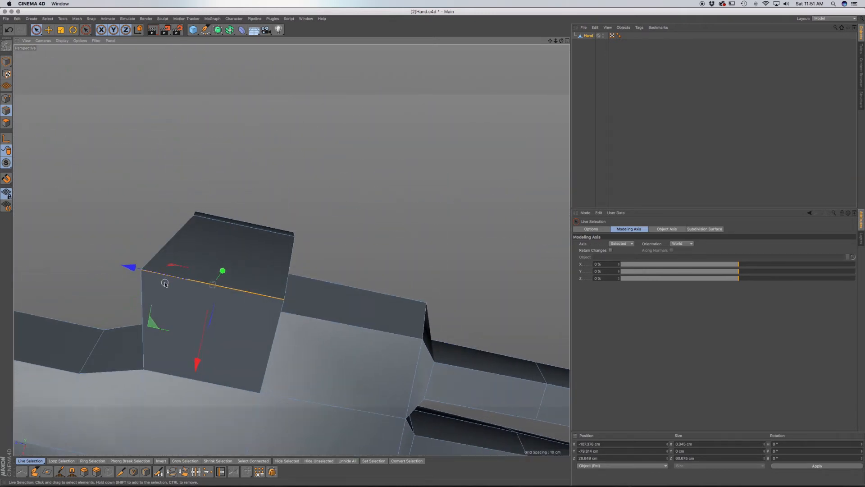
pyautogui.press('t')
pyautogui.moveTo(129, 266); pyautogui.dragTo(201, 351)
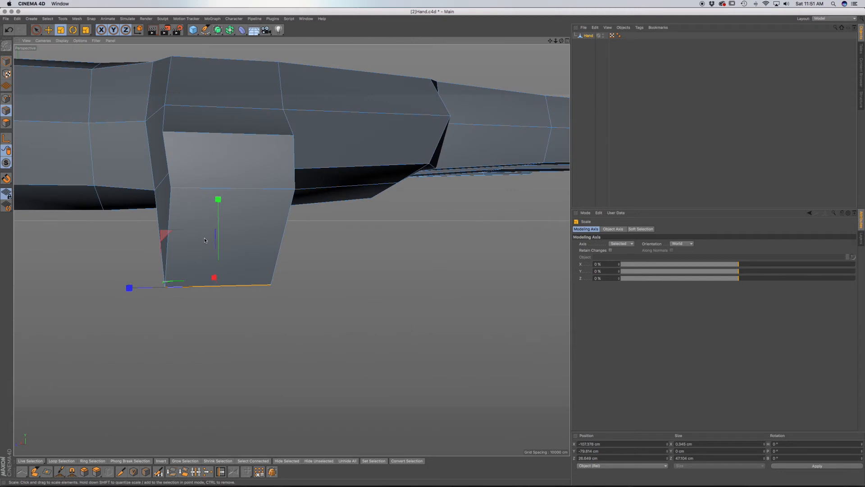
# Move the thumb base's lower outer edge to about X -135 cm, Y -55 cm, Z 21 cm
pyautogui.keyDown('alt'); pyautogui.moveTo(205, 241); pyautogui.dragTo(205, 164); pyautogui.keyUp('alt')
pyautogui.moveTo(335, 224); pyautogui.dragTo(279, 232)
pyautogui.press('super+z')
pyautogui.moveTo(146, 245); pyautogui.dragTo(156, 247)
pyautogui.keyDown('alt'); pyautogui.moveTo(254, 224); pyautogui.dragTo(174, 204); pyautogui.keyUp('alt')
pyautogui.moveTo(322, 256); pyautogui.dragTo(316, 256)
pyautogui.keyDown('alt'); pyautogui.moveTo(297, 209); pyautogui.dragTo(384, 224); pyautogui.keyUp('alt')
pyautogui.moveTo(148, 241); pyautogui.dragTo(152, 244)
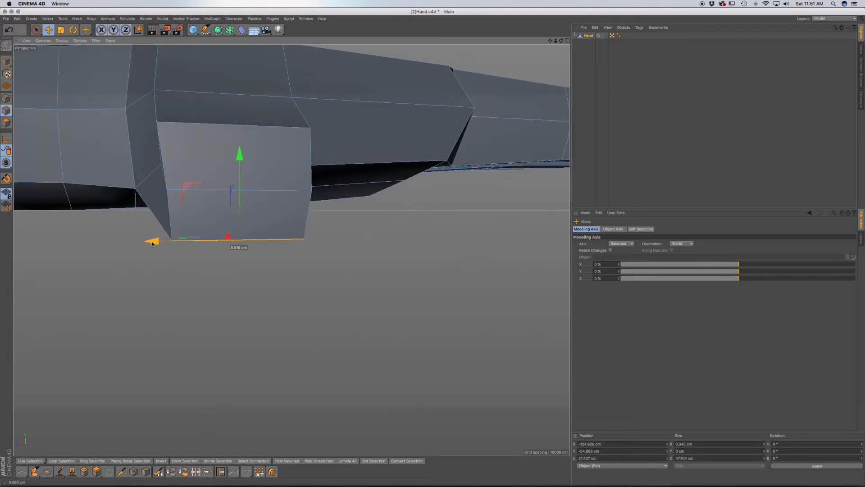
# Switch to point mode and run Optimize on the hand mesh
pyautogui.keyDown('alt'); pyautogui.moveTo(190, 207); pyautogui.dragTo(275, 242); pyautogui.keyUp('alt')
pyautogui.press('F2')
pyautogui.scroll(-5, 240, 251)
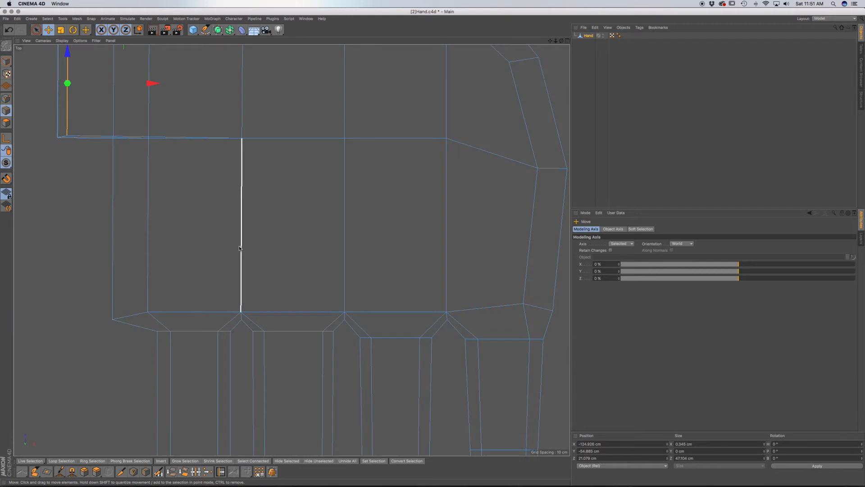
pyautogui.scroll(10, 216, 221)
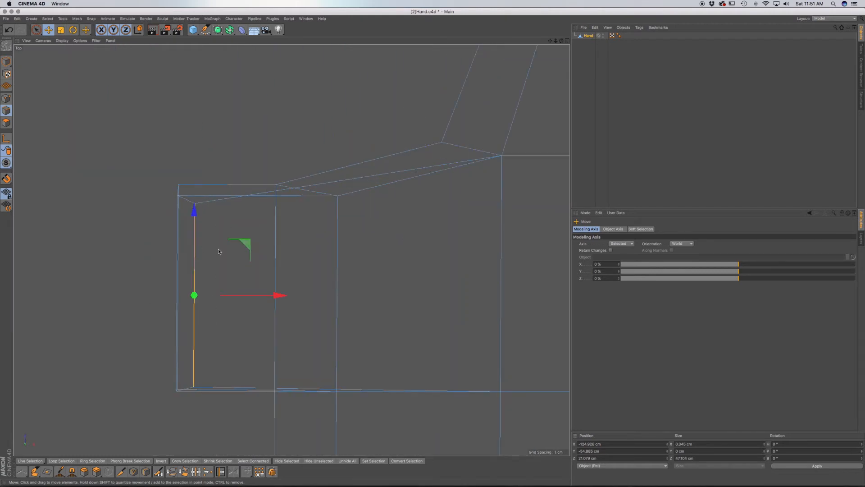
pyautogui.press('F1')
pyautogui.keyDown('alt'); pyautogui.moveTo(207, 203); pyautogui.dragTo(146, 188); pyautogui.keyUp('alt')
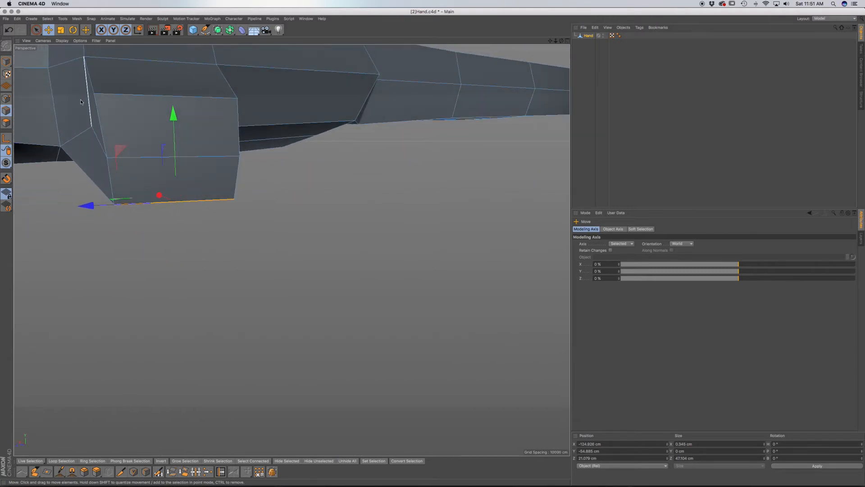
pyautogui.click(6, 98)
pyautogui.rightClick(278, 266)
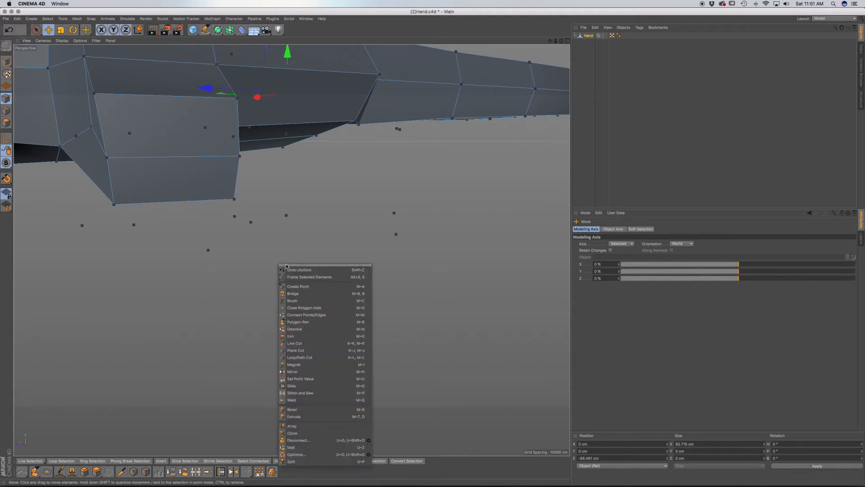
pyautogui.click(301, 455)
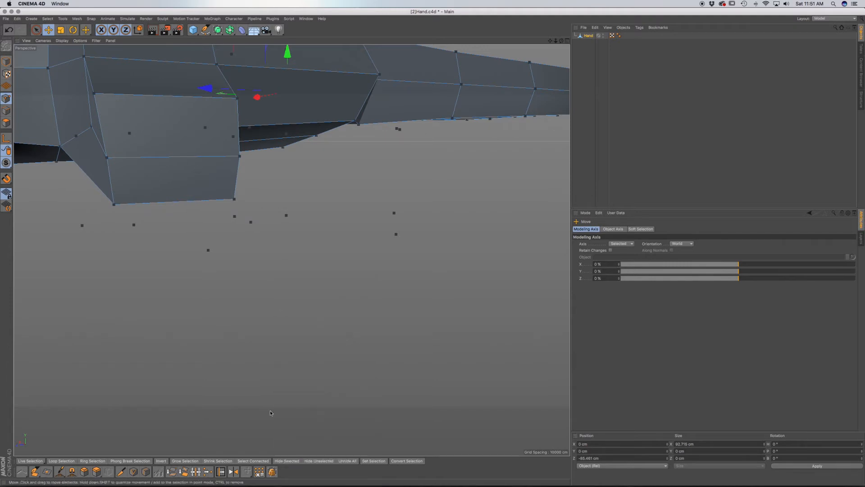
# Optimize the hand mesh to clear the stray points around the thumb stub
pyautogui.rightClick(305, 321)
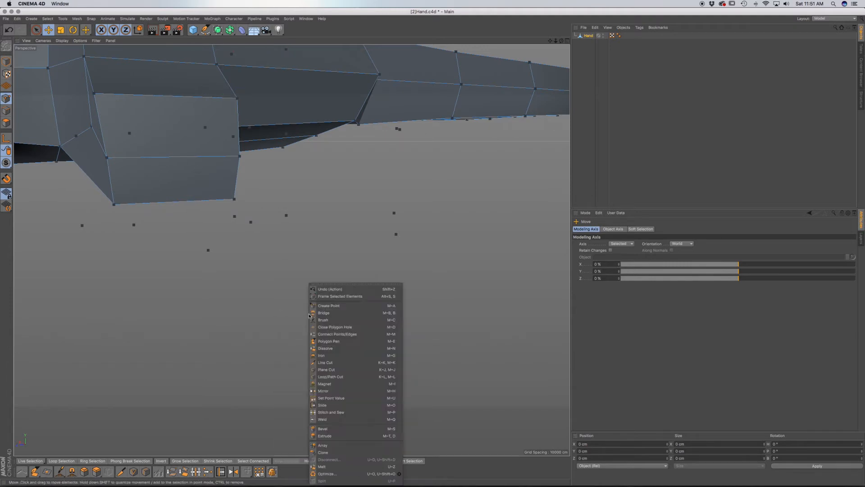
pyautogui.click(318, 470)
pyautogui.moveTo(159, 174)
pyautogui.keyDown('alt'); pyautogui.mouseDown()
pyautogui.moveTo(189, 174)
pyautogui.moveTo(159, 176)
pyautogui.mouseUp(); pyautogui.keyUp('alt')
# Move the upper wrist-side corner point of the thumb stub's end along Z to about 43.3 cm
pyautogui.click(36, 31)
pyautogui.click(90, 97)
pyautogui.keyDown('alt'); pyautogui.moveTo(152, 139); pyautogui.dragTo(82, 114); pyautogui.keyUp('alt')
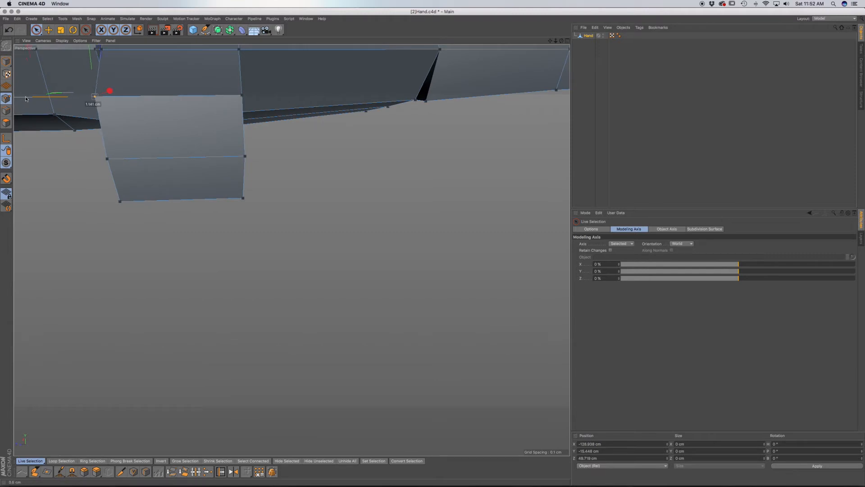
pyautogui.moveTo(35, 100); pyautogui.dragTo(38, 100)
pyautogui.keyDown('alt'); pyautogui.moveTo(177, 152); pyautogui.dragTo(204, 213); pyautogui.keyUp('alt')
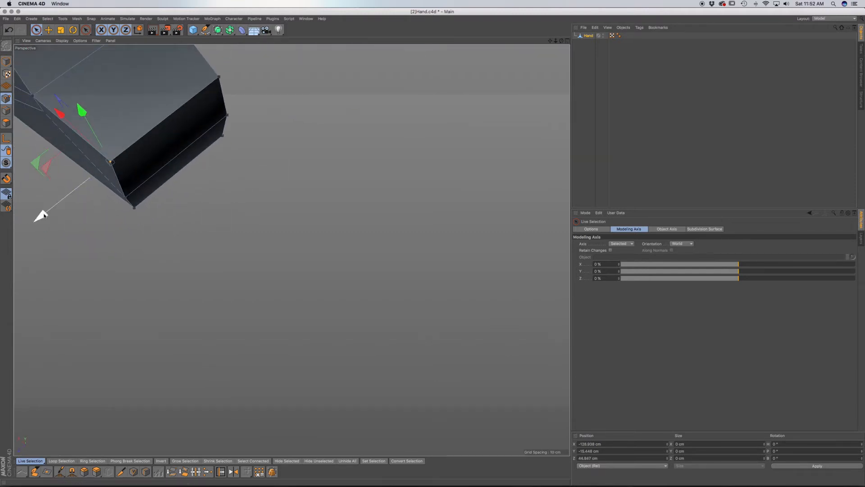
pyautogui.moveTo(39, 216); pyautogui.dragTo(55, 205)
pyautogui.keyDown('alt'); pyautogui.moveTo(107, 198); pyautogui.dragTo(256, 276); pyautogui.keyUp('alt')
pyautogui.scroll(4, 234, 195)
pyautogui.moveTo(125, 213); pyautogui.dragTo(128, 212)
pyautogui.keyDown('alt'); pyautogui.moveTo(243, 229); pyautogui.dragTo(228, 173); pyautogui.keyUp('alt')
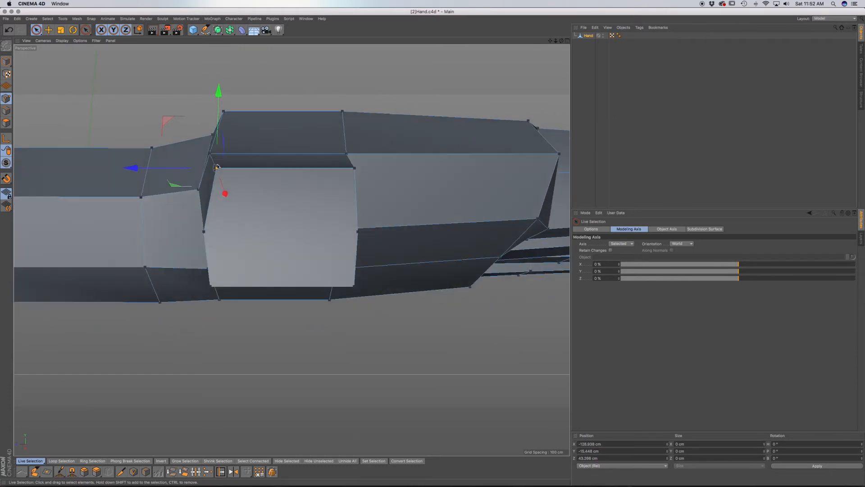
# Move the middle wrist-side point of the thumb stub's end along Z to about 44.2 cm, roughly in line with its neighbours
pyautogui.click(196, 233)
pyautogui.moveTo(127, 231); pyautogui.dragTo(132, 229)
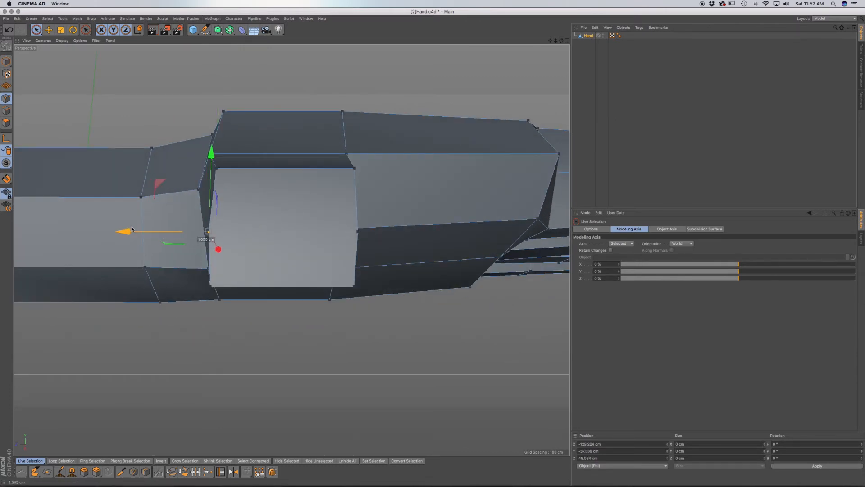
pyautogui.keyDown('alt'); pyautogui.moveTo(236, 271); pyautogui.dragTo(265, 287); pyautogui.keyUp('alt')
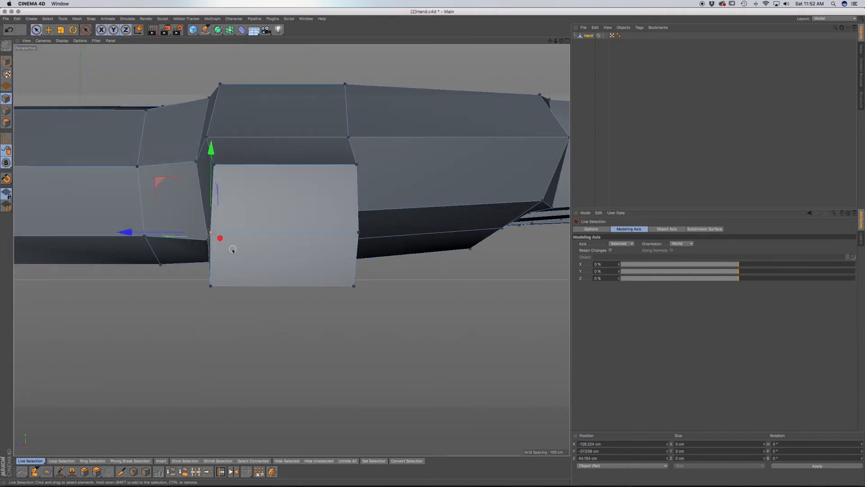
pyautogui.scroll(2, 232, 250)
pyautogui.keyDown('alt'); pyautogui.moveTo(233, 250); pyautogui.dragTo(268, 246); pyautogui.keyUp('alt')
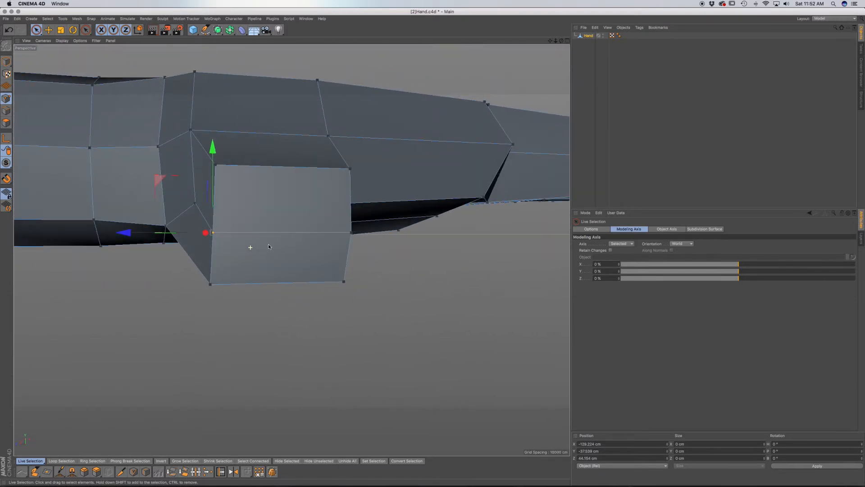
pyautogui.scroll(-3, 269, 244)
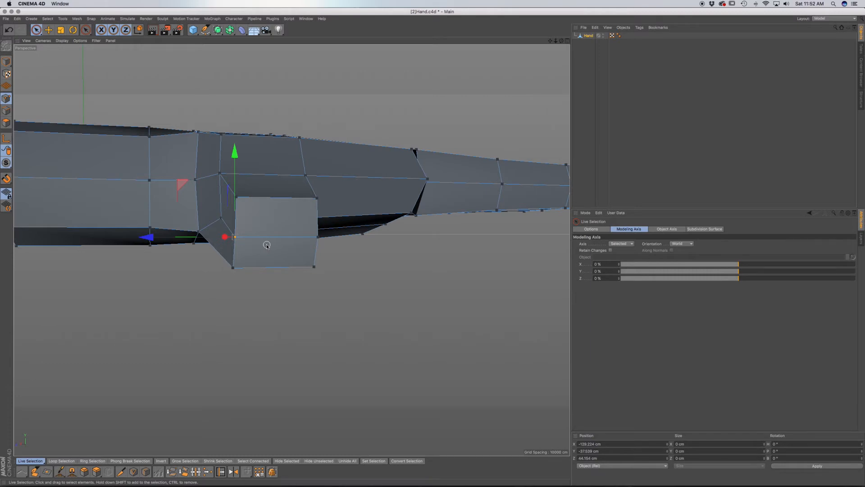
# Change the side view from Right to Left and frame the thumb stub closely
pyautogui.press('F3')
pyautogui.scroll(5, 247, 253)
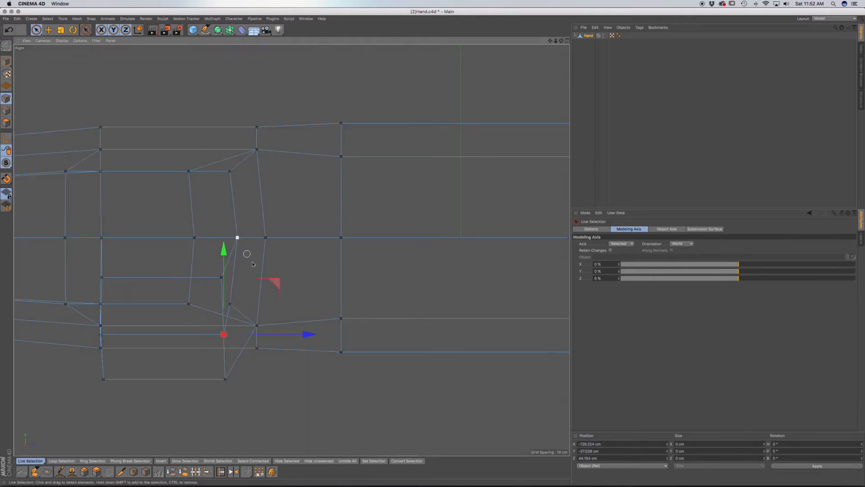
pyautogui.scroll(-5, 253, 265)
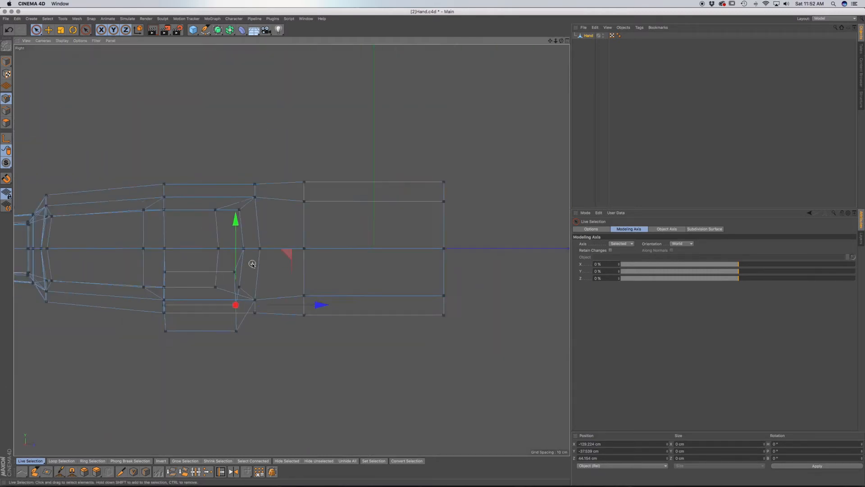
pyautogui.moveTo(264, 260); pyautogui.dragTo(384, 266, button='middle')
pyautogui.click(48, 43)
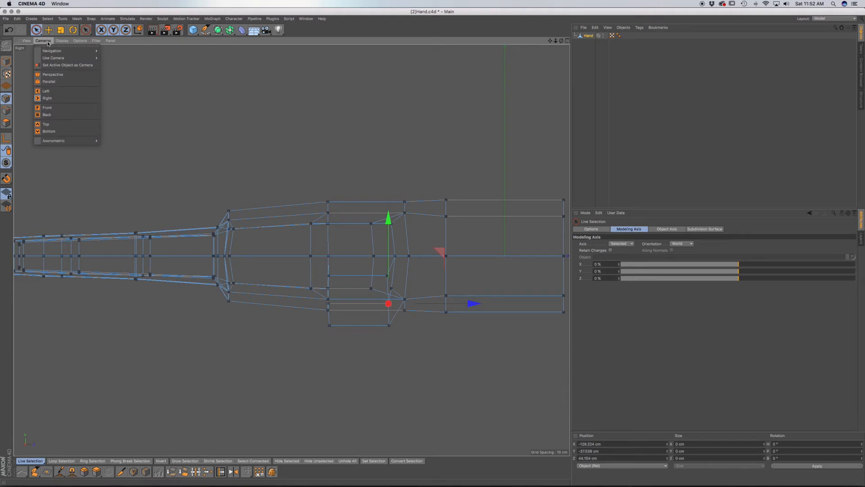
pyautogui.click(53, 92)
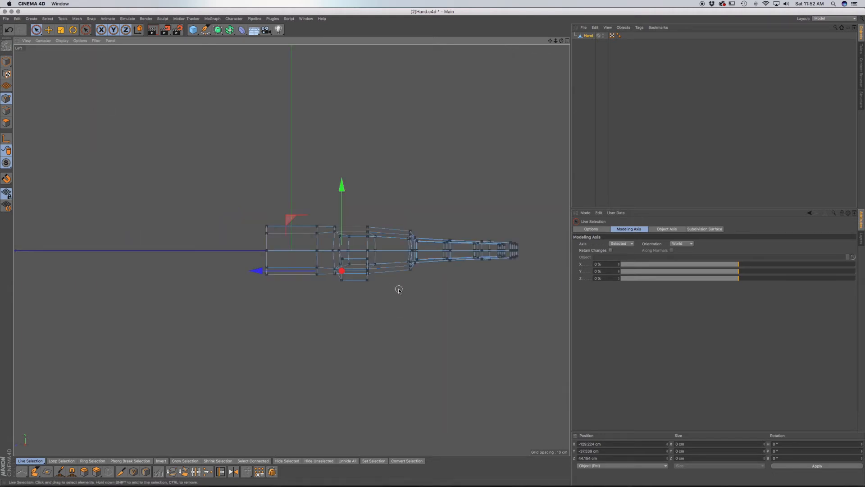
pyautogui.scroll(10, 354, 248)
pyautogui.moveTo(371, 279); pyautogui.dragTo(318, 213, button='middle')
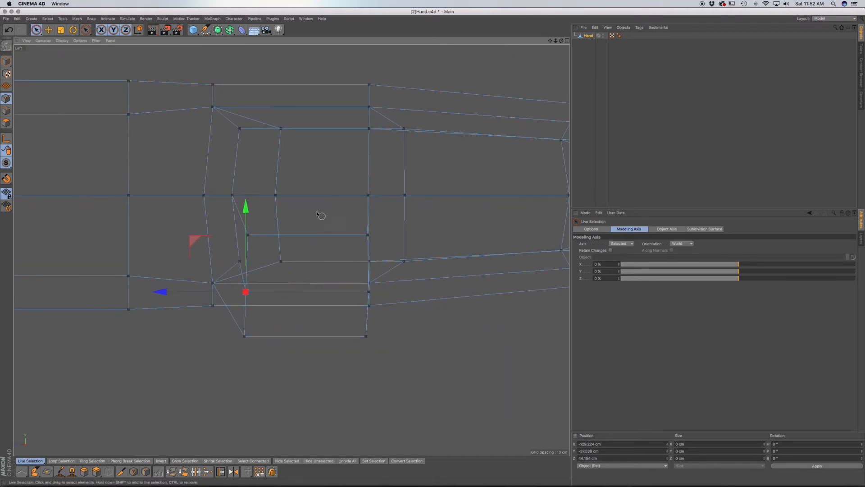
# Add a cube primitive and convert it to an editable polygon object
pyautogui.click(194, 30)
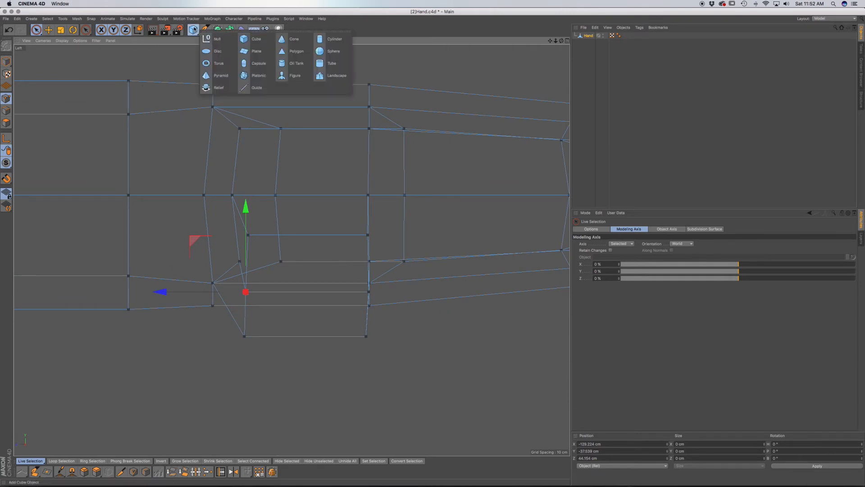
pyautogui.click(253, 40)
pyautogui.scroll(-10, 299, 203)
pyautogui.scroll(5, 289, 220)
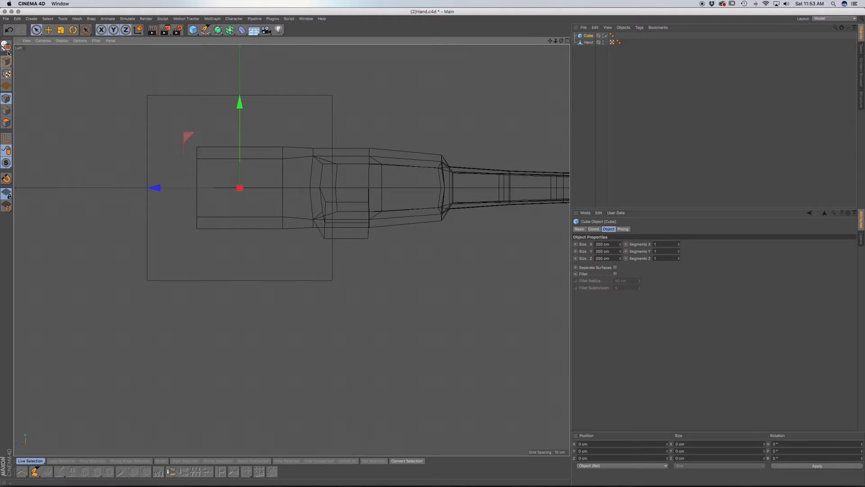
pyautogui.press('F1')
pyautogui.scroll(-4, 93, 192)
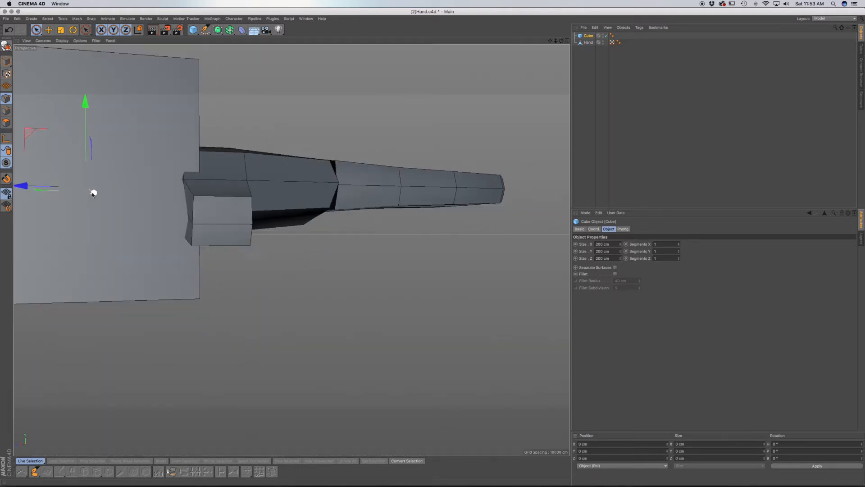
pyautogui.keyDown('alt'); pyautogui.moveTo(92, 186); pyautogui.dragTo(241, 314, button='middle'); pyautogui.keyUp('alt')
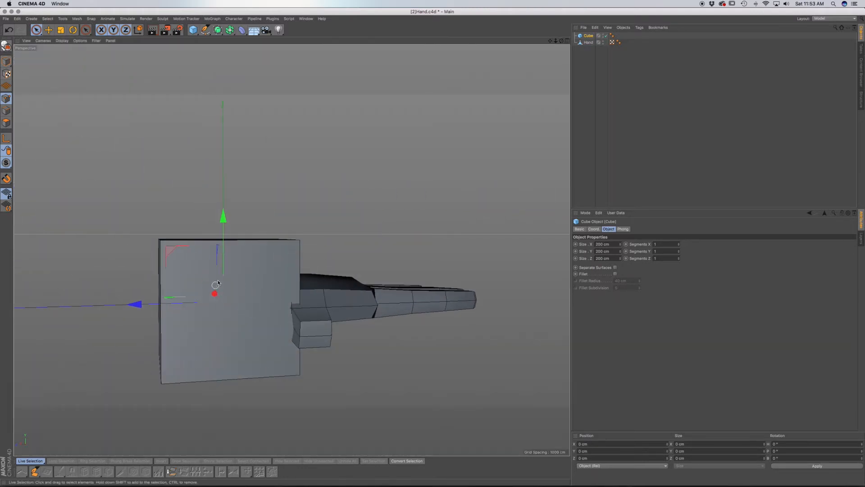
pyautogui.click(6, 46)
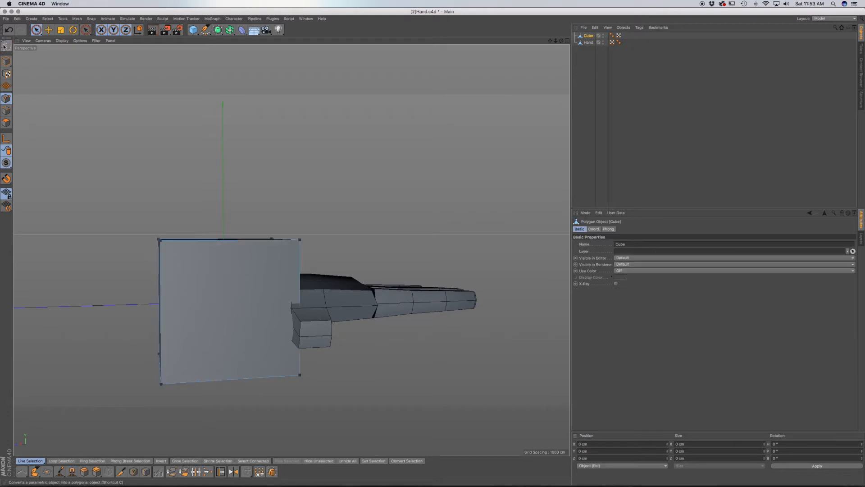
pyautogui.click(6, 110)
pyautogui.press('u')
pyautogui.press('l')
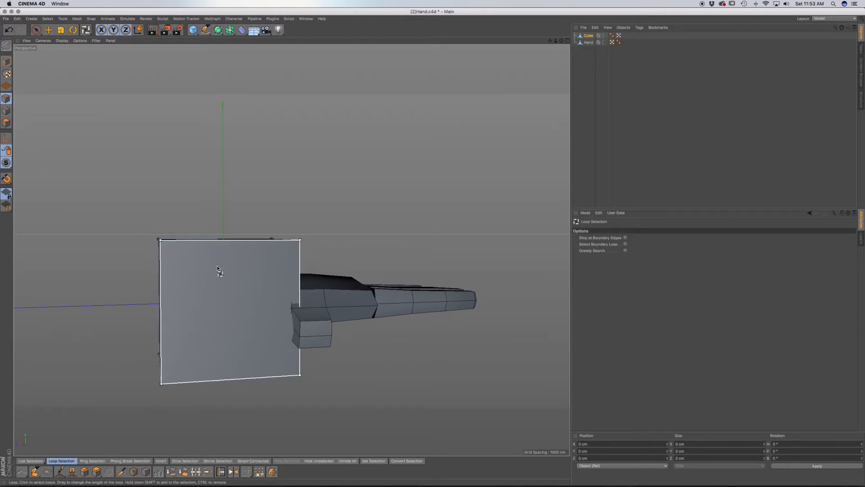
# Delete all of the cube's polygons except the side face at X -100 cm
pyautogui.click(7, 124)
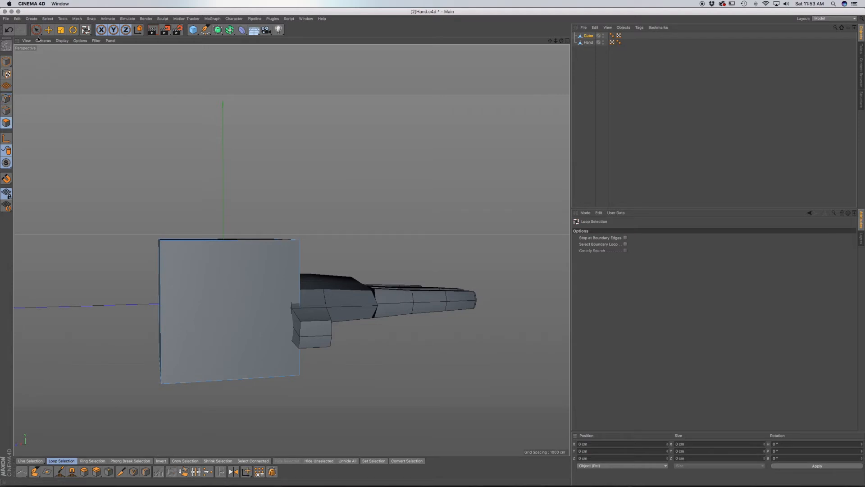
pyautogui.click(37, 31)
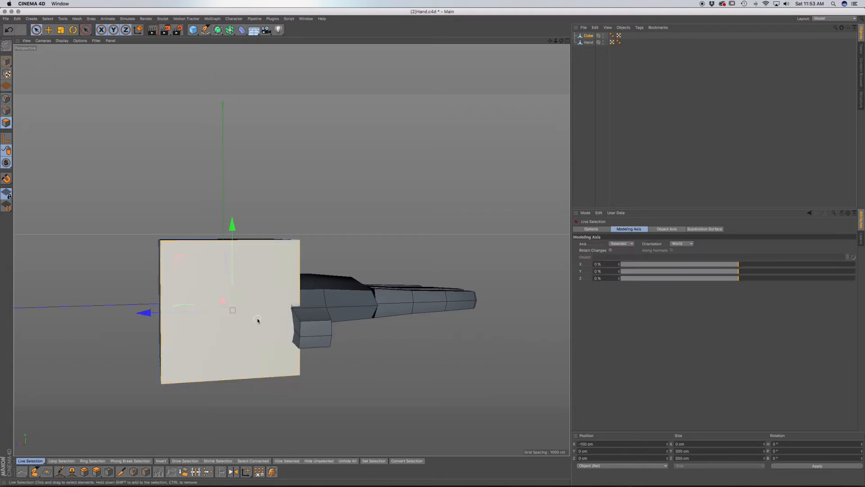
pyautogui.press('u')
pyautogui.press('w')
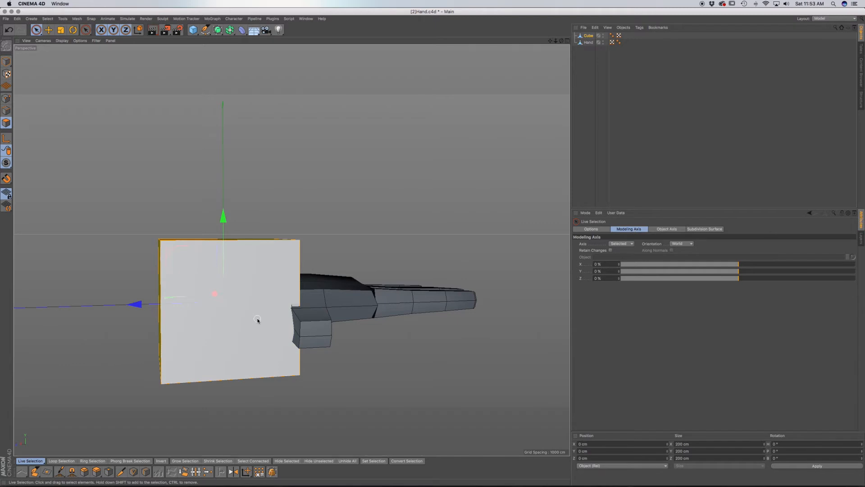
pyautogui.moveTo(228, 304)
pyautogui.keyDown('alt'); pyautogui.mouseDown()
pyautogui.moveTo(257, 324)
pyautogui.moveTo(307, 298)
pyautogui.moveTo(364, 292)
pyautogui.moveTo(239, 305)
pyautogui.mouseUp(); pyautogui.keyUp('alt')
pyautogui.keyDown('ctrl'); pyautogui.click(240, 304); pyautogui.keyUp('ctrl')
pyautogui.press('Delete')
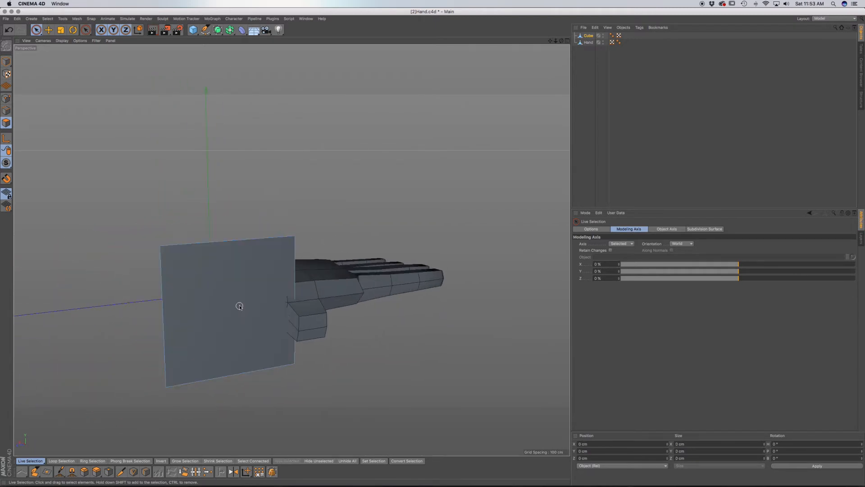
# Try to scale down the cube's remaining face as a polygon selection
pyautogui.click(238, 300)
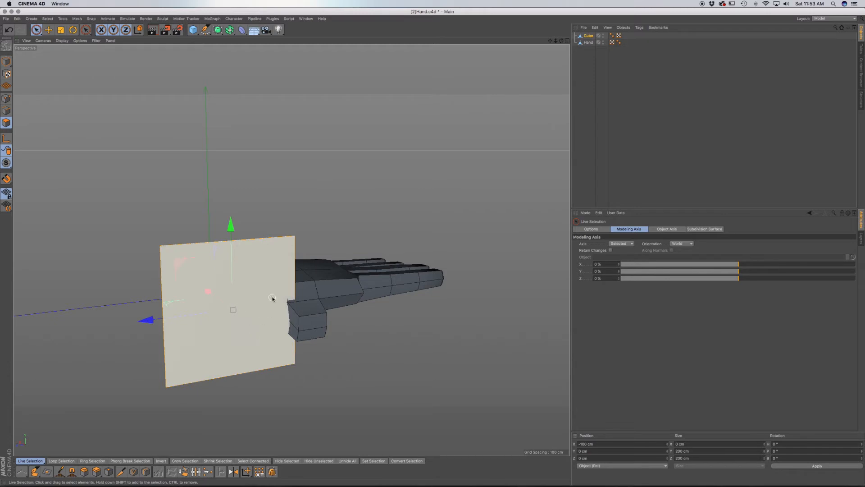
pyautogui.press('t')
pyautogui.moveTo(283, 256); pyautogui.dragTo(221, 286)
pyautogui.press('super+z')
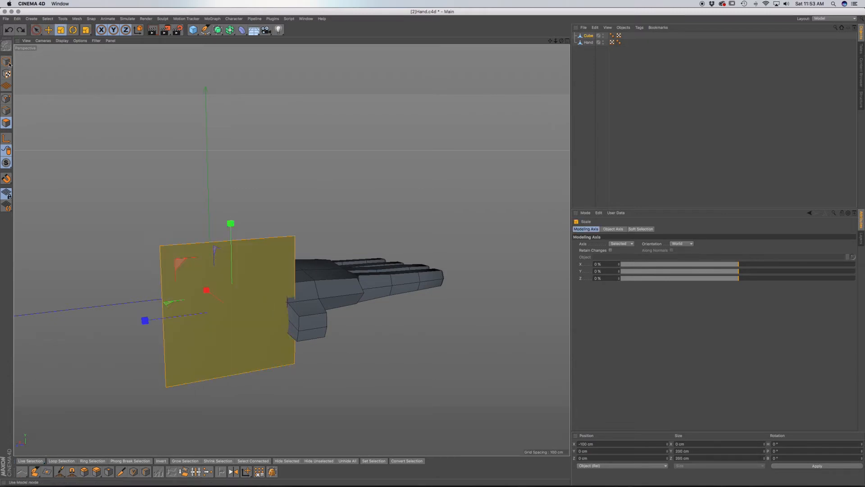
pyautogui.press('super+z')
# Scale the single-face cube object to about 50.8 cm and move it near the thumb stub, to about X -142.2, Y -33.4, Z -53.7 cm
pyautogui.moveTo(259, 264); pyautogui.dragTo(92, 319)
pyautogui.press('e')
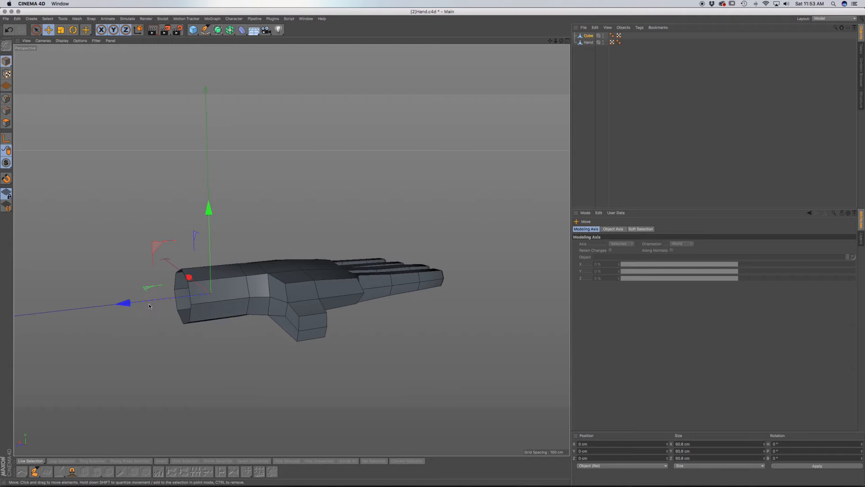
pyautogui.moveTo(199, 281); pyautogui.dragTo(231, 345)
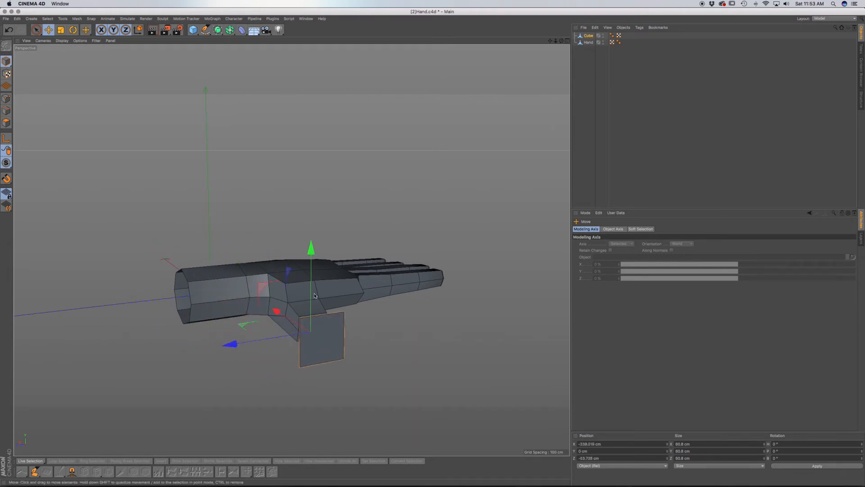
pyautogui.keyDown('alt'); pyautogui.moveTo(322, 343); pyautogui.dragTo(349, 330); pyautogui.keyUp('alt')
pyautogui.moveTo(301, 261); pyautogui.dragTo(300, 288)
pyautogui.moveTo(232, 355); pyautogui.dragTo(173, 328)
# Scale the square face object down to about 41.3 cm to approximate the size of the thumb stub's end
pyautogui.press('t')
pyautogui.moveTo(290, 344); pyautogui.dragTo(296, 345)
pyautogui.moveTo(245, 369); pyautogui.dragTo(231, 370)
pyautogui.press('e')
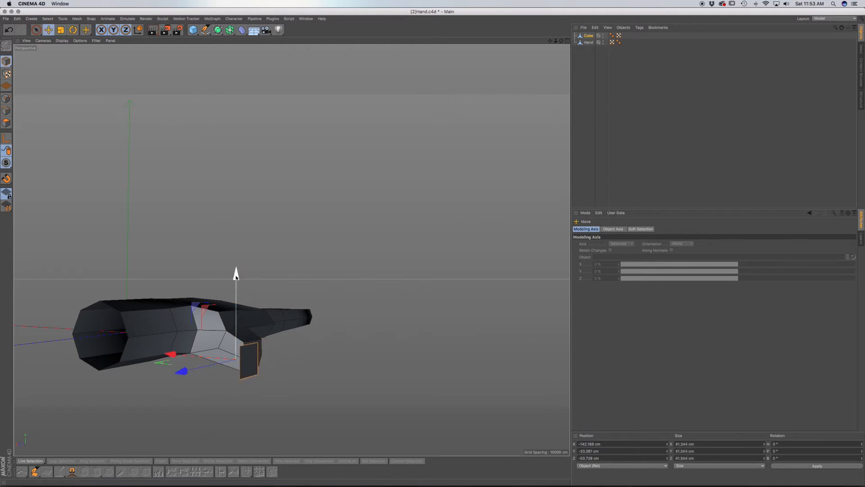
# Position the square over the thumb stub's end at about X -111.3, Y -37.0 and Z -117.6 cm
pyautogui.moveTo(236, 275); pyautogui.dragTo(238, 273)
pyautogui.keyDown('alt'); pyautogui.moveTo(248, 338); pyautogui.dragTo(195, 368); pyautogui.keyUp('alt')
pyautogui.moveTo(120, 363); pyautogui.dragTo(163, 363)
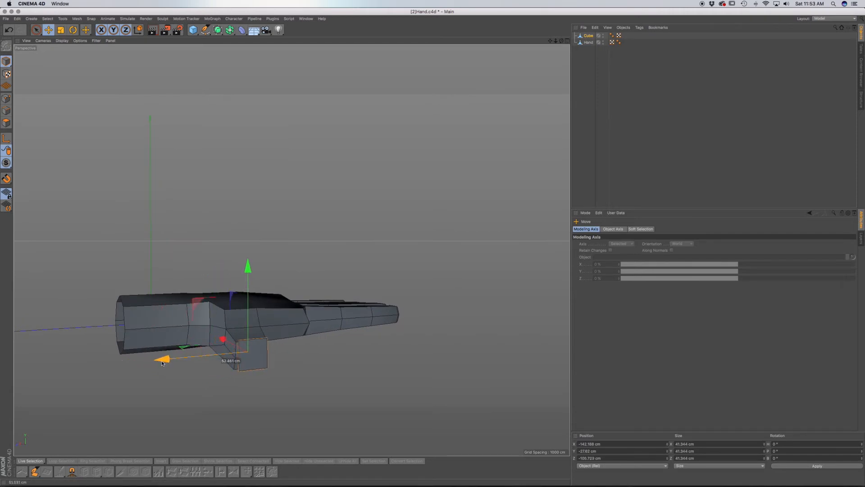
pyautogui.scroll(8, 259, 357)
pyautogui.keyDown('alt'); pyautogui.moveTo(252, 350); pyautogui.dragTo(317, 341); pyautogui.keyUp('alt')
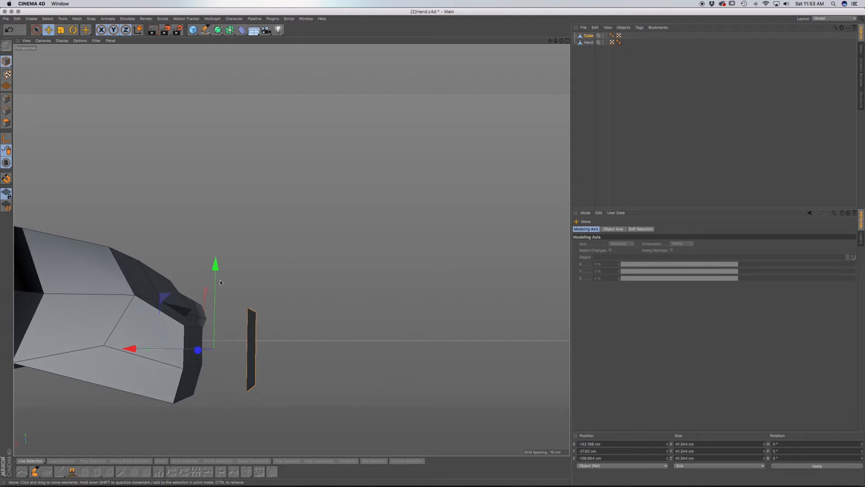
pyautogui.moveTo(224, 290); pyautogui.dragTo(224, 310)
pyautogui.moveTo(128, 363); pyautogui.dragTo(108, 372)
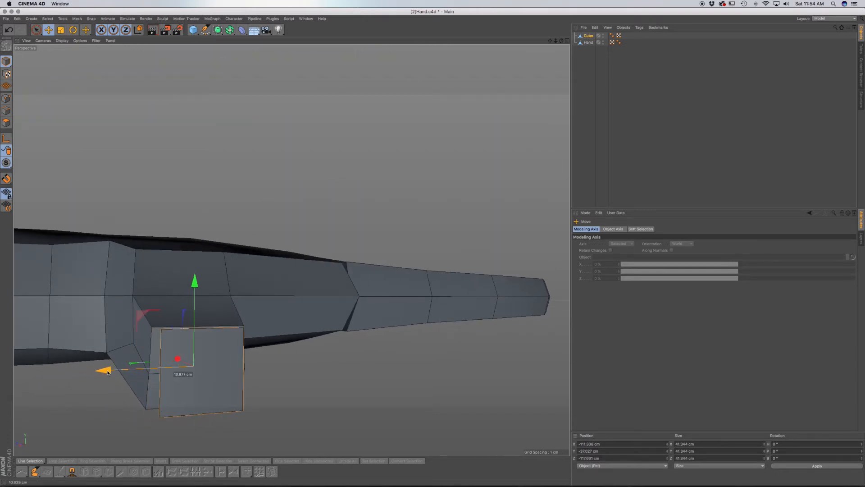
pyautogui.moveTo(179, 373)
pyautogui.keyDown('alt'); pyautogui.mouseDown()
pyautogui.moveTo(160, 386)
pyautogui.moveTo(183, 374)
pyautogui.mouseUp(); pyautogui.keyUp('alt')
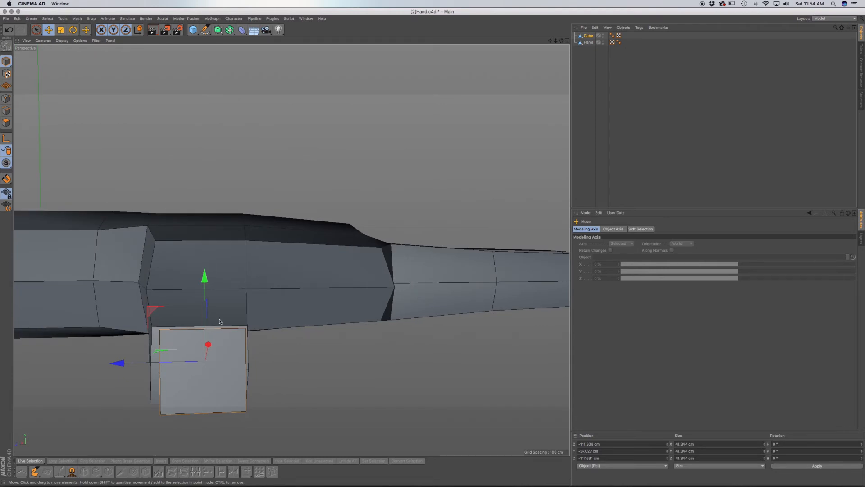
# In the left view, move the two upper end points of the hand's thumb stub onto the reference square's upper corners
pyautogui.press('F3')
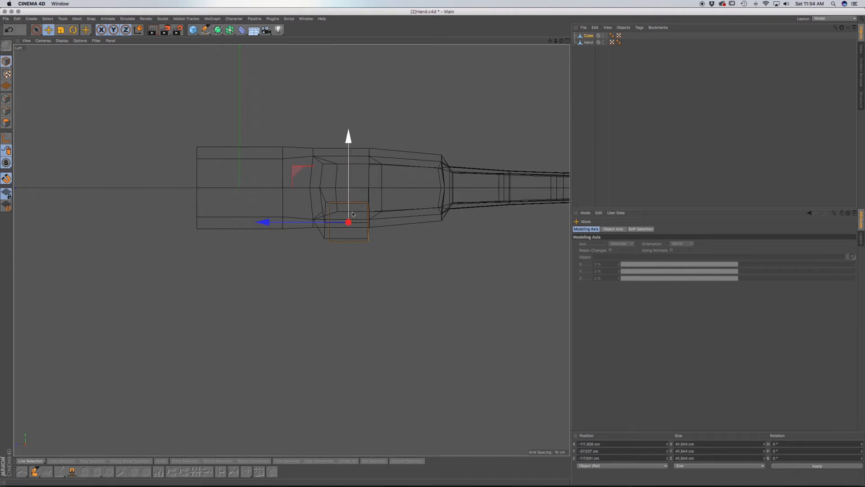
pyautogui.scroll(5, 353, 215)
pyautogui.click(588, 43)
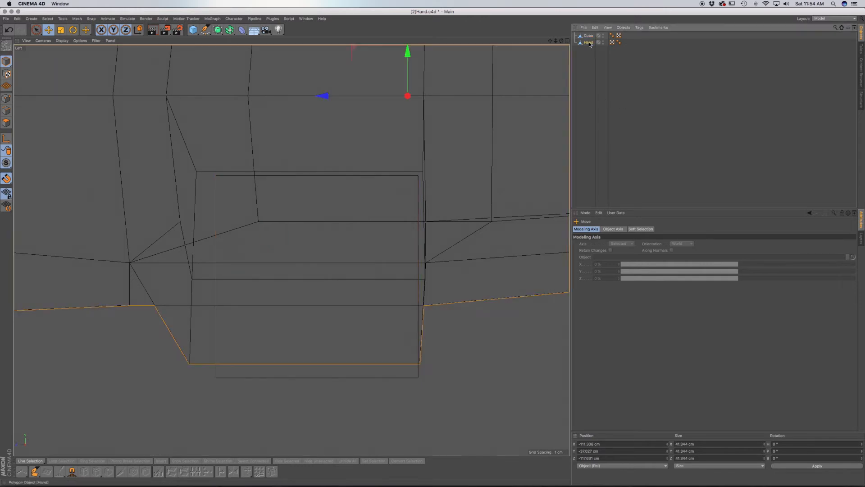
pyautogui.click(6, 98)
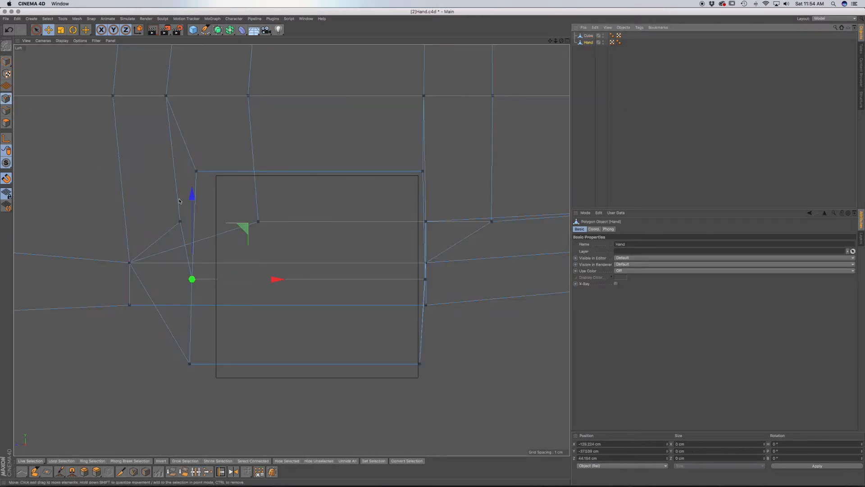
pyautogui.click(41, 29)
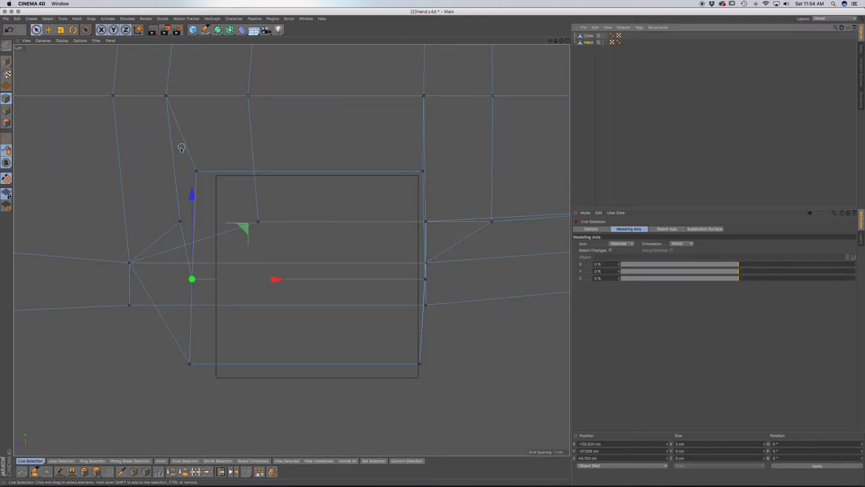
pyautogui.click(193, 170)
pyautogui.moveTo(238, 138); pyautogui.dragTo(258, 142)
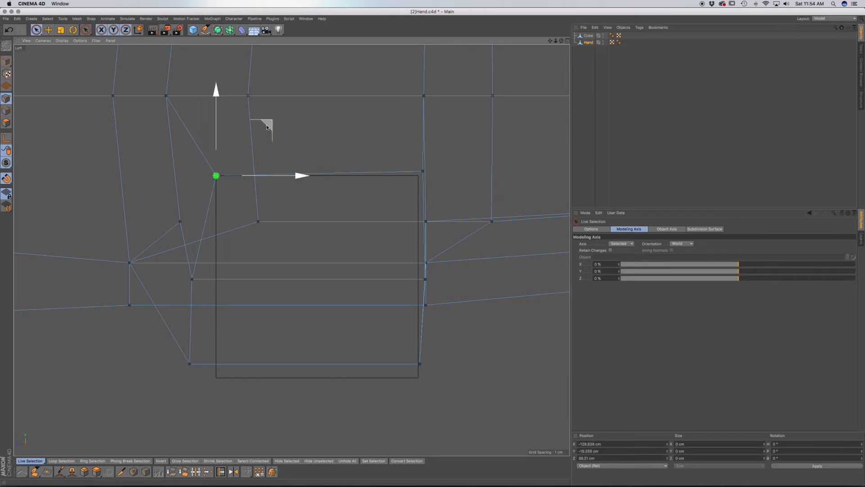
pyautogui.click(425, 171)
pyautogui.moveTo(479, 124); pyautogui.dragTo(474, 127)
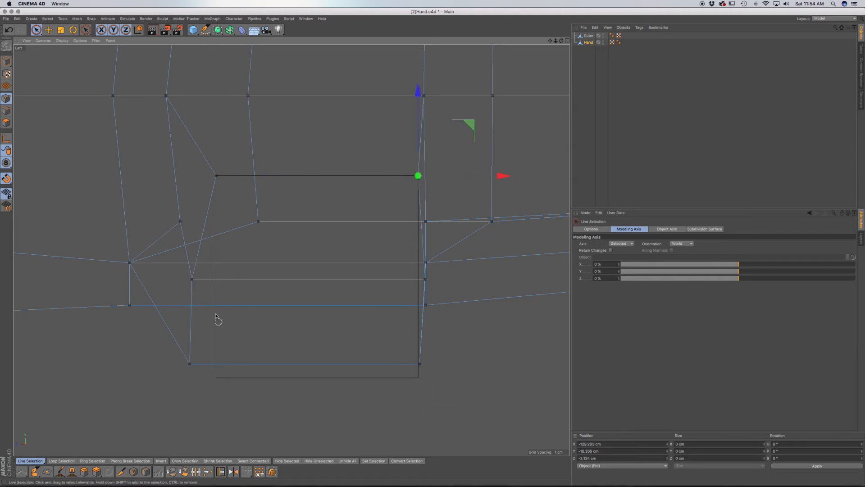
# Move the thumb stub's two lower end points onto the lower corners of the reference square
pyautogui.click(186, 365)
pyautogui.moveTo(242, 315); pyautogui.dragTo(270, 327)
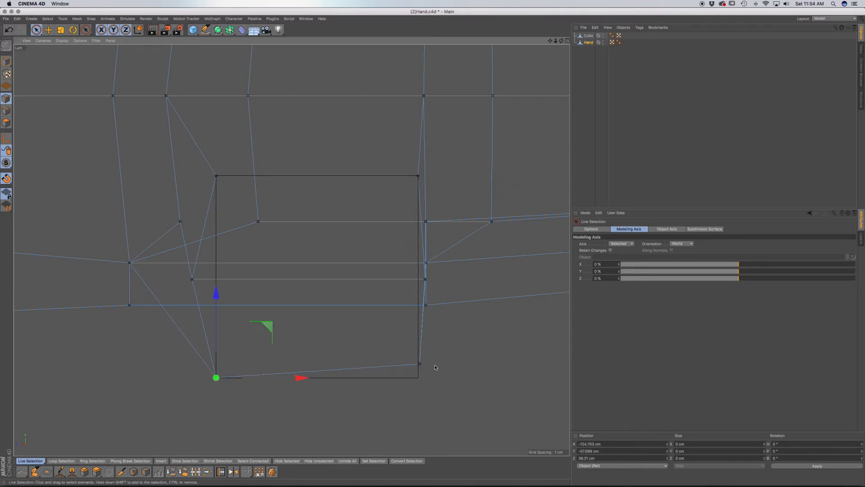
pyautogui.click(415, 369)
pyautogui.click(476, 319)
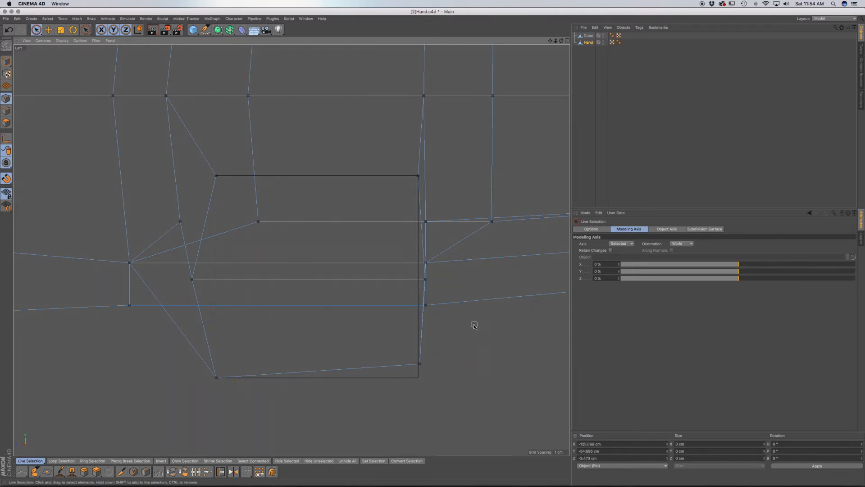
pyautogui.click(430, 369)
pyautogui.moveTo(469, 311); pyautogui.dragTo(470, 325)
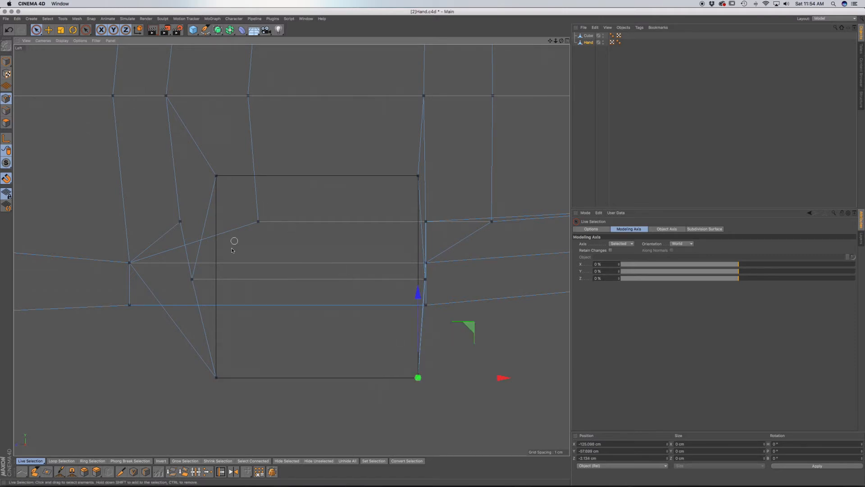
# Move the two middle end points of the thumb stub onto the reference square's vertical sides, level with each other
pyautogui.click(193, 278)
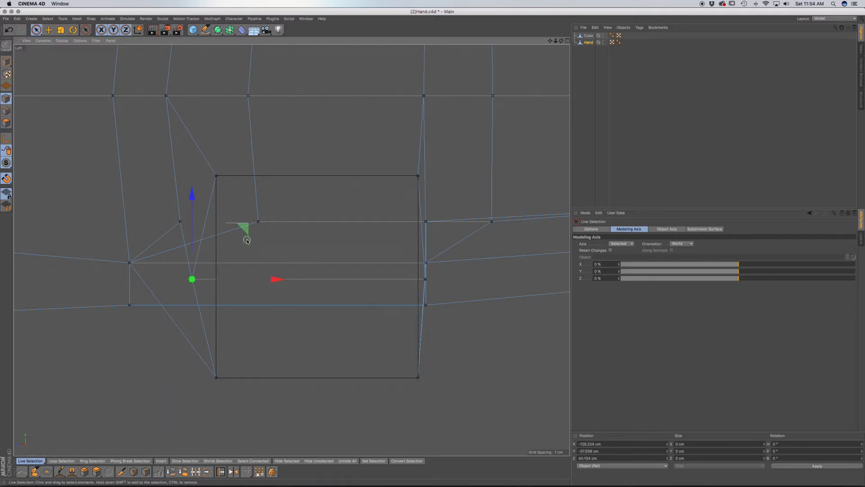
pyautogui.moveTo(246, 230); pyautogui.dragTo(268, 227)
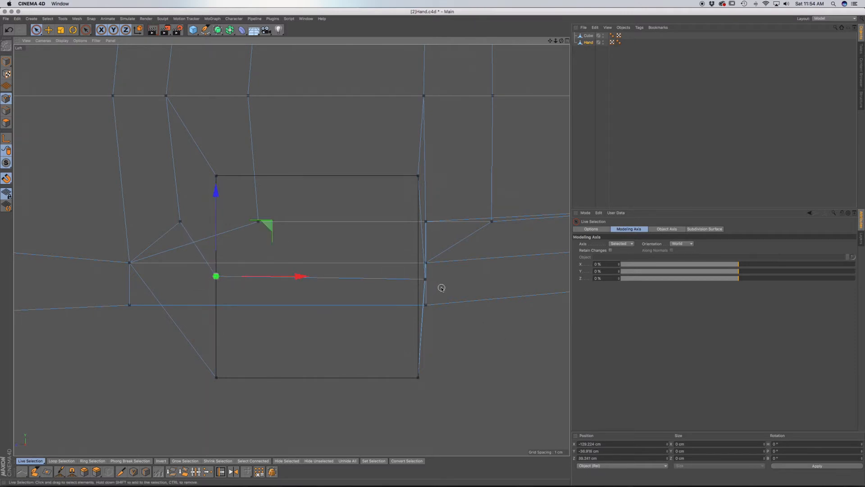
pyautogui.click(419, 281)
pyautogui.moveTo(472, 229); pyautogui.dragTo(471, 230)
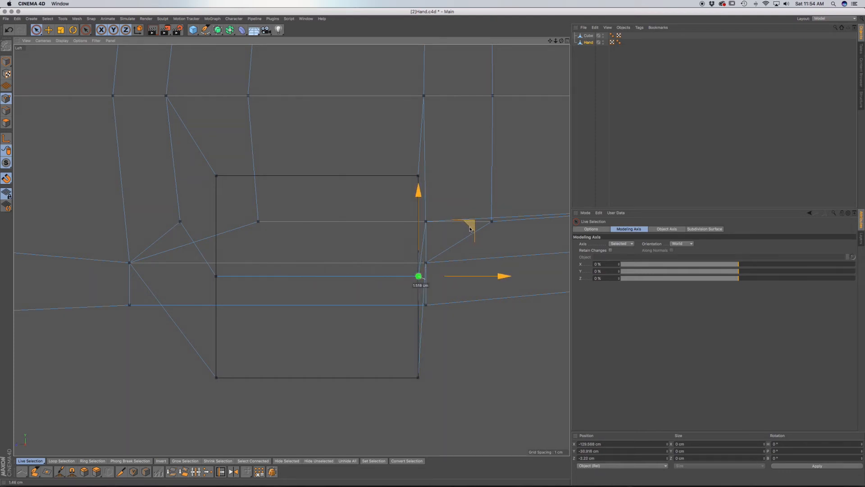
pyautogui.moveTo(470, 229); pyautogui.dragTo(469, 229)
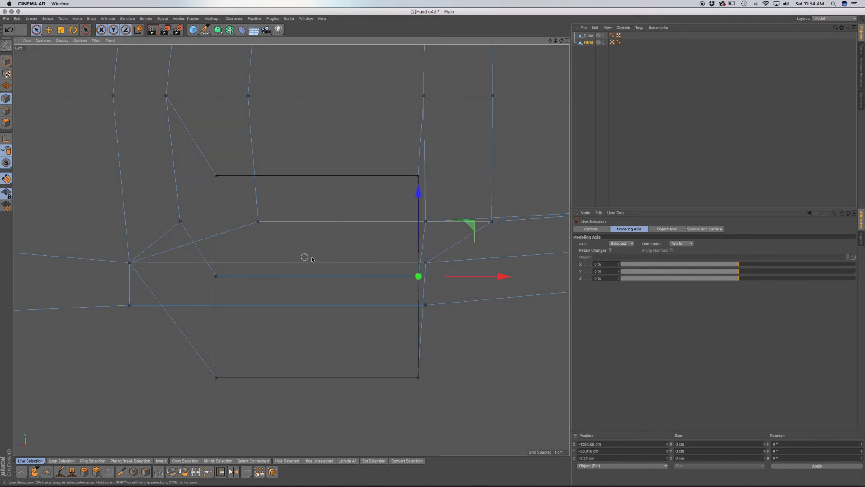
# In the front view, select the thumb stub's upper end points with Rectangle Selection and move them along X onto the reference square's plane
pyautogui.press('F1')
pyautogui.keyDown('alt'); pyautogui.moveTo(226, 344); pyautogui.dragTo(146, 293); pyautogui.keyUp('alt')
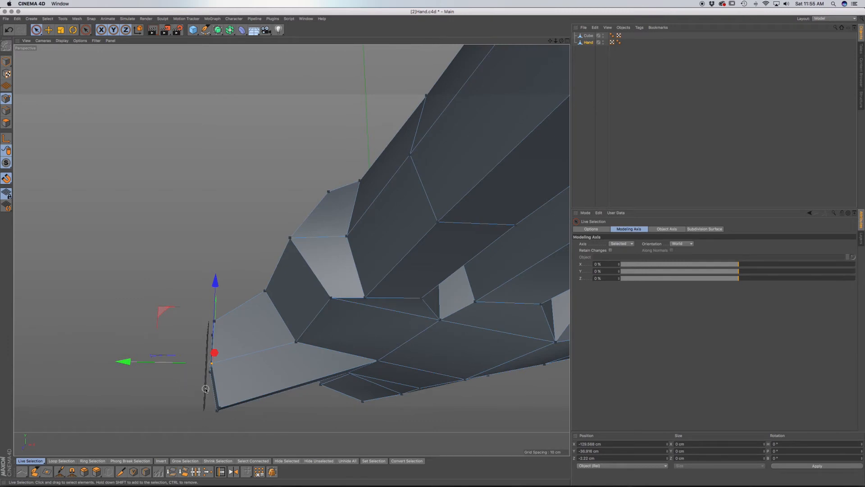
pyautogui.scroll(5, 205, 389)
pyautogui.keyDown('alt'); pyautogui.moveTo(230, 388); pyautogui.dragTo(249, 344); pyautogui.keyUp('alt')
pyautogui.scroll(-3, 244, 347)
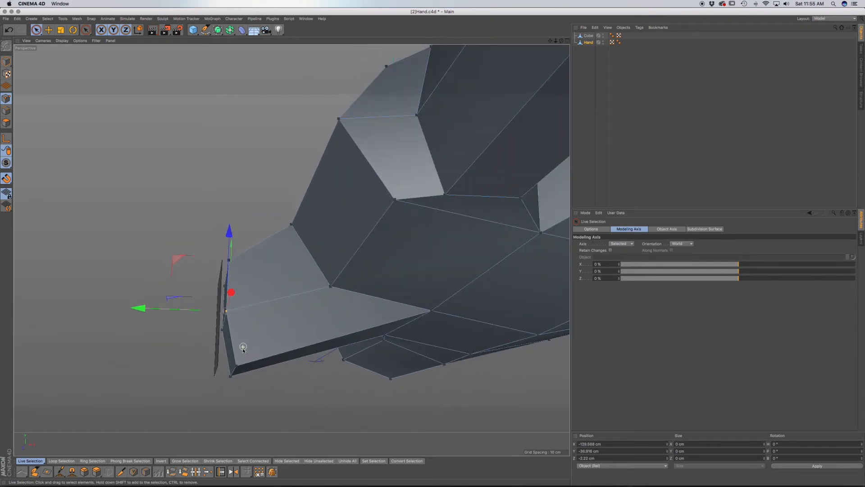
pyautogui.scroll(2, 243, 283)
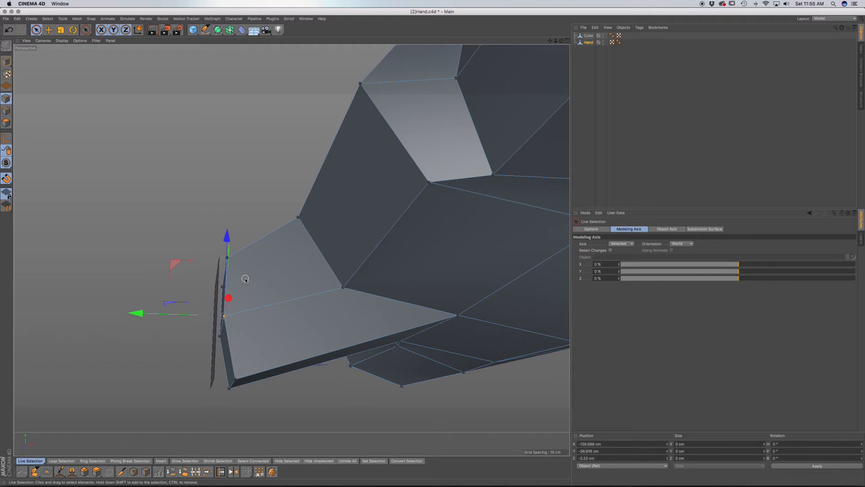
pyautogui.press('F4')
pyautogui.scroll(-4, 203, 278)
pyautogui.scroll(5, 150, 274)
pyautogui.scroll(2, 157, 304)
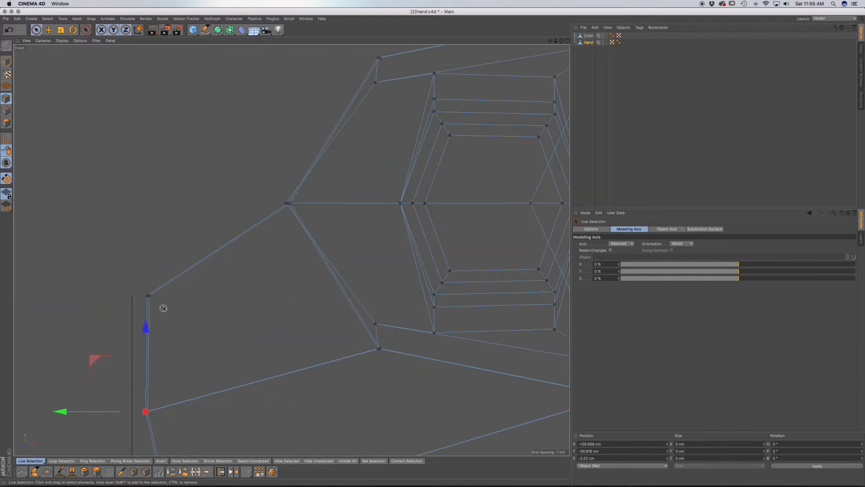
pyautogui.keyDown('alt'); pyautogui.moveTo(177, 315); pyautogui.dragTo(260, 284, button='middle'); pyautogui.keyUp('alt')
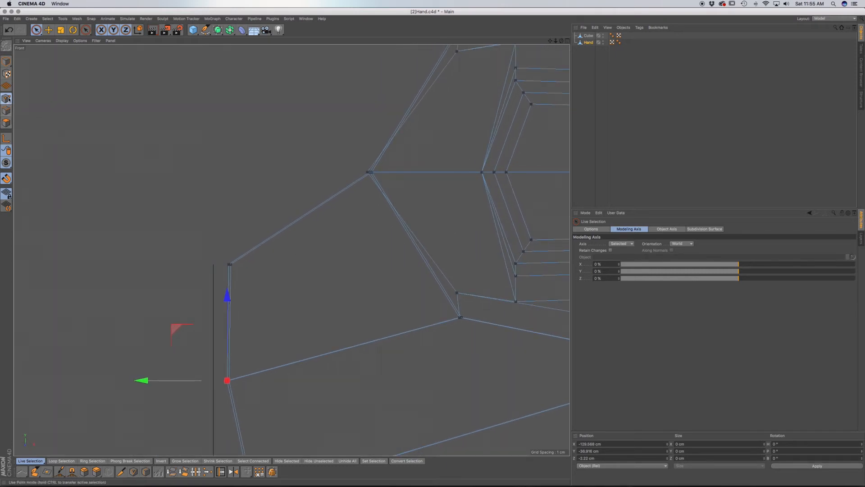
pyautogui.moveTo(36, 30); pyautogui.dragTo(58, 48)
pyautogui.moveTo(202, 234); pyautogui.dragTo(234, 276)
pyautogui.moveTo(171, 224); pyautogui.dragTo(156, 224)
# Move the thumb stub's lower and middle end points along X so they also line up with the reference square's plane
pyautogui.keyDown('alt'); pyautogui.moveTo(292, 250); pyautogui.dragTo(343, 197, button='middle'); pyautogui.keyUp('alt')
pyautogui.moveTo(321, 381); pyautogui.dragTo(242, 346)
pyautogui.moveTo(251, 310); pyautogui.dragTo(212, 313)
pyautogui.moveTo(287, 264); pyautogui.dragTo(210, 197)
pyautogui.press('F1')
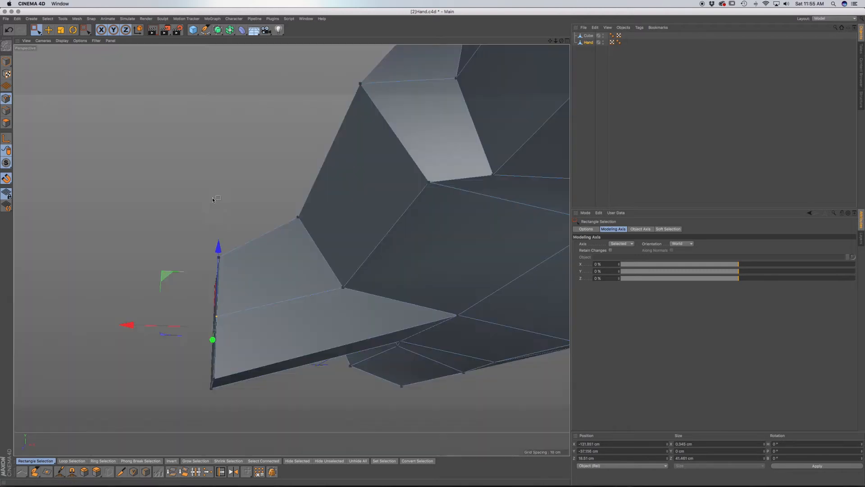
# Delete the Cube object that served as the reference square
pyautogui.click(588, 35)
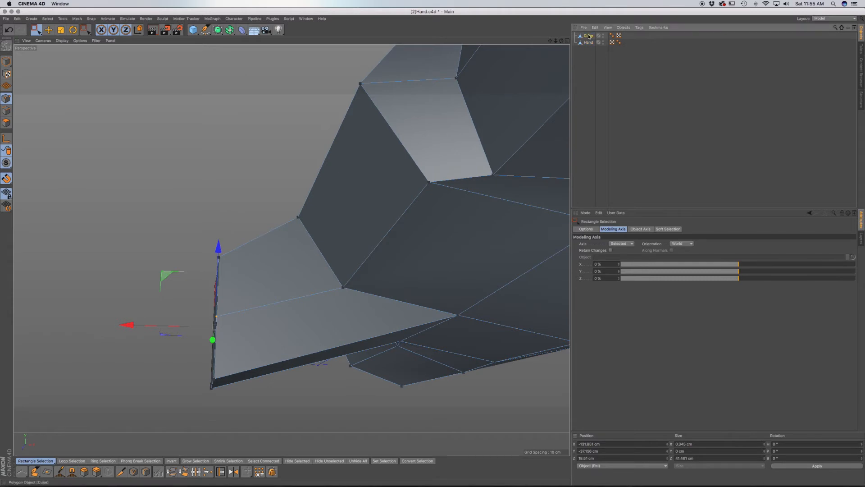
pyautogui.click(7, 60)
pyautogui.press('Delete')
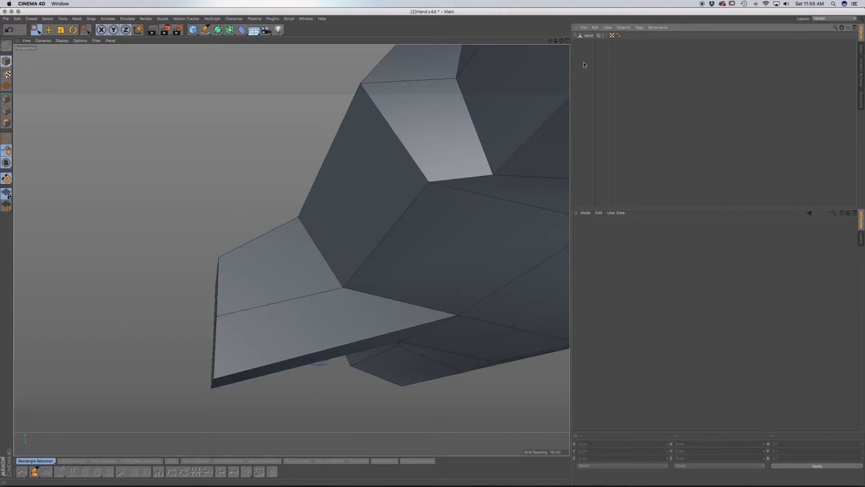
# Select the two end polygons of the hand's thumb stub and move them outward along X
pyautogui.keyDown('alt'); pyautogui.moveTo(225, 309); pyautogui.dragTo(347, 343); pyautogui.keyUp('alt')
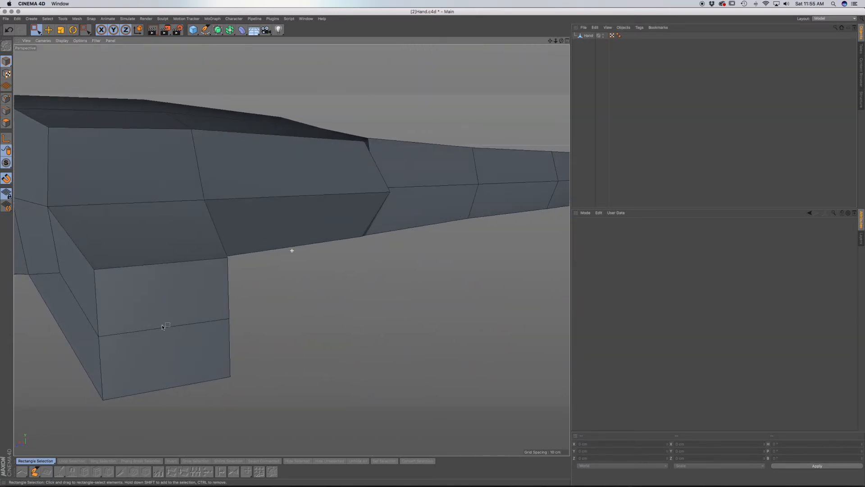
pyautogui.keyDown('alt'); pyautogui.moveTo(153, 324); pyautogui.dragTo(315, 323, button='middle'); pyautogui.keyUp('alt')
pyautogui.keyDown('alt'); pyautogui.moveTo(315, 322); pyautogui.dragTo(291, 326); pyautogui.keyUp('alt')
pyautogui.moveTo(36, 29); pyautogui.dragTo(49, 45)
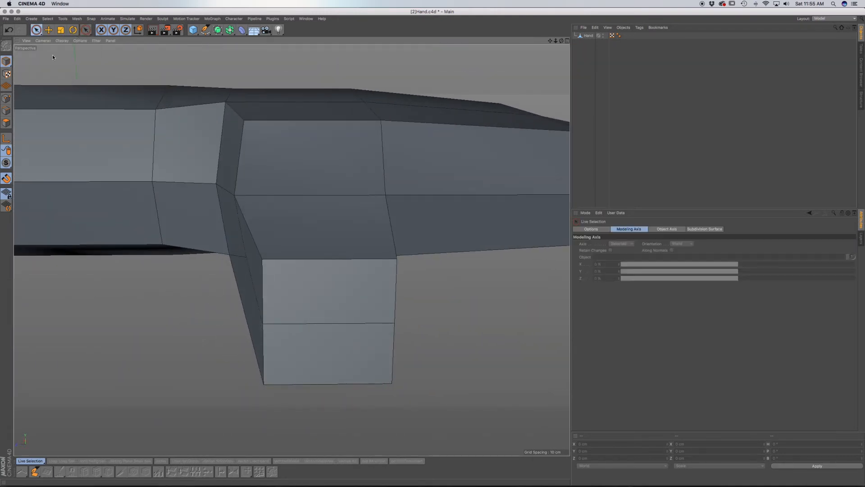
pyautogui.click(589, 36)
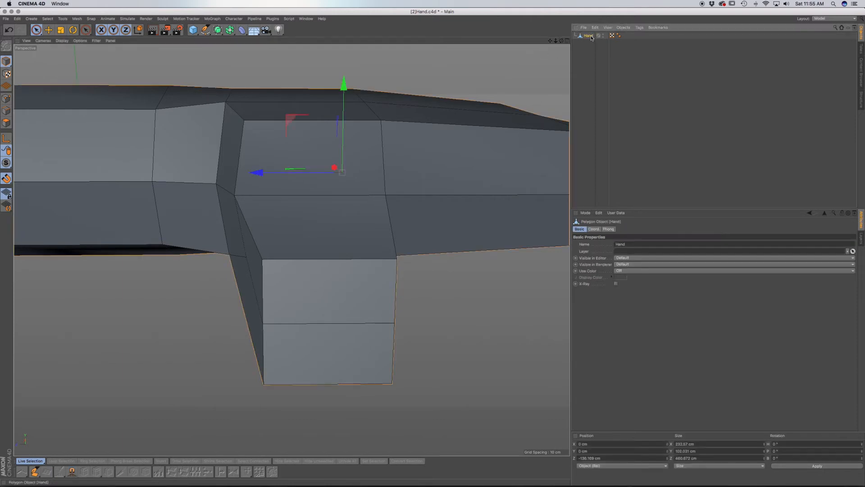
pyautogui.click(7, 123)
pyautogui.moveTo(324, 356); pyautogui.dragTo(319, 319)
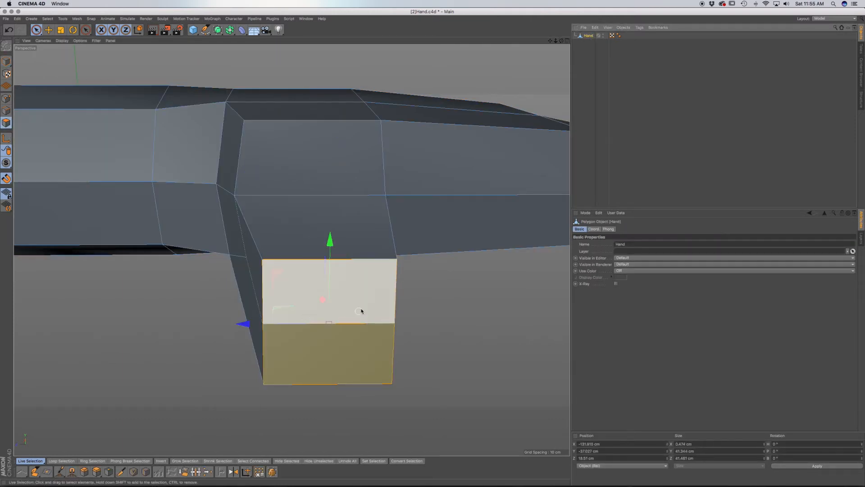
pyautogui.scroll(-4, 363, 311)
pyautogui.keyDown('alt'); pyautogui.moveTo(370, 309); pyautogui.dragTo(332, 283); pyautogui.keyUp('alt')
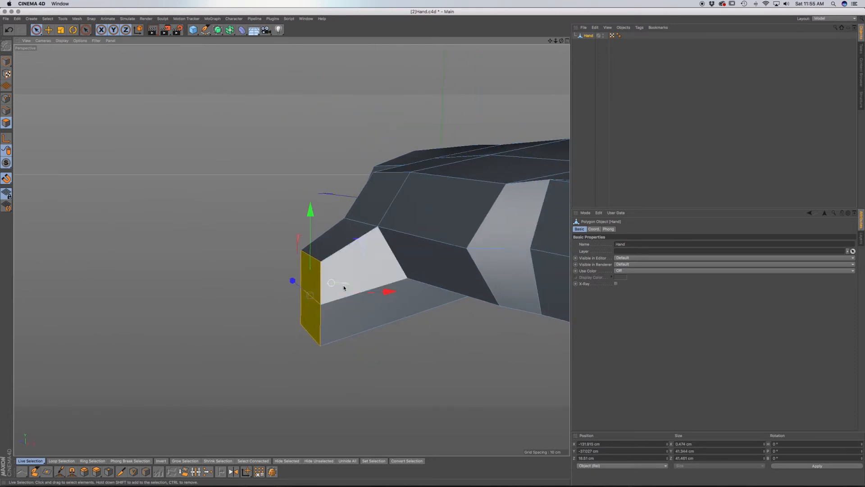
pyautogui.moveTo(389, 293); pyautogui.dragTo(364, 337)
pyautogui.scroll(-4, 311, 297)
# Extrude the thumb's end polygons about 29.4 cm and scale them down to about 29.9 by 30.0 cm
pyautogui.press('d')
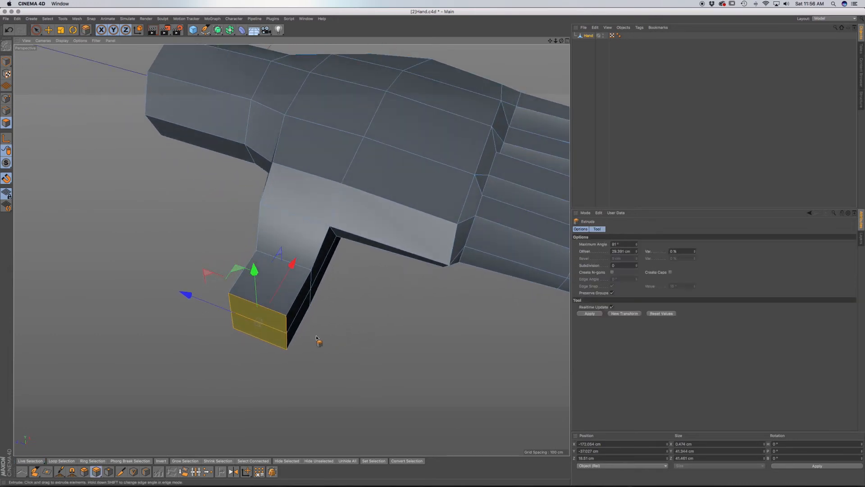
pyautogui.press('t')
pyautogui.moveTo(352, 332); pyautogui.dragTo(323, 349)
pyautogui.press('e')
pyautogui.press('super+z')
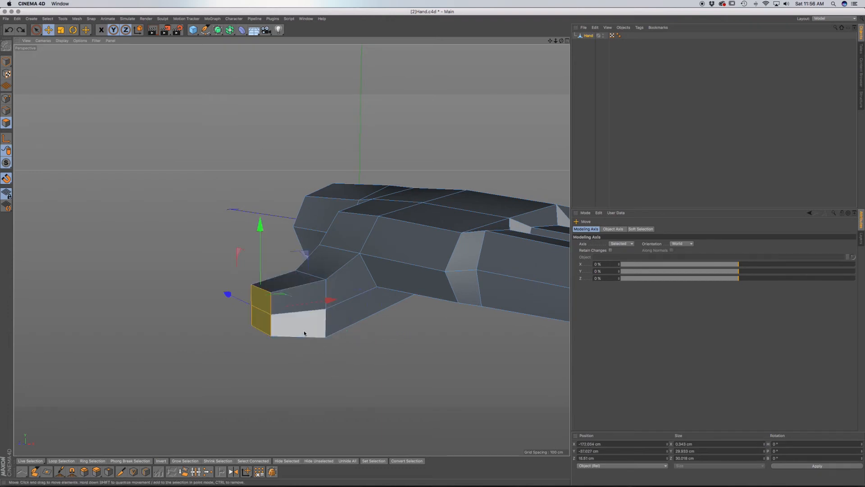
# Extrude the thumb's end again to about X -207.3 cm and scale it down to about 24.3 by 24.7 cm
pyautogui.press('d')
pyautogui.moveTo(309, 328); pyautogui.dragTo(280, 311)
pyautogui.press('t')
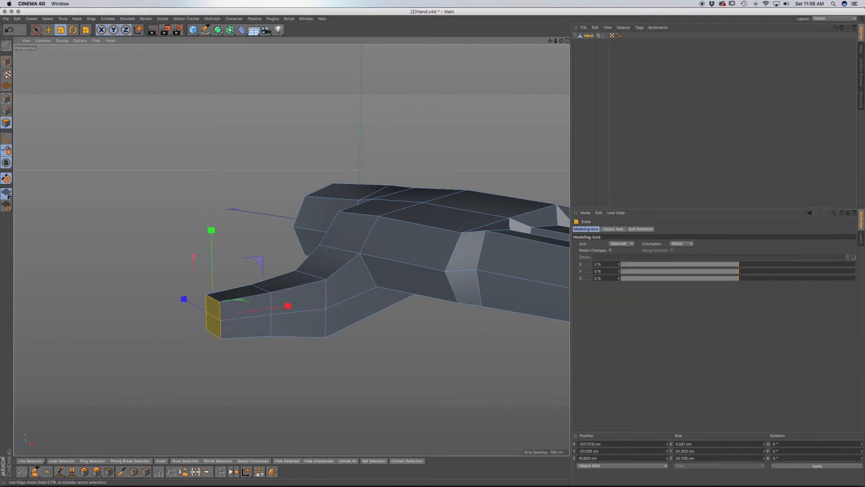
# Select the outer corner edges running along both sides of the thumb, above and below, from its base to its tip
pyautogui.click(37, 30)
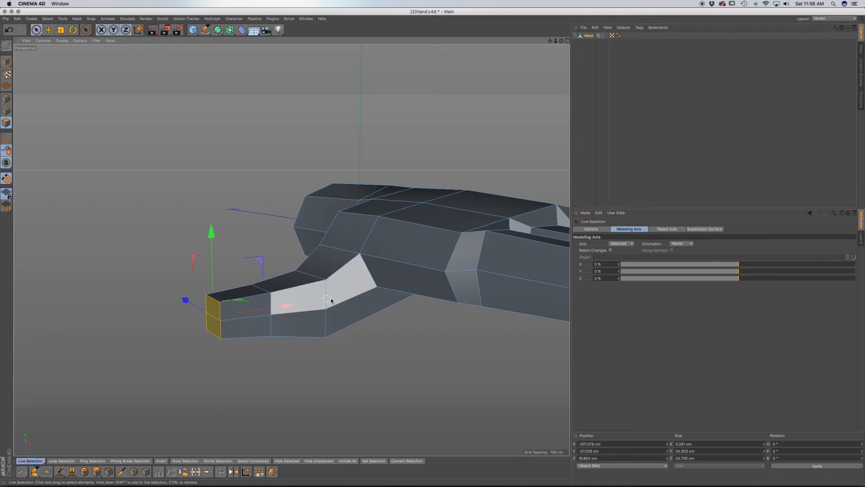
pyautogui.keyDown('alt'); pyautogui.moveTo(306, 306); pyautogui.dragTo(385, 293); pyautogui.keyUp('alt')
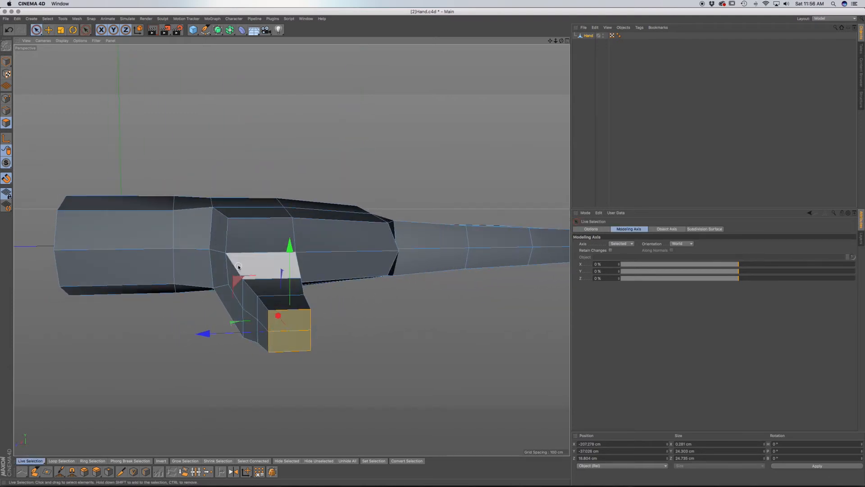
pyautogui.click(7, 110)
pyautogui.keyDown('alt'); pyautogui.moveTo(236, 276); pyautogui.dragTo(281, 229); pyautogui.keyUp('alt')
pyautogui.keyDown('alt'); pyautogui.moveTo(269, 219); pyautogui.dragTo(262, 243); pyautogui.keyUp('alt')
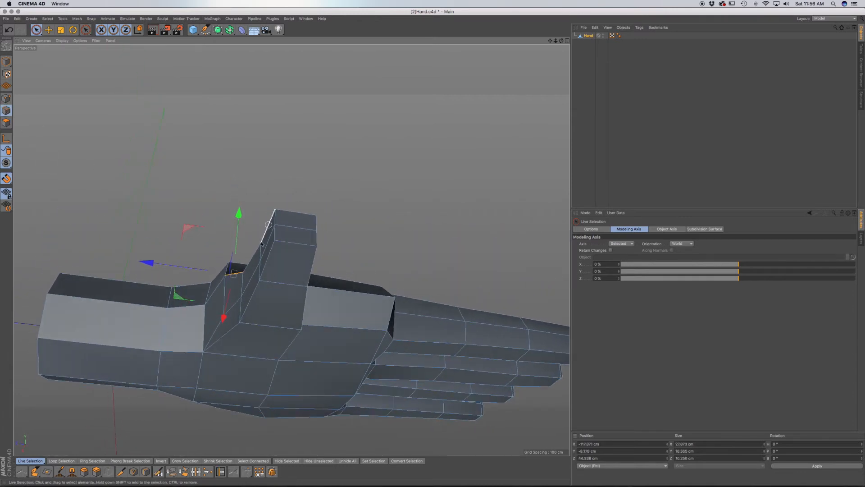
pyautogui.keyDown('shift'); pyautogui.click(237, 330); pyautogui.keyUp('shift')
pyautogui.keyDown('shift'); pyautogui.click(272, 282); pyautogui.keyUp('shift')
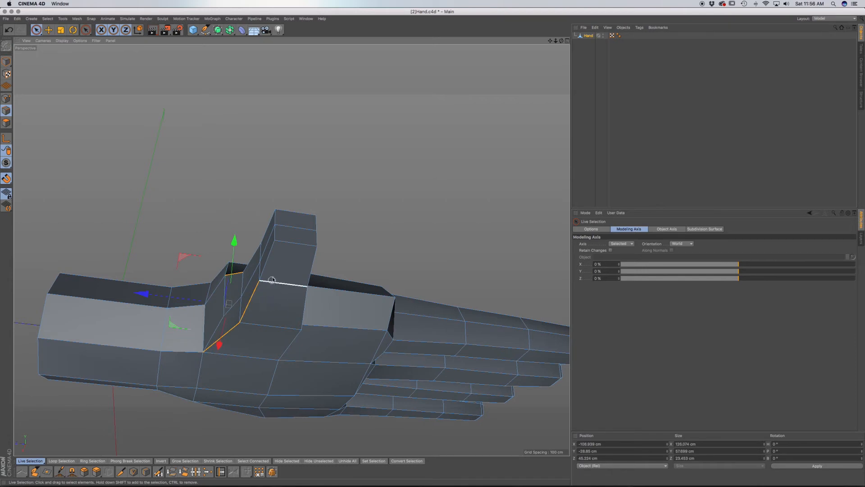
pyautogui.keyDown('shift'); pyautogui.click(271, 266); pyautogui.keyUp('shift')
pyautogui.keyDown('alt'); pyautogui.moveTo(286, 269); pyautogui.dragTo(275, 268); pyautogui.keyUp('alt')
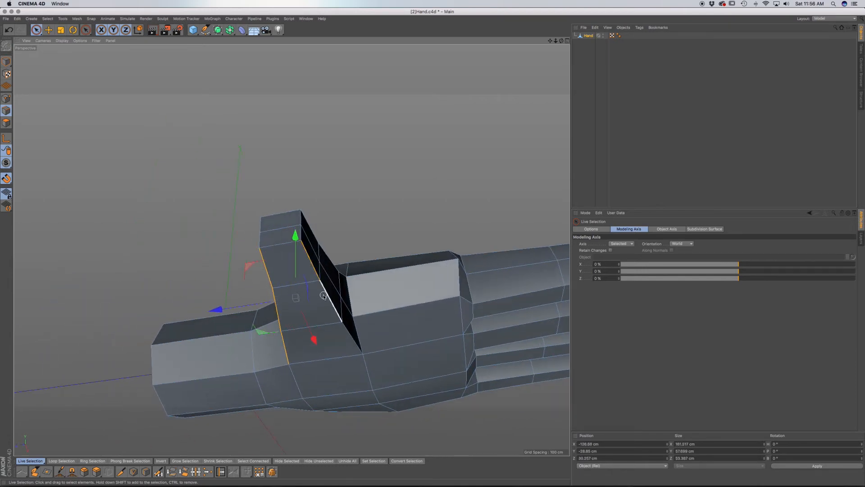
pyautogui.keyDown('alt'); pyautogui.moveTo(345, 351); pyautogui.dragTo(332, 346); pyautogui.keyUp('alt')
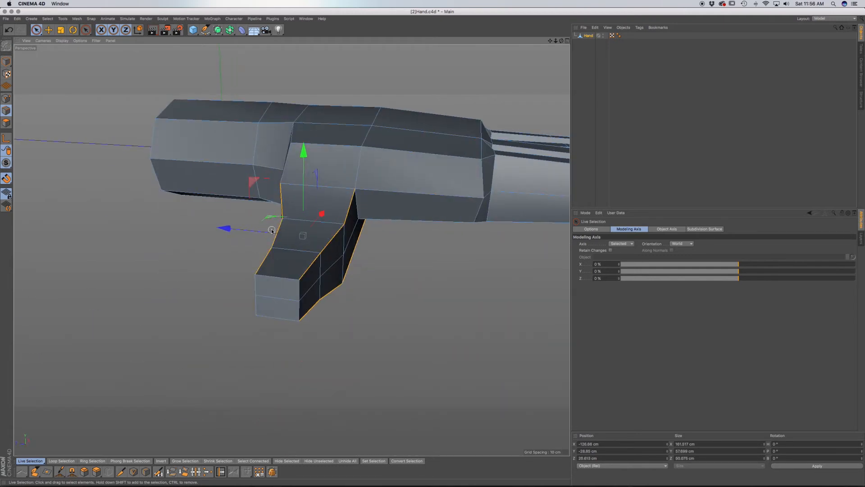
pyautogui.keyDown('alt'); pyautogui.moveTo(298, 274); pyautogui.dragTo(326, 256); pyautogui.keyUp('alt')
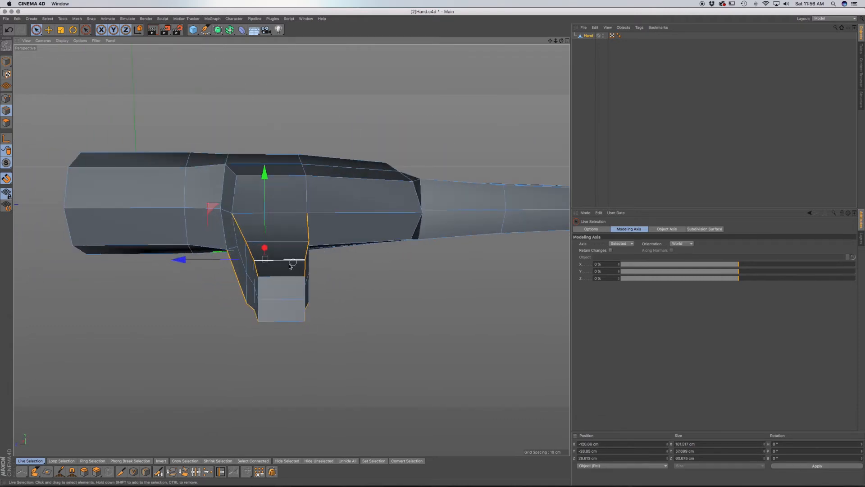
# Scale the selected thumb edges inward along Z and Y, to about 49.6 cm in Y, to give the thumb a rounder profile
pyautogui.press('t')
pyautogui.moveTo(178, 261); pyautogui.dragTo(191, 262)
pyautogui.moveTo(266, 172); pyautogui.dragTo(267, 190)
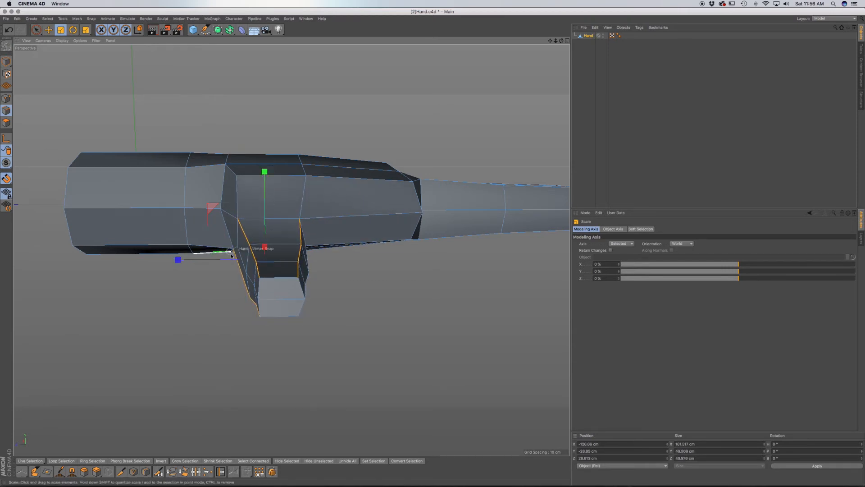
pyautogui.moveTo(178, 259); pyautogui.dragTo(186, 258)
pyautogui.keyDown('alt'); pyautogui.moveTo(285, 300); pyautogui.dragTo(311, 292); pyautogui.keyUp('alt')
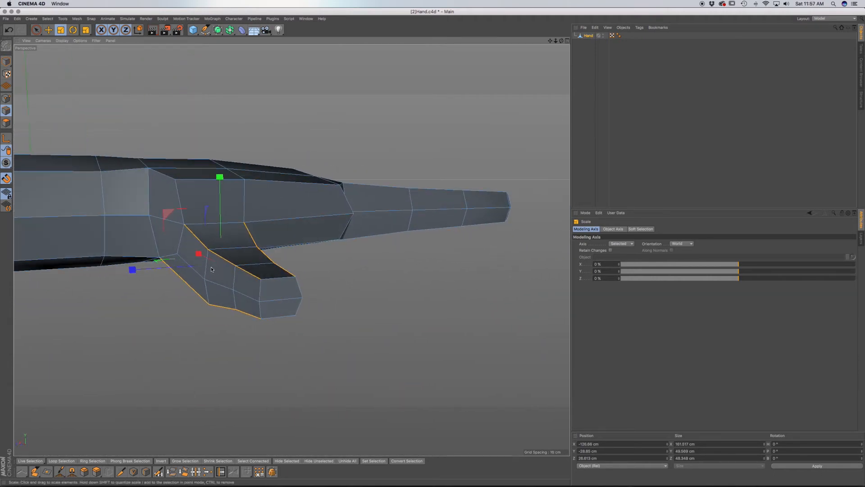
pyautogui.click(36, 29)
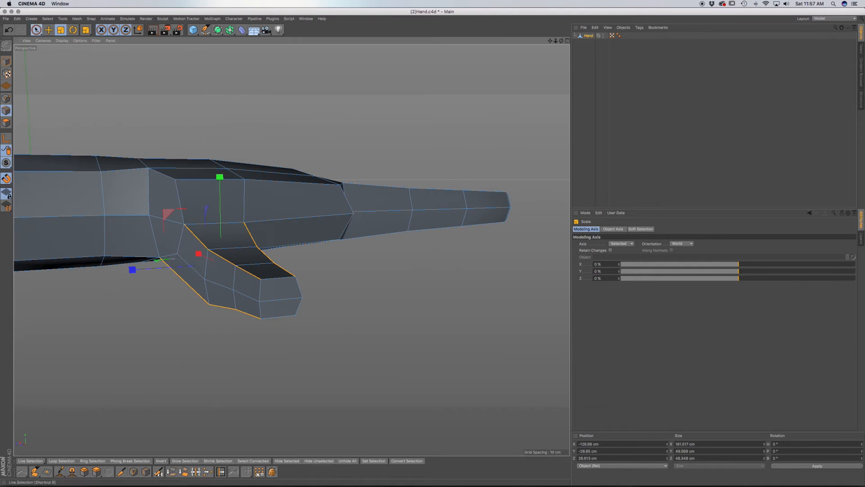
pyautogui.click(201, 276)
pyautogui.keyDown('shift'); pyautogui.click(220, 284); pyautogui.keyUp('shift')
pyautogui.keyDown('shift'); pyautogui.click(247, 296); pyautogui.keyUp('shift')
pyautogui.keyDown('alt'); pyautogui.moveTo(248, 295); pyautogui.dragTo(155, 271); pyautogui.keyUp('alt')
pyautogui.keyDown('alt'); pyautogui.moveTo(271, 293); pyautogui.dragTo(278, 332); pyautogui.keyUp('alt')
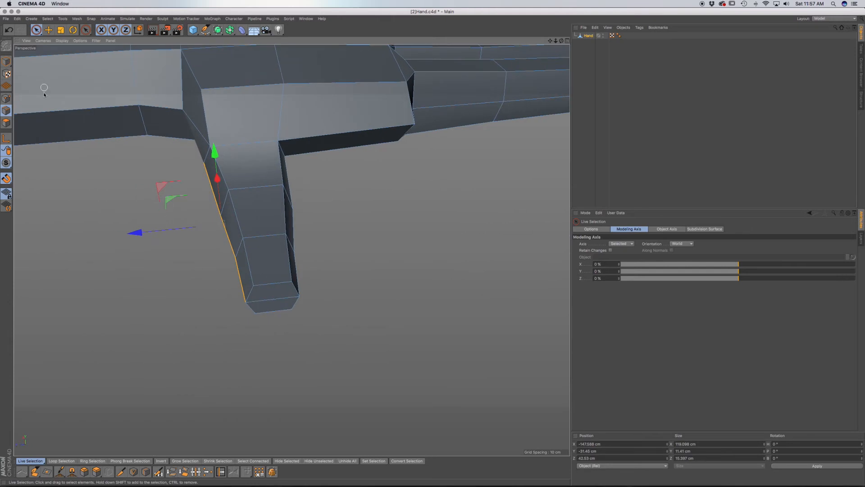
pyautogui.click(37, 33)
pyautogui.click(64, 42)
pyautogui.click(32, 181)
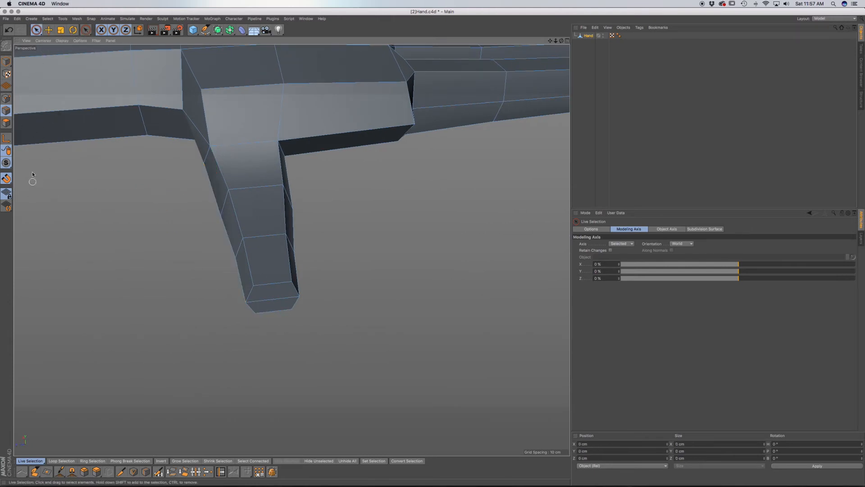
# Inset the thumb's end polygons by about 2.2 cm and move them outward along X to about -208.9 cm
pyautogui.click(7, 123)
pyautogui.click(280, 298)
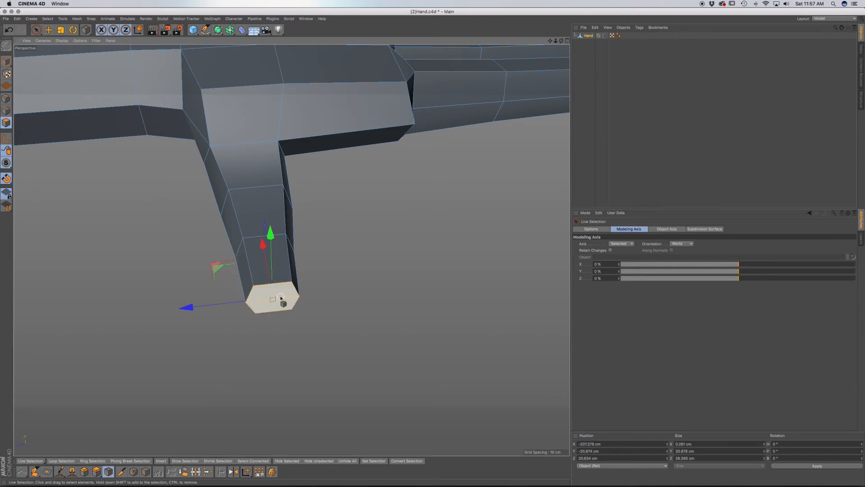
pyautogui.press('i')
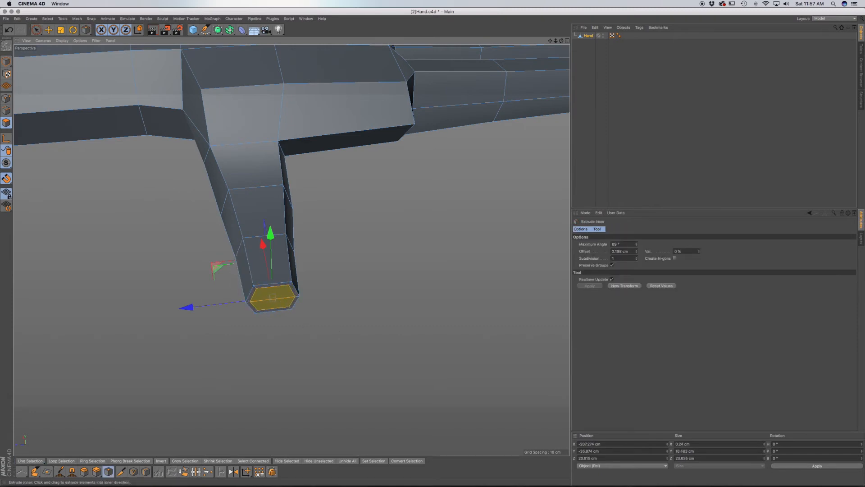
pyautogui.press('e')
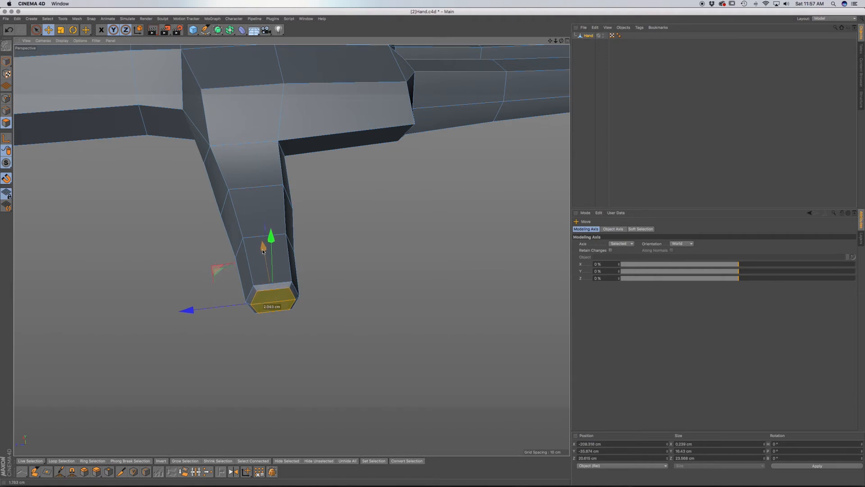
pyautogui.moveTo(263, 251); pyautogui.dragTo(262, 251)
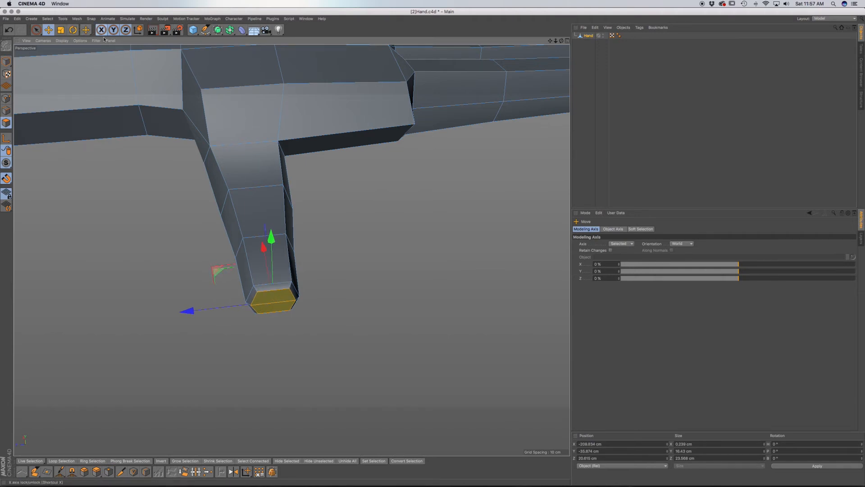
pyautogui.keyDown('alt'); pyautogui.moveTo(279, 299); pyautogui.dragTo(208, 280); pyautogui.keyUp('alt')
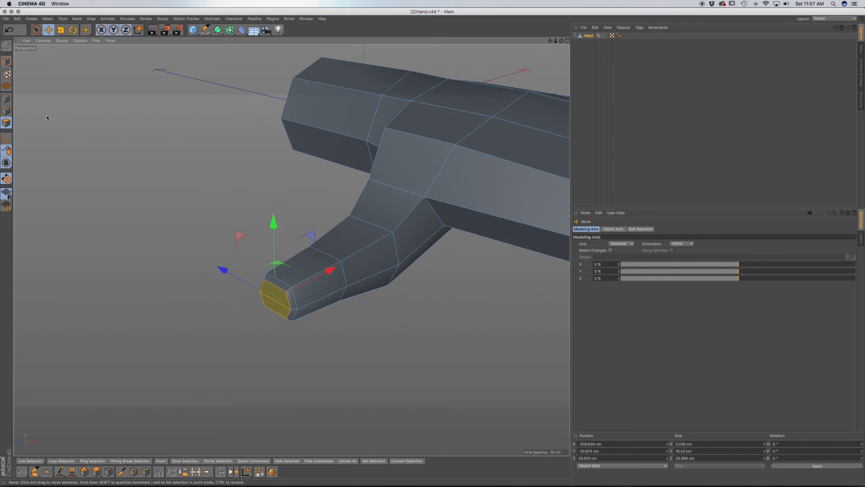
# Grow the polygon selection from the thumb's tip until it covers the two outer thumb segments
pyautogui.press('u')
pyautogui.press('y')
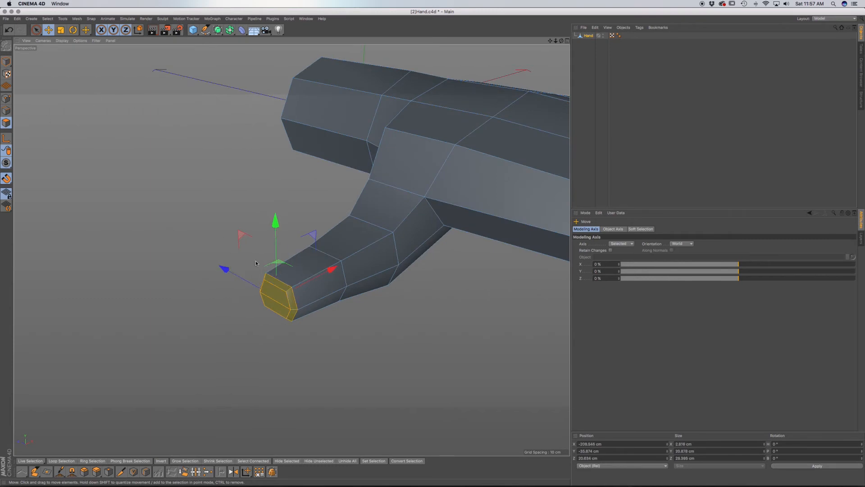
pyautogui.press('u')
pyautogui.press('y')
pyautogui.press('u')
pyautogui.press('y')
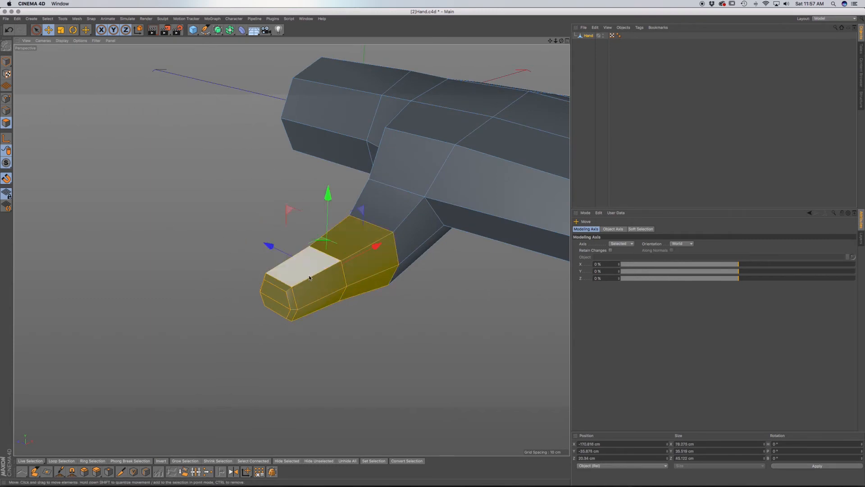
pyautogui.keyDown('alt'); pyautogui.moveTo(400, 221); pyautogui.dragTo(279, 257, button='middle'); pyautogui.keyUp('alt')
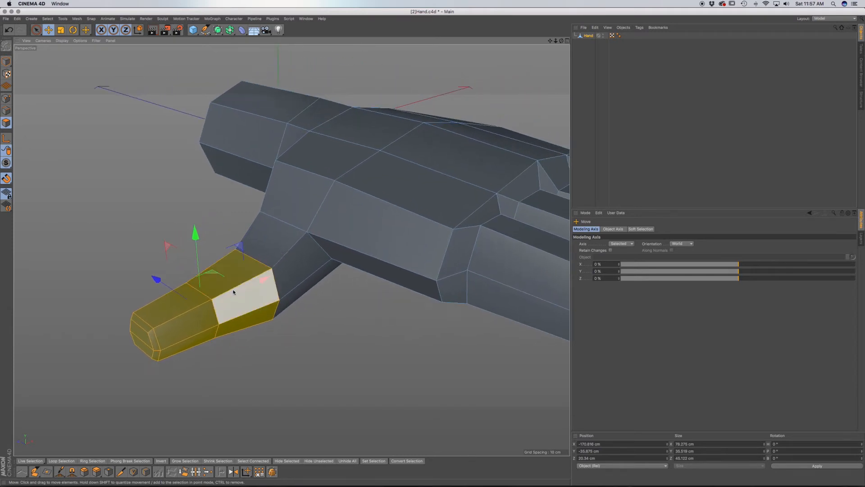
pyautogui.scroll(-5, 233, 290)
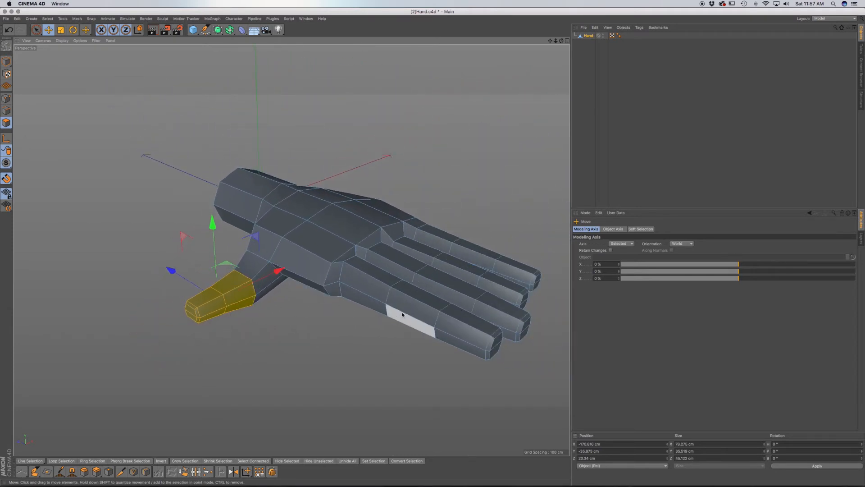
pyautogui.keyDown('alt'); pyautogui.moveTo(372, 277); pyautogui.dragTo(388, 264); pyautogui.keyUp('alt')
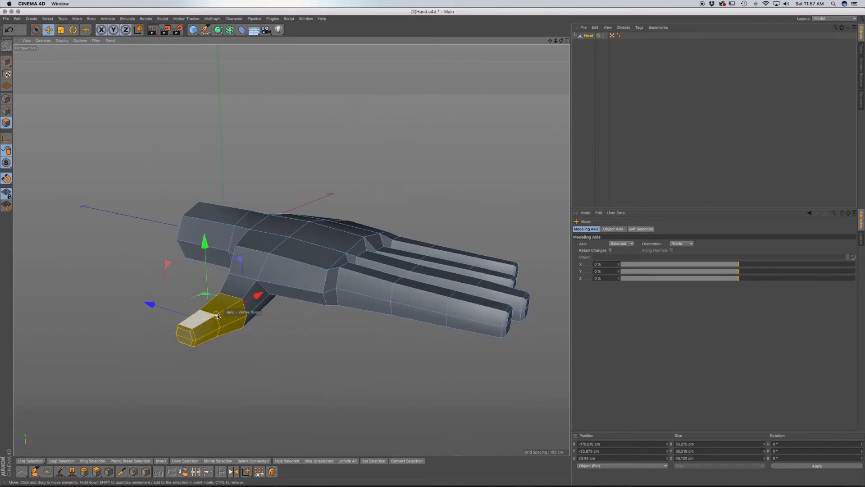
pyautogui.press('r')
pyautogui.moveTo(184, 304); pyautogui.dragTo(184, 299)
pyautogui.press('super+z')
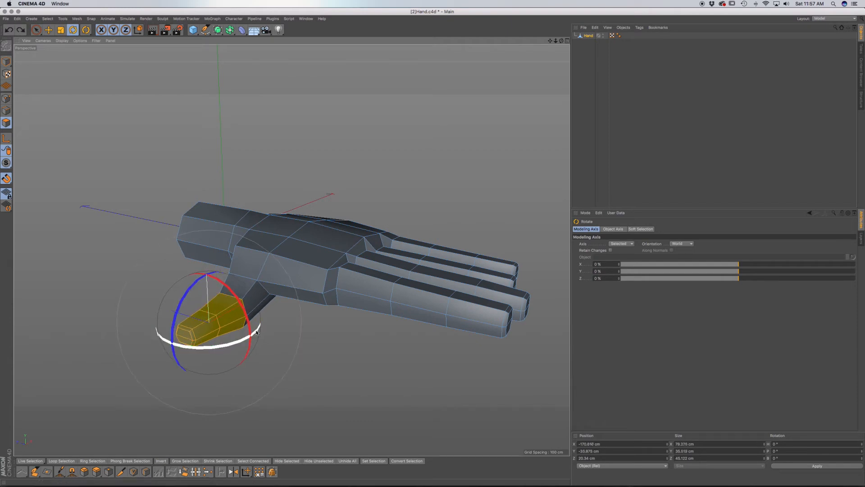
# Move the modeling axis of the selected polygons about 42 cm inward along X to the thumb's lower joint
pyautogui.scroll(5, 230, 318)
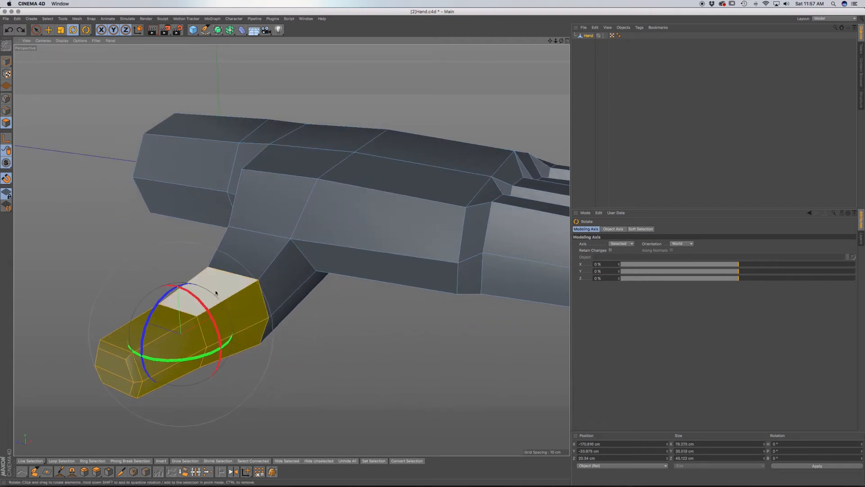
pyautogui.keyDown('alt'); pyautogui.moveTo(218, 299); pyautogui.dragTo(215, 360); pyautogui.keyUp('alt')
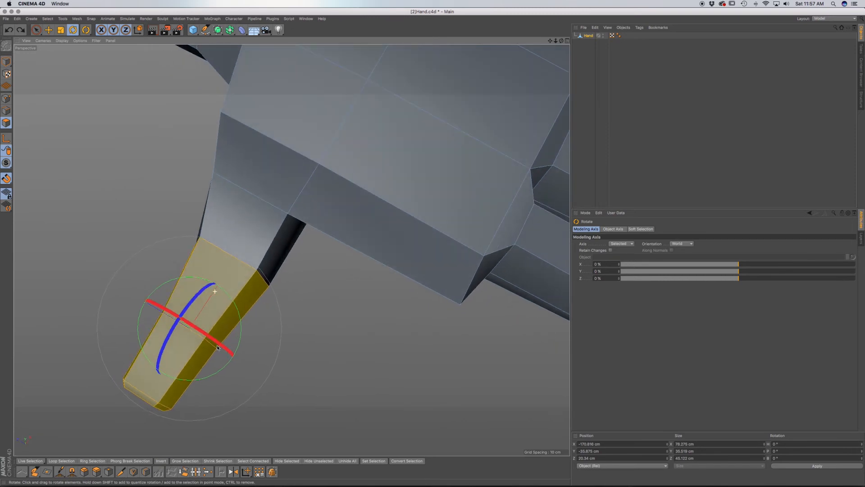
pyautogui.click(5, 139)
pyautogui.press('e')
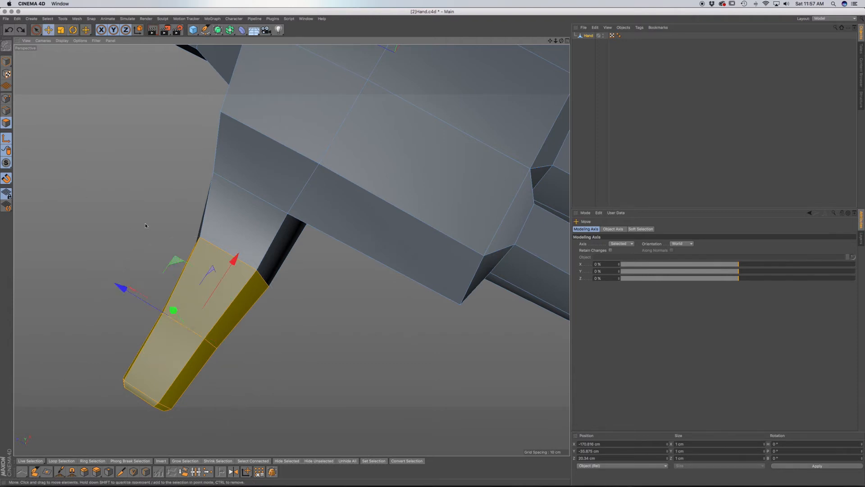
pyautogui.moveTo(239, 255); pyautogui.dragTo(282, 194)
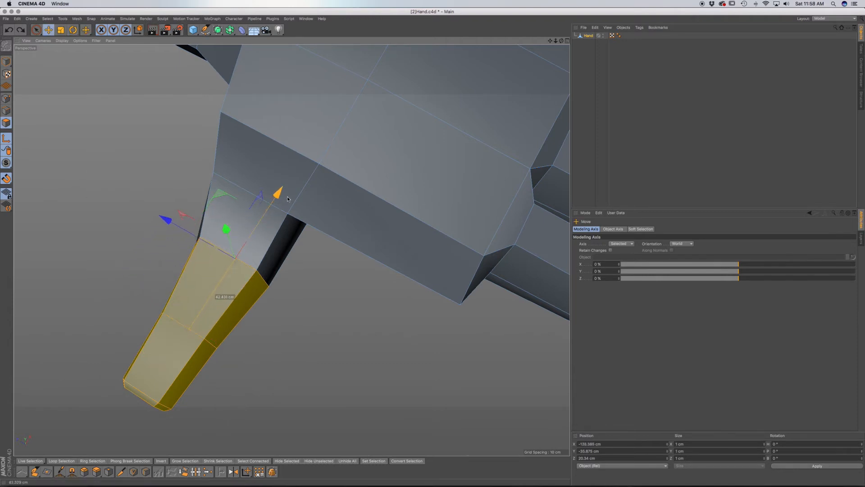
pyautogui.click(7, 140)
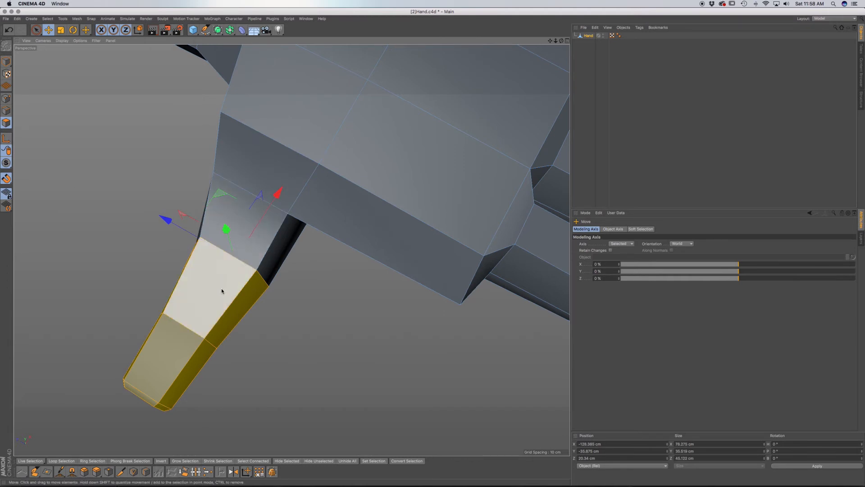
# Rotate the two outer thumb segments about the lower joint so the thumb bends downward and toward the fingers
pyautogui.press('r')
pyautogui.moveTo(219, 269); pyautogui.dragTo(207, 251)
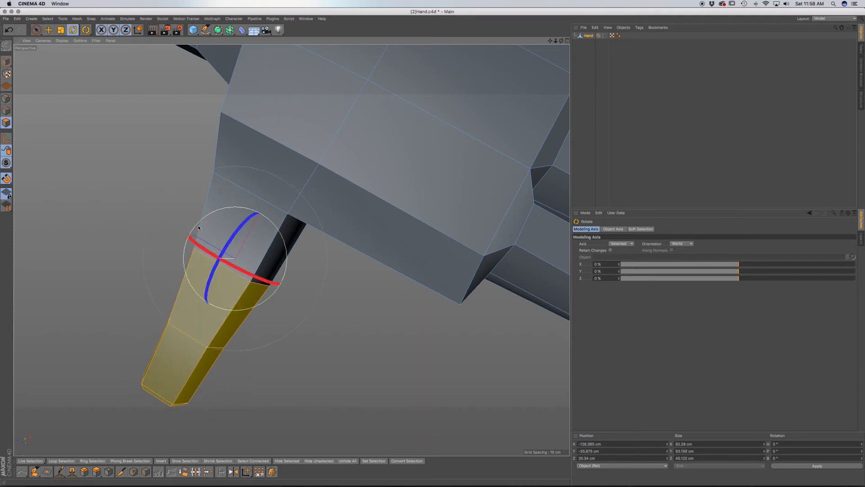
pyautogui.moveTo(195, 229); pyautogui.dragTo(192, 242)
pyautogui.keyDown('alt'); pyautogui.moveTo(237, 285); pyautogui.dragTo(258, 285); pyautogui.keyUp('alt')
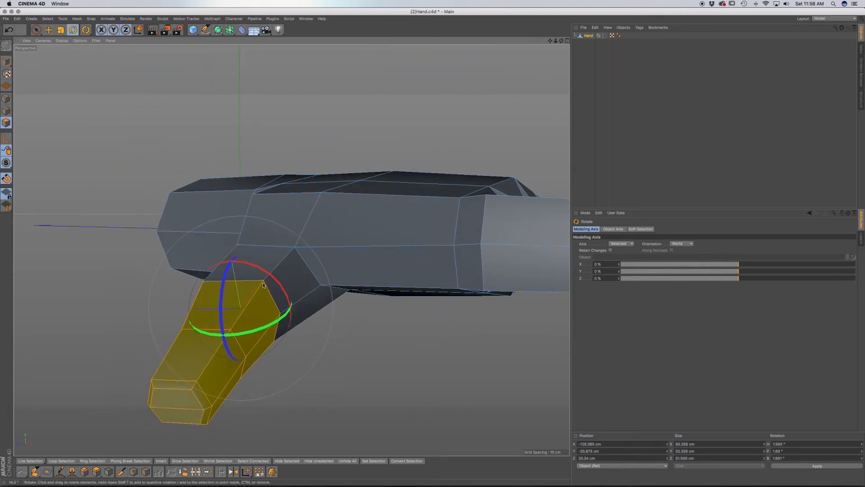
pyautogui.moveTo(242, 333); pyautogui.dragTo(215, 341)
pyautogui.moveTo(267, 313); pyautogui.dragTo(271, 311)
# Remove the loop of polygons nearer the palm from the selection, keeping only the thumb's outermost segment and tip
pyautogui.press('u')
pyautogui.press('l')
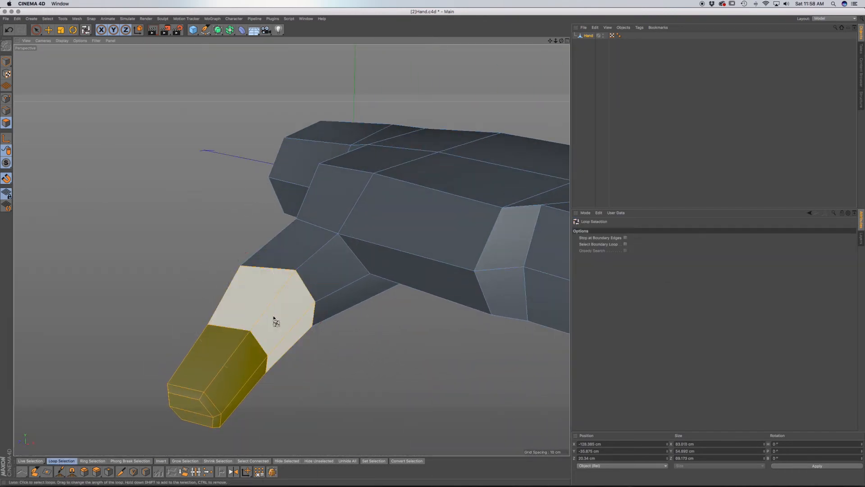
pyautogui.keyDown('ctrl'); pyautogui.click(266, 311); pyautogui.keyUp('ctrl')
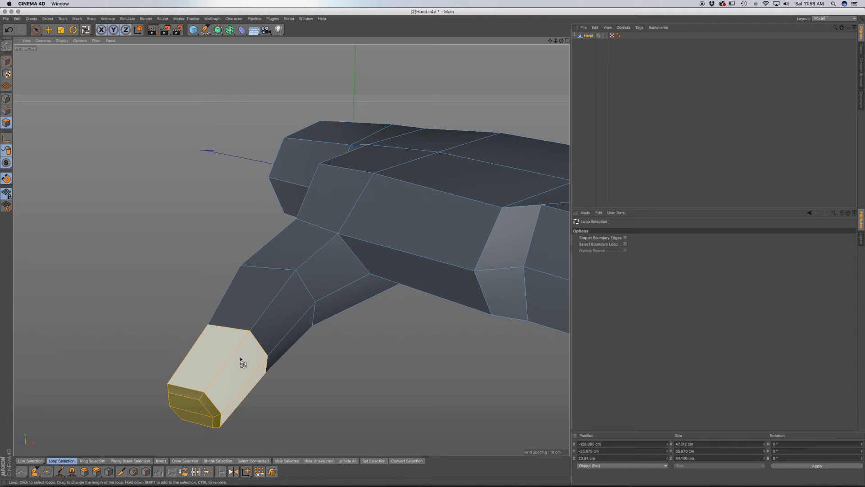
# Move the modeling axis of the thumb's outermost segment toward the joint at its inner end
pyautogui.press('e')
pyautogui.press('l')
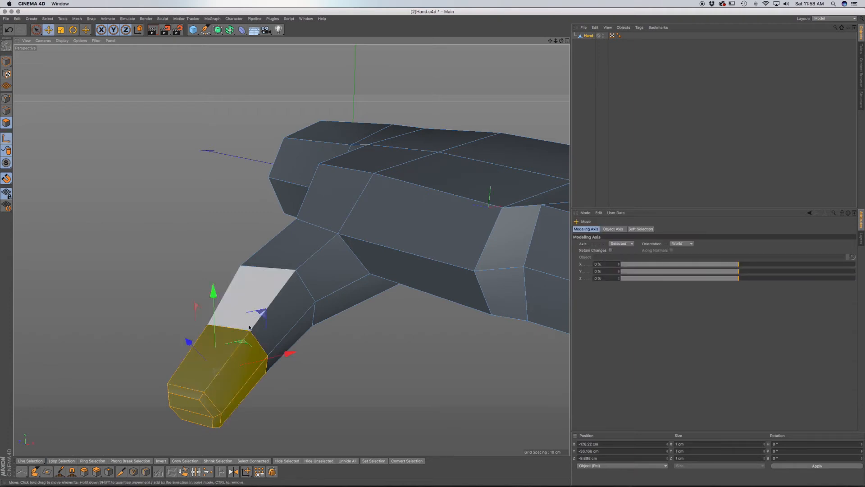
pyautogui.keyDown('alt'); pyautogui.moveTo(243, 349); pyautogui.dragTo(235, 335); pyautogui.keyUp('alt')
pyautogui.moveTo(217, 304); pyautogui.dragTo(220, 262)
# Rotate the thumb's outermost segment about its joint so the tip bends toward the fingers
pyautogui.press('r')
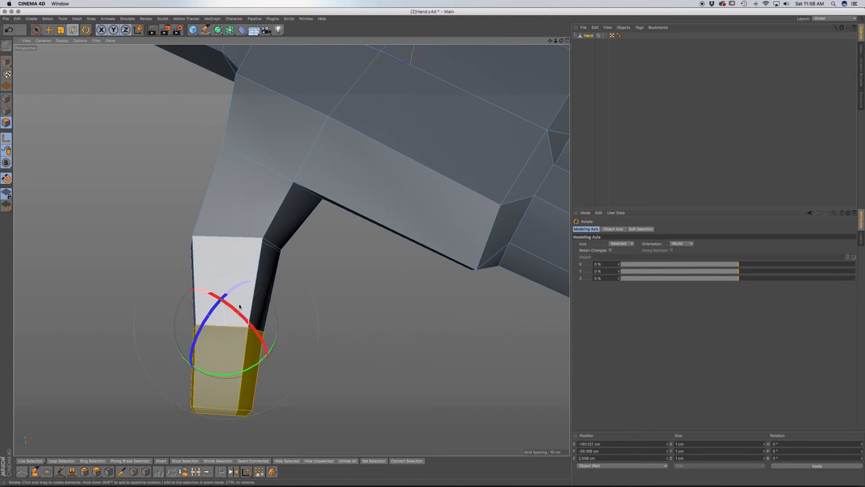
pyautogui.moveTo(215, 374); pyautogui.dragTo(193, 308)
pyautogui.moveTo(257, 393); pyautogui.dragTo(317, 437)
pyautogui.scroll(-5, 273, 404)
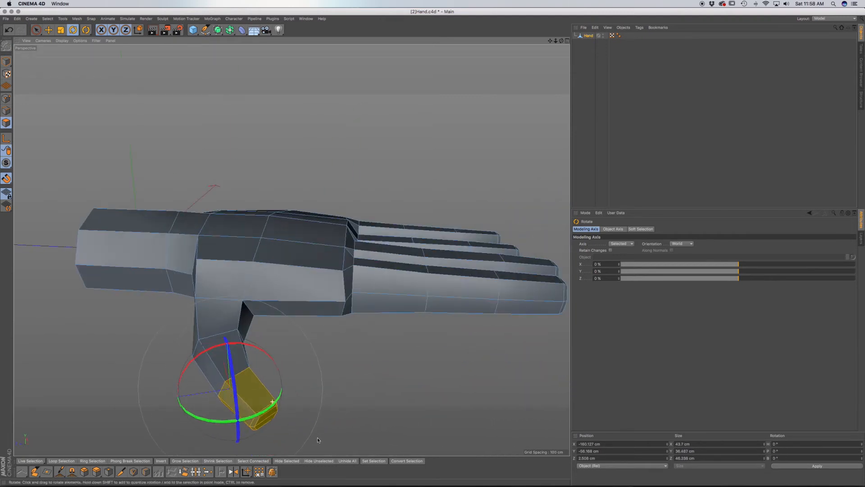
# Examine the bent thumb and the straight fingers from several angles to judge the hand's overall shape
pyautogui.keyDown('alt'); pyautogui.moveTo(288, 364); pyautogui.dragTo(221, 252); pyautogui.keyUp('alt')
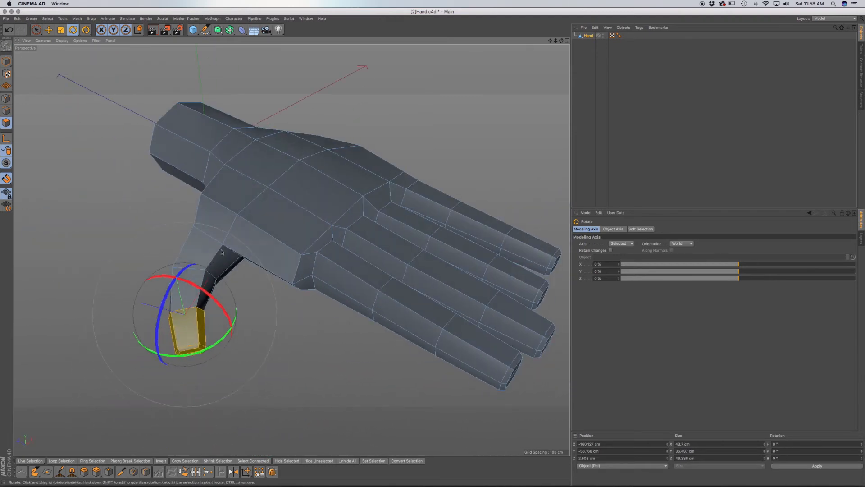
pyautogui.click(36, 29)
pyautogui.click(7, 61)
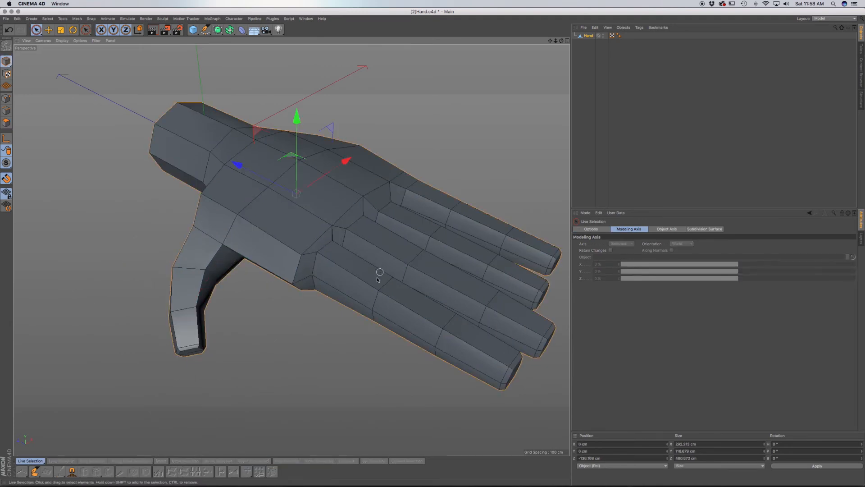
pyautogui.click(6, 123)
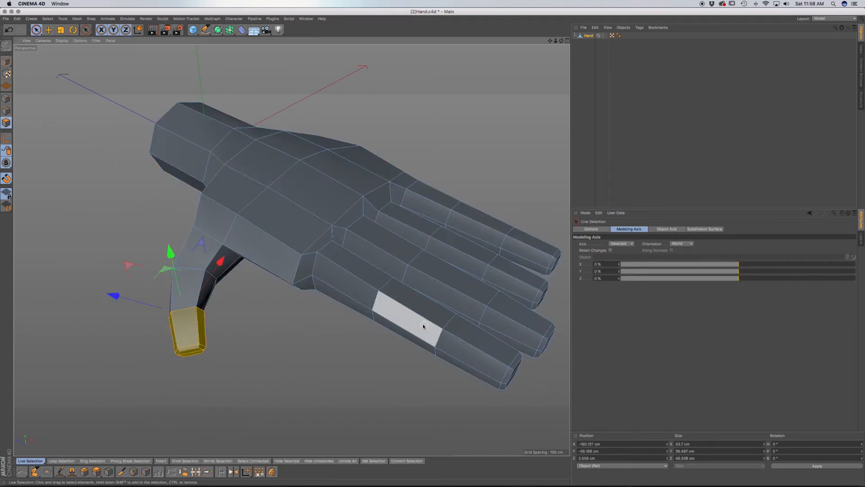
pyautogui.keyDown('alt'); pyautogui.moveTo(416, 325); pyautogui.dragTo(361, 330, button='middle'); pyautogui.keyUp('alt')
pyautogui.keyDown('alt'); pyautogui.moveTo(396, 334); pyautogui.dragTo(421, 315); pyautogui.keyUp('alt')
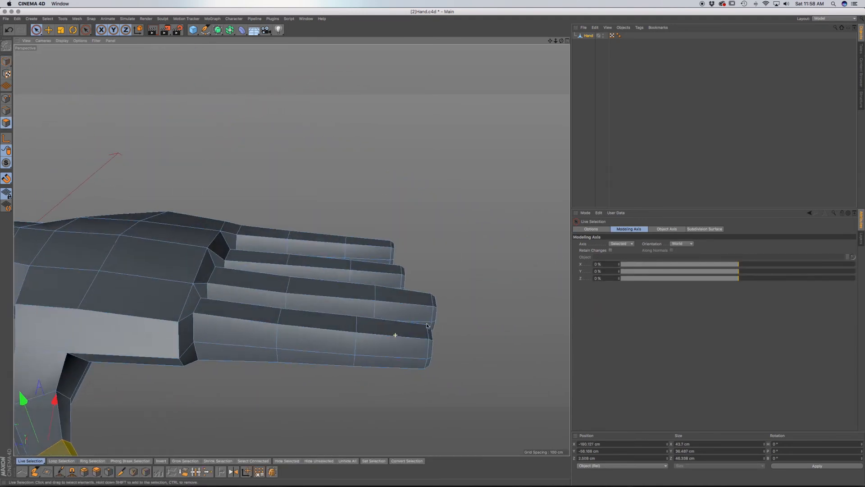
pyautogui.keyDown('alt'); pyautogui.moveTo(414, 326); pyautogui.dragTo(415, 301, button='middle'); pyautogui.keyUp('alt')
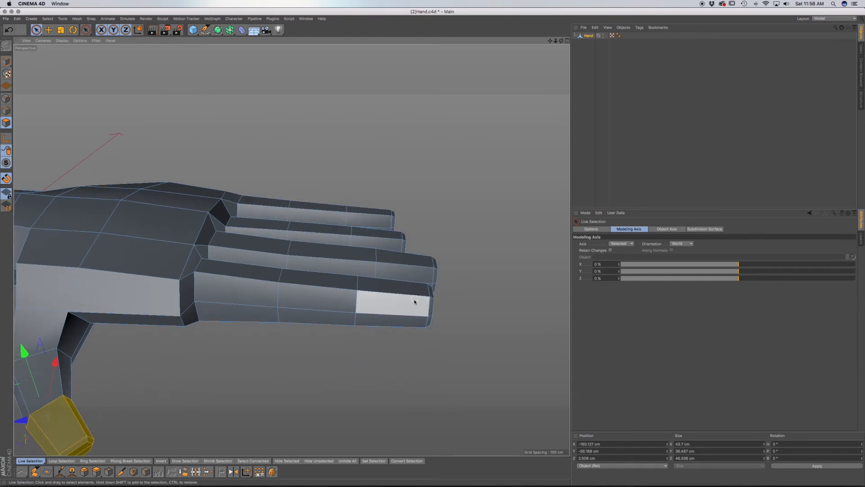
pyautogui.click(583, 37)
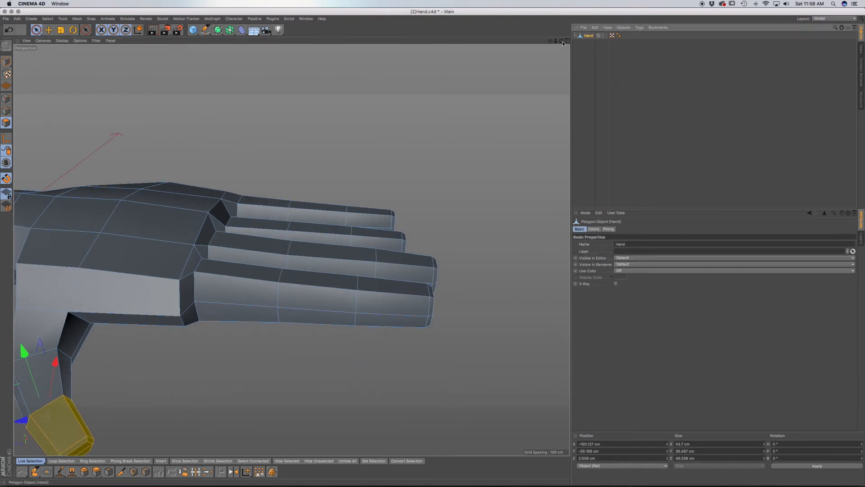
pyautogui.click(40, 34)
pyautogui.keyDown('alt'); pyautogui.moveTo(434, 267); pyautogui.dragTo(364, 232); pyautogui.keyUp('alt')
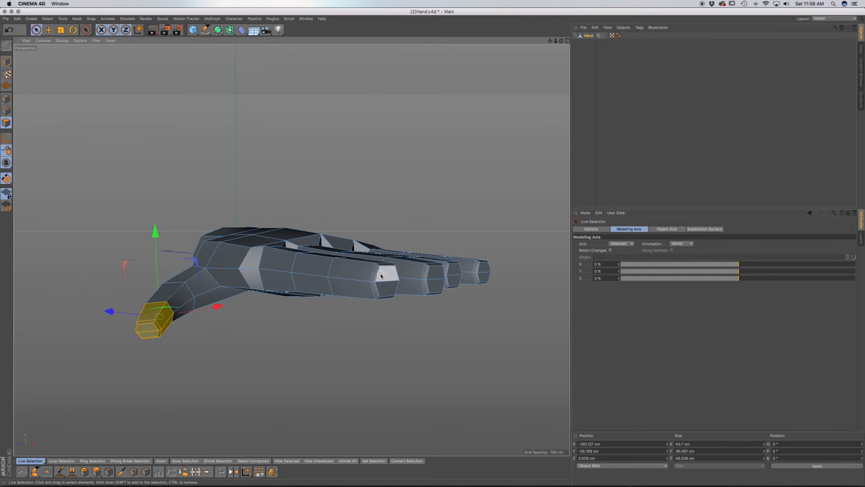
# Select the index finger's end polygons and grow the selection to cover the whole finger up to the knuckle
pyautogui.click(389, 279)
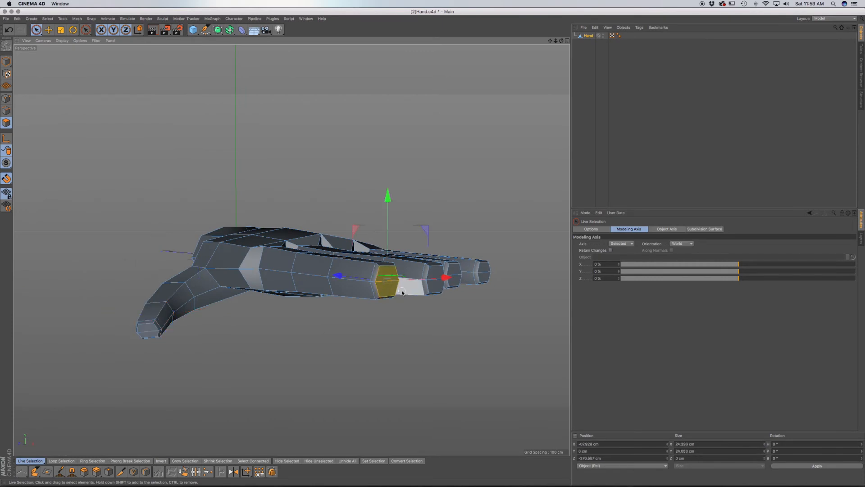
pyautogui.press('u')
pyautogui.press('y')
pyautogui.press('u')
pyautogui.press('y')
pyautogui.press('u')
pyautogui.press('y')
pyautogui.press('u')
pyautogui.press('y')
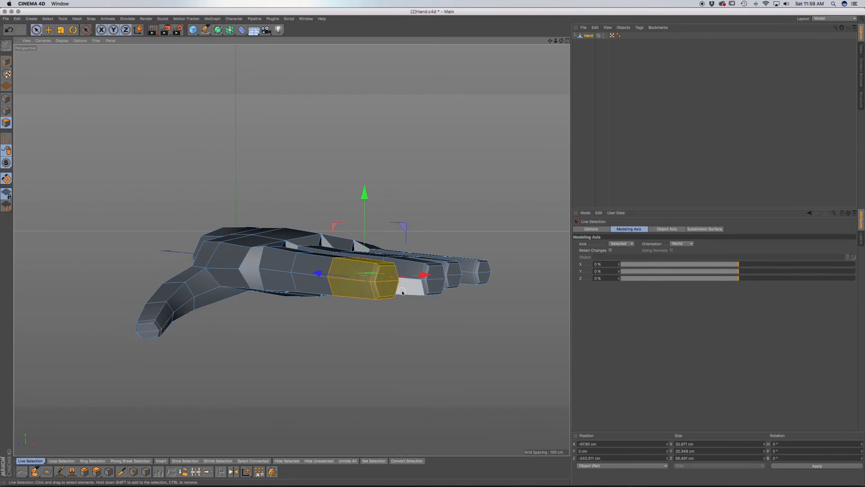
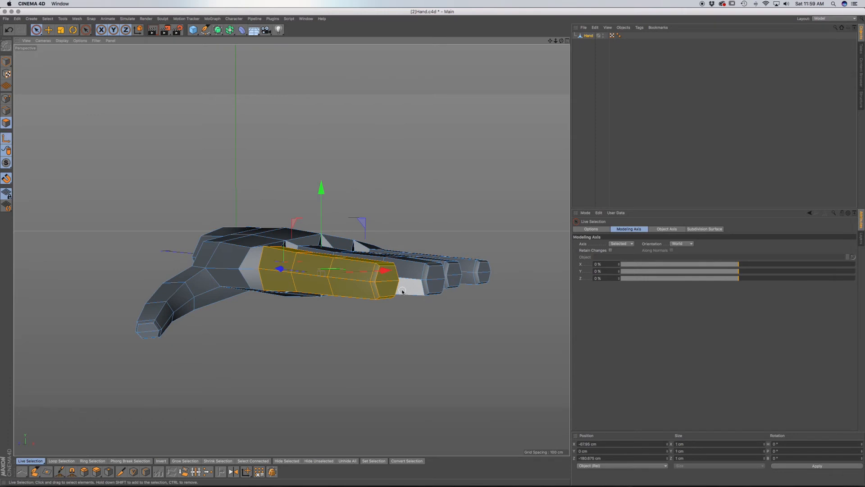
# Move the modeling axis of the selected index finger to its base at the knuckle, about Z -87 cm
pyautogui.keyDown('alt'); pyautogui.moveTo(322, 257); pyautogui.dragTo(393, 336); pyautogui.keyUp('alt')
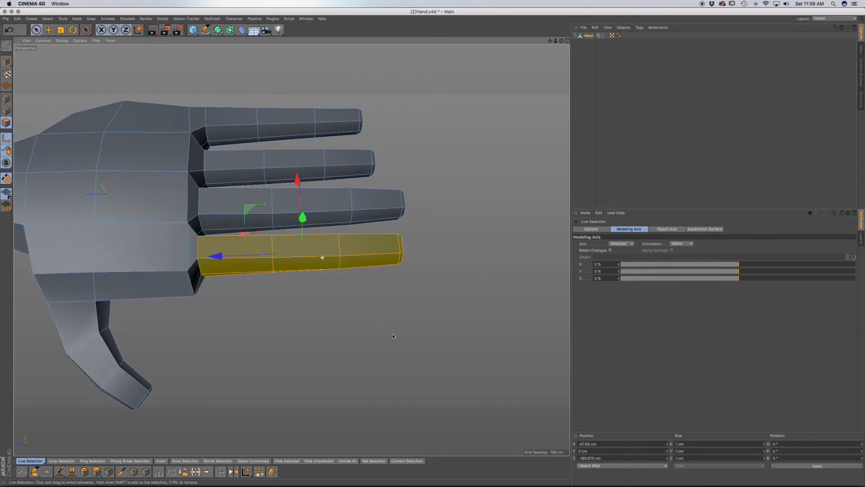
pyautogui.moveTo(217, 256); pyautogui.dragTo(114, 257)
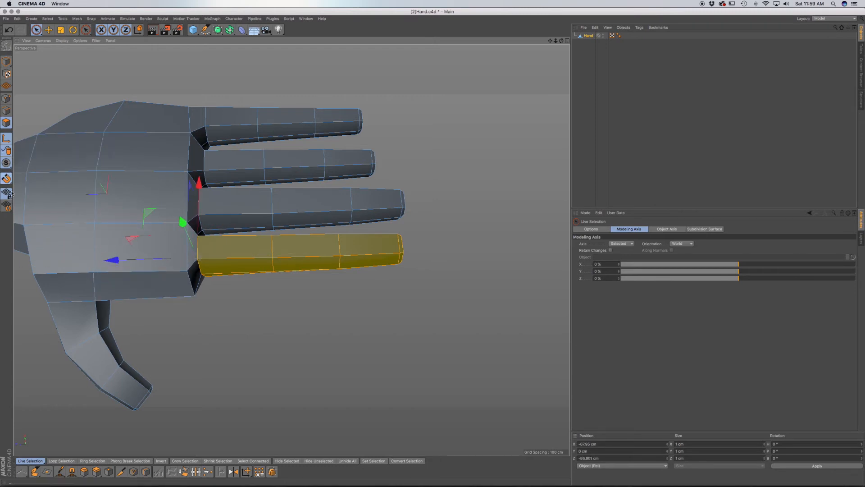
pyautogui.keyDown('alt'); pyautogui.moveTo(250, 269); pyautogui.dragTo(238, 214); pyautogui.keyUp('alt')
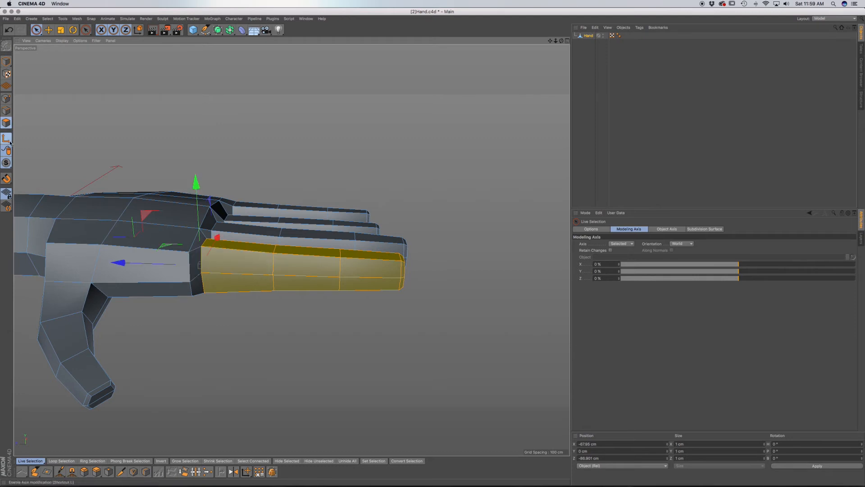
# Rotate the whole index finger slightly downward about its knuckle
pyautogui.press('r')
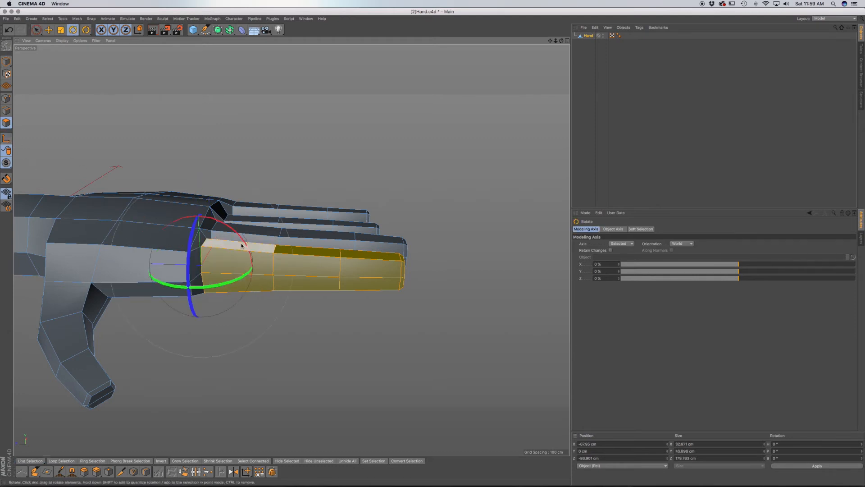
pyautogui.moveTo(241, 239); pyautogui.dragTo(243, 249)
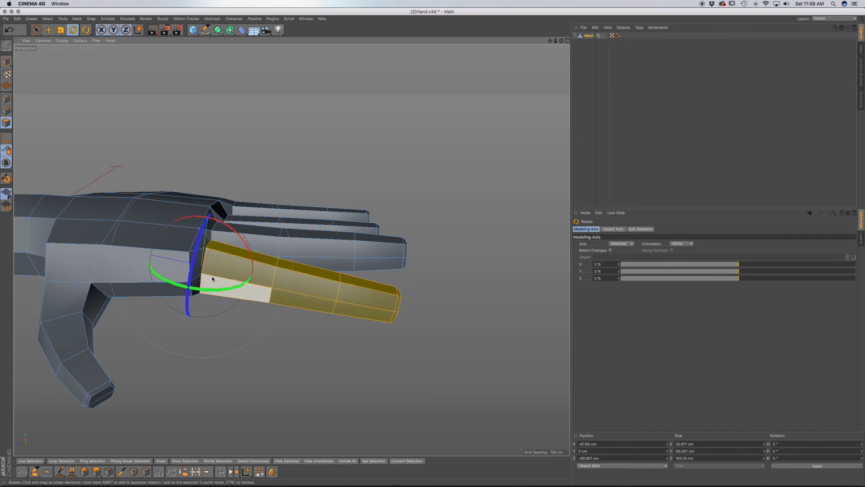
pyautogui.scroll(5, 212, 276)
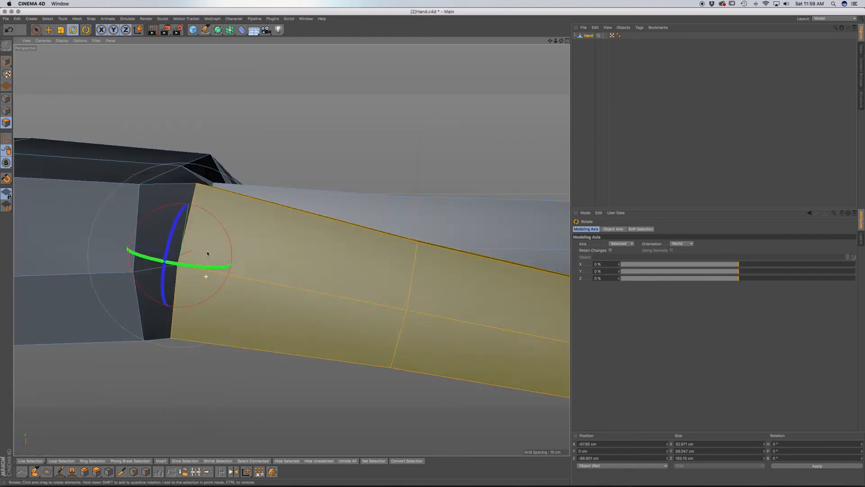
pyautogui.keyDown('alt'); pyautogui.moveTo(208, 253); pyautogui.dragTo(155, 251); pyautogui.keyUp('alt')
pyautogui.scroll(-5, 155, 250)
pyautogui.keyDown('alt'); pyautogui.moveTo(170, 220); pyautogui.dragTo(212, 193); pyautogui.keyUp('alt')
# Try to rotate the whole index finger further downward about its knuckle
pyautogui.moveTo(207, 285); pyautogui.dragTo(196, 302)
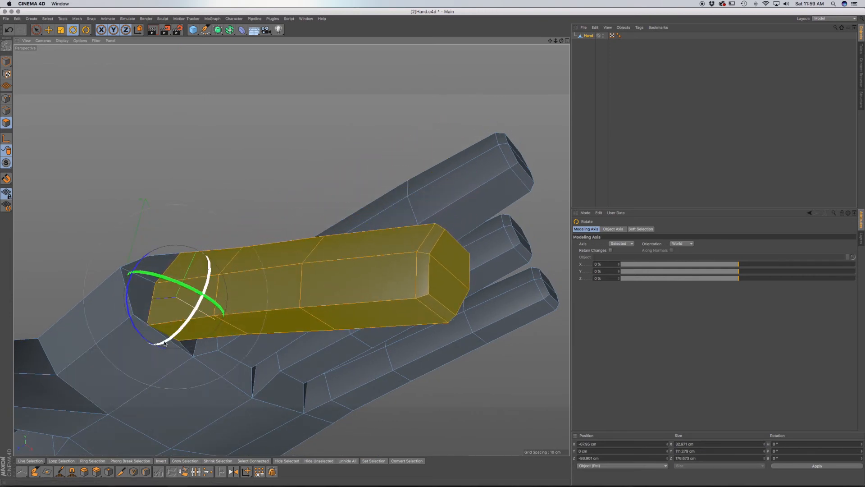
pyautogui.scroll(5, 164, 342)
pyautogui.moveTo(170, 349)
pyautogui.keyDown('alt'); pyautogui.mouseDown()
pyautogui.moveTo(176, 366)
pyautogui.moveTo(193, 357)
pyautogui.moveTo(180, 338)
pyautogui.mouseUp(); pyautogui.keyUp('alt')
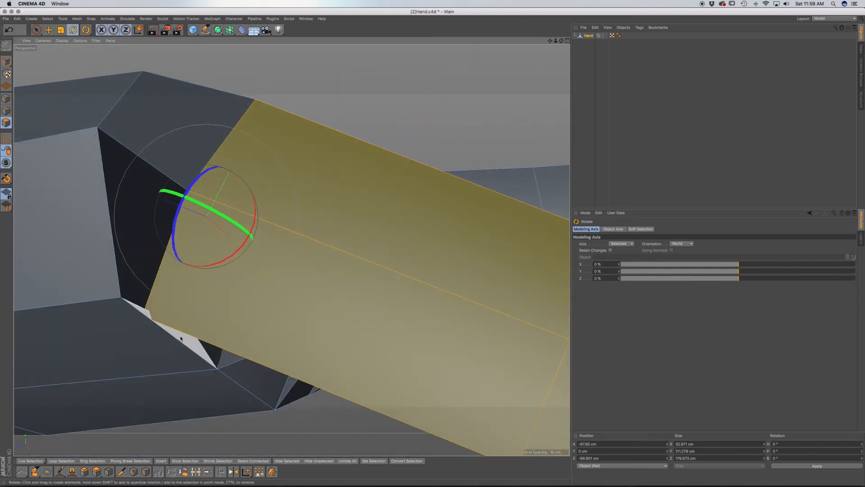
pyautogui.scroll(-2, 217, 301)
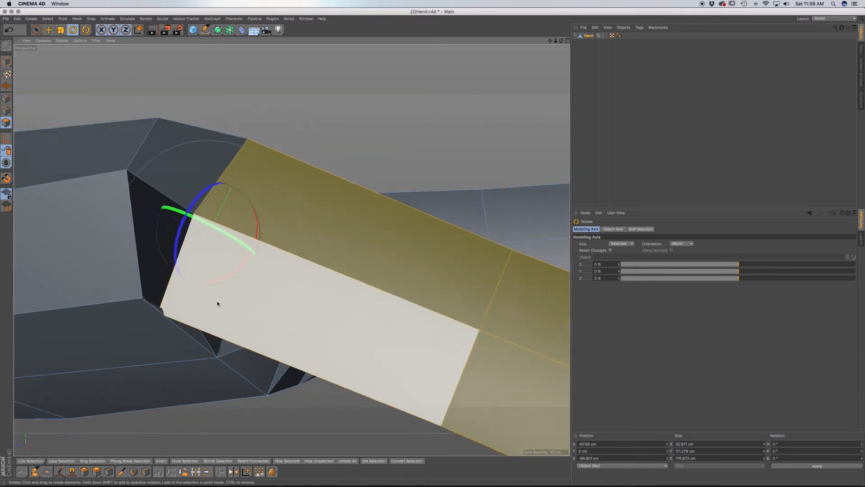
pyautogui.keyDown('alt'); pyautogui.moveTo(217, 303); pyautogui.dragTo(187, 318); pyautogui.keyUp('alt')
pyautogui.press('super+z')
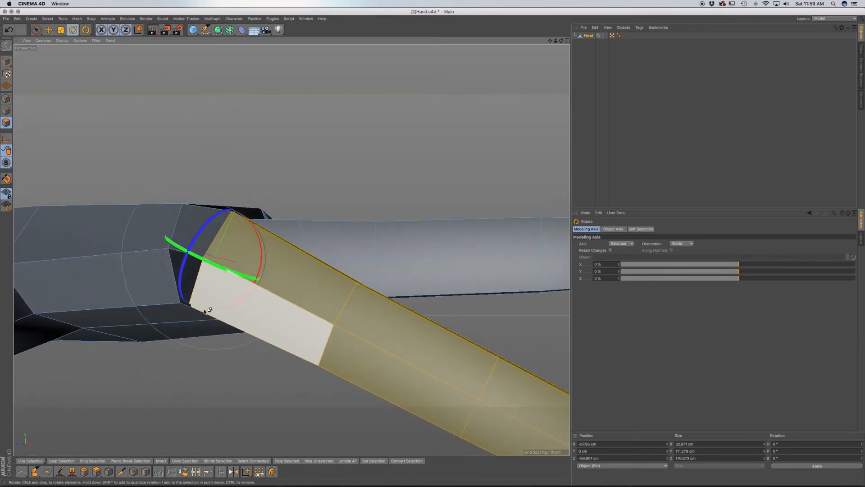
# Nudge the tilted index finger slightly along its length at the knuckle
pyautogui.keyDown('alt'); pyautogui.moveTo(250, 296); pyautogui.dragTo(245, 270); pyautogui.keyUp('alt')
pyautogui.press('e')
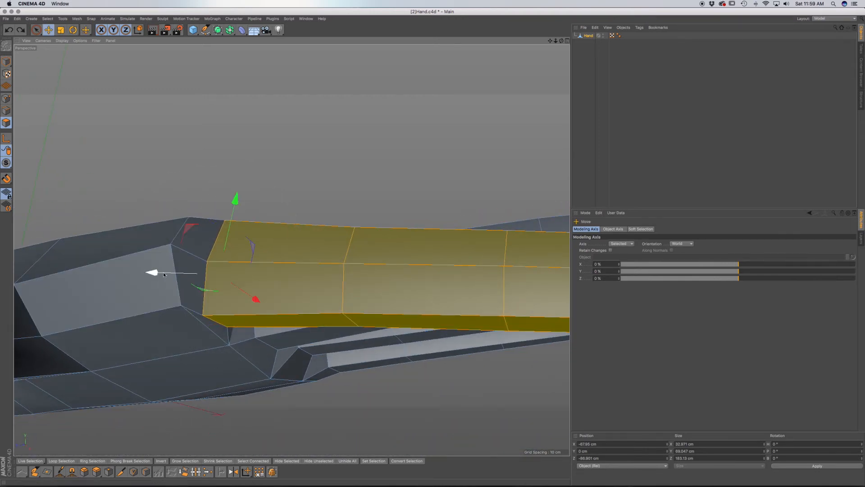
pyautogui.keyDown('alt'); pyautogui.moveTo(203, 284); pyautogui.dragTo(237, 281); pyautogui.keyUp('alt')
pyautogui.keyDown('alt'); pyautogui.moveTo(260, 320); pyautogui.dragTo(269, 328); pyautogui.keyUp('alt')
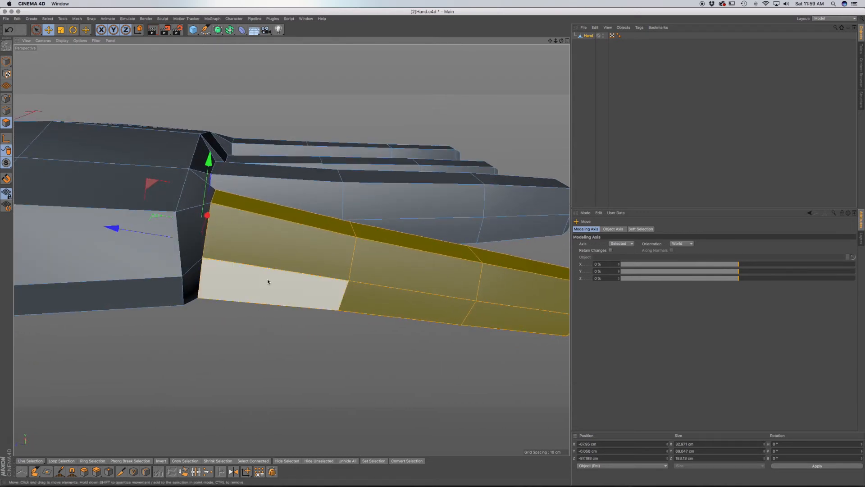
pyautogui.keyDown('alt'); pyautogui.moveTo(371, 249); pyautogui.dragTo(372, 246); pyautogui.keyUp('alt')
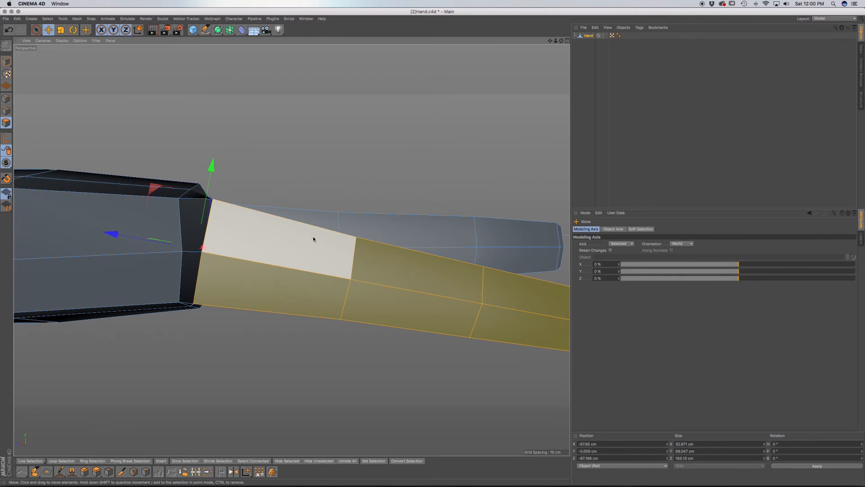
# Shrink the selection to the index finger's two outer segments and move their modeling axis to the middle joint, about Y -18 cm, Z -157 cm
pyautogui.press('u')
pyautogui.press('k')
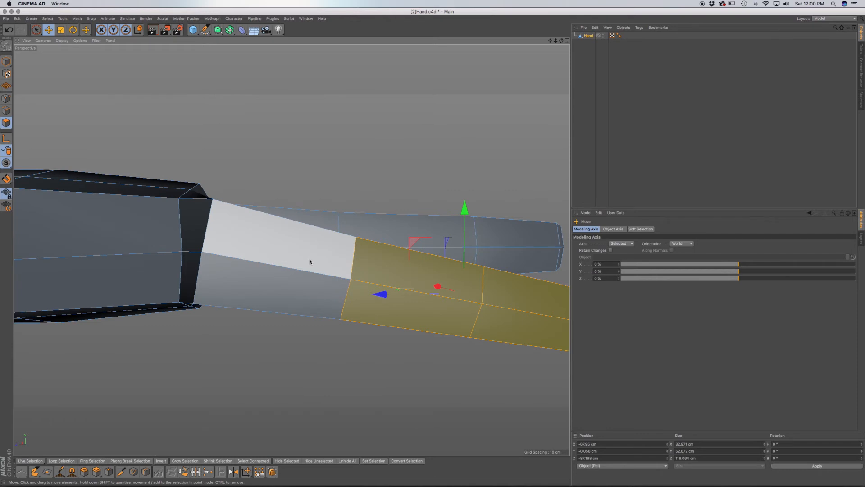
pyautogui.moveTo(380, 294); pyautogui.dragTo(259, 294)
pyautogui.moveTo(346, 214); pyautogui.dragTo(345, 207)
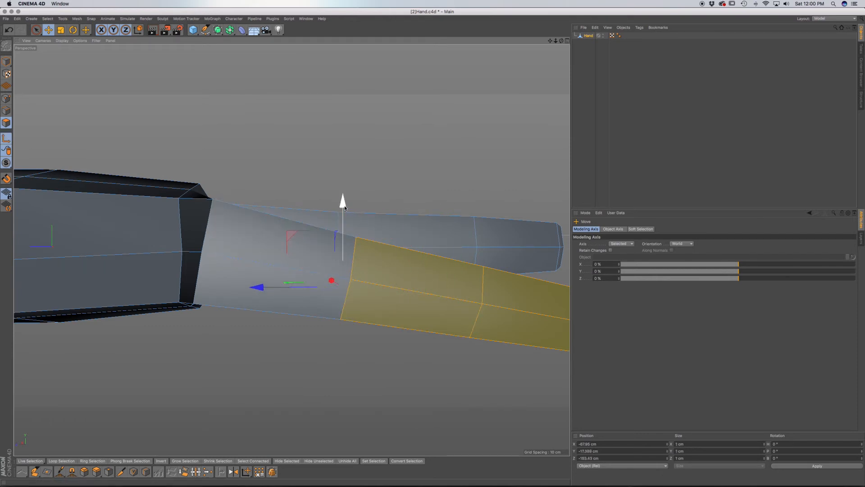
pyautogui.keyDown('alt'); pyautogui.moveTo(357, 245); pyautogui.dragTo(337, 257); pyautogui.keyUp('alt')
pyautogui.moveTo(274, 279); pyautogui.dragTo(273, 279)
pyautogui.keyDown('alt'); pyautogui.moveTo(386, 297); pyautogui.dragTo(357, 370); pyautogui.keyUp('alt')
pyautogui.moveTo(309, 192); pyautogui.dragTo(314, 203)
pyautogui.keyDown('alt'); pyautogui.moveTo(314, 202); pyautogui.dragTo(410, 211); pyautogui.keyUp('alt')
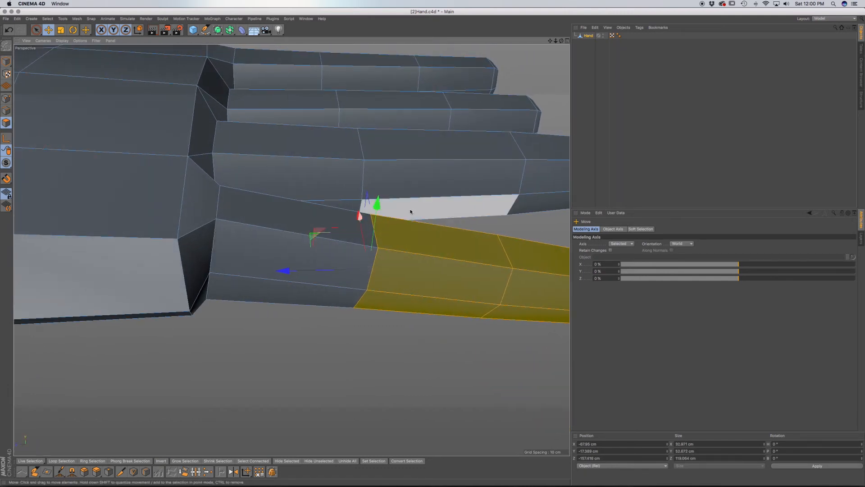
# Rotate the index finger's two outer segments downward about the middle joint
pyautogui.press('r')
pyautogui.moveTo(418, 235); pyautogui.dragTo(421, 245)
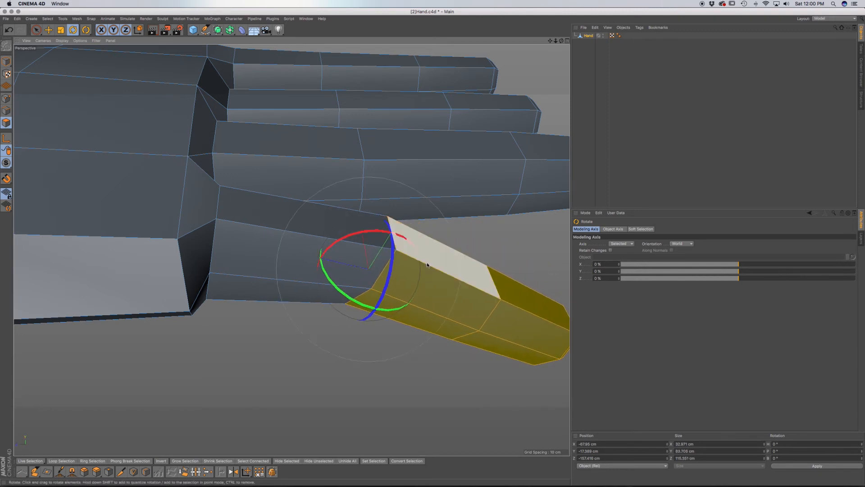
pyautogui.keyDown('alt'); pyautogui.moveTo(448, 291); pyautogui.dragTo(330, 234, button='middle'); pyautogui.keyUp('alt')
pyautogui.keyDown('alt'); pyautogui.moveTo(381, 265); pyautogui.dragTo(354, 221); pyautogui.keyUp('alt')
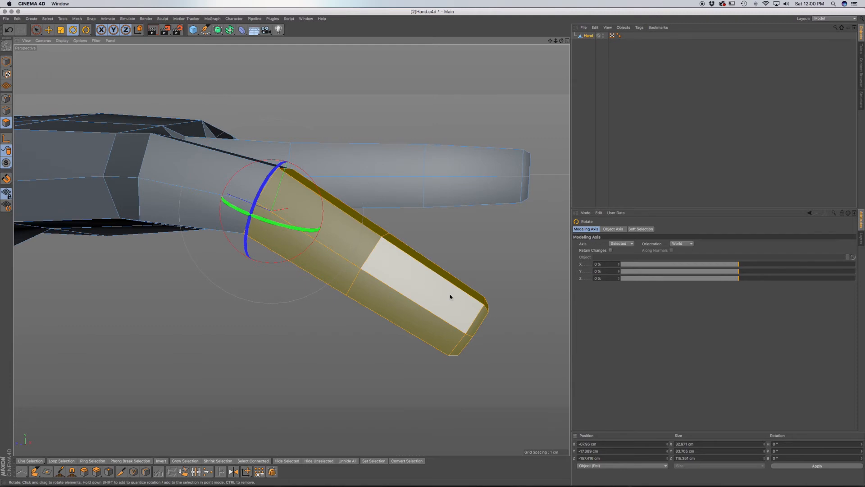
# Shrink the selection to the index finger's outermost segment and move its modeling axis to the last joint, about Y -48 cm, Z -206 cm
pyautogui.press('e')
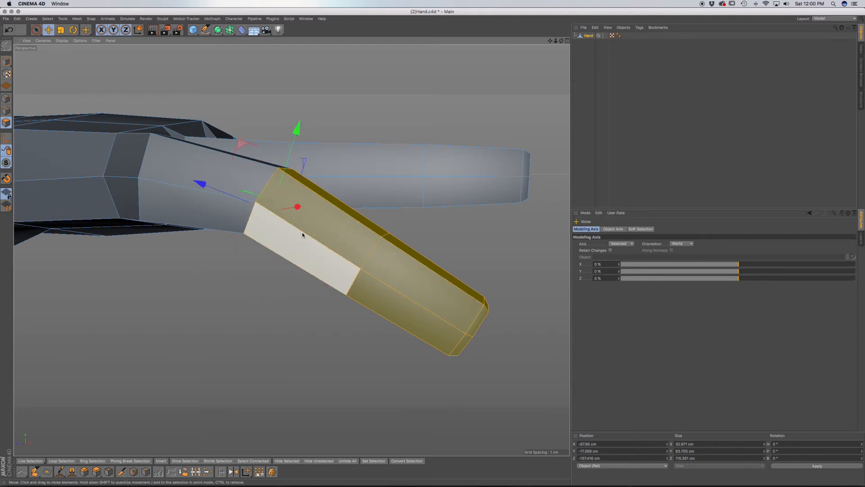
pyautogui.press('u')
pyautogui.press('k')
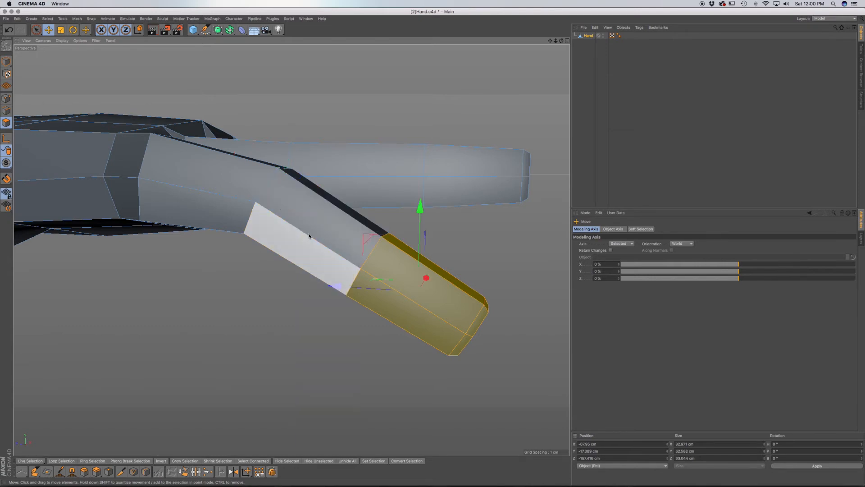
pyautogui.keyDown('alt'); pyautogui.moveTo(380, 274); pyautogui.dragTo(397, 296); pyautogui.keyUp('alt')
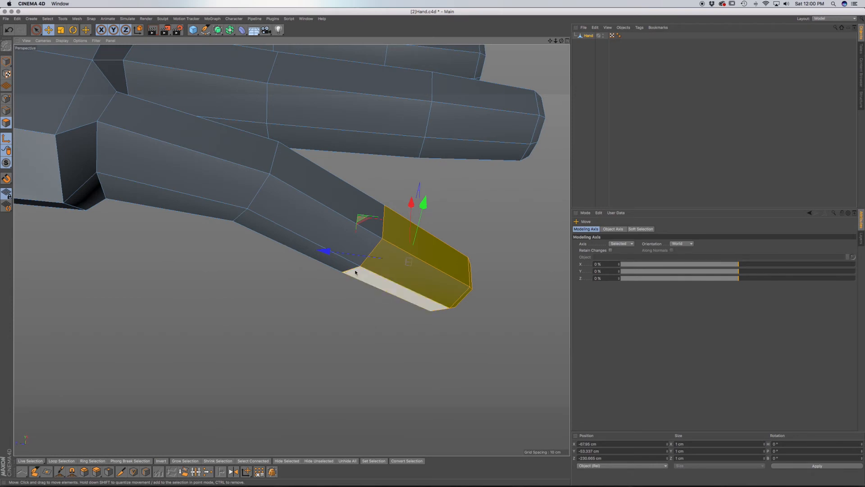
pyautogui.moveTo(325, 251); pyautogui.dragTo(276, 248)
pyautogui.keyDown('alt'); pyautogui.moveTo(411, 284); pyautogui.dragTo(416, 233); pyautogui.keyUp('alt')
pyautogui.moveTo(357, 200); pyautogui.dragTo(359, 189)
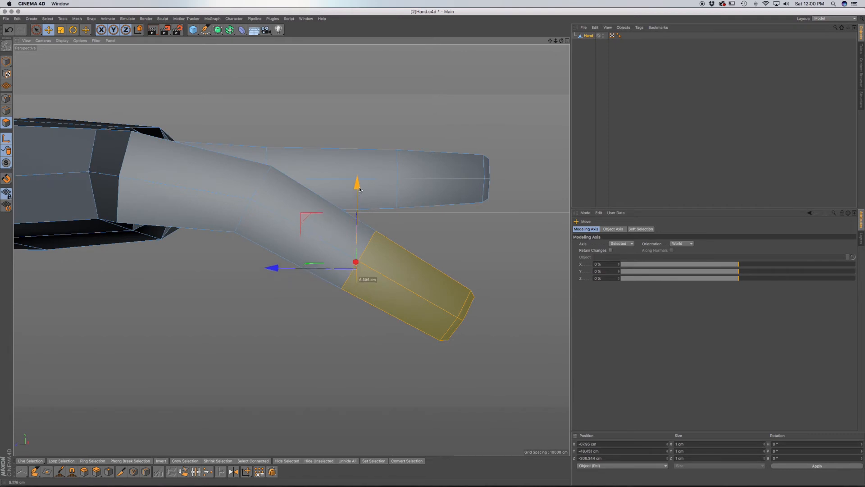
# Rotate the index finger's outermost segment downward about the last joint to curl the fingertip
pyautogui.press('r')
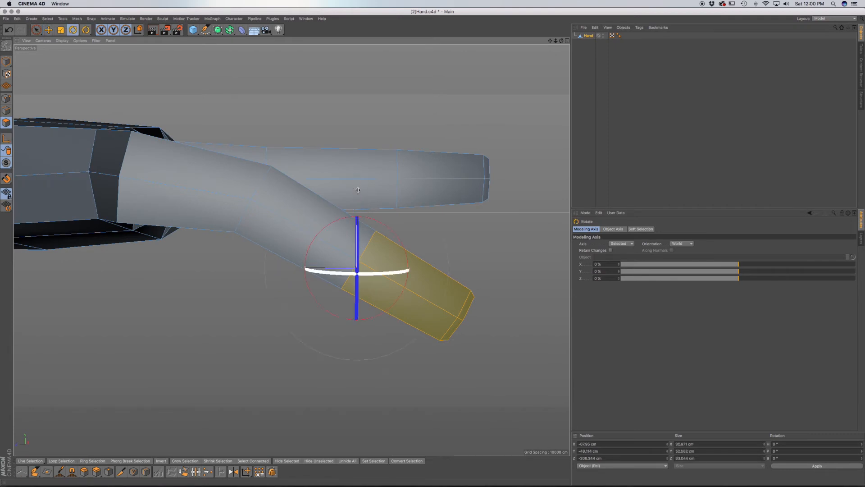
pyautogui.moveTo(385, 235); pyautogui.dragTo(338, 247)
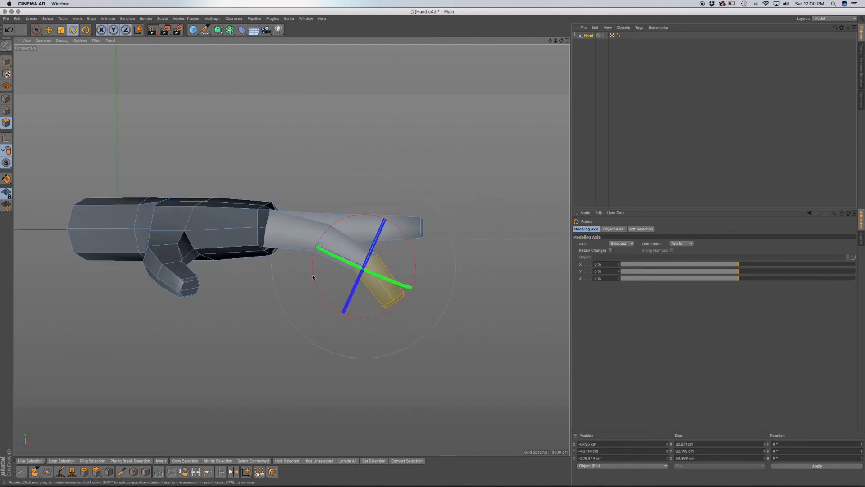
pyautogui.keyDown('alt'); pyautogui.moveTo(351, 261); pyautogui.dragTo(415, 243); pyautogui.keyUp('alt')
pyautogui.keyDown('alt'); pyautogui.moveTo(411, 293); pyautogui.dragTo(459, 268); pyautogui.keyUp('alt')
pyautogui.keyDown('alt'); pyautogui.moveTo(412, 307); pyautogui.dragTo(430, 280); pyautogui.keyUp('alt')
pyautogui.keyDown('alt'); pyautogui.moveTo(356, 342); pyautogui.dragTo(306, 314); pyautogui.keyUp('alt')
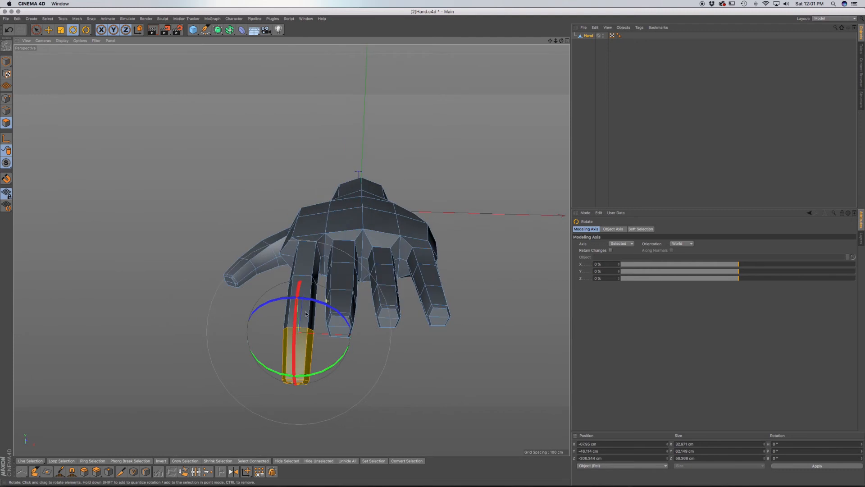
# Examine the bent thumb and fingers of the low-poly hand from several sides, with the Hand object selected
pyautogui.keyDown('alt'); pyautogui.moveTo(405, 312); pyautogui.dragTo(332, 325); pyautogui.keyUp('alt')
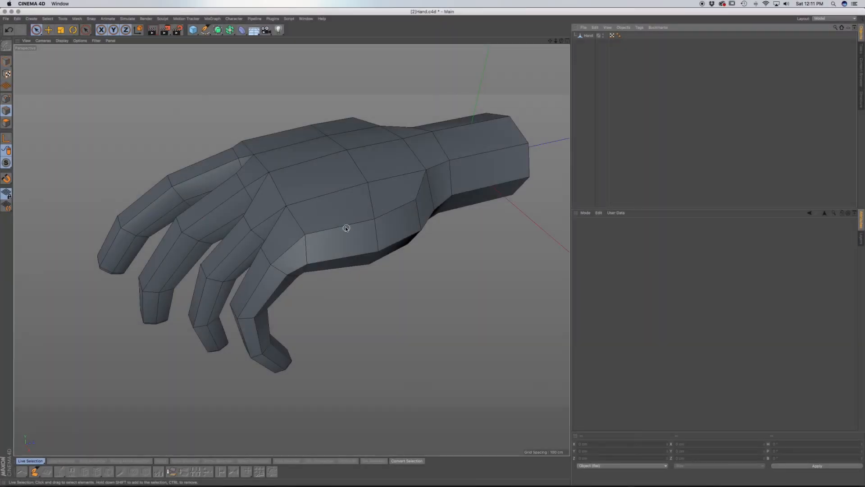
pyautogui.keyDown('alt'); pyautogui.moveTo(337, 236); pyautogui.dragTo(330, 204); pyautogui.keyUp('alt')
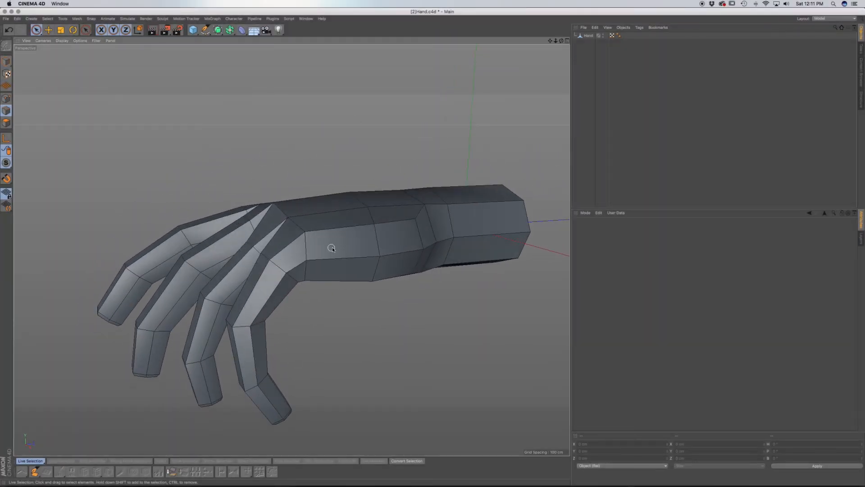
pyautogui.keyDown('alt'); pyautogui.moveTo(332, 247); pyautogui.dragTo(323, 213); pyautogui.keyUp('alt')
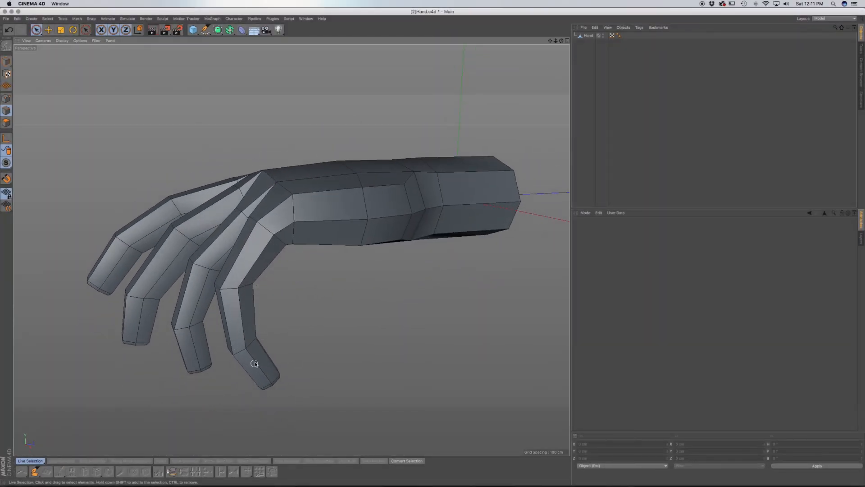
pyautogui.click(588, 36)
pyautogui.keyDown('alt'); pyautogui.moveTo(239, 255); pyautogui.dragTo(201, 229); pyautogui.keyUp('alt')
pyautogui.keyDown('alt'); pyautogui.moveTo(348, 247); pyautogui.dragTo(386, 292); pyautogui.keyUp('alt')
pyautogui.keyDown('alt'); pyautogui.moveTo(238, 228); pyautogui.dragTo(252, 242); pyautogui.keyUp('alt')
pyautogui.scroll(10, 175, 225)
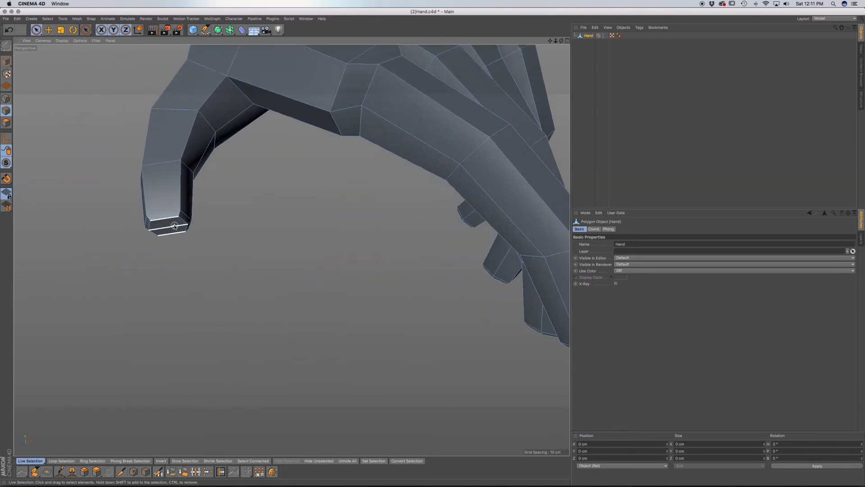
pyautogui.scroll(-5, 182, 230)
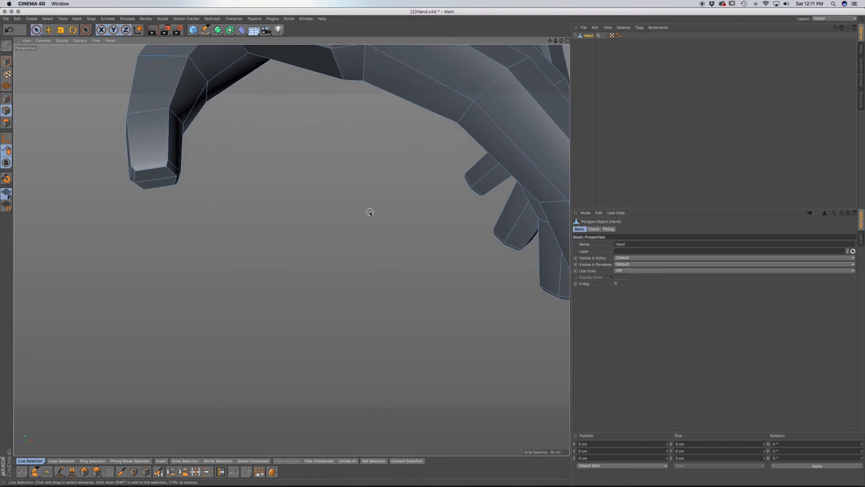
# Add a Subdivision Surface and make the Hand object its child to smooth the hand
pyautogui.scroll(-8, 370, 213)
pyautogui.keyDown('alt'); pyautogui.moveTo(383, 150); pyautogui.dragTo(356, 195, button='middle'); pyautogui.keyUp('alt')
pyautogui.keyDown('alt'); pyautogui.moveTo(356, 195); pyautogui.dragTo(371, 189); pyautogui.keyUp('alt')
pyautogui.keyDown('alt'); pyautogui.moveTo(372, 189); pyautogui.dragTo(335, 204, button='middle'); pyautogui.keyUp('alt')
pyautogui.click(218, 30)
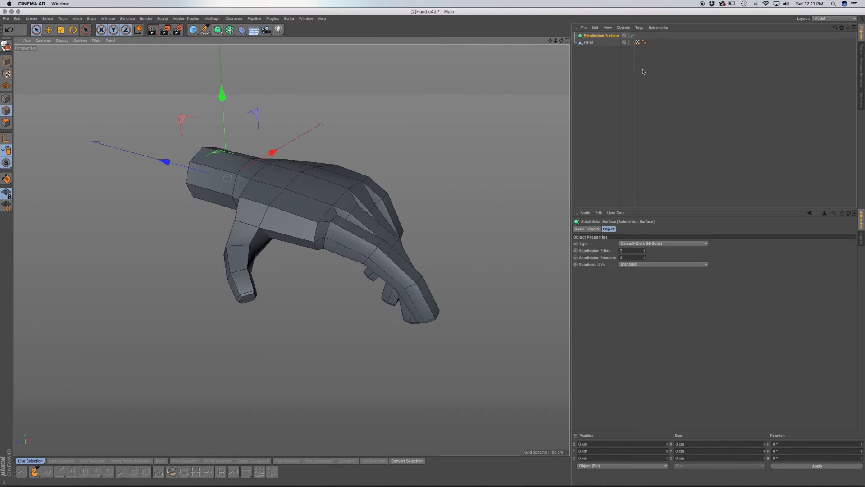
pyautogui.moveTo(590, 42); pyautogui.dragTo(594, 37)
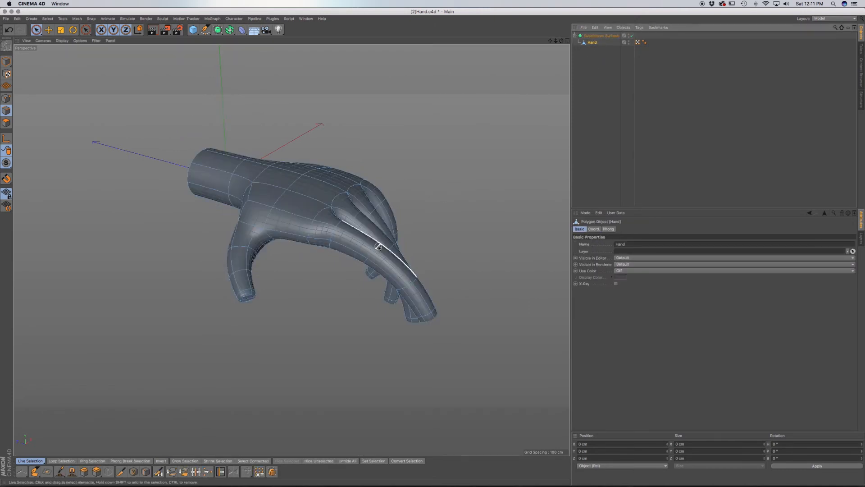
# Select the middle edge across the index fingertip and pull it outward to round the tip
pyautogui.keyDown('alt'); pyautogui.moveTo(380, 246); pyautogui.dragTo(304, 207); pyautogui.keyUp('alt')
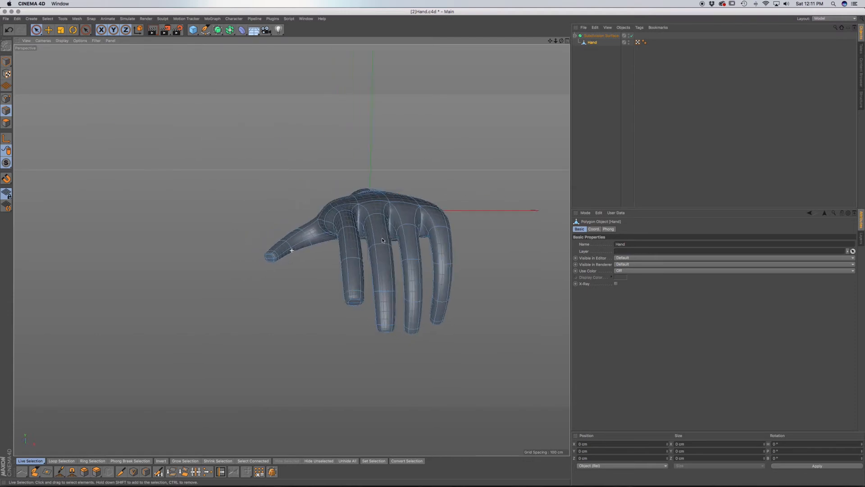
pyautogui.keyDown('alt'); pyautogui.moveTo(393, 246); pyautogui.dragTo(318, 214, button='middle'); pyautogui.keyUp('alt')
pyautogui.scroll(10, 293, 267)
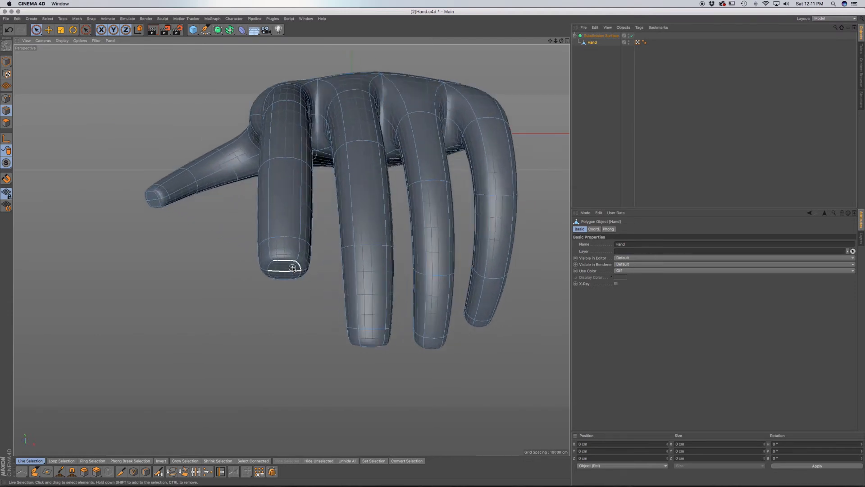
pyautogui.keyDown('alt'); pyautogui.moveTo(292, 270); pyautogui.dragTo(207, 308); pyautogui.keyUp('alt')
pyautogui.click(283, 279)
pyautogui.moveTo(352, 216); pyautogui.dragTo(524, 204)
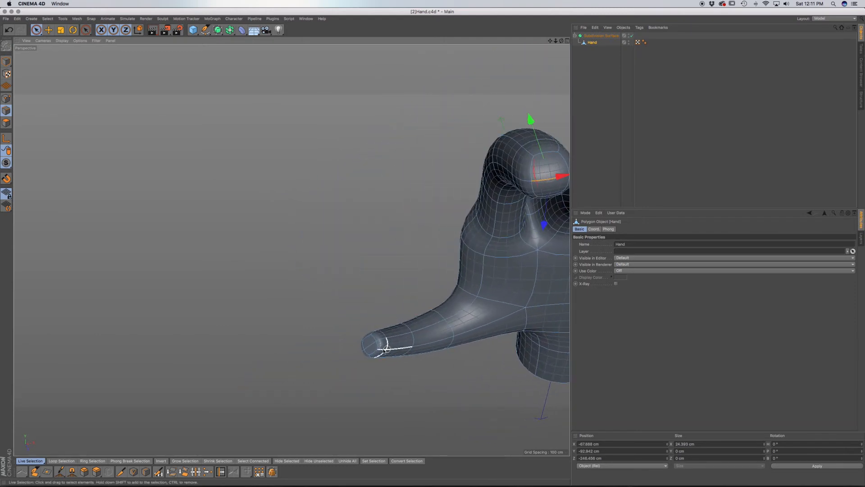
# Select the middle edge across the thumb tip
pyautogui.click(370, 347)
pyautogui.scroll(6, 371, 348)
pyautogui.keyDown('alt'); pyautogui.moveTo(373, 358); pyautogui.dragTo(371, 421); pyautogui.keyUp('alt')
# Try to round the thumb tip by moving its middle edge outward along the world axes
pyautogui.keyDown('alt'); pyautogui.moveTo(410, 343); pyautogui.dragTo(481, 351); pyautogui.keyUp('alt')
pyautogui.moveTo(453, 388)
pyautogui.mouseDown()
pyautogui.moveTo(408, 387)
pyautogui.moveTo(378, 363)
pyautogui.moveTo(484, 270)
pyautogui.moveTo(479, 255)
pyautogui.moveTo(444, 244)
pyautogui.moveTo(456, 242)
pyautogui.mouseUp()
pyautogui.moveTo(478, 283); pyautogui.dragTo(478, 287)
pyautogui.keyDown('alt'); pyautogui.moveTo(447, 254); pyautogui.dragTo(460, 288); pyautogui.keyUp('alt')
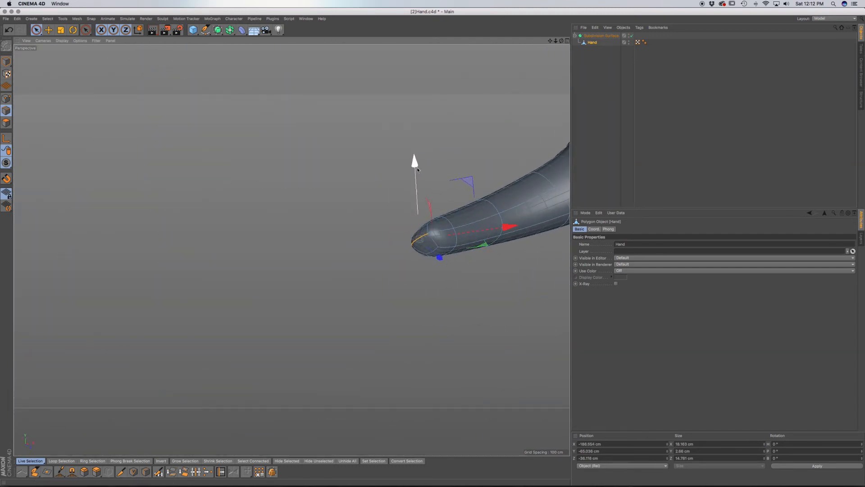
pyautogui.moveTo(416, 169); pyautogui.dragTo(416, 167)
pyautogui.moveTo(446, 235)
pyautogui.keyDown('alt'); pyautogui.mouseDown()
pyautogui.moveTo(502, 267)
pyautogui.moveTo(450, 257)
pyautogui.moveTo(438, 264)
pyautogui.mouseUp(); pyautogui.keyUp('alt')
# Check the thumb tip without subdivision and undo the last moves of its middle edge
pyautogui.press('t')
pyautogui.keyDown('alt'); pyautogui.moveTo(496, 271); pyautogui.dragTo(494, 245); pyautogui.keyUp('alt')
pyautogui.click(631, 35)
pyautogui.keyDown('alt'); pyautogui.moveTo(433, 194); pyautogui.dragTo(373, 223); pyautogui.keyUp('alt')
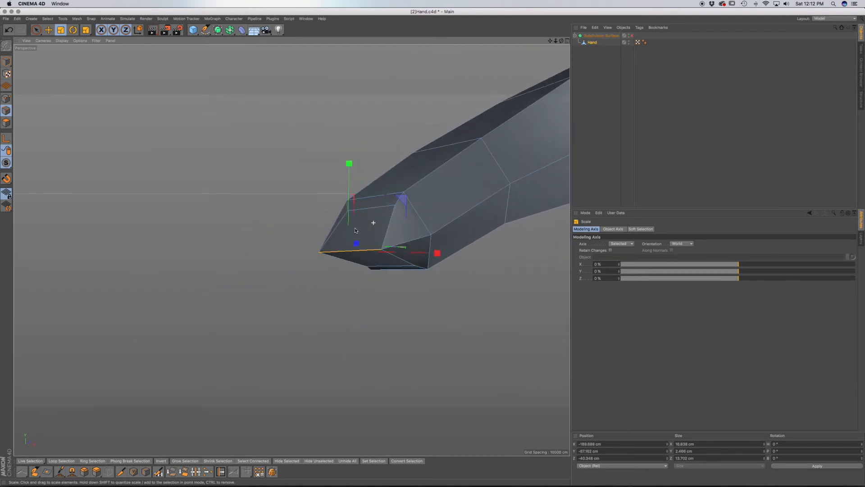
pyautogui.press('super+z')
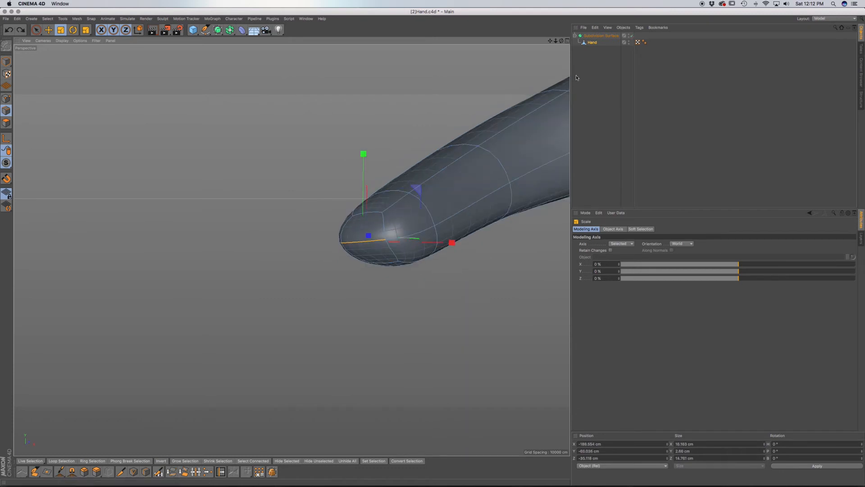
pyautogui.press('super+z')
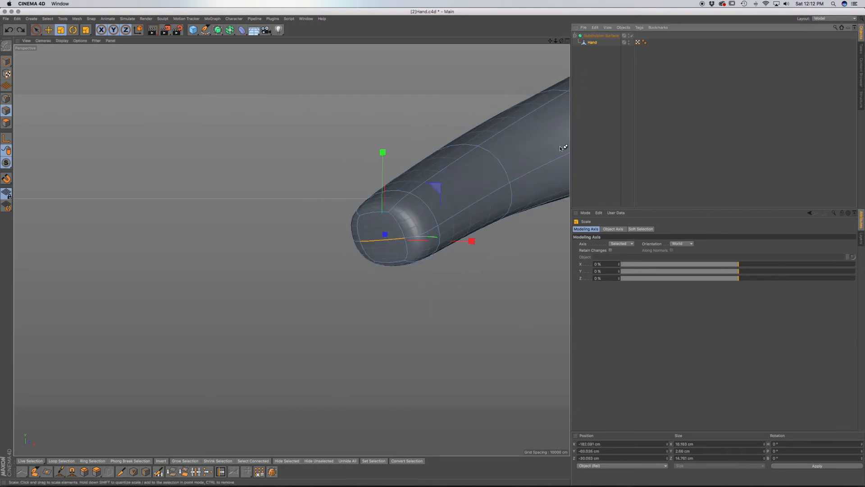
# Turn off the Subdivision Surface and try moving the thumb tip's middle edge along the world Z axis
pyautogui.click(633, 36)
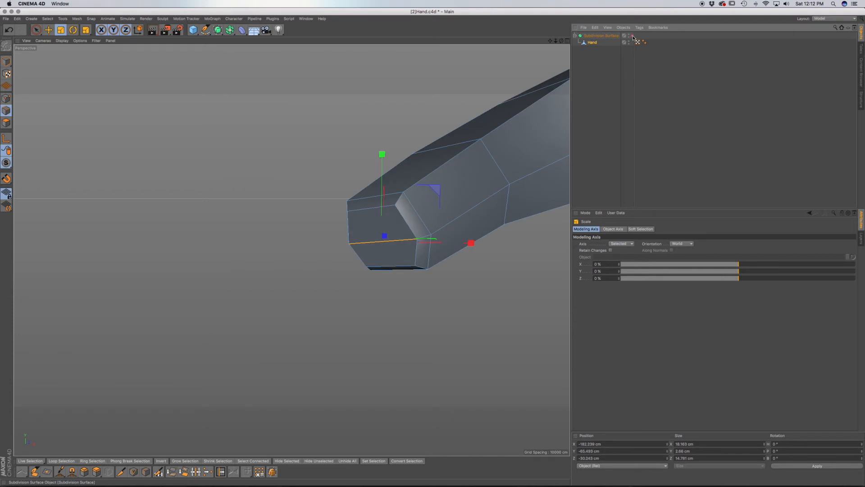
pyautogui.moveTo(426, 204)
pyautogui.keyDown('alt'); pyautogui.mouseDown()
pyautogui.moveTo(394, 213)
pyautogui.moveTo(412, 209)
pyautogui.moveTo(423, 220)
pyautogui.mouseUp(); pyautogui.keyUp('alt')
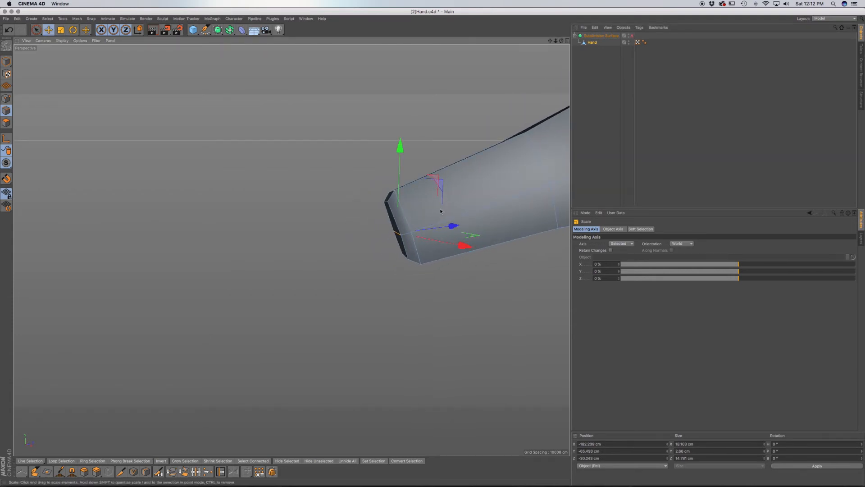
pyautogui.moveTo(452, 228); pyautogui.dragTo(450, 219)
pyautogui.press('super+z')
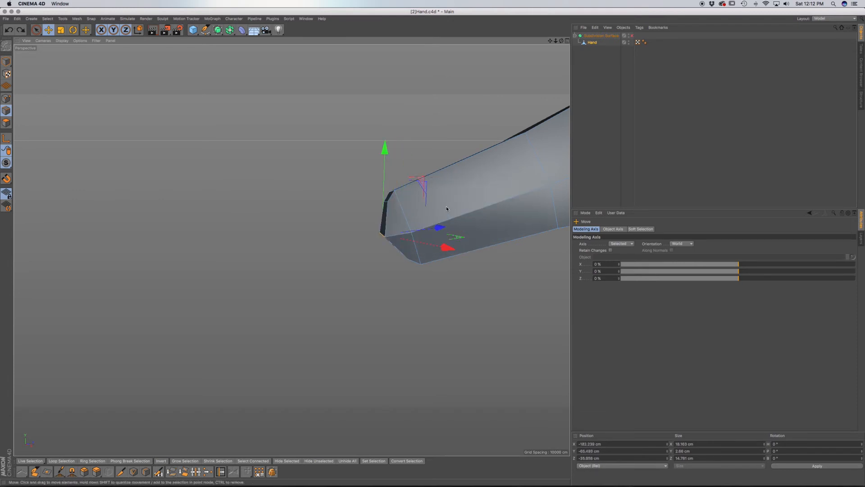
# Try to reposition the thumb tip's middle edge along the world X and Y axes
pyautogui.moveTo(469, 189)
pyautogui.keyDown('alt'); pyautogui.mouseDown()
pyautogui.moveTo(495, 207)
pyautogui.moveTo(529, 179)
pyautogui.mouseUp(); pyautogui.keyUp('alt')
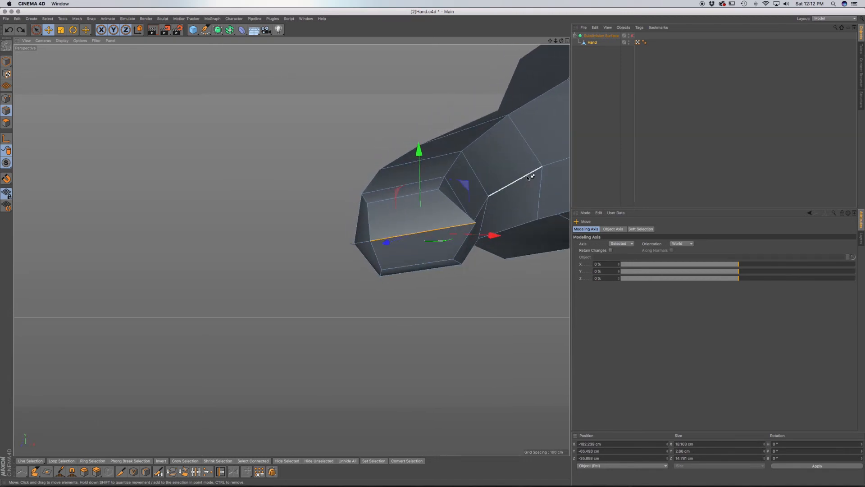
pyautogui.keyDown('alt'); pyautogui.moveTo(475, 196); pyautogui.dragTo(481, 181); pyautogui.keyUp('alt')
pyautogui.moveTo(424, 232); pyautogui.dragTo(397, 169)
pyautogui.moveTo(366, 213); pyautogui.dragTo(367, 207)
pyautogui.moveTo(452, 277); pyautogui.dragTo(447, 277)
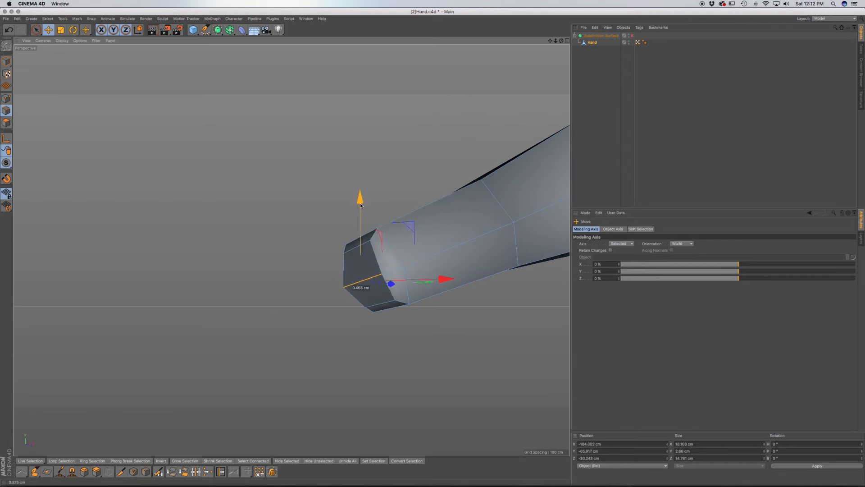
pyautogui.keyDown('alt'); pyautogui.moveTo(406, 201); pyautogui.dragTo(385, 227); pyautogui.keyUp('alt')
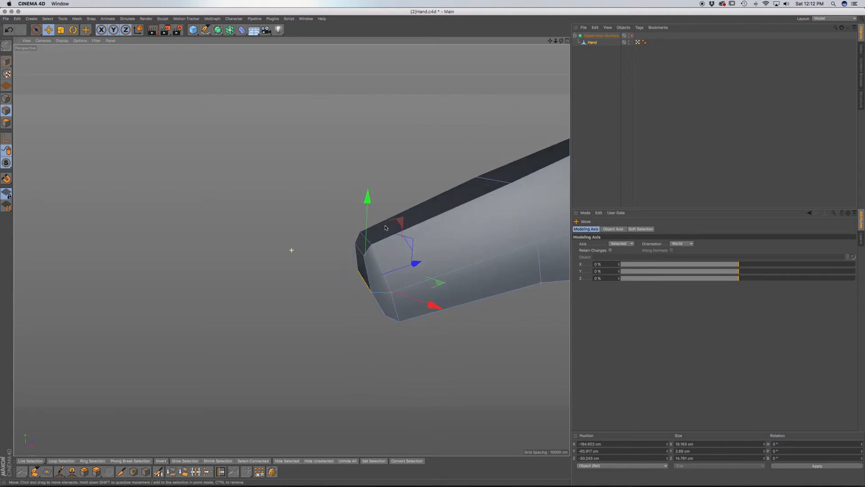
# Set the modeling axis orientation to Axis and undo the world-axis moves of the thumb-tip edge
pyautogui.click(691, 244)
pyautogui.click(676, 250)
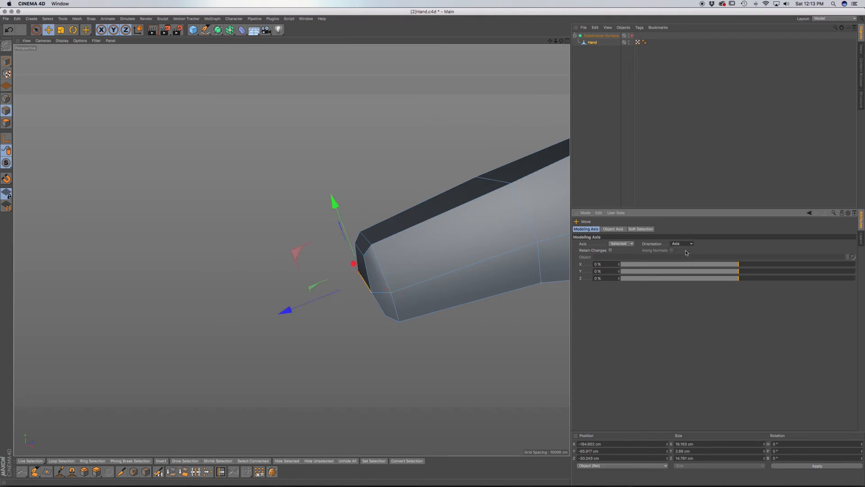
pyautogui.keyDown('alt'); pyautogui.moveTo(505, 242); pyautogui.dragTo(485, 225); pyautogui.keyUp('alt')
pyautogui.keyDown('alt'); pyautogui.moveTo(532, 234); pyautogui.dragTo(536, 232); pyautogui.keyUp('alt')
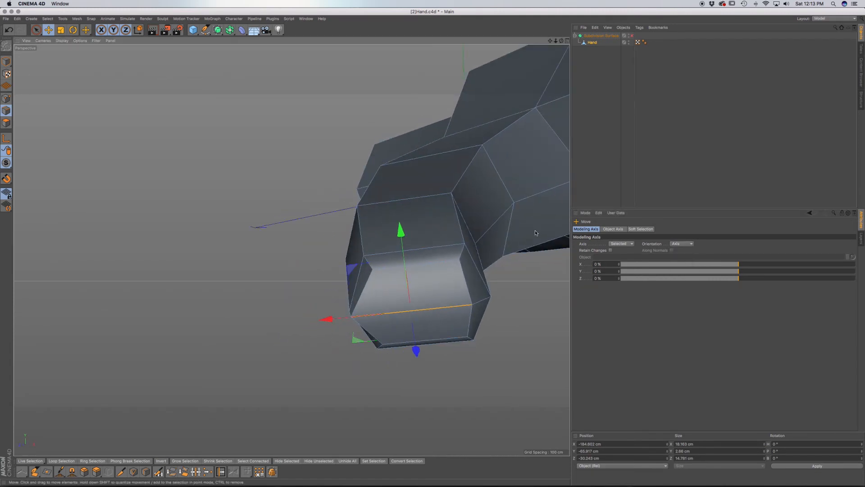
pyautogui.press('super+z')
pyautogui.press('super+z')
pyautogui.press('super+z')
pyautogui.press('super+z')
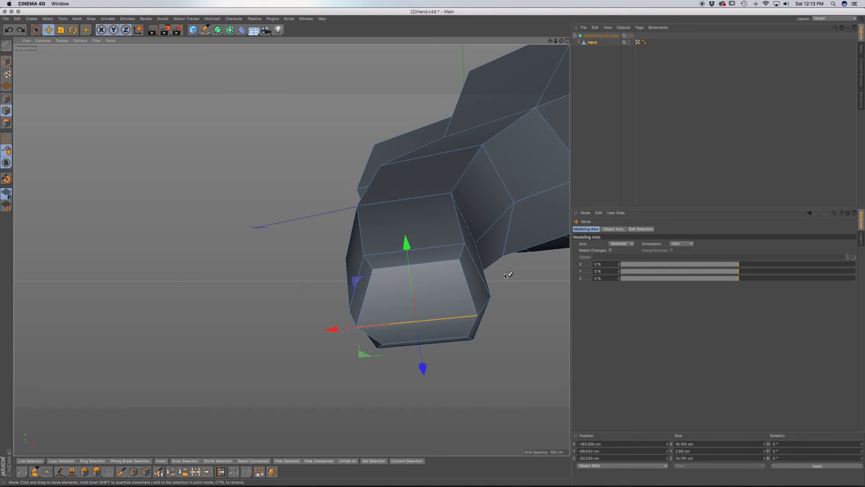
# Pull the thumb tip's middle edge outward along its own Z axis and turn the Subdivision Surface back on
pyautogui.keyDown('alt'); pyautogui.moveTo(446, 239); pyautogui.dragTo(358, 263); pyautogui.keyUp('alt')
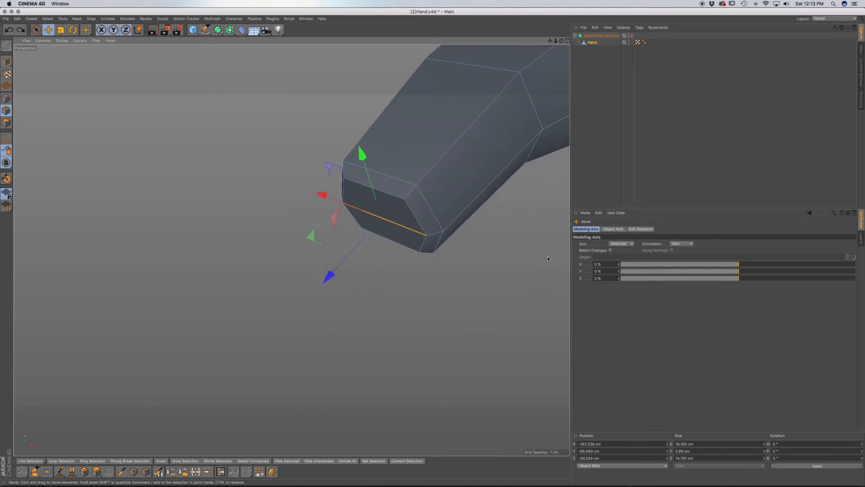
pyautogui.moveTo(329, 276); pyautogui.dragTo(383, 242)
pyautogui.keyDown('alt'); pyautogui.moveTo(407, 201); pyautogui.dragTo(425, 139); pyautogui.keyUp('alt')
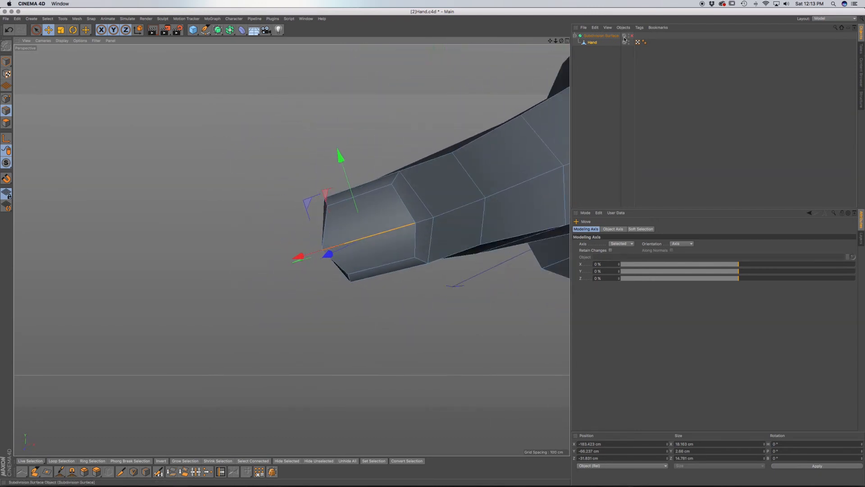
pyautogui.click(631, 36)
pyautogui.keyDown('alt'); pyautogui.moveTo(507, 111); pyautogui.dragTo(453, 185); pyautogui.keyUp('alt')
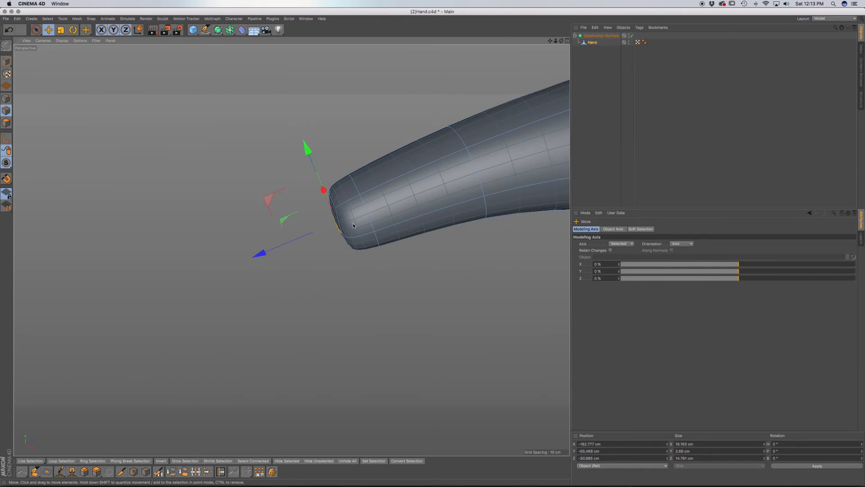
# Pull the thumb-tip edge further outward along its own Z axis, to about X -185, Y -67, Z -34 cm
pyautogui.moveTo(267, 253); pyautogui.dragTo(249, 264)
pyautogui.keyDown('alt'); pyautogui.moveTo(383, 208); pyautogui.dragTo(438, 212); pyautogui.keyUp('alt')
pyautogui.moveTo(297, 338); pyautogui.dragTo(296, 346)
pyautogui.moveTo(363, 249)
pyautogui.keyDown('alt'); pyautogui.mouseDown()
pyautogui.moveTo(310, 181)
pyautogui.moveTo(364, 179)
pyautogui.moveTo(373, 202)
pyautogui.moveTo(363, 251)
pyautogui.mouseUp(); pyautogui.keyUp('alt')
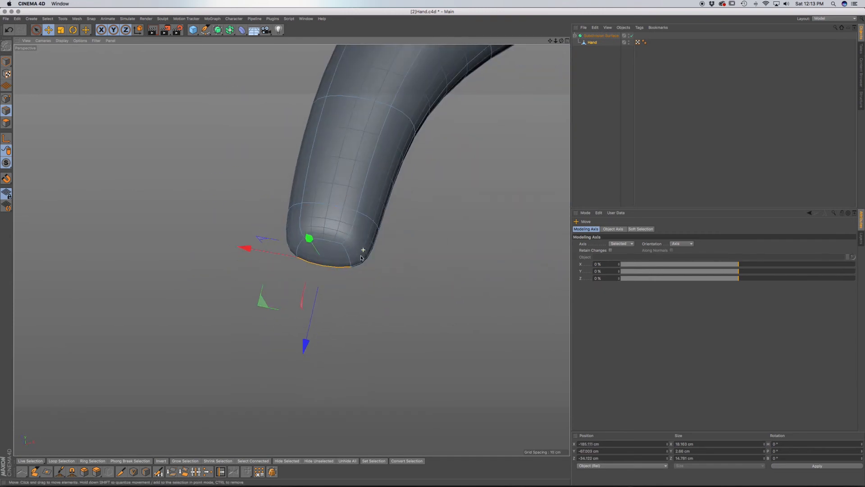
# Select the middle edge across the middle finger's tip and pull it outward along its own Z axis
pyautogui.scroll(-5, 367, 253)
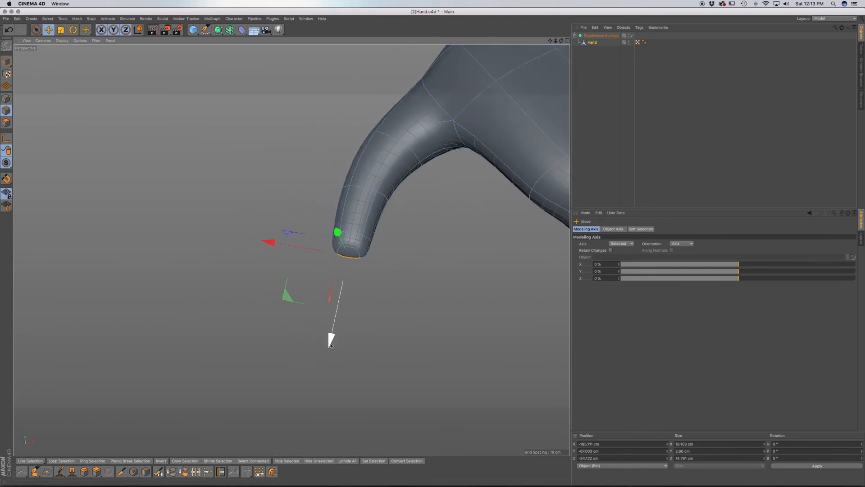
pyautogui.keyDown('alt'); pyautogui.moveTo(329, 344); pyautogui.dragTo(430, 266); pyautogui.keyUp('alt')
pyautogui.click(407, 214)
pyautogui.keyDown('alt'); pyautogui.moveTo(407, 215); pyautogui.dragTo(332, 312); pyautogui.keyUp('alt')
pyautogui.keyDown('alt'); pyautogui.moveTo(390, 257); pyautogui.dragTo(351, 408); pyautogui.keyUp('alt')
pyautogui.click(383, 301)
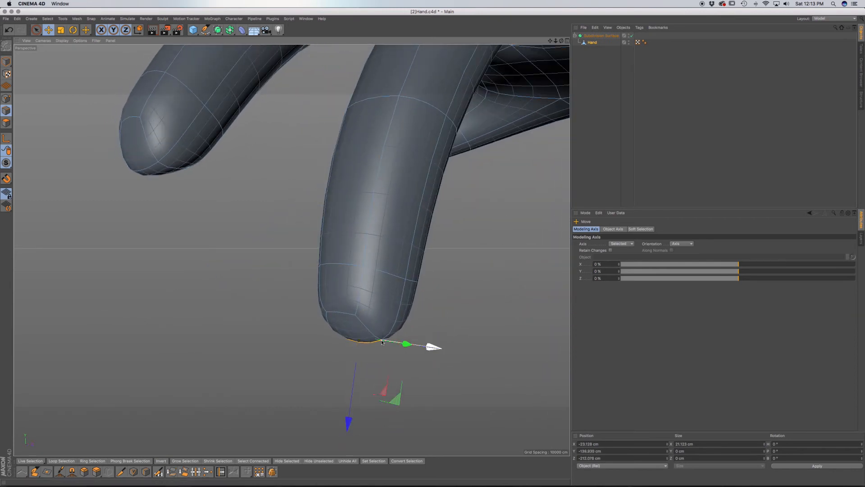
# Select the middle edge across the ring finger's tip and pull it outward along its own Z axis
pyautogui.scroll(-5, 389, 343)
pyautogui.keyDown('alt'); pyautogui.moveTo(391, 326); pyautogui.dragTo(381, 309); pyautogui.keyUp('alt')
pyautogui.keyDown('alt'); pyautogui.moveTo(388, 276); pyautogui.dragTo(312, 240, button='middle'); pyautogui.keyUp('alt')
pyautogui.keyDown('alt'); pyautogui.moveTo(311, 239); pyautogui.dragTo(396, 226); pyautogui.keyUp('alt')
pyautogui.click(416, 304)
pyautogui.keyDown('alt'); pyautogui.moveTo(415, 306); pyautogui.dragTo(433, 395); pyautogui.keyUp('alt')
# Select the middle edge across the little finger's tip and pull it outward to round the tip
pyautogui.keyDown('alt'); pyautogui.moveTo(556, 285); pyautogui.dragTo(460, 253, button='middle'); pyautogui.keyUp('alt')
pyautogui.keyDown('alt'); pyautogui.moveTo(460, 254); pyautogui.dragTo(471, 252); pyautogui.keyUp('alt')
pyautogui.click(472, 253)
pyautogui.moveTo(546, 272); pyautogui.dragTo(559, 273)
pyautogui.scroll(-5, 474, 252)
pyautogui.keyDown('alt'); pyautogui.moveTo(474, 252); pyautogui.dragTo(490, 343); pyautogui.keyUp('alt')
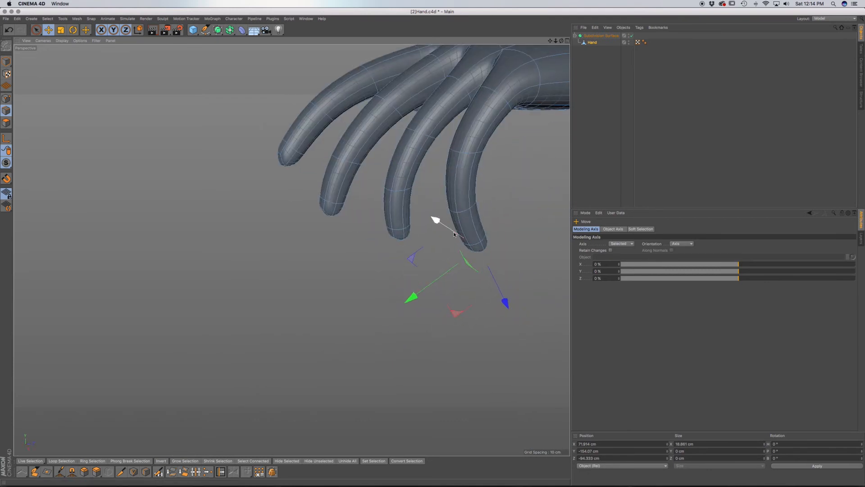
# Turn off the Subdivision Surface to work on the hand's low-poly mesh
pyautogui.scroll(-5, 453, 226)
pyautogui.keyDown('alt'); pyautogui.moveTo(464, 202); pyautogui.dragTo(391, 237, button='middle'); pyautogui.keyUp('alt')
pyautogui.click(631, 35)
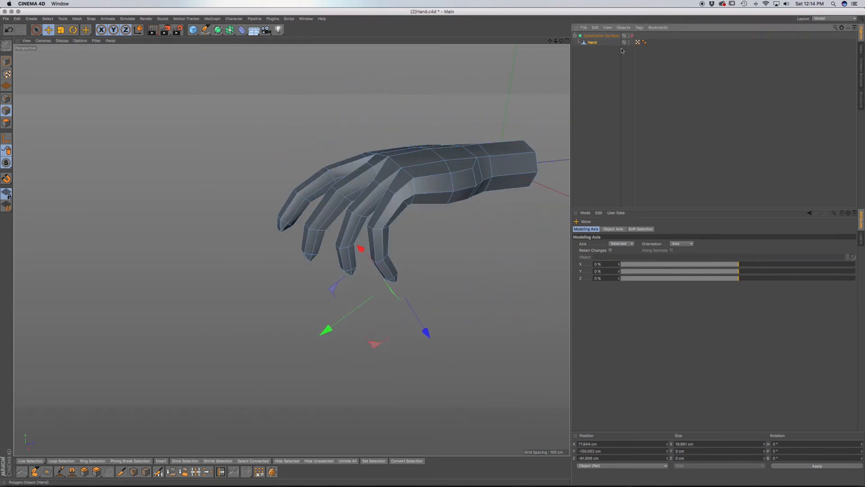
# Narrow the little fingertip's middle edge by scaling it down along its own X axis
pyautogui.scroll(5, 316, 217)
pyautogui.keyDown('alt'); pyautogui.moveTo(316, 219); pyautogui.dragTo(301, 194); pyautogui.keyUp('alt')
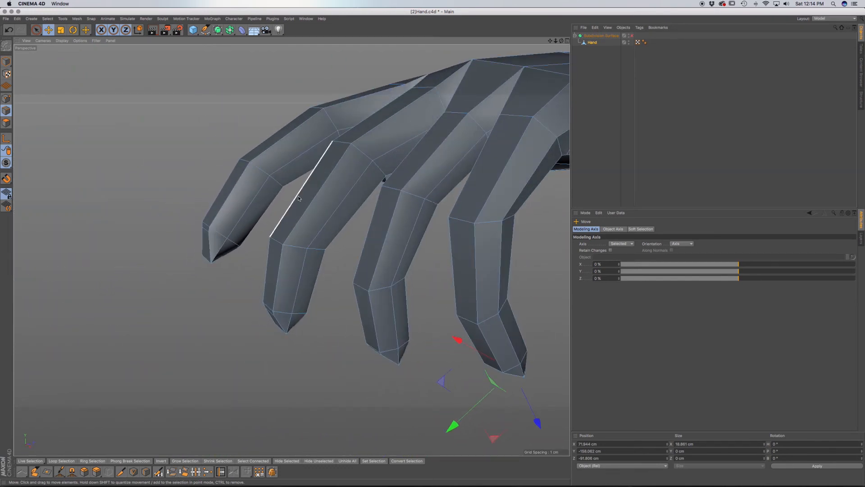
pyautogui.scroll(10, 214, 232)
pyautogui.keyDown('alt'); pyautogui.moveTo(217, 229); pyautogui.dragTo(309, 201); pyautogui.keyUp('alt')
pyautogui.scroll(-8, 223, 256)
pyautogui.keyDown('alt'); pyautogui.moveTo(209, 273); pyautogui.dragTo(212, 256); pyautogui.keyUp('alt')
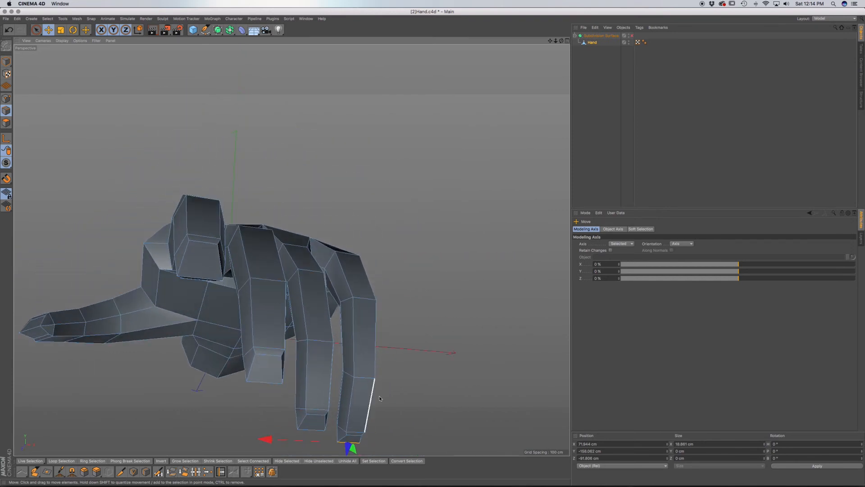
pyautogui.press('s')
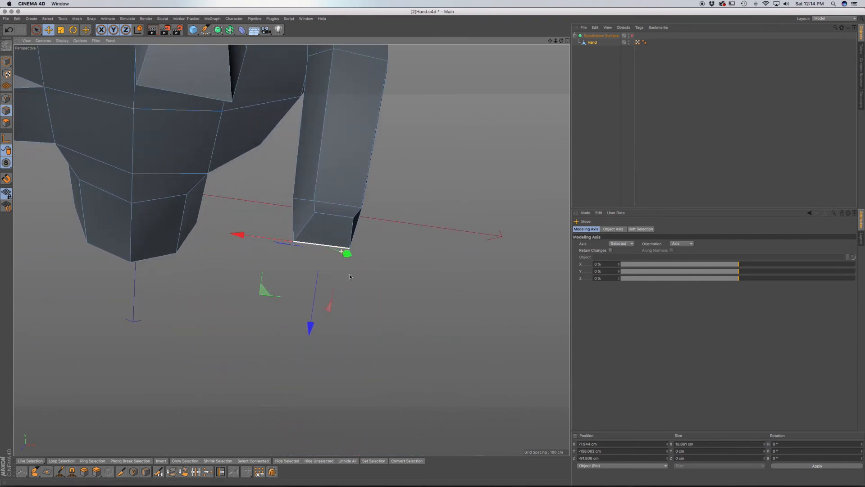
pyautogui.keyDown('alt'); pyautogui.moveTo(328, 251); pyautogui.dragTo(328, 177); pyautogui.keyUp('alt')
pyautogui.press('t')
pyautogui.moveTo(246, 225); pyautogui.dragTo(254, 229)
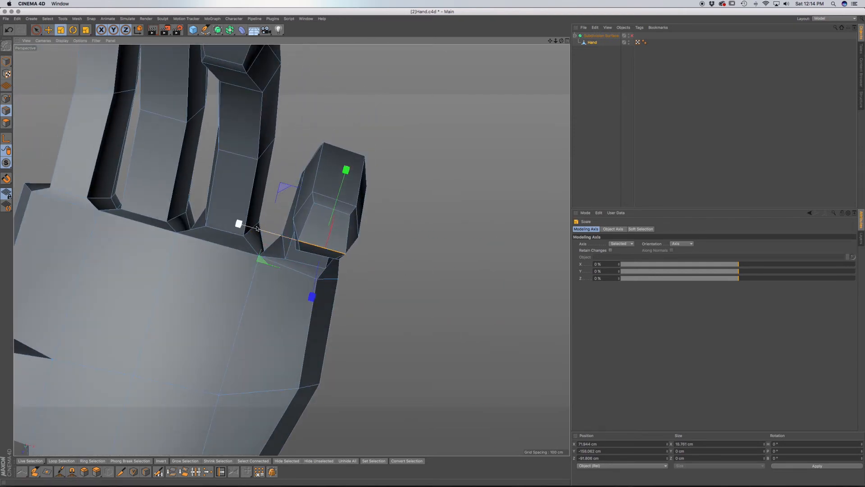
# Select the middle edge across the ring finger's tip and narrow it by scaling along its own X axis
pyautogui.keyDown('alt'); pyautogui.moveTo(276, 163); pyautogui.dragTo(265, 237); pyautogui.keyUp('alt')
pyautogui.click(258, 199)
pyautogui.moveTo(160, 170); pyautogui.dragTo(204, 180)
# Select the middle edge across the middle finger's tip and narrow it by scaling along its own X axis
pyautogui.keyDown('alt'); pyautogui.moveTo(281, 211); pyautogui.dragTo(335, 358, button='middle'); pyautogui.keyUp('alt')
pyautogui.keyDown('alt'); pyautogui.moveTo(229, 147); pyautogui.dragTo(239, 185); pyautogui.keyUp('alt')
pyautogui.click(219, 142)
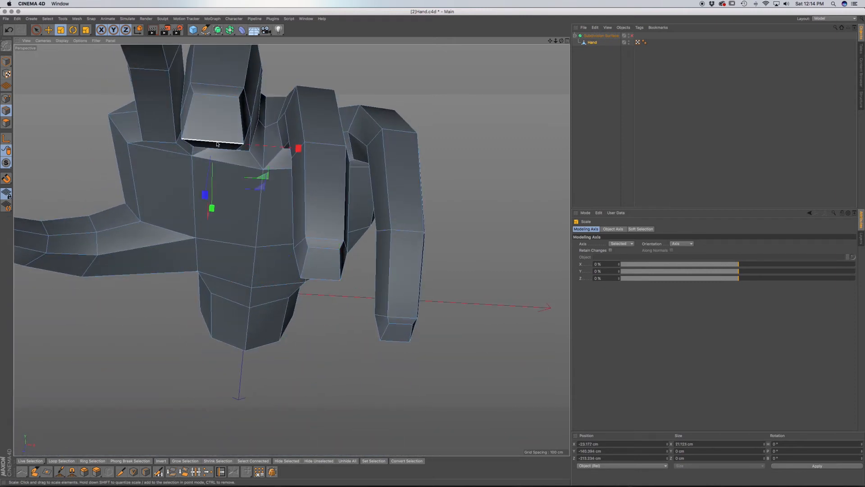
pyautogui.moveTo(298, 145); pyautogui.dragTo(228, 142)
# Narrow the index fingertip's middle edge by scaling it down along its own X axis
pyautogui.click(216, 122)
pyautogui.moveTo(103, 110); pyautogui.dragTo(247, 137)
# Select the middle edge across the thumb's tip and scale it down slightly along its own X axis
pyautogui.keyDown('alt'); pyautogui.moveTo(153, 351); pyautogui.dragTo(276, 347); pyautogui.keyUp('alt')
pyautogui.scroll(8, 279, 347)
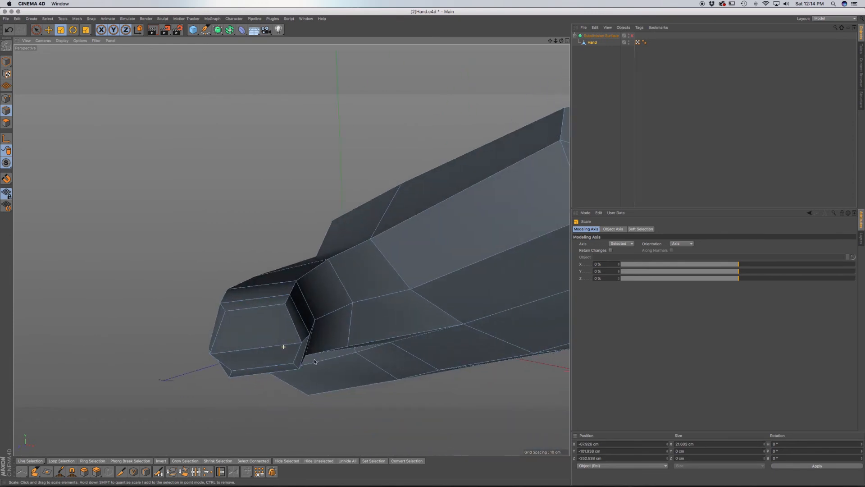
pyautogui.click(283, 348)
pyautogui.click(283, 348)
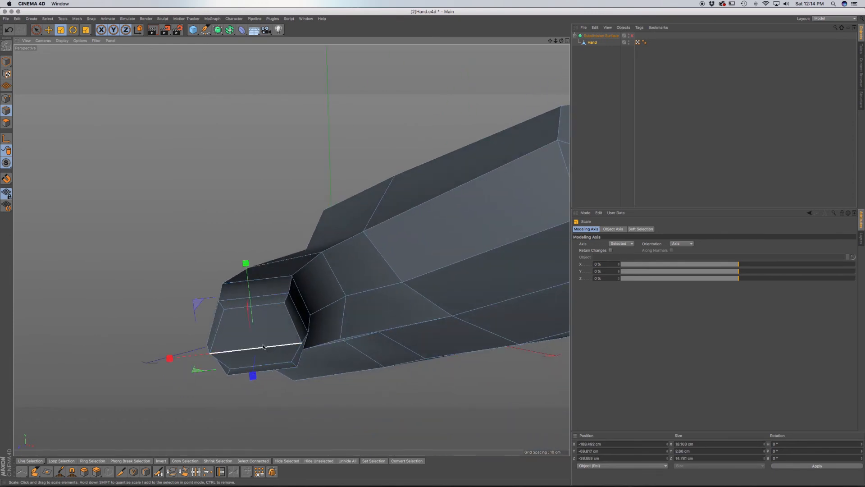
pyautogui.moveTo(170, 359); pyautogui.dragTo(180, 355)
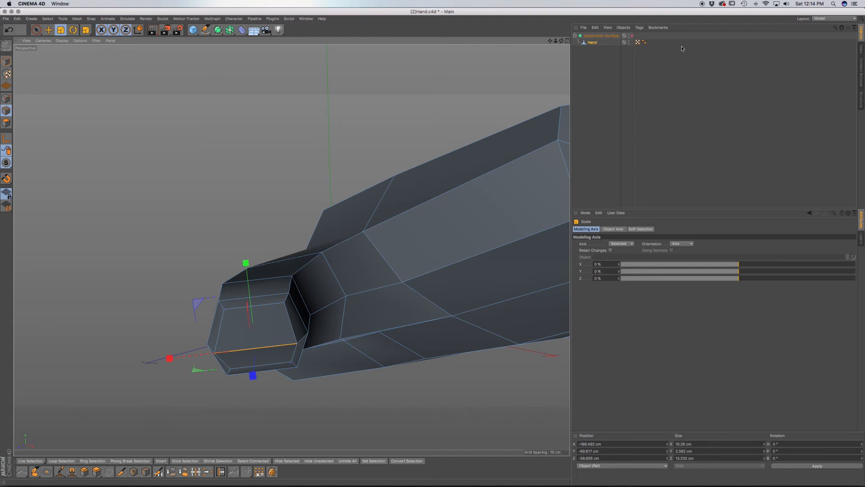
# Turn on the Subdivision Surface and examine the rounded thumb and fingertips from several sides
pyautogui.click(632, 35)
pyautogui.scroll(-6, 486, 190)
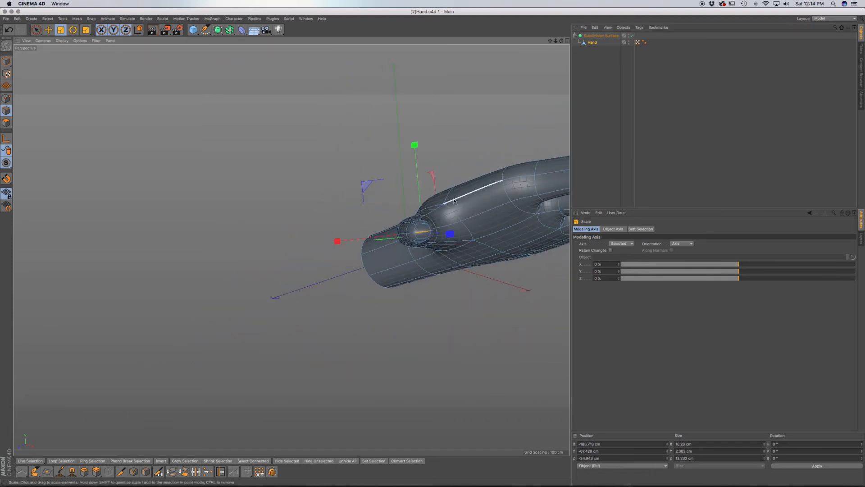
pyautogui.keyDown('alt'); pyautogui.moveTo(423, 221); pyautogui.dragTo(464, 283); pyautogui.keyUp('alt')
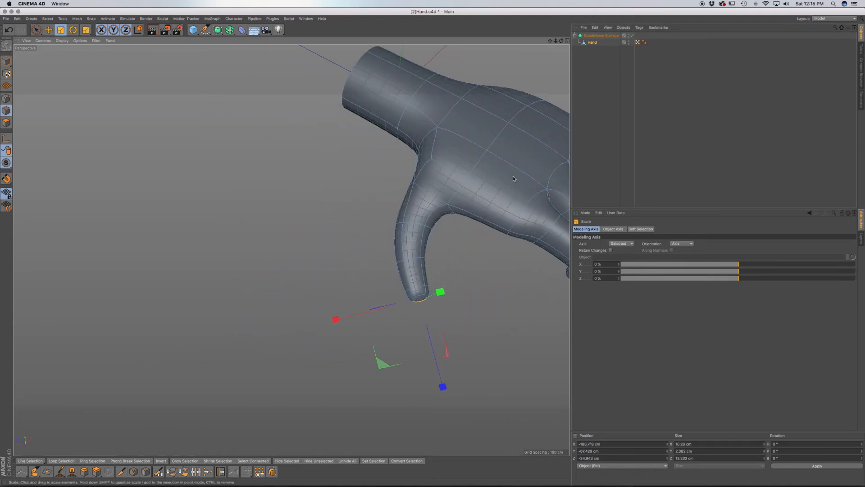
pyautogui.keyDown('alt'); pyautogui.moveTo(516, 178); pyautogui.dragTo(277, 197, button='middle'); pyautogui.keyUp('alt')
pyautogui.keyDown('alt'); pyautogui.moveTo(293, 149); pyautogui.dragTo(267, 196); pyautogui.keyUp('alt')
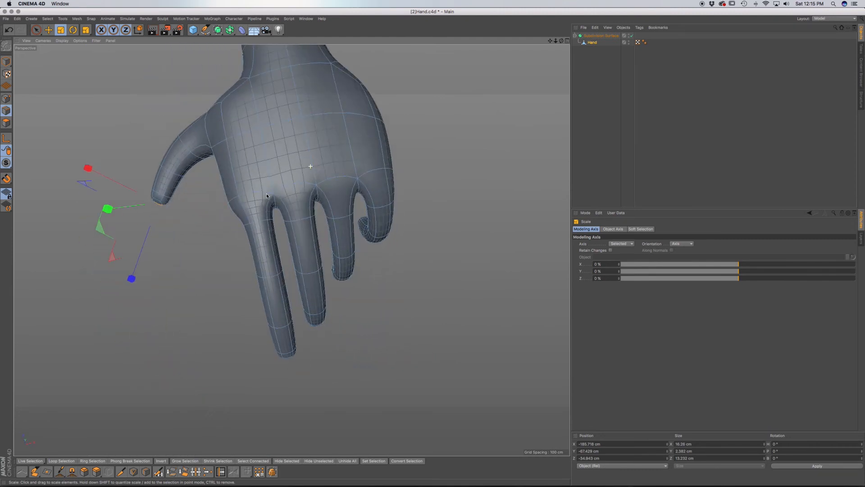
pyautogui.keyDown('alt'); pyautogui.moveTo(329, 153); pyautogui.dragTo(204, 130); pyautogui.keyUp('alt')
# Take the Hand mesh out of the Subdivision Surface, delete that generator, and save the project
pyautogui.click(631, 35)
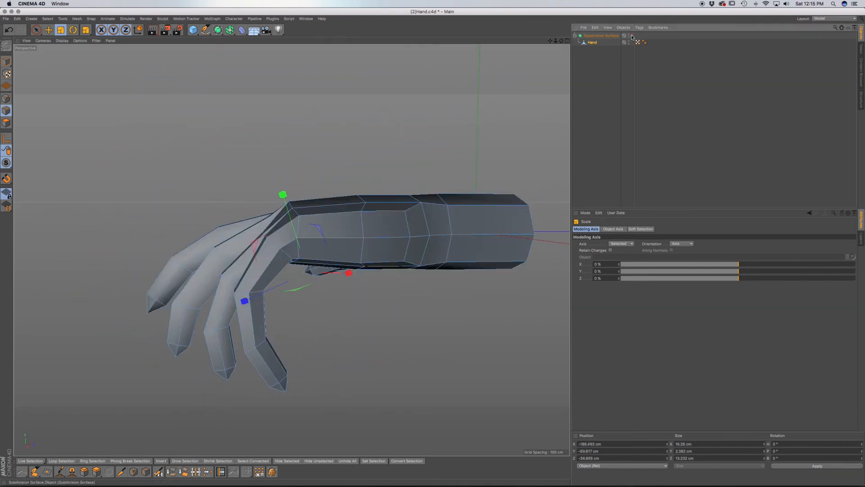
pyautogui.click(592, 43)
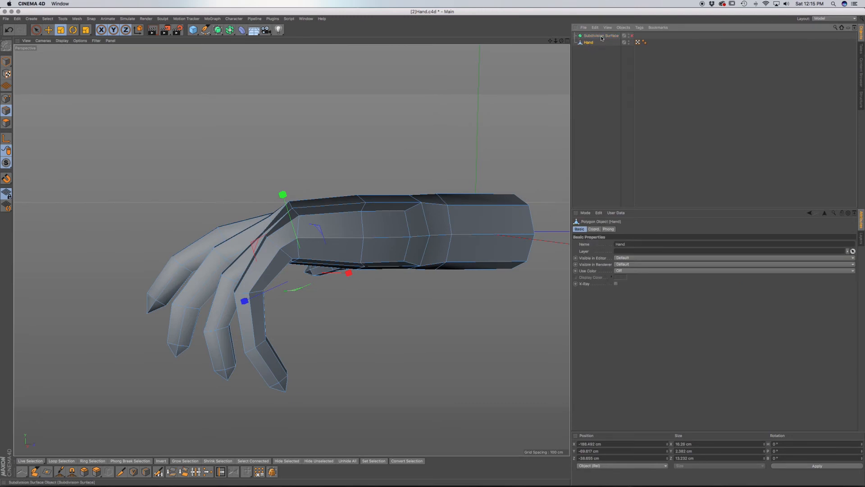
pyautogui.click(602, 36)
pyautogui.press('Delete')
pyautogui.press('super+s')
pyautogui.click(590, 37)
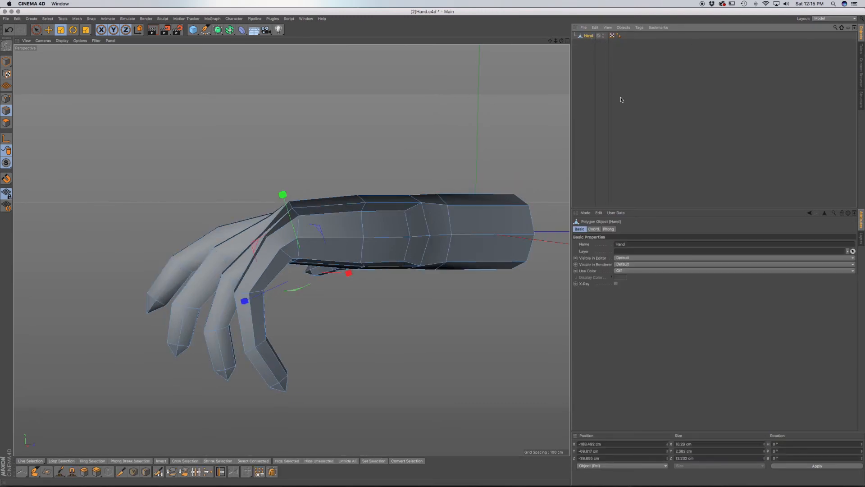
# Select the Hand object in model mode and switch to the BP - UV Edit layout
pyautogui.click(830, 19)
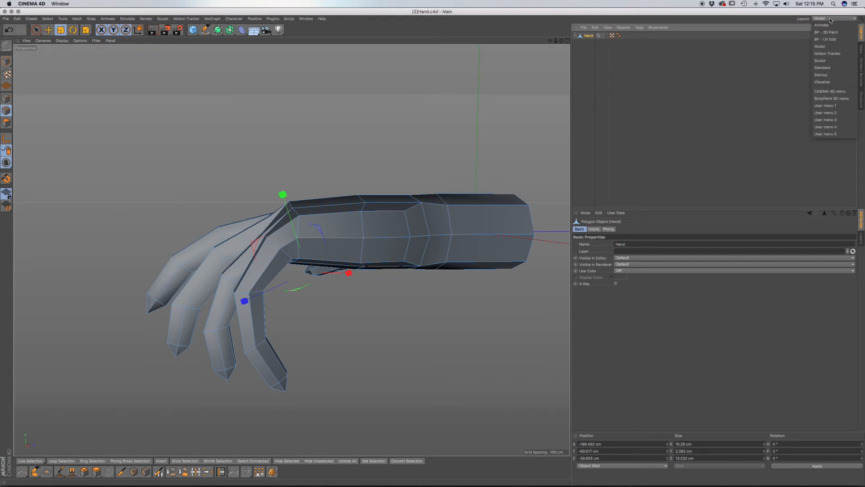
pyautogui.click(657, 75)
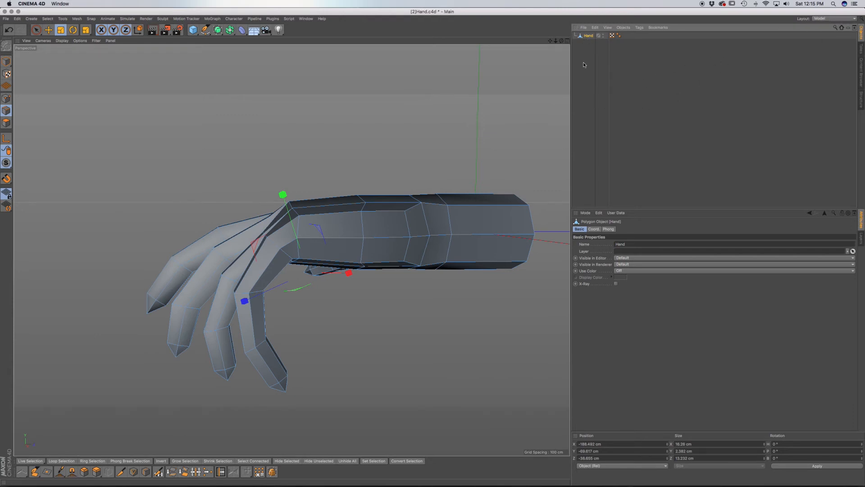
pyautogui.click(582, 124)
pyautogui.click(588, 35)
pyautogui.click(6, 59)
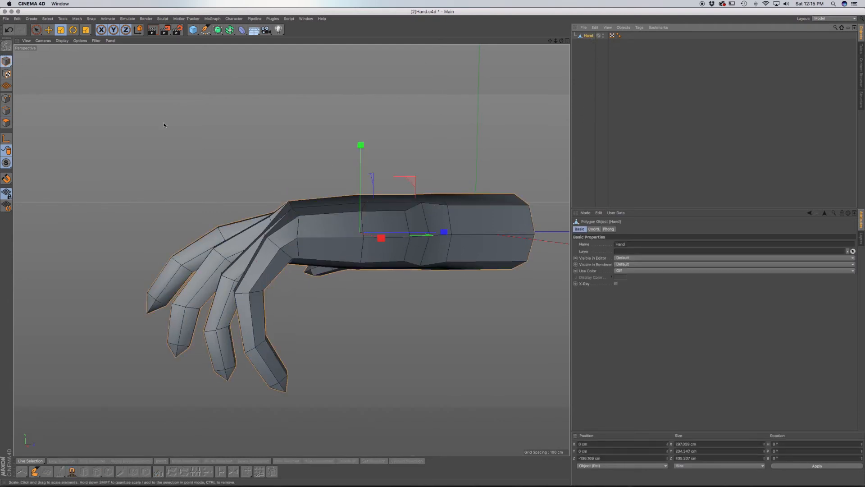
pyautogui.click(828, 19)
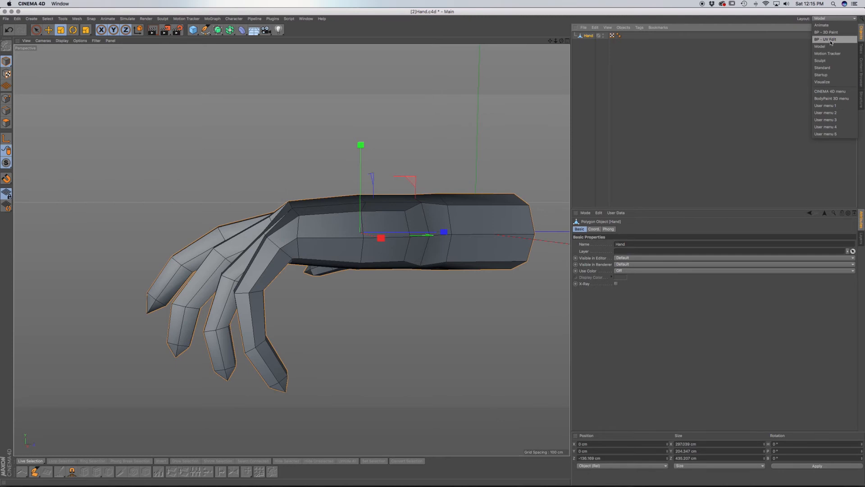
pyautogui.click(829, 39)
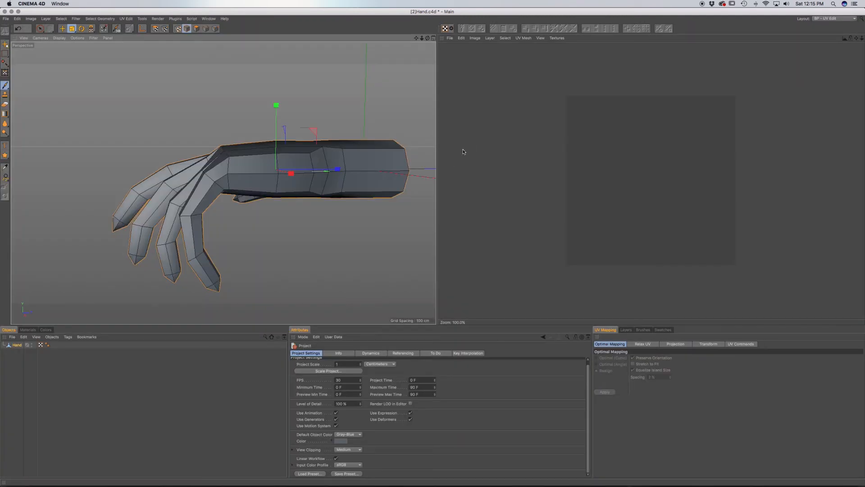
pyautogui.keyDown('alt'); pyautogui.moveTo(456, 158); pyautogui.dragTo(469, 166, button='middle'); pyautogui.keyUp('alt')
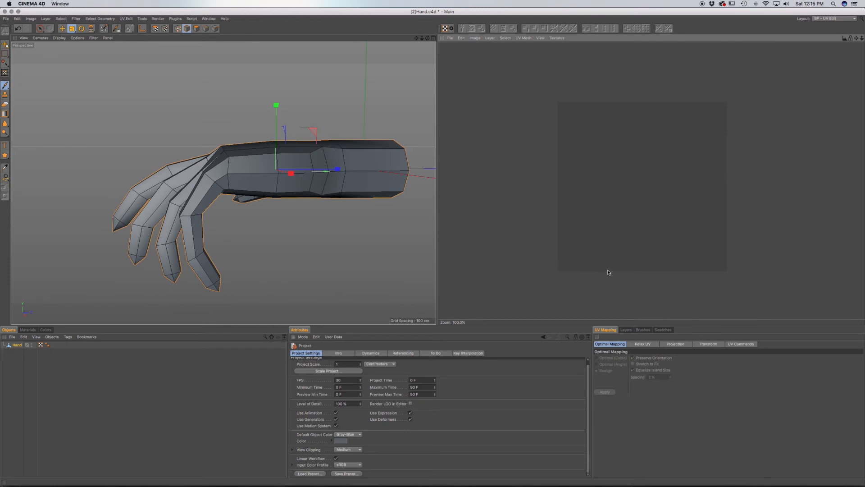
# Activate UV polygon editing for the hand and pick the polygon at the little finger's base with Live Selection
pyautogui.click(154, 29)
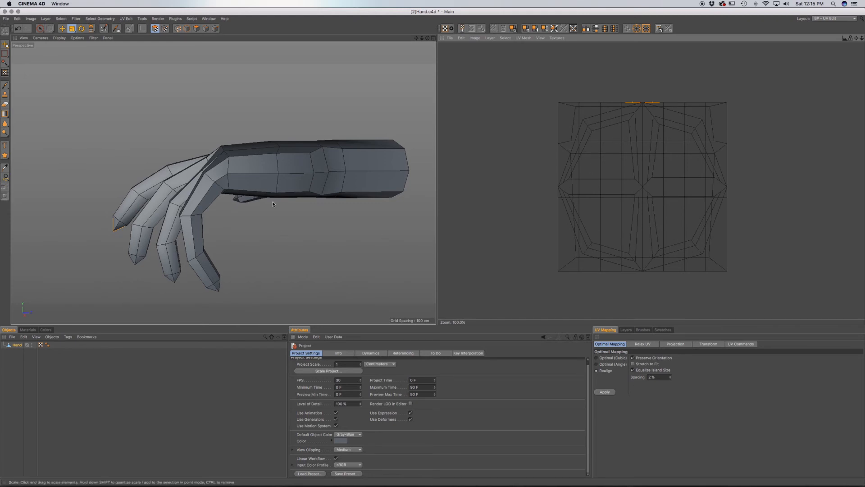
pyautogui.moveTo(271, 182)
pyautogui.keyDown('alt'); pyautogui.mouseDown()
pyautogui.moveTo(338, 201)
pyautogui.moveTo(258, 174)
pyautogui.mouseUp(); pyautogui.keyUp('alt')
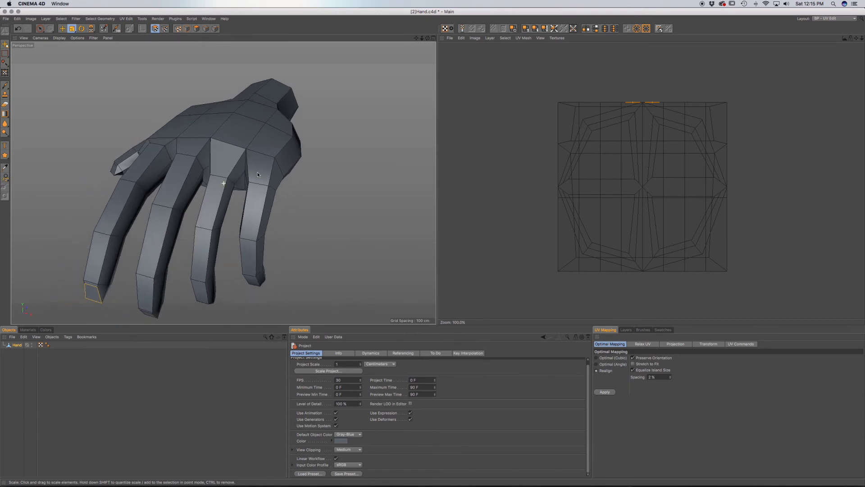
pyautogui.click(39, 29)
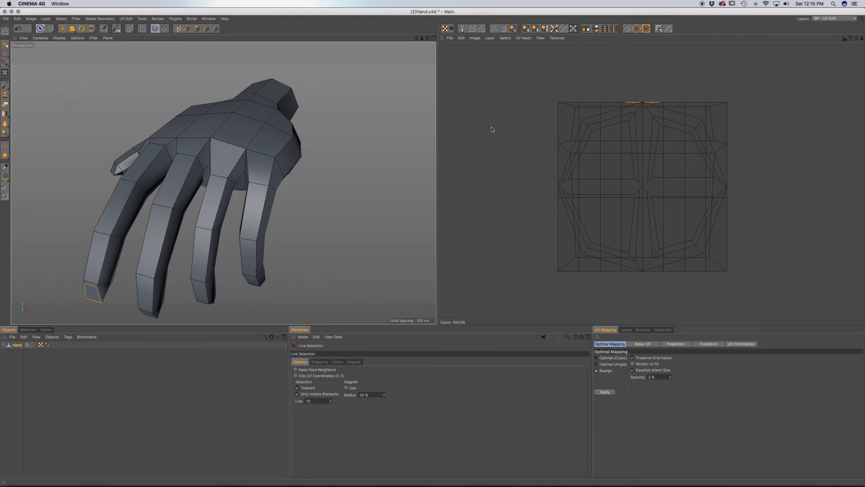
pyautogui.click(158, 229)
pyautogui.click(215, 199)
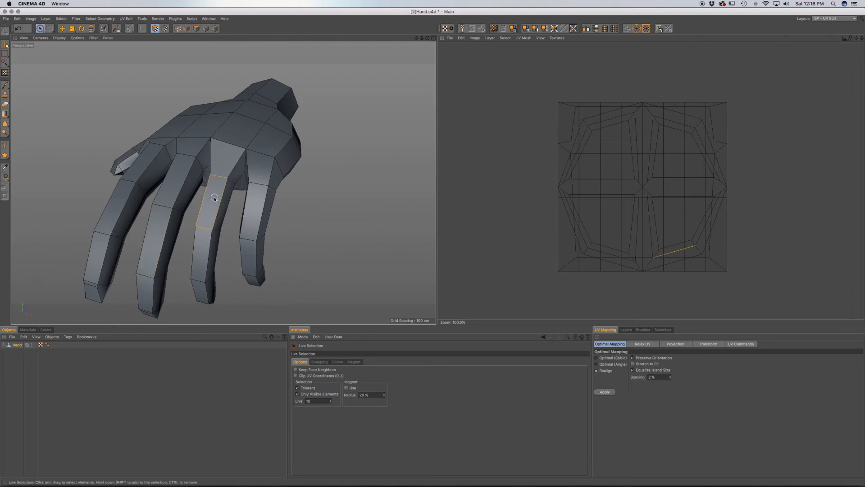
pyautogui.click(258, 165)
# Extend the polygon selection along the outer side of the hand, from the wrist to the little finger's first segment
pyautogui.moveTo(266, 199)
pyautogui.keyDown('alt'); pyautogui.mouseDown()
pyautogui.moveTo(281, 156)
pyautogui.moveTo(264, 212)
pyautogui.moveTo(226, 183)
pyautogui.moveTo(290, 184)
pyautogui.moveTo(282, 203)
pyautogui.mouseUp(); pyautogui.keyUp('alt')
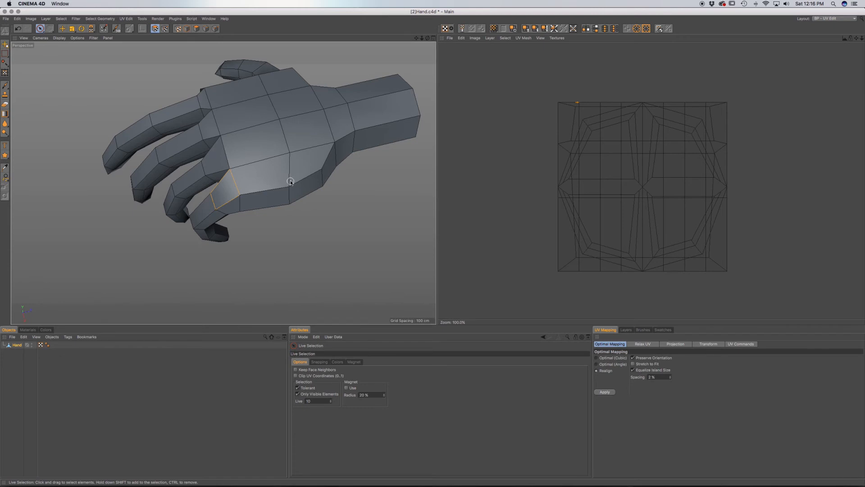
pyautogui.keyDown('alt'); pyautogui.moveTo(279, 186); pyautogui.dragTo(307, 161); pyautogui.keyUp('alt')
pyautogui.keyDown('alt'); pyautogui.moveTo(269, 191); pyautogui.dragTo(230, 227); pyautogui.keyUp('alt')
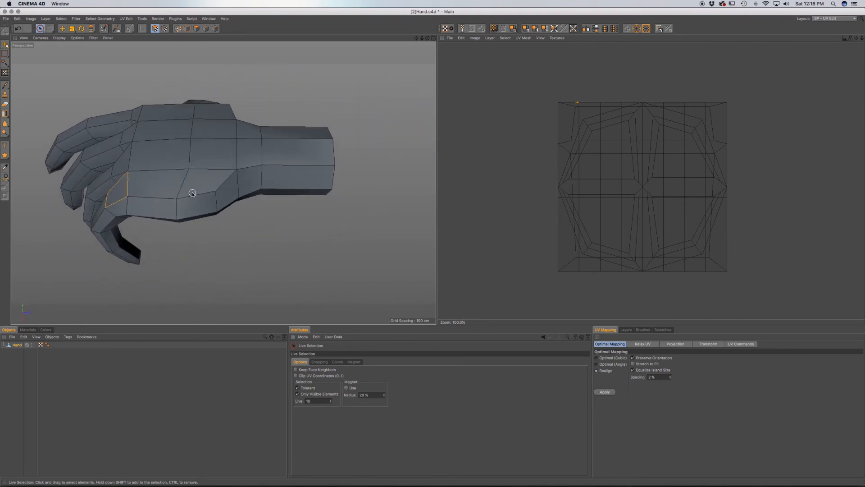
pyautogui.keyDown('alt'); pyautogui.moveTo(193, 195); pyautogui.dragTo(264, 182); pyautogui.keyUp('alt')
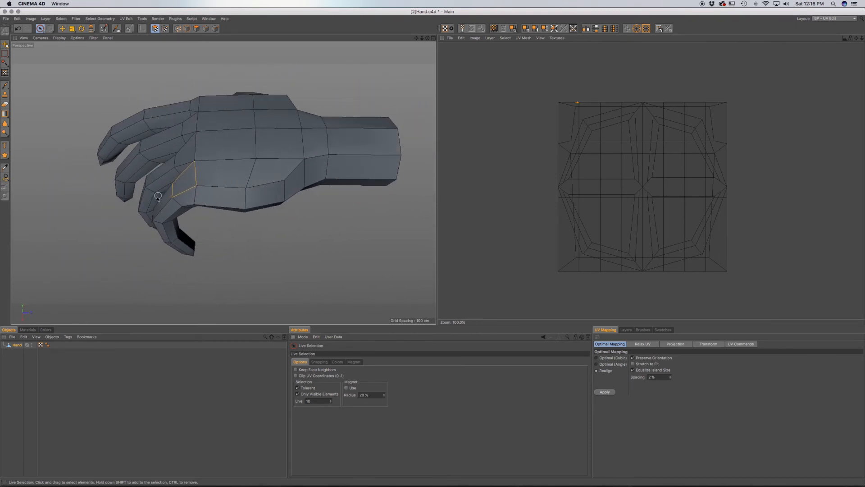
pyautogui.moveTo(368, 168)
pyautogui.mouseDown()
pyautogui.moveTo(250, 194)
pyautogui.moveTo(214, 189)
pyautogui.moveTo(187, 194)
pyautogui.moveTo(174, 209)
pyautogui.mouseUp()
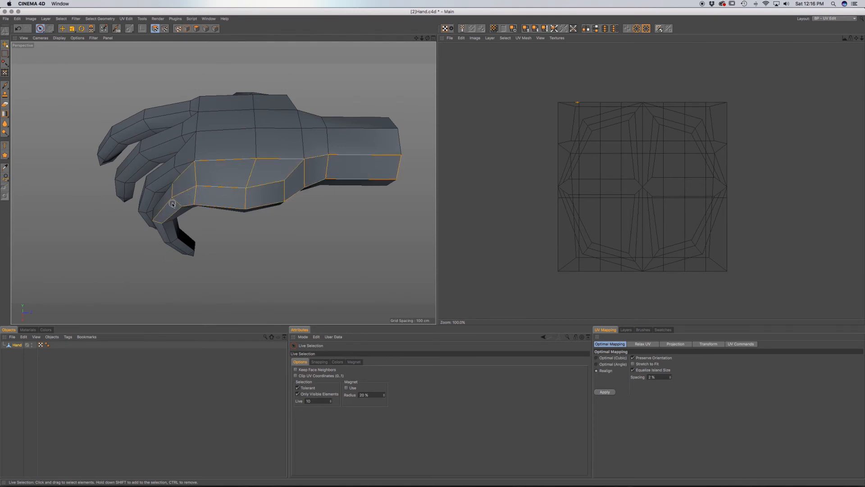
# Add the polygons running down the back and outer side of the little finger to the selection
pyautogui.keyDown('alt'); pyautogui.moveTo(233, 180); pyautogui.dragTo(308, 123, button='middle'); pyautogui.keyUp('alt')
pyautogui.keyDown('alt'); pyautogui.moveTo(284, 126); pyautogui.dragTo(319, 106); pyautogui.keyUp('alt')
pyautogui.click(273, 131)
pyautogui.press('super+z')
pyautogui.moveTo(272, 133)
pyautogui.mouseDown()
pyautogui.moveTo(271, 218)
pyautogui.moveTo(278, 186)
pyautogui.moveTo(251, 190)
pyautogui.moveTo(289, 259)
pyautogui.mouseUp()
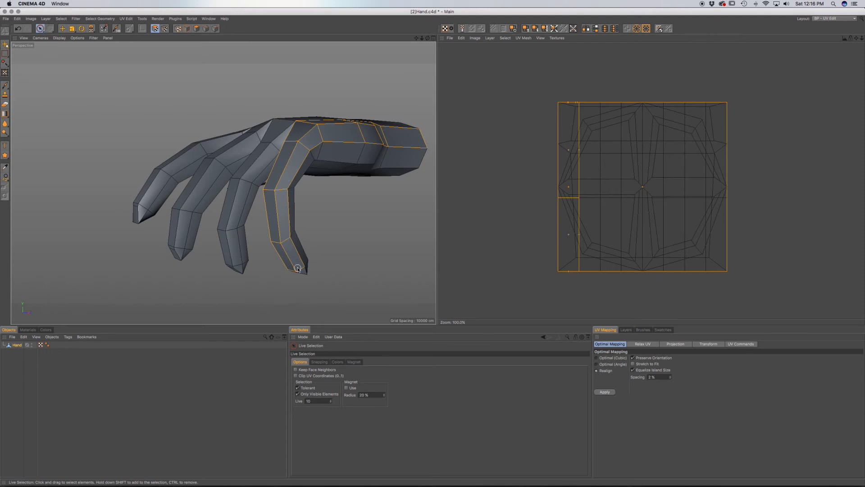
# Add the little finger's tip, its remaining upper side polygons, and the web towards the ring finger to the selection
pyautogui.keyDown('alt'); pyautogui.moveTo(290, 243); pyautogui.dragTo(286, 189, button='middle'); pyautogui.keyUp('alt')
pyautogui.scroll(3, 287, 189)
pyautogui.keyDown('alt'); pyautogui.moveTo(289, 194); pyautogui.dragTo(325, 120); pyautogui.keyUp('alt')
pyautogui.scroll(2, 292, 222)
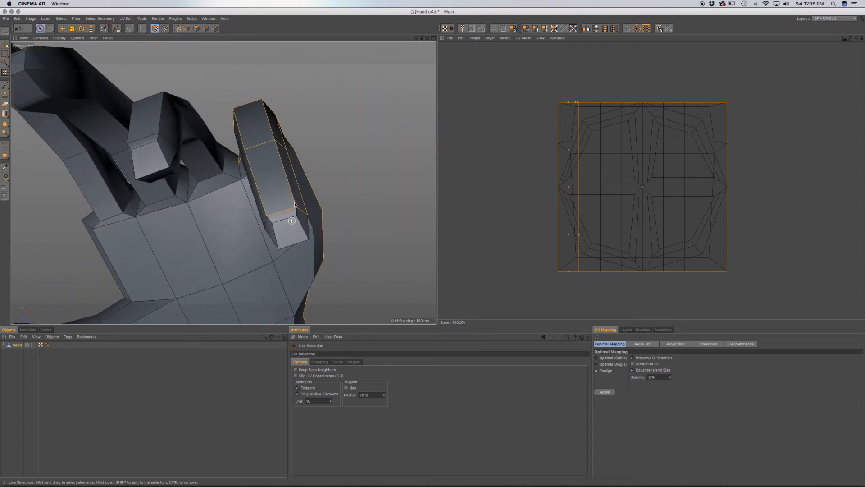
pyautogui.moveTo(279, 221)
pyautogui.keyDown('alt'); pyautogui.mouseDown()
pyautogui.moveTo(305, 202)
pyautogui.moveTo(271, 212)
pyautogui.mouseUp(); pyautogui.keyUp('alt')
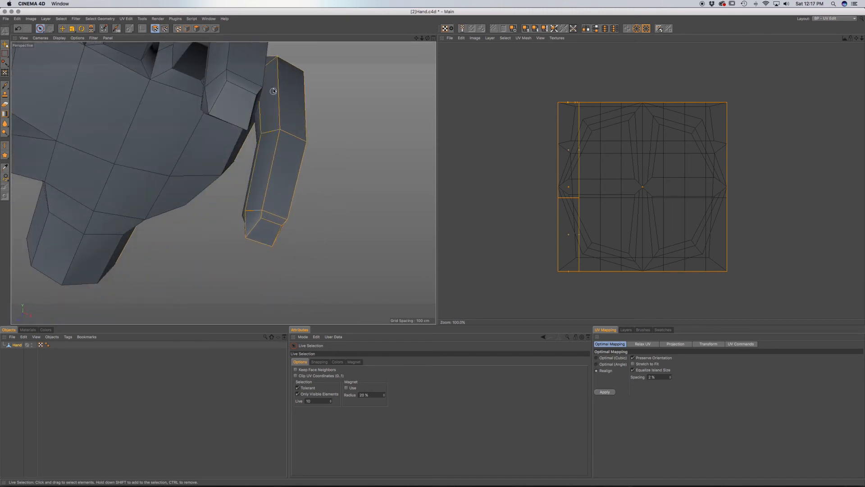
pyautogui.keyDown('alt'); pyautogui.moveTo(268, 110); pyautogui.dragTo(256, 131); pyautogui.keyUp('alt')
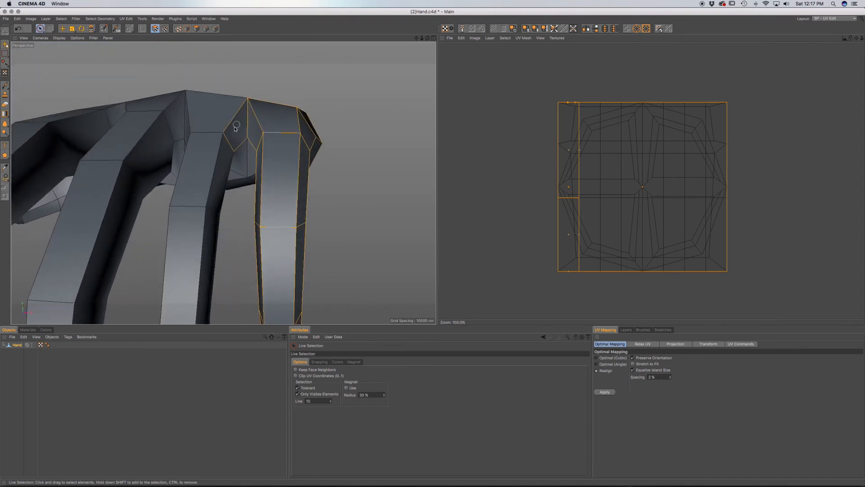
# Add the ring finger's back, tip and side polygons to the selection
pyautogui.click(205, 186)
pyautogui.moveTo(205, 186)
pyautogui.keyDown('alt'); pyautogui.mouseDown()
pyautogui.moveTo(246, 82)
pyautogui.moveTo(231, 206)
pyautogui.moveTo(225, 169)
pyautogui.mouseUp(); pyautogui.keyUp('alt')
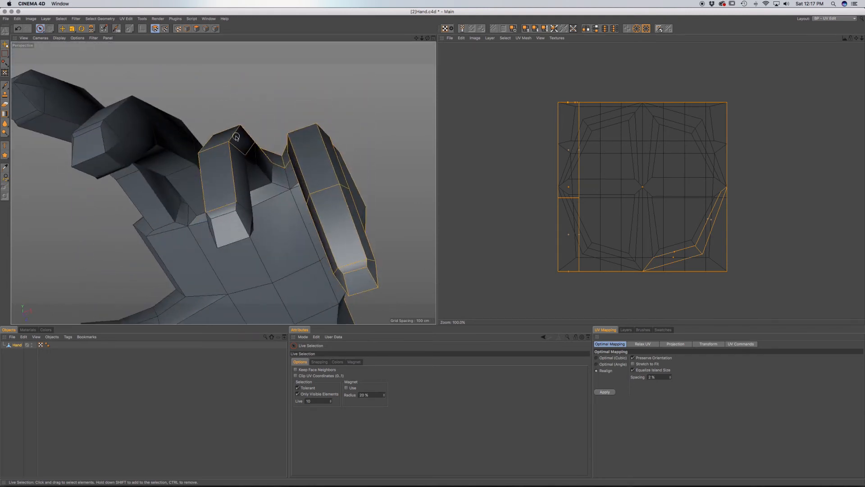
pyautogui.keyDown('shift'); pyautogui.click(239, 213); pyautogui.keyUp('shift')
pyautogui.keyDown('alt'); pyautogui.moveTo(233, 212); pyautogui.dragTo(243, 221); pyautogui.keyUp('alt')
pyautogui.keyDown('shift'); pyautogui.click(215, 137); pyautogui.keyUp('shift')
pyautogui.keyDown('alt'); pyautogui.moveTo(223, 133); pyautogui.dragTo(199, 187); pyautogui.keyUp('alt')
pyautogui.keyDown('alt'); pyautogui.moveTo(231, 110); pyautogui.dragTo(223, 246, button='middle'); pyautogui.keyUp('alt')
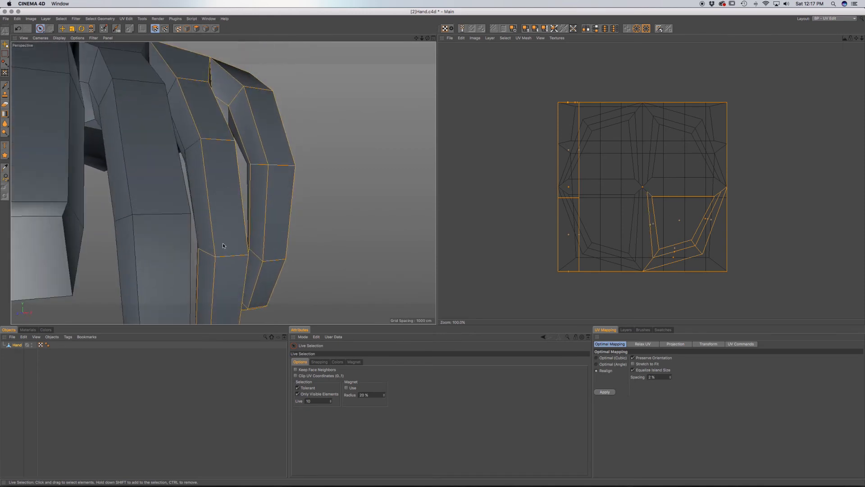
pyautogui.scroll(-3, 216, 232)
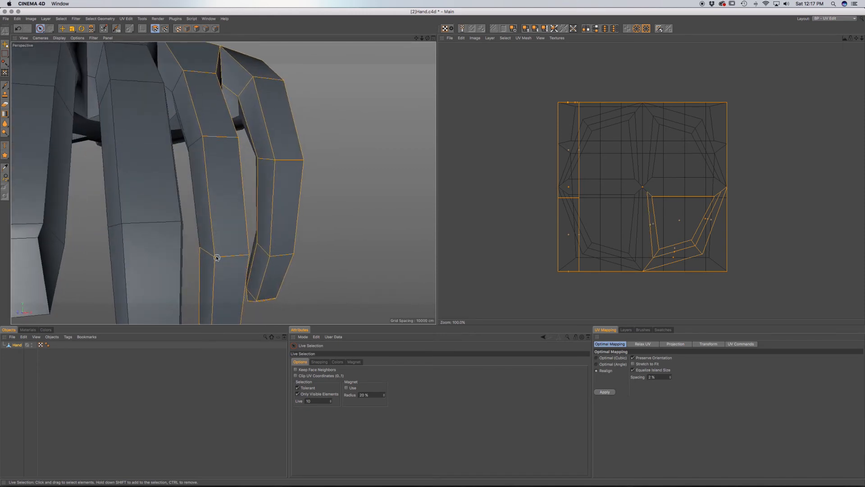
pyautogui.keyDown('shift'); pyautogui.click(181, 76); pyautogui.keyUp('shift')
# Add the polygons along the middle finger's length to the selection, down to its tip
pyautogui.keyDown('alt'); pyautogui.moveTo(202, 134); pyautogui.dragTo(229, 225, button='middle'); pyautogui.keyUp('alt')
pyautogui.keyDown('alt'); pyautogui.moveTo(218, 153); pyautogui.dragTo(188, 167); pyautogui.keyUp('alt')
pyautogui.keyDown('alt'); pyautogui.moveTo(220, 189); pyautogui.dragTo(239, 156, button='middle'); pyautogui.keyUp('alt')
pyautogui.moveTo(221, 105)
pyautogui.keyDown('shift'); pyautogui.mouseDown()
pyautogui.moveTo(193, 137)
pyautogui.moveTo(159, 217)
pyautogui.mouseUp(); pyautogui.keyUp('shift')
pyautogui.keyDown('alt'); pyautogui.moveTo(160, 217); pyautogui.dragTo(232, 112, button='middle'); pyautogui.keyUp('alt')
pyautogui.moveTo(222, 180)
pyautogui.keyDown('shift'); pyautogui.mouseDown()
pyautogui.moveTo(209, 239)
pyautogui.moveTo(223, 204)
pyautogui.moveTo(216, 283)
pyautogui.moveTo(216, 265)
pyautogui.moveTo(208, 272)
pyautogui.moveTo(286, 239)
pyautogui.moveTo(239, 249)
pyautogui.mouseUp(); pyautogui.keyUp('shift')
pyautogui.keyDown('shift'); pyautogui.click(268, 242); pyautogui.keyUp('shift')
# Add the middle finger's remaining side polygons to the selection, up to the finger's base
pyautogui.keyDown('alt'); pyautogui.moveTo(286, 181); pyautogui.dragTo(282, 209, button='middle'); pyautogui.keyUp('alt')
pyautogui.keyDown('alt'); pyautogui.moveTo(287, 186); pyautogui.dragTo(293, 192); pyautogui.keyUp('alt')
pyautogui.keyDown('alt'); pyautogui.moveTo(294, 191); pyautogui.dragTo(298, 272, button='middle'); pyautogui.keyUp('alt')
pyautogui.keyDown('shift'); pyautogui.moveTo(273, 247); pyautogui.dragTo(262, 136); pyautogui.keyUp('shift')
pyautogui.keyDown('alt'); pyautogui.moveTo(273, 126); pyautogui.dragTo(270, 246, button='middle'); pyautogui.keyUp('alt')
pyautogui.keyDown('alt'); pyautogui.moveTo(262, 198); pyautogui.dragTo(273, 192); pyautogui.keyUp('alt')
pyautogui.keyDown('shift'); pyautogui.moveTo(230, 78); pyautogui.dragTo(187, 95); pyautogui.keyUp('shift')
# Add the index finger's back polygons, from its middle segments up to the base, to the selection
pyautogui.keyDown('alt'); pyautogui.moveTo(253, 150); pyautogui.dragTo(261, 119); pyautogui.keyUp('alt')
pyautogui.keyDown('alt'); pyautogui.moveTo(213, 152); pyautogui.dragTo(165, 161); pyautogui.keyUp('alt')
pyautogui.scroll(-6, 190, 185)
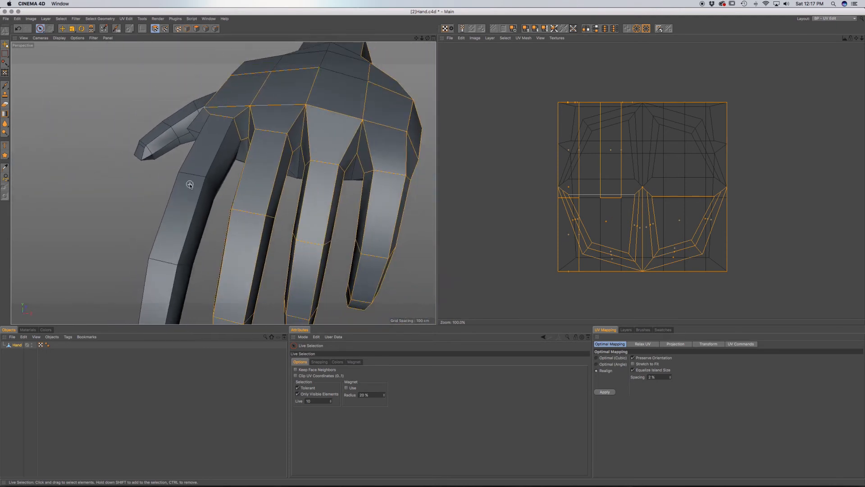
pyautogui.keyDown('shift'); pyautogui.moveTo(190, 191); pyautogui.dragTo(221, 126); pyautogui.keyUp('shift')
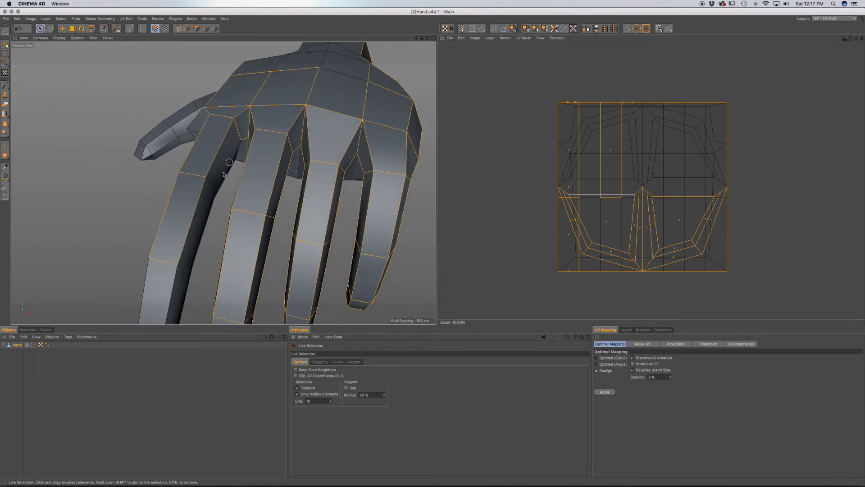
# Add the index finger's remaining upper side polygons to the selection, down to its tip
pyautogui.keyDown('alt'); pyautogui.moveTo(205, 200); pyautogui.dragTo(213, 172, button='middle'); pyautogui.keyUp('alt')
pyautogui.keyDown('alt'); pyautogui.moveTo(216, 118); pyautogui.dragTo(296, 110); pyautogui.keyUp('alt')
pyautogui.keyDown('alt'); pyautogui.moveTo(218, 195); pyautogui.dragTo(240, 139, button='middle'); pyautogui.keyUp('alt')
pyautogui.keyDown('alt'); pyautogui.moveTo(227, 169); pyautogui.dragTo(226, 139); pyautogui.keyUp('alt')
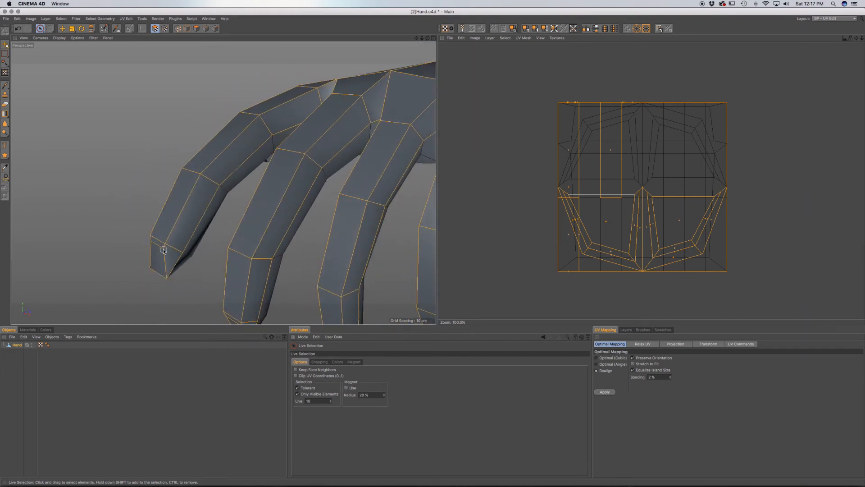
pyautogui.keyDown('alt'); pyautogui.moveTo(165, 249); pyautogui.dragTo(226, 239); pyautogui.keyUp('alt')
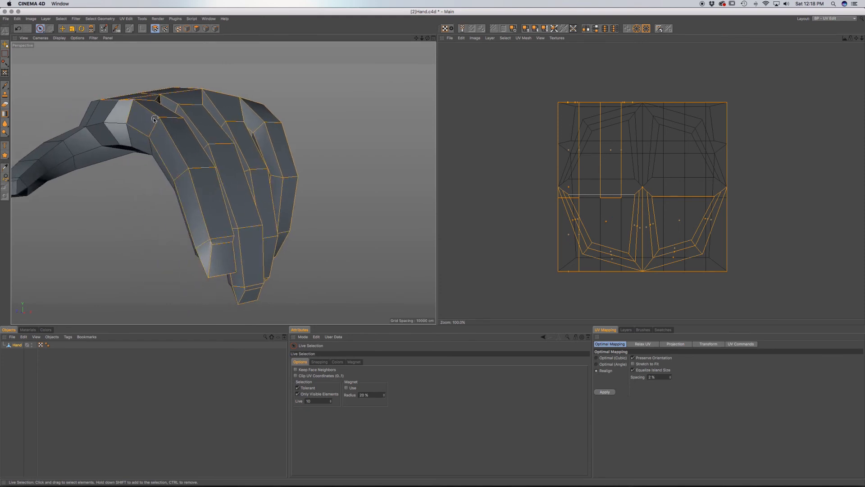
# Add the upper polygons along the thumb side of the hand and wrist to the selection
pyautogui.moveTo(141, 114)
pyautogui.keyDown('alt'); pyautogui.mouseDown()
pyautogui.moveTo(224, 203)
pyautogui.moveTo(203, 192)
pyautogui.moveTo(193, 162)
pyautogui.moveTo(224, 183)
pyautogui.moveTo(170, 222)
pyautogui.moveTo(144, 202)
pyautogui.moveTo(200, 171)
pyautogui.moveTo(190, 140)
pyautogui.moveTo(168, 124)
pyautogui.moveTo(109, 164)
pyautogui.moveTo(137, 155)
pyautogui.moveTo(138, 200)
pyautogui.mouseUp(); pyautogui.keyUp('alt')
pyautogui.keyDown('shift'); pyautogui.click(315, 230); pyautogui.keyUp('shift')
pyautogui.keyDown('alt'); pyautogui.moveTo(335, 220); pyautogui.dragTo(250, 190); pyautogui.keyUp('alt')
pyautogui.moveTo(305, 227)
pyautogui.keyDown('shift'); pyautogui.mouseDown()
pyautogui.moveTo(361, 237)
pyautogui.moveTo(361, 225)
pyautogui.moveTo(311, 195)
pyautogui.mouseUp(); pyautogui.keyUp('shift')
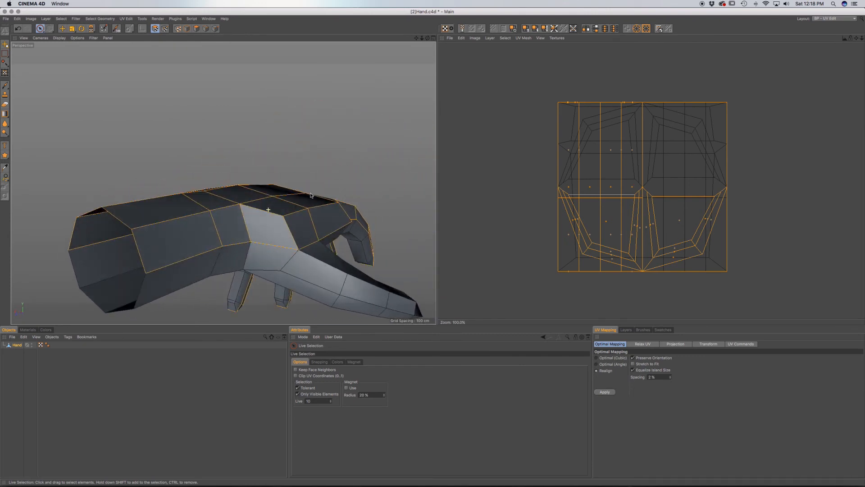
# Add the upper polygons of the thumb's base and lower segments to the selection
pyautogui.keyDown('alt'); pyautogui.moveTo(278, 226); pyautogui.dragTo(298, 249); pyautogui.keyUp('alt')
pyautogui.keyDown('alt'); pyautogui.moveTo(298, 248); pyautogui.dragTo(265, 206, button='middle'); pyautogui.keyUp('alt')
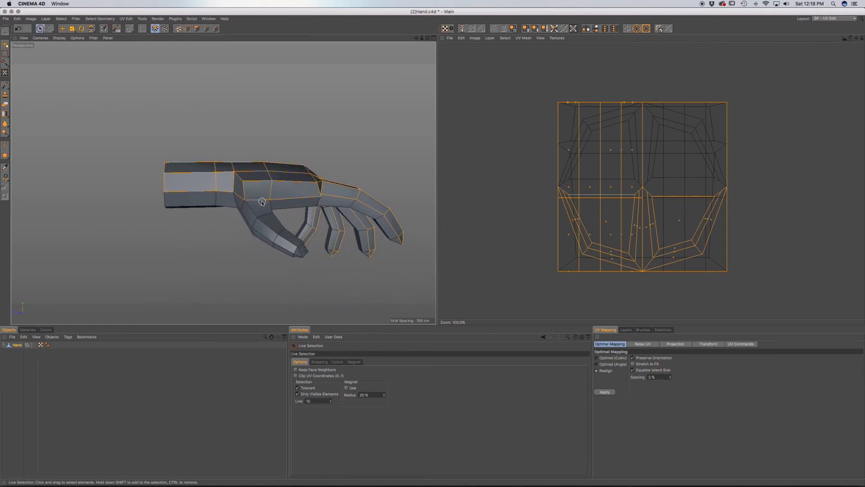
pyautogui.scroll(3, 262, 201)
pyautogui.moveTo(252, 194)
pyautogui.keyDown('shift'); pyautogui.mouseDown()
pyautogui.moveTo(246, 219)
pyautogui.moveTo(256, 236)
pyautogui.mouseUp(); pyautogui.keyUp('shift')
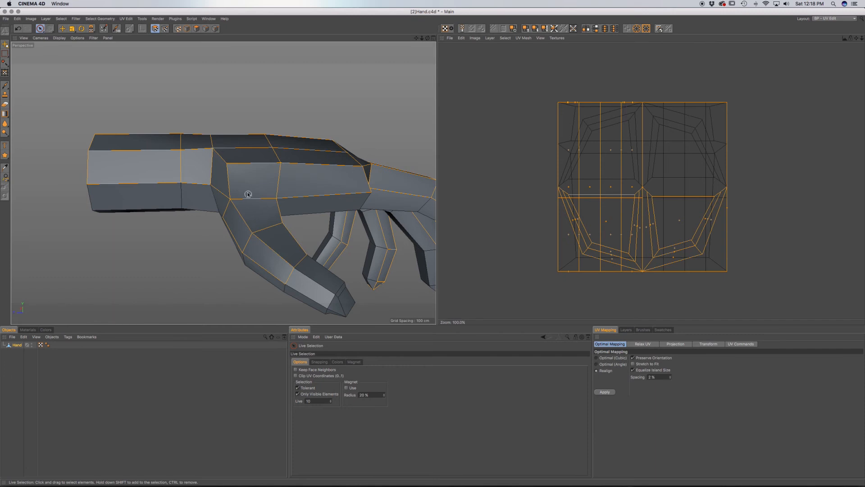
# Extend the selection over the thumb's remaining upper polygons to its tip
pyautogui.scroll(3, 272, 204)
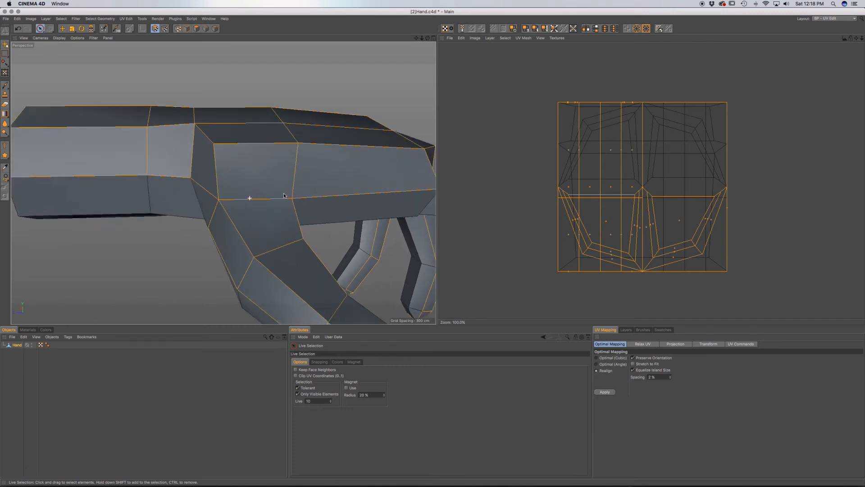
pyautogui.keyDown('alt'); pyautogui.moveTo(255, 209); pyautogui.dragTo(248, 248); pyautogui.keyUp('alt')
pyautogui.keyDown('alt'); pyautogui.moveTo(294, 248); pyautogui.dragTo(223, 184, button='middle'); pyautogui.keyUp('alt')
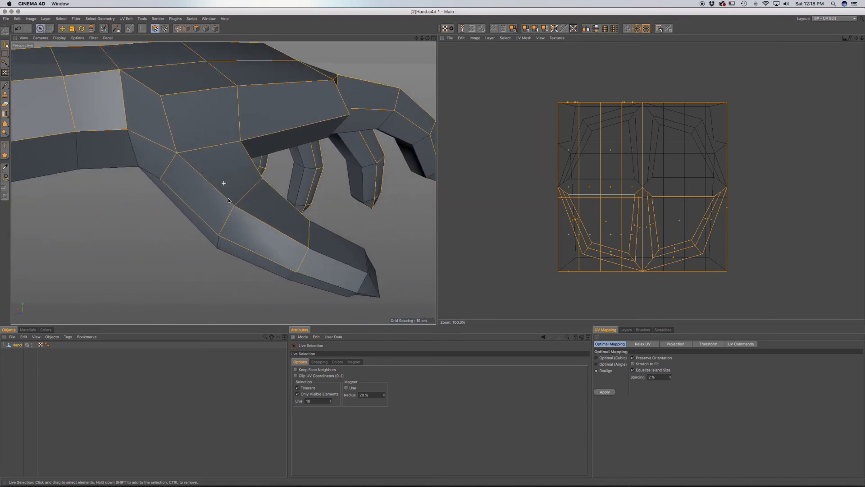
pyautogui.keyDown('alt'); pyautogui.moveTo(263, 237); pyautogui.dragTo(186, 216); pyautogui.keyUp('alt')
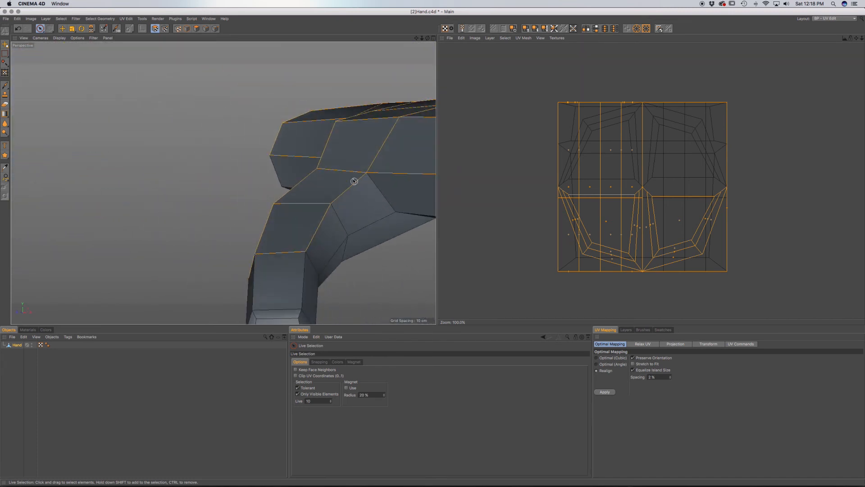
pyautogui.keyDown('alt'); pyautogui.moveTo(296, 254); pyautogui.dragTo(354, 197); pyautogui.keyUp('alt')
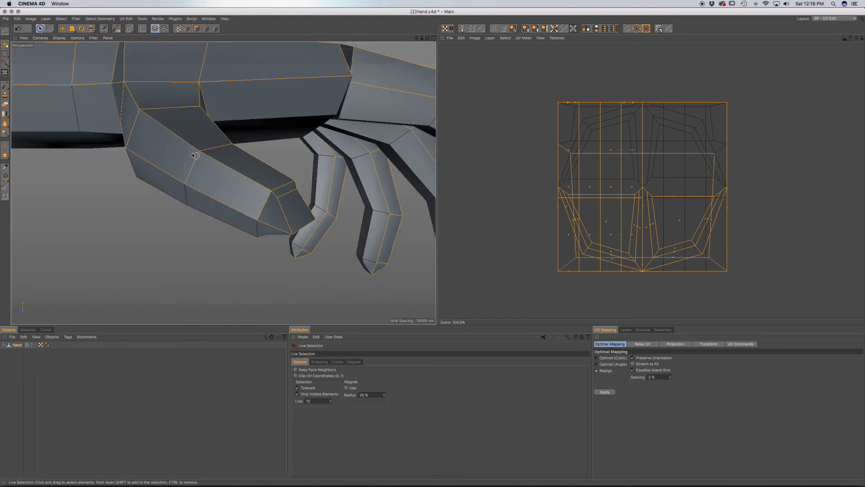
# Examine the selection around the whole hand, between the fingers and along both sides, for missed polygons
pyautogui.scroll(-5, 194, 154)
pyautogui.keyDown('alt'); pyautogui.moveTo(191, 150); pyautogui.dragTo(180, 168); pyautogui.keyUp('alt')
pyautogui.scroll(-5, 182, 149)
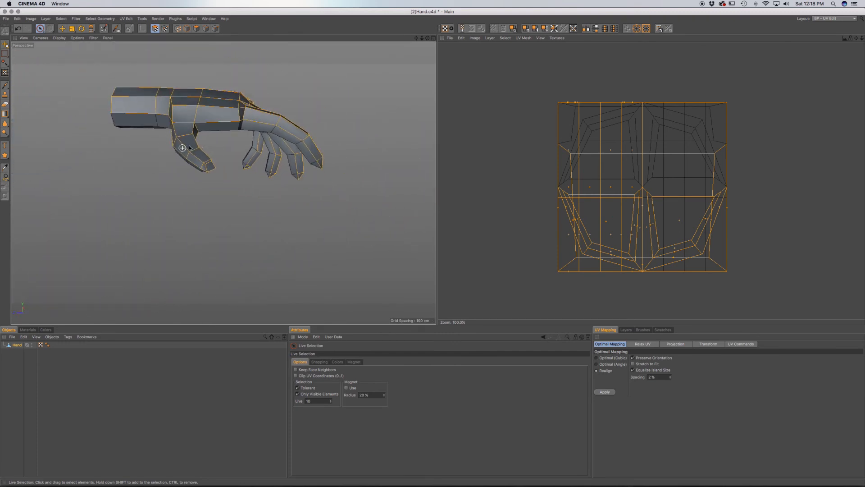
pyautogui.scroll(5, 277, 159)
pyautogui.keyDown('alt'); pyautogui.moveTo(277, 159); pyautogui.dragTo(193, 100); pyautogui.keyUp('alt')
pyautogui.keyDown('alt'); pyautogui.moveTo(389, 122); pyautogui.dragTo(365, 92); pyautogui.keyUp('alt')
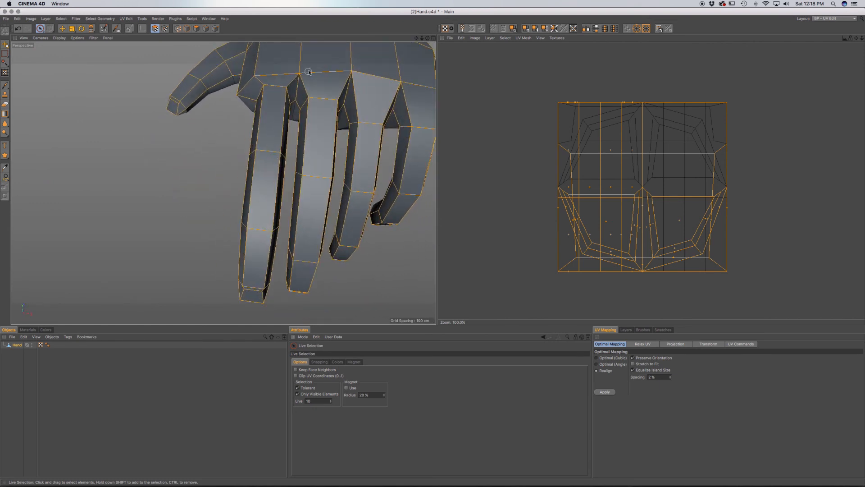
pyautogui.keyDown('alt'); pyautogui.moveTo(318, 121); pyautogui.dragTo(468, 95); pyautogui.keyUp('alt')
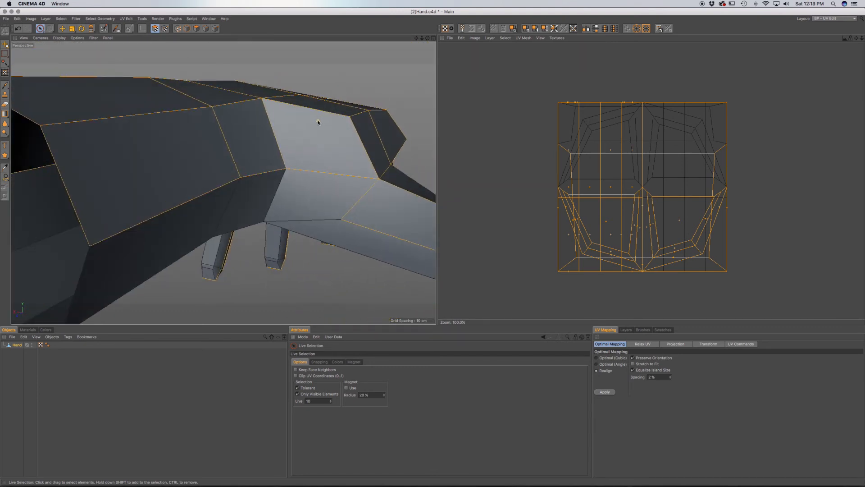
pyautogui.scroll(-5, 124, 188)
pyautogui.keyDown('alt'); pyautogui.moveTo(121, 187); pyautogui.dragTo(230, 188); pyautogui.keyUp('alt')
pyautogui.keyDown('alt'); pyautogui.moveTo(58, 202); pyautogui.dragTo(434, 175, button='middle'); pyautogui.keyUp('alt')
pyautogui.keyDown('alt'); pyautogui.moveTo(309, 188); pyautogui.dragTo(341, 195); pyautogui.keyUp('alt')
pyautogui.keyDown('alt'); pyautogui.moveTo(224, 213); pyautogui.dragTo(321, 135, button='middle'); pyautogui.keyUp('alt')
pyautogui.scroll(-5, 255, 172)
pyautogui.keyDown('alt'); pyautogui.moveTo(235, 168); pyautogui.dragTo(262, 105, button='middle'); pyautogui.keyUp('alt')
pyautogui.moveTo(231, 169)
pyautogui.keyDown('alt'); pyautogui.mouseDown()
pyautogui.moveTo(262, 76)
pyautogui.moveTo(276, 65)
pyautogui.moveTo(237, 159)
pyautogui.mouseUp(); pyautogui.keyUp('alt')
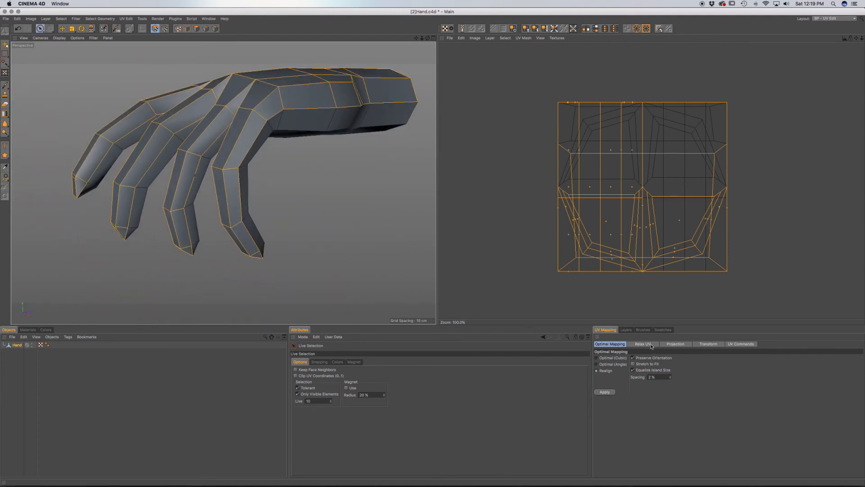
# Apply a Flat projection to the selected polygons' UVs and relax them with LSCM
pyautogui.click(673, 346)
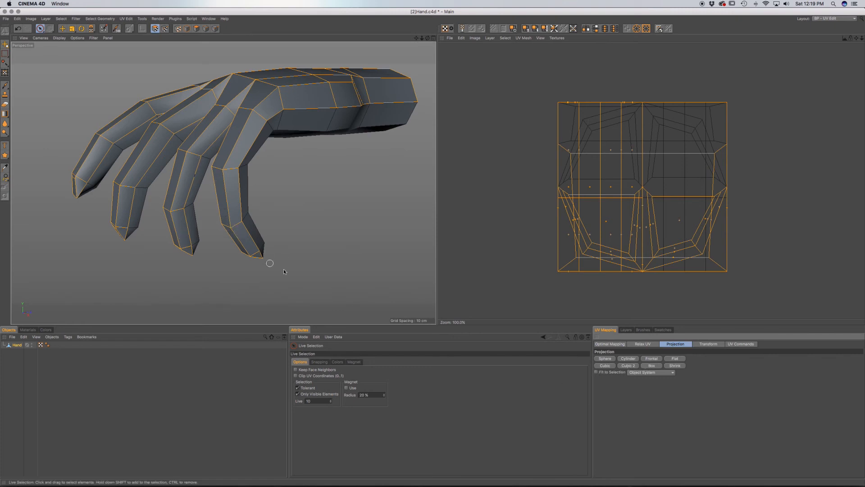
pyautogui.click(676, 359)
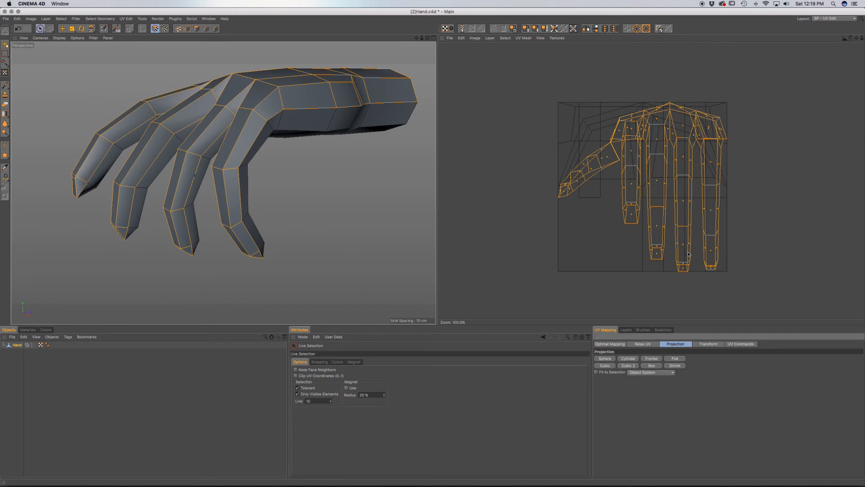
pyautogui.click(652, 346)
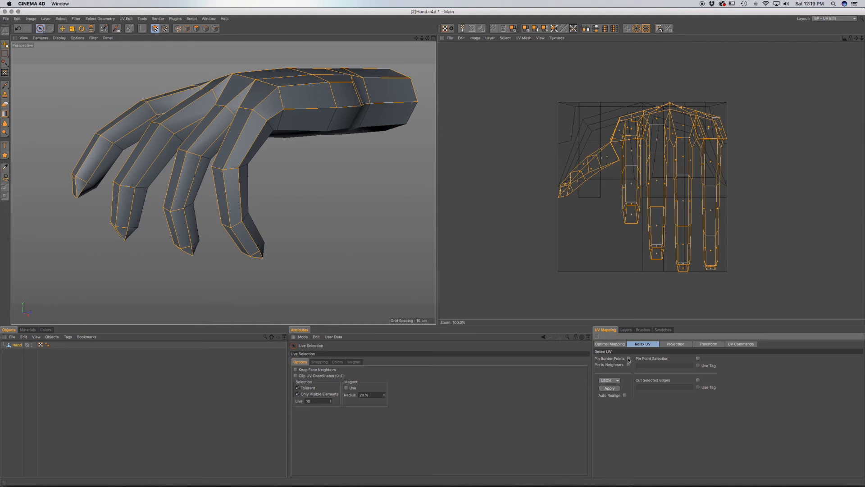
pyautogui.click(611, 389)
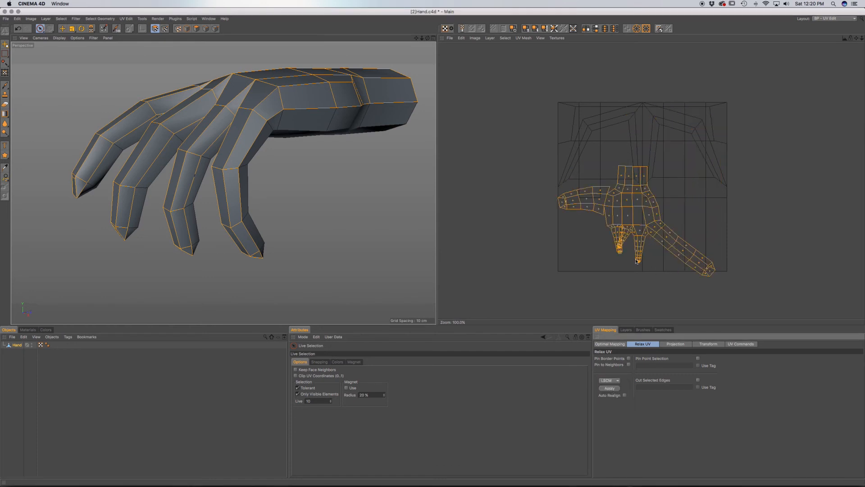
pyautogui.scroll(6, 629, 257)
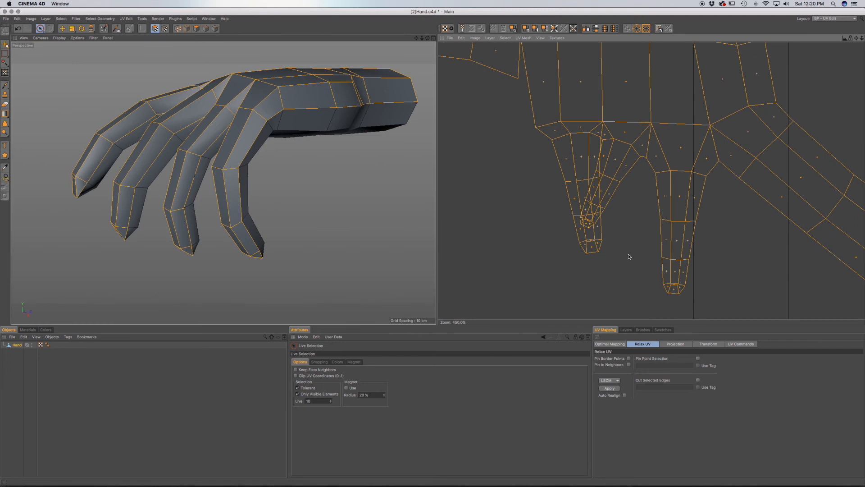
pyautogui.scroll(-4, 630, 256)
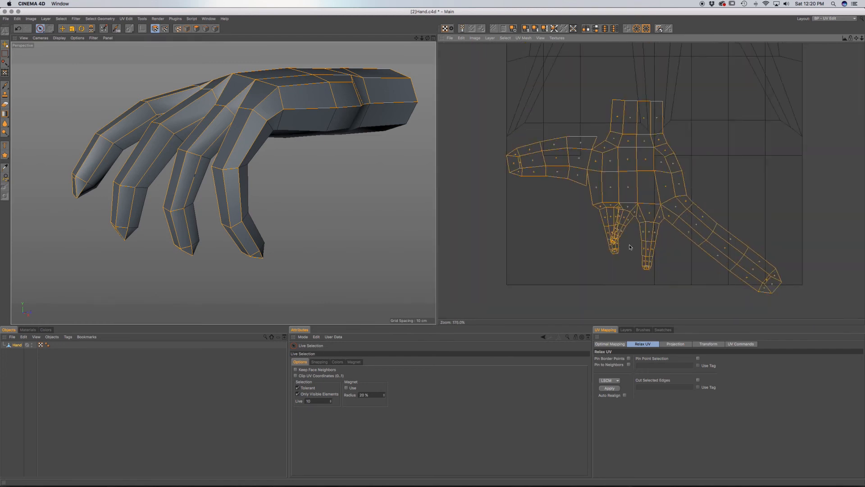
pyautogui.scroll(-1, 630, 247)
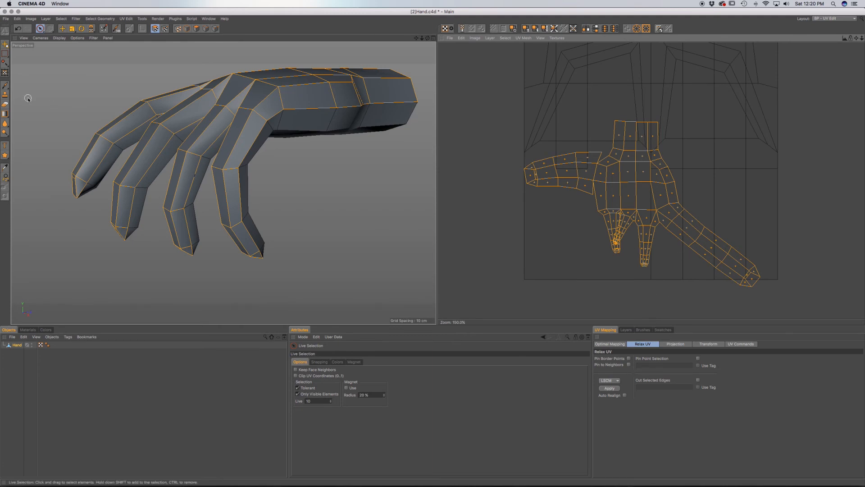
# Move the relaxed UV island of the hand's upper half out of the UV square, to its right
pyautogui.click(5, 44)
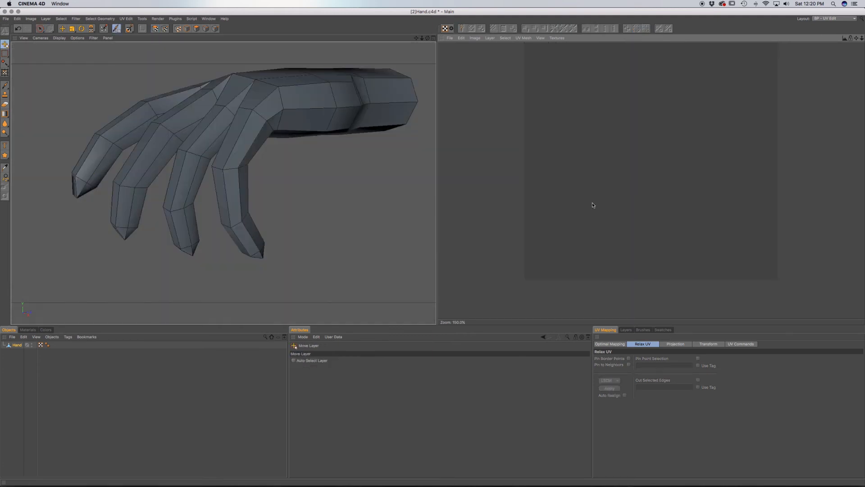
pyautogui.click(62, 28)
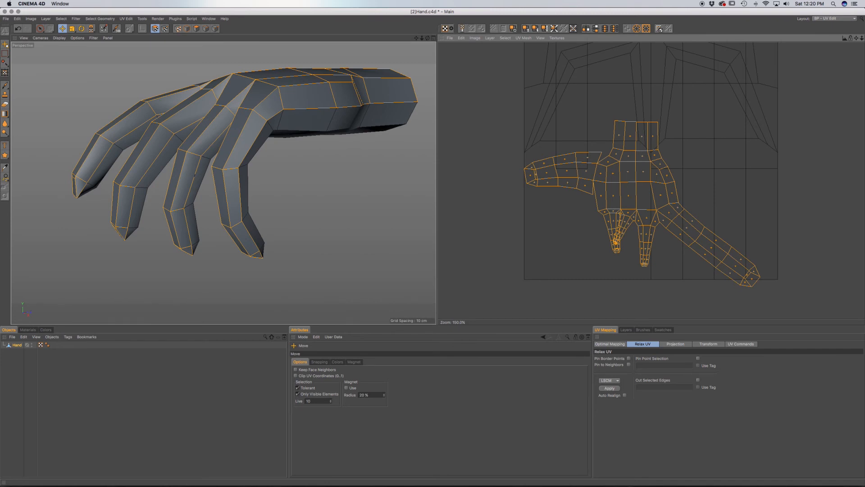
pyautogui.scroll(-6, 628, 190)
pyautogui.moveTo(643, 195); pyautogui.dragTo(759, 187)
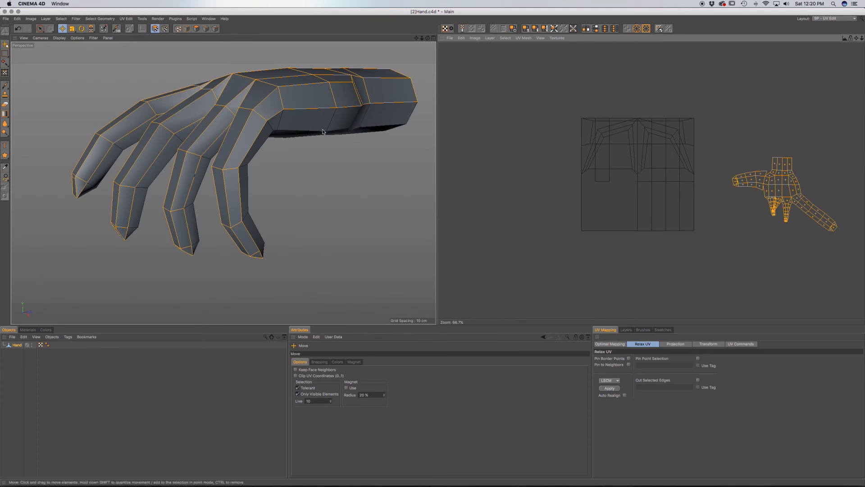
# Start a new Live Selection on the hand's underside, covering the palm, the wrist's underside and the little finger's base
pyautogui.keyDown('alt'); pyautogui.moveTo(323, 132); pyautogui.dragTo(352, 75); pyautogui.keyUp('alt')
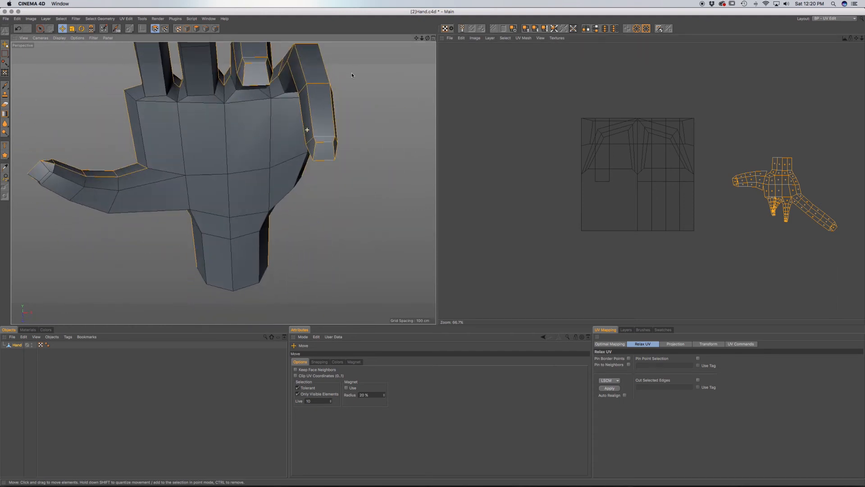
pyautogui.keyDown('alt'); pyautogui.moveTo(318, 126); pyautogui.dragTo(205, 184); pyautogui.keyUp('alt')
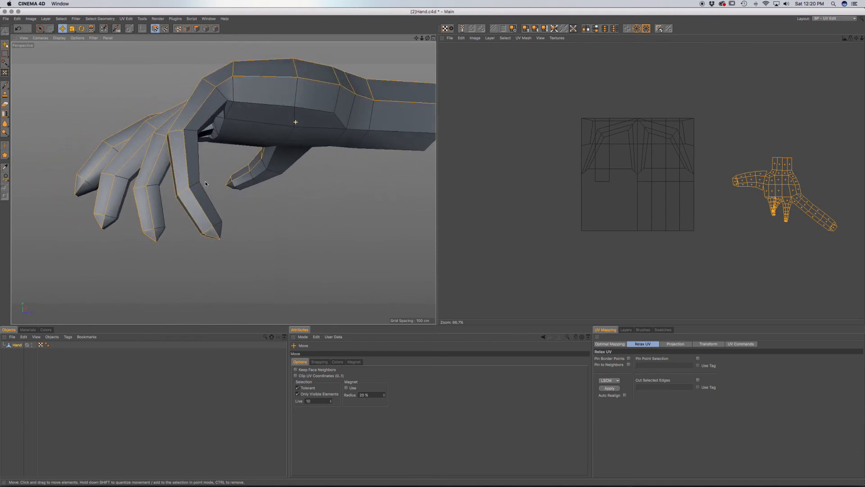
pyautogui.click(40, 29)
pyautogui.keyDown('alt'); pyautogui.moveTo(336, 155); pyautogui.dragTo(297, 164); pyautogui.keyUp('alt')
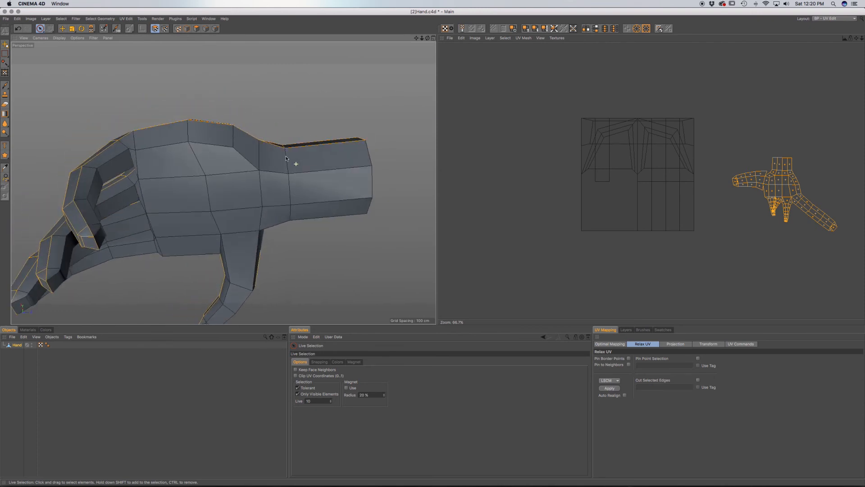
pyautogui.moveTo(219, 158)
pyautogui.keyDown('shift'); pyautogui.mouseDown()
pyautogui.moveTo(199, 142)
pyautogui.moveTo(321, 181)
pyautogui.moveTo(198, 199)
pyautogui.mouseUp(); pyautogui.keyUp('shift')
pyautogui.moveTo(153, 155)
pyautogui.keyDown('shift'); pyautogui.mouseDown()
pyautogui.moveTo(122, 155)
pyautogui.moveTo(135, 151)
pyautogui.mouseUp(); pyautogui.keyUp('shift')
pyautogui.moveTo(192, 184)
pyautogui.keyDown('shift'); pyautogui.mouseDown()
pyautogui.moveTo(250, 208)
pyautogui.moveTo(246, 220)
pyautogui.moveTo(208, 218)
pyautogui.mouseUp(); pyautogui.keyUp('shift')
# Add the thumb's underside polygons to the selection, from the palm to the thumb tip
pyautogui.keyDown('alt'); pyautogui.moveTo(172, 180); pyautogui.dragTo(377, 243); pyautogui.keyUp('alt')
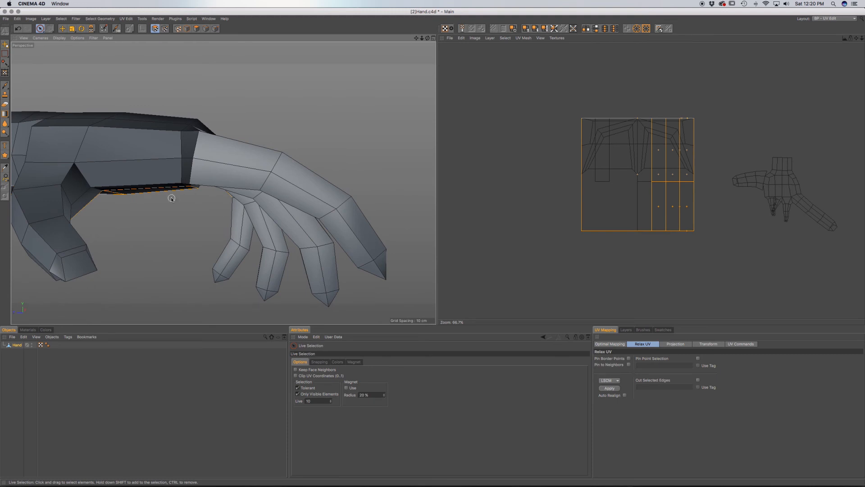
pyautogui.keyDown('alt'); pyautogui.moveTo(172, 197); pyautogui.dragTo(182, 127); pyautogui.keyUp('alt')
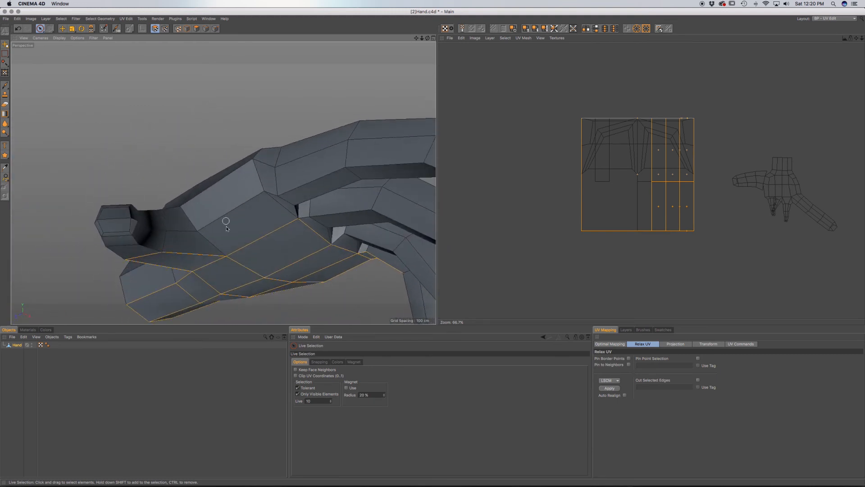
pyautogui.moveTo(215, 260)
pyautogui.keyDown('shift'); pyautogui.mouseDown()
pyautogui.moveTo(212, 248)
pyautogui.moveTo(128, 236)
pyautogui.moveTo(140, 249)
pyautogui.mouseUp(); pyautogui.keyUp('shift')
pyautogui.keyDown('alt'); pyautogui.moveTo(141, 249); pyautogui.dragTo(237, 235); pyautogui.keyUp('alt')
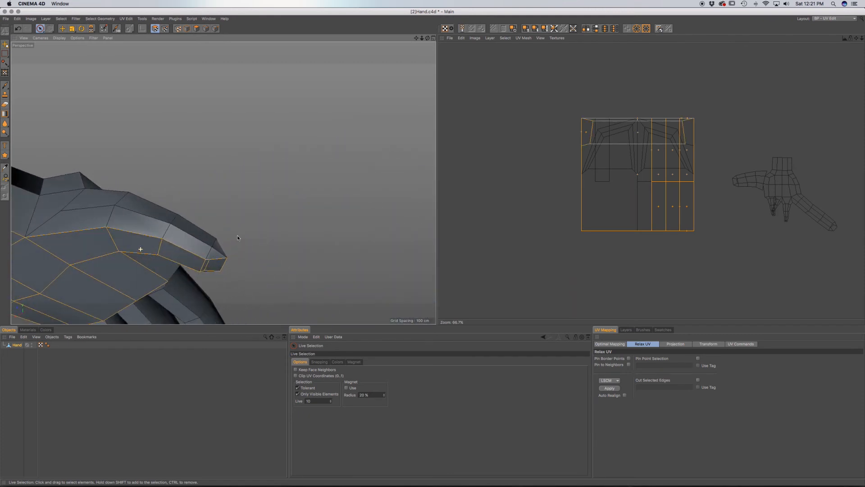
# Add the neighbouring row of lower side polygons along the thumb to the selection
pyautogui.keyDown('alt'); pyautogui.moveTo(131, 251); pyautogui.dragTo(194, 218, button='middle'); pyautogui.keyUp('alt')
pyautogui.keyDown('alt'); pyautogui.moveTo(164, 208); pyautogui.dragTo(148, 185); pyautogui.keyUp('alt')
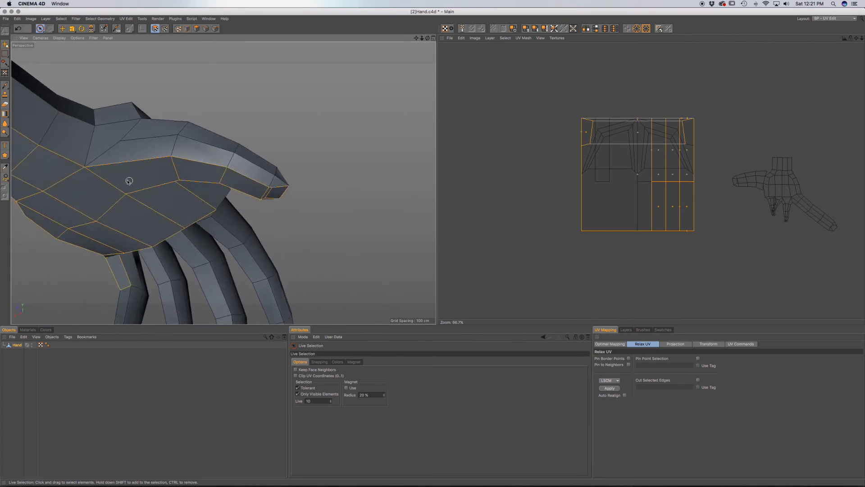
pyautogui.keyDown('shift'); pyautogui.click(182, 162); pyautogui.keyUp('shift')
pyautogui.moveTo(228, 172)
pyautogui.keyDown('shift'); pyautogui.mouseDown()
pyautogui.moveTo(272, 187)
pyautogui.moveTo(101, 178)
pyautogui.moveTo(91, 195)
pyautogui.moveTo(195, 180)
pyautogui.moveTo(132, 180)
pyautogui.moveTo(258, 186)
pyautogui.mouseUp(); pyautogui.keyUp('shift')
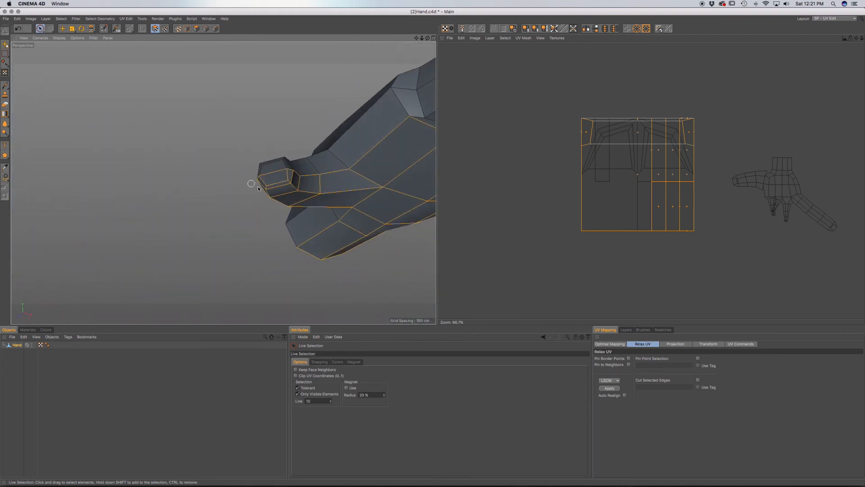
# Add the wrist's lower polygons on the thumb side to the selection and check the little finger's side
pyautogui.keyDown('alt'); pyautogui.moveTo(307, 201); pyautogui.dragTo(293, 222); pyautogui.keyUp('alt')
pyautogui.keyDown('shift'); pyautogui.moveTo(225, 205); pyautogui.dragTo(153, 201); pyautogui.keyUp('shift')
pyautogui.keyDown('alt'); pyautogui.moveTo(234, 226); pyautogui.dragTo(263, 247); pyautogui.keyUp('alt')
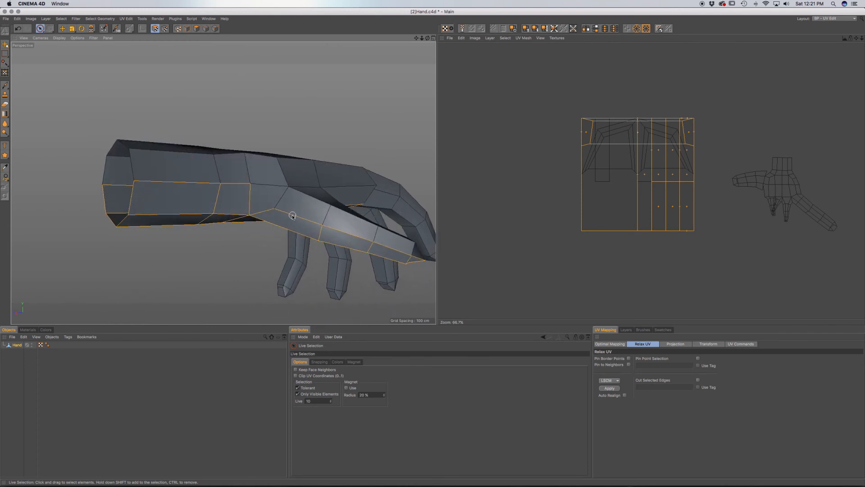
pyautogui.keyDown('alt'); pyautogui.moveTo(292, 216); pyautogui.dragTo(268, 221); pyautogui.keyUp('alt')
pyautogui.keyDown('alt'); pyautogui.moveTo(165, 217); pyautogui.dragTo(243, 207); pyautogui.keyUp('alt')
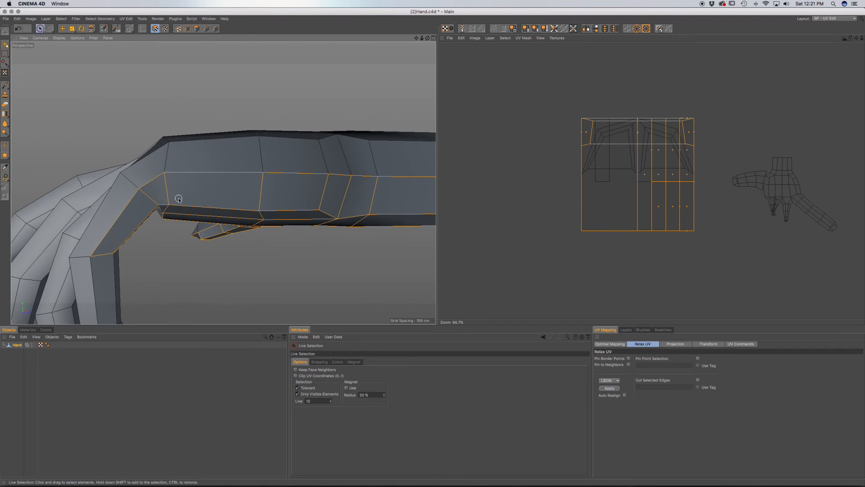
# Add the little finger's underside and lower side polygons to the selection, from its base to the fingertip
pyautogui.keyDown('alt'); pyautogui.moveTo(190, 200); pyautogui.dragTo(282, 91); pyautogui.keyUp('alt')
pyautogui.keyDown('alt'); pyautogui.moveTo(228, 117); pyautogui.dragTo(147, 94); pyautogui.keyUp('alt')
pyautogui.keyDown('shift'); pyautogui.click(221, 149); pyautogui.keyUp('shift')
pyautogui.moveTo(222, 150)
pyautogui.keyDown('shift'); pyautogui.mouseDown()
pyautogui.moveTo(226, 219)
pyautogui.moveTo(243, 263)
pyautogui.moveTo(240, 229)
pyautogui.mouseUp(); pyautogui.keyUp('shift')
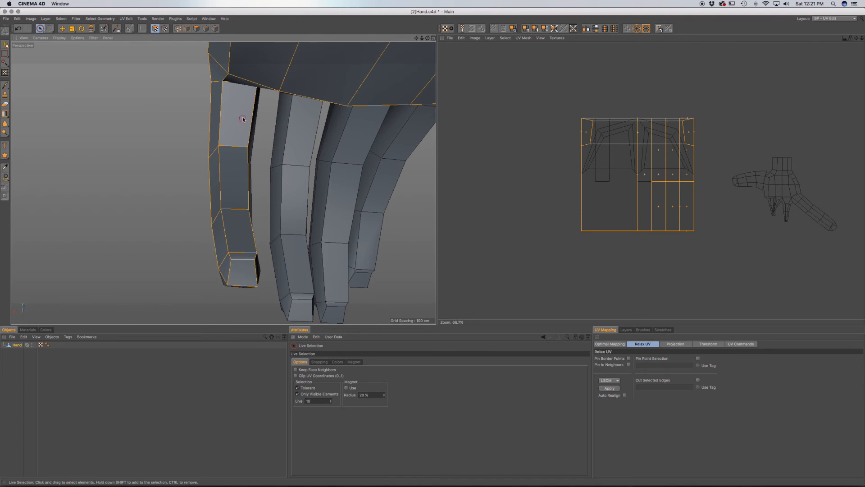
pyautogui.keyDown('alt'); pyautogui.moveTo(244, 86); pyautogui.dragTo(196, 114); pyautogui.keyUp('alt')
pyautogui.keyDown('shift'); pyautogui.moveTo(270, 224); pyautogui.dragTo(276, 113); pyautogui.keyUp('shift')
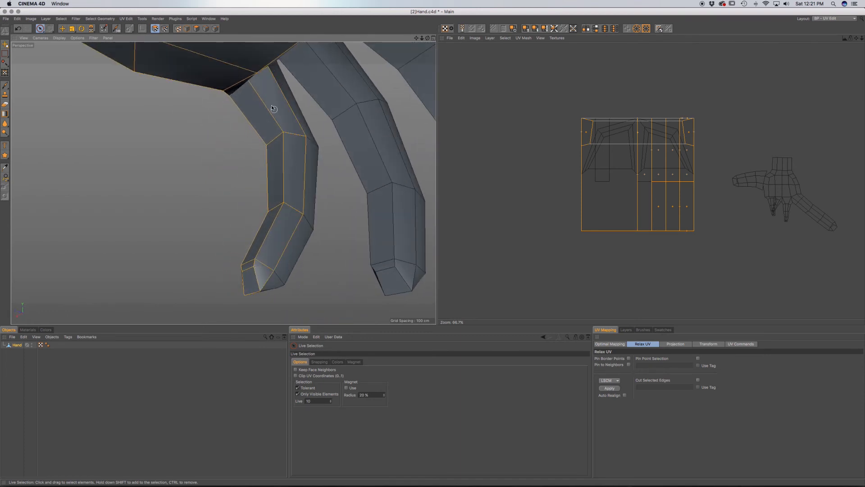
# Add the ring finger's underside, side and fingertip polygons to the selection
pyautogui.keyDown('alt'); pyautogui.moveTo(239, 126); pyautogui.dragTo(164, 101, button='middle'); pyautogui.keyUp('alt')
pyautogui.moveTo(257, 170)
pyautogui.keyDown('alt'); pyautogui.mouseDown()
pyautogui.moveTo(309, 194)
pyautogui.moveTo(243, 205)
pyautogui.moveTo(223, 243)
pyautogui.mouseUp(); pyautogui.keyUp('alt')
pyautogui.moveTo(228, 158)
pyautogui.keyDown('shift'); pyautogui.mouseDown()
pyautogui.moveTo(223, 119)
pyautogui.moveTo(222, 304)
pyautogui.mouseUp(); pyautogui.keyUp('shift')
pyautogui.moveTo(208, 273)
pyautogui.keyDown('shift'); pyautogui.mouseDown()
pyautogui.moveTo(214, 146)
pyautogui.moveTo(227, 86)
pyautogui.mouseUp(); pyautogui.keyUp('shift')
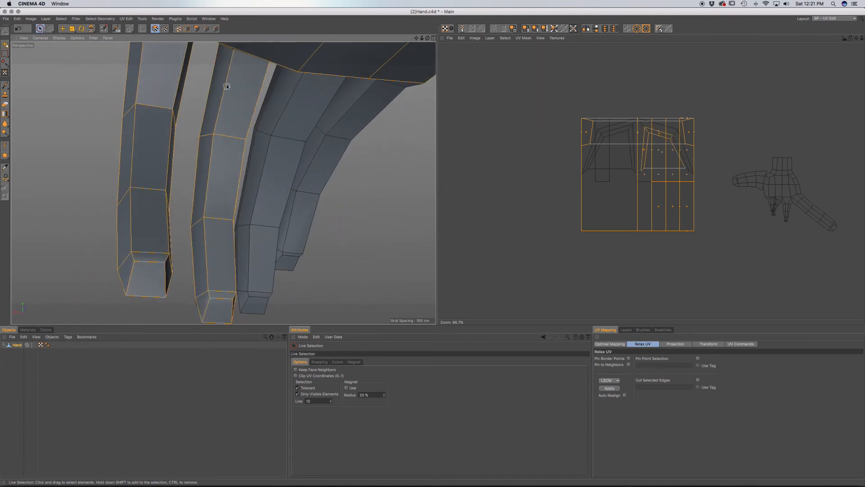
pyautogui.keyDown('shift'); pyautogui.click(218, 309); pyautogui.keyUp('shift')
pyautogui.keyDown('alt'); pyautogui.moveTo(209, 186); pyautogui.dragTo(222, 183); pyautogui.keyUp('alt')
# Add the small polygons at the bases of the little and ring fingers, beside the palm, to the selection
pyautogui.keyDown('alt'); pyautogui.moveTo(179, 92); pyautogui.dragTo(234, 77); pyautogui.keyUp('alt')
pyautogui.keyDown('shift'); pyautogui.click(216, 99); pyautogui.keyUp('shift')
pyautogui.keyDown('alt'); pyautogui.moveTo(232, 112); pyautogui.dragTo(349, 109); pyautogui.keyUp('alt')
pyautogui.keyDown('shift'); pyautogui.click(305, 80); pyautogui.keyUp('shift')
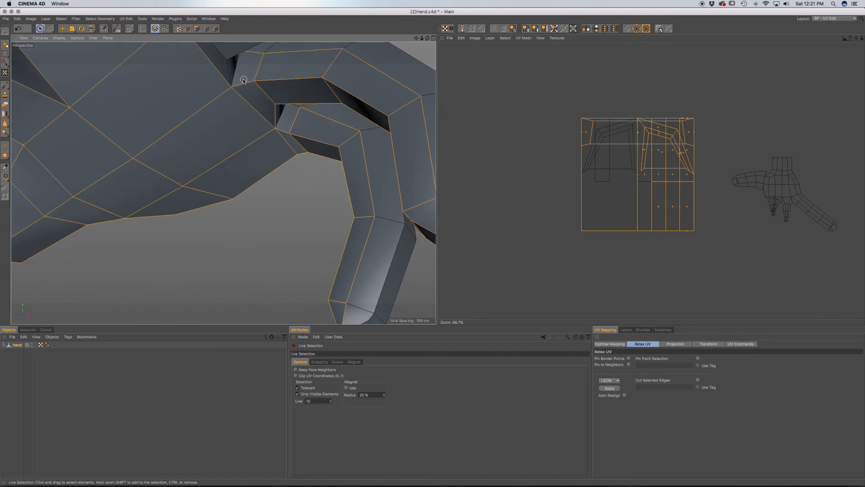
pyautogui.keyDown('shift'); pyautogui.click(239, 80); pyautogui.keyUp('shift')
# Add the underside polygons of the middle and index fingers to the selection, starting from the palm
pyautogui.keyDown('alt'); pyautogui.moveTo(242, 82); pyautogui.dragTo(253, 234); pyautogui.keyUp('alt')
pyautogui.keyDown('shift'); pyautogui.moveTo(239, 285); pyautogui.dragTo(237, 176); pyautogui.keyUp('shift')
pyautogui.keyDown('shift'); pyautogui.moveTo(232, 110); pyautogui.dragTo(218, 183); pyautogui.keyUp('shift')
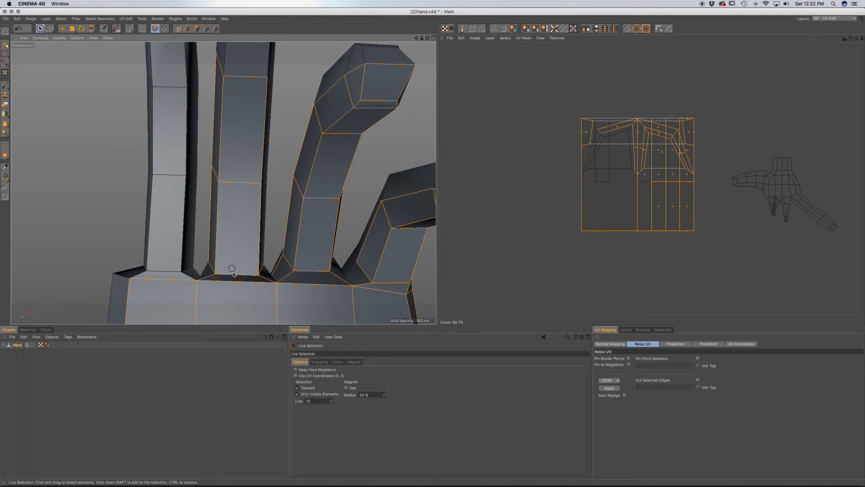
pyautogui.moveTo(180, 303)
pyautogui.keyDown('shift'); pyautogui.mouseDown()
pyautogui.moveTo(164, 188)
pyautogui.moveTo(167, 71)
pyautogui.mouseUp(); pyautogui.keyUp('shift')
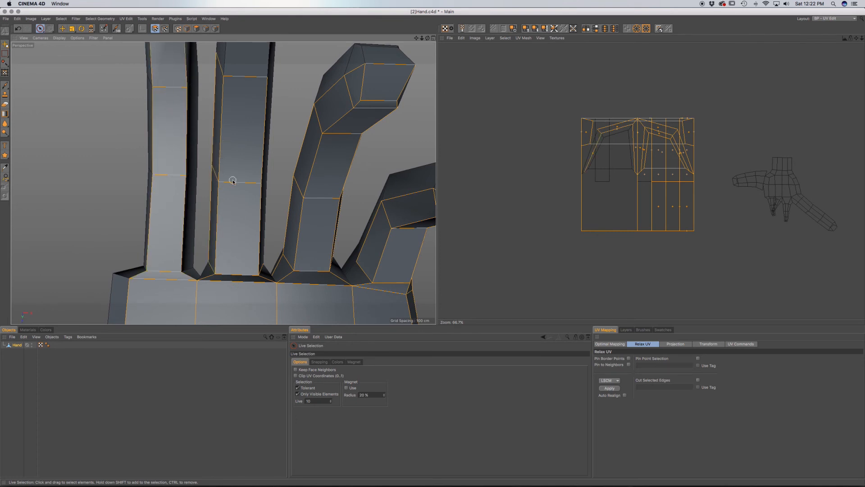
# Add the remaining lower side and fingertip polygons of the middle and index fingers to the selection
pyautogui.moveTo(226, 137)
pyautogui.keyDown('alt'); pyautogui.mouseDown(button='middle')
pyautogui.moveTo(222, 183)
pyautogui.moveTo(234, 235)
pyautogui.mouseUp(button='middle'); pyautogui.keyUp('alt')
pyautogui.moveTo(255, 203)
pyautogui.keyDown('shift'); pyautogui.mouseDown()
pyautogui.moveTo(245, 131)
pyautogui.moveTo(238, 134)
pyautogui.moveTo(260, 131)
pyautogui.moveTo(198, 111)
pyautogui.moveTo(175, 114)
pyautogui.moveTo(198, 243)
pyautogui.moveTo(224, 241)
pyautogui.moveTo(230, 222)
pyautogui.mouseUp(); pyautogui.keyUp('shift')
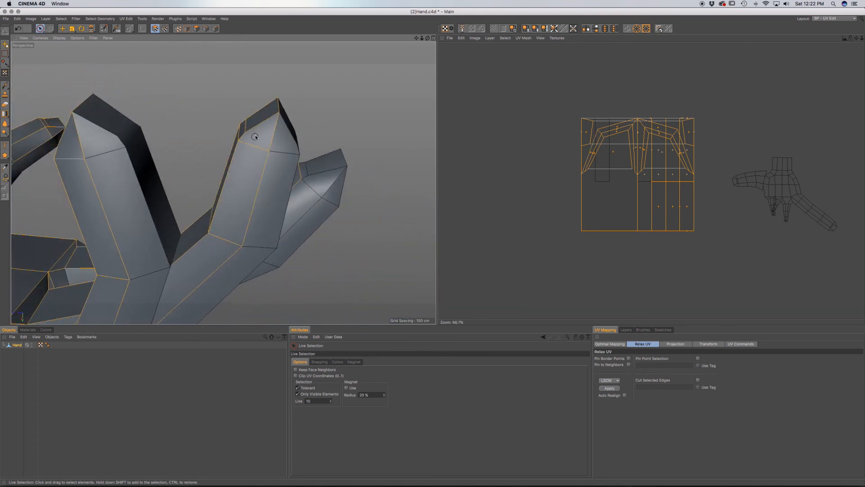
pyautogui.keyDown('alt'); pyautogui.moveTo(239, 157); pyautogui.dragTo(396, 173); pyautogui.keyUp('alt')
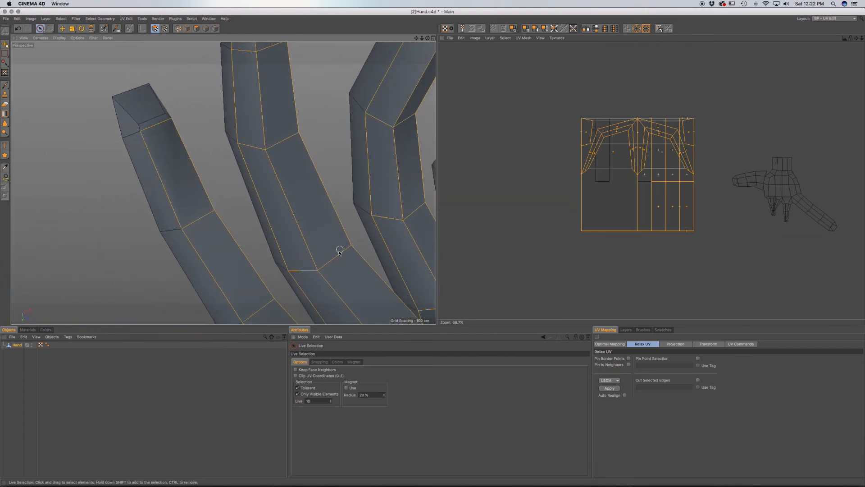
pyautogui.keyDown('alt'); pyautogui.moveTo(340, 251); pyautogui.dragTo(361, 161); pyautogui.keyUp('alt')
pyautogui.keyDown('alt'); pyautogui.moveTo(339, 206); pyautogui.dragTo(356, 228); pyautogui.keyUp('alt')
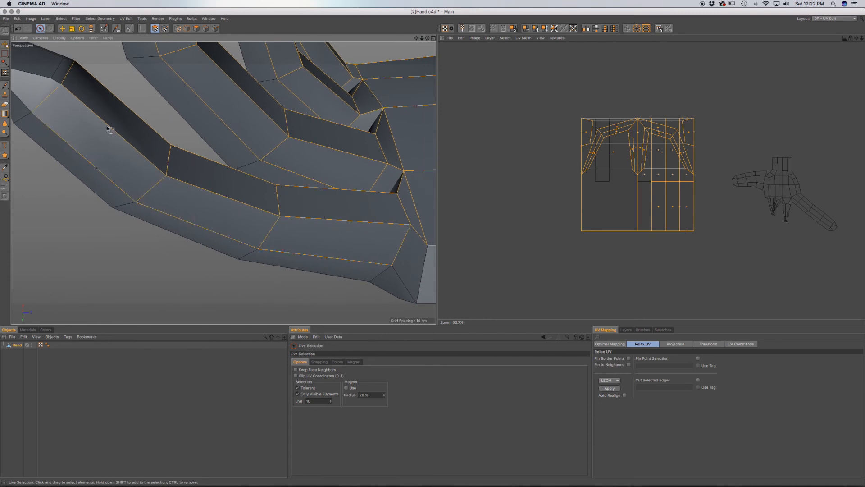
# Check the selected sides of the fingers and add the missing polygon between the index finger's base and the palm
pyautogui.keyDown('alt'); pyautogui.moveTo(92, 146); pyautogui.dragTo(213, 242); pyautogui.keyUp('alt')
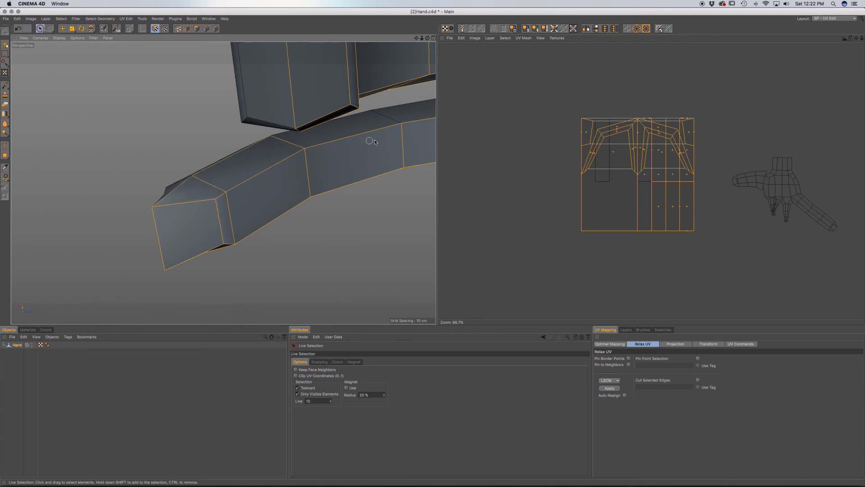
pyautogui.keyDown('alt'); pyautogui.moveTo(382, 137); pyautogui.dragTo(224, 183, button='middle'); pyautogui.keyUp('alt')
pyautogui.keyDown('alt'); pyautogui.moveTo(223, 184); pyautogui.dragTo(289, 183); pyautogui.keyUp('alt')
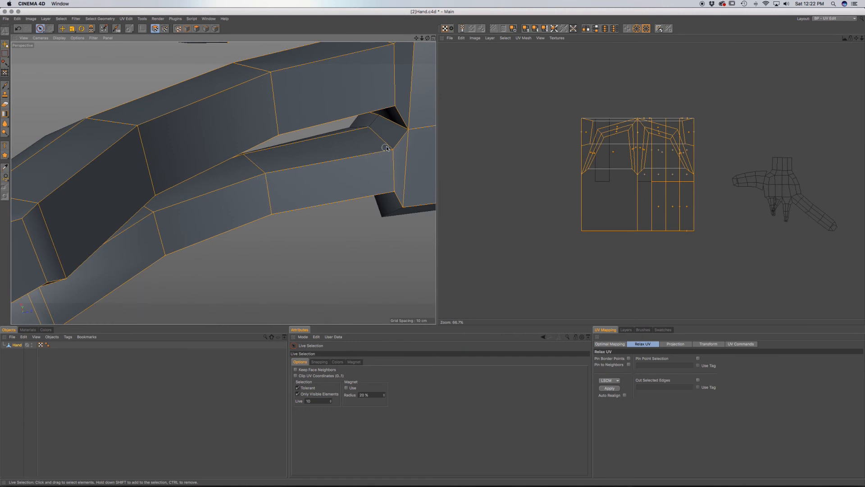
pyautogui.scroll(-6, 401, 160)
pyautogui.keyDown('alt'); pyautogui.moveTo(402, 161); pyautogui.dragTo(405, 115); pyautogui.keyUp('alt')
pyautogui.keyDown('shift'); pyautogui.click(416, 182); pyautogui.keyUp('shift')
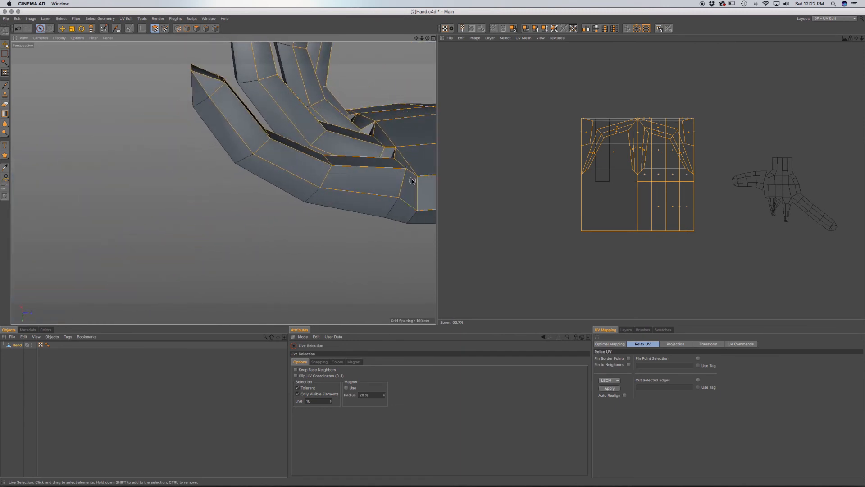
# Examine the palm, wrist and thumb base for polygons missing from the lower-half selection
pyautogui.scroll(-4, 414, 182)
pyautogui.keyDown('alt'); pyautogui.moveTo(397, 181); pyautogui.dragTo(158, 211, button='middle'); pyautogui.keyUp('alt')
pyautogui.moveTo(202, 214)
pyautogui.keyDown('alt'); pyautogui.mouseDown()
pyautogui.moveTo(270, 184)
pyautogui.moveTo(300, 183)
pyautogui.moveTo(268, 182)
pyautogui.moveTo(191, 114)
pyautogui.moveTo(234, 50)
pyautogui.moveTo(205, 228)
pyautogui.mouseUp(); pyautogui.keyUp('alt')
pyautogui.scroll(-10, 205, 228)
pyautogui.keyDown('alt'); pyautogui.moveTo(233, 188); pyautogui.dragTo(345, 145); pyautogui.keyUp('alt')
pyautogui.scroll(5, 254, 134)
pyautogui.scroll(5, 254, 135)
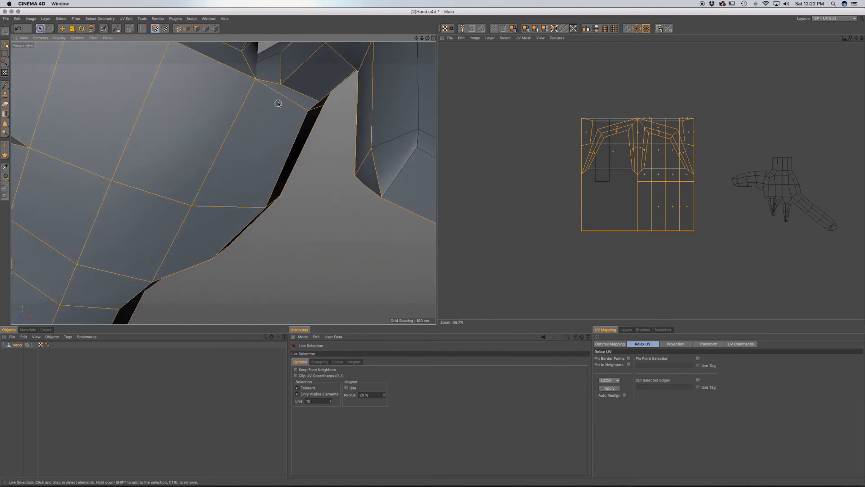
pyautogui.scroll(-2, 255, 100)
pyautogui.keyDown('alt'); pyautogui.moveTo(235, 113); pyautogui.dragTo(281, 210); pyautogui.keyUp('alt')
pyautogui.keyDown('alt'); pyautogui.moveTo(310, 213); pyautogui.dragTo(368, 207); pyautogui.keyUp('alt')
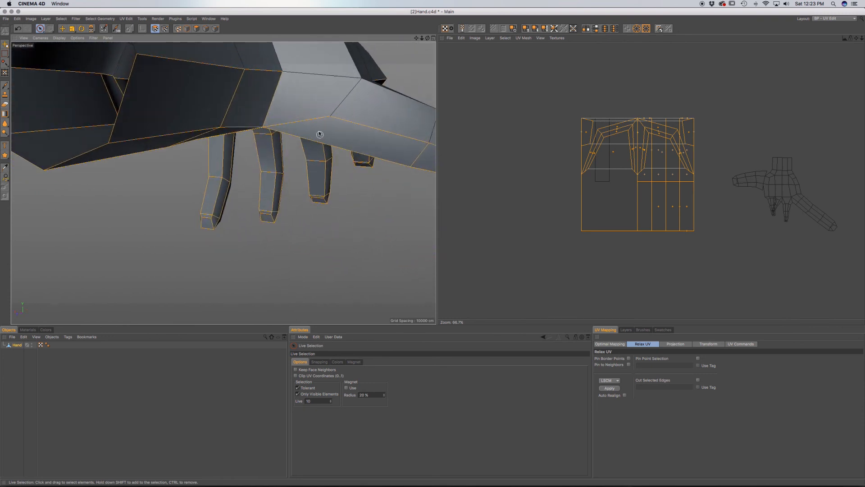
# Try adding the side polygon at the thumb's base to the selection, deselect it and recheck the hand
pyautogui.keyDown('shift'); pyautogui.click(315, 110); pyautogui.keyUp('shift')
pyautogui.keyDown('ctrl'); pyautogui.click(324, 83); pyautogui.keyUp('ctrl')
pyautogui.keyDown('alt'); pyautogui.moveTo(333, 122); pyautogui.dragTo(216, 85); pyautogui.keyUp('alt')
pyautogui.scroll(-5, 284, 112)
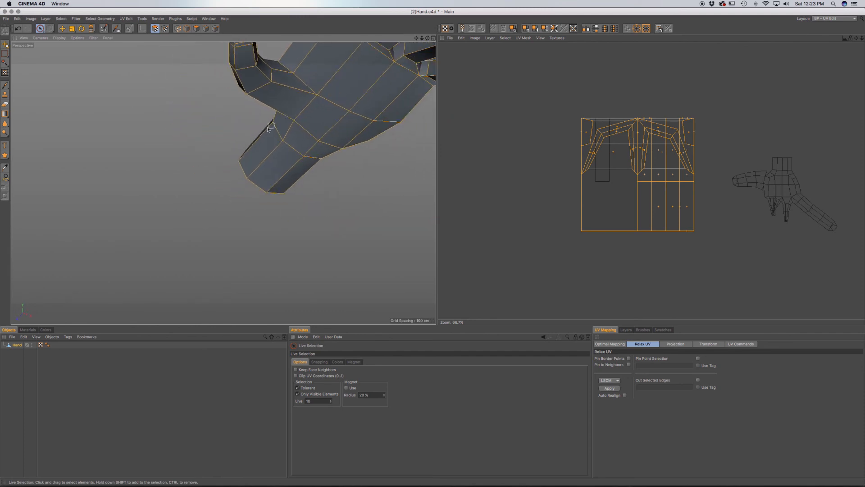
pyautogui.keyDown('alt'); pyautogui.moveTo(283, 118); pyautogui.dragTo(223, 183, button='middle'); pyautogui.keyUp('alt')
pyautogui.moveTo(237, 223)
pyautogui.keyDown('alt'); pyautogui.mouseDown()
pyautogui.moveTo(209, 189)
pyautogui.moveTo(131, 229)
pyautogui.moveTo(138, 251)
pyautogui.moveTo(235, 224)
pyautogui.moveTo(207, 261)
pyautogui.moveTo(237, 229)
pyautogui.moveTo(235, 213)
pyautogui.mouseUp(); pyautogui.keyUp('alt')
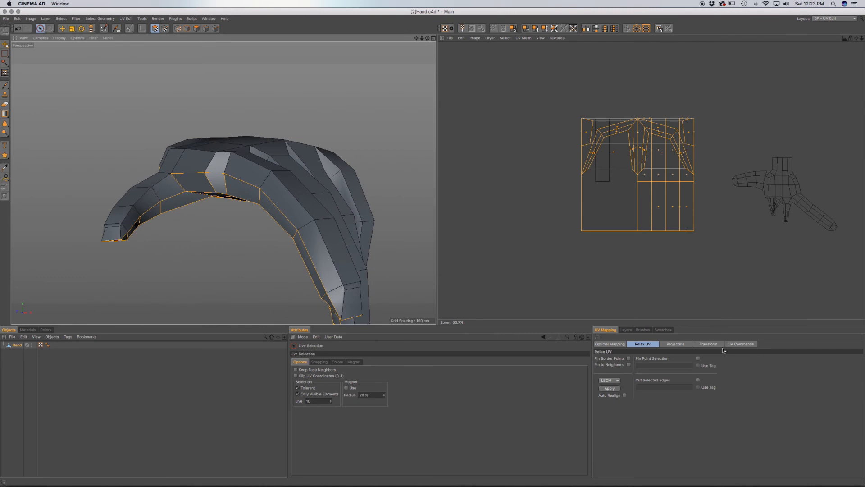
# Unwrap the selected lower half with a Flat projection and LSCM relax, and move its UV island below the upper half's
pyautogui.click(676, 344)
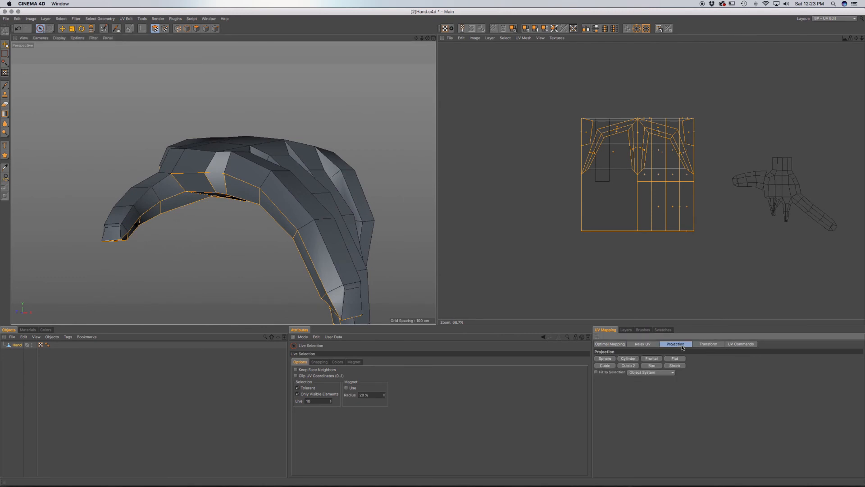
pyautogui.click(676, 359)
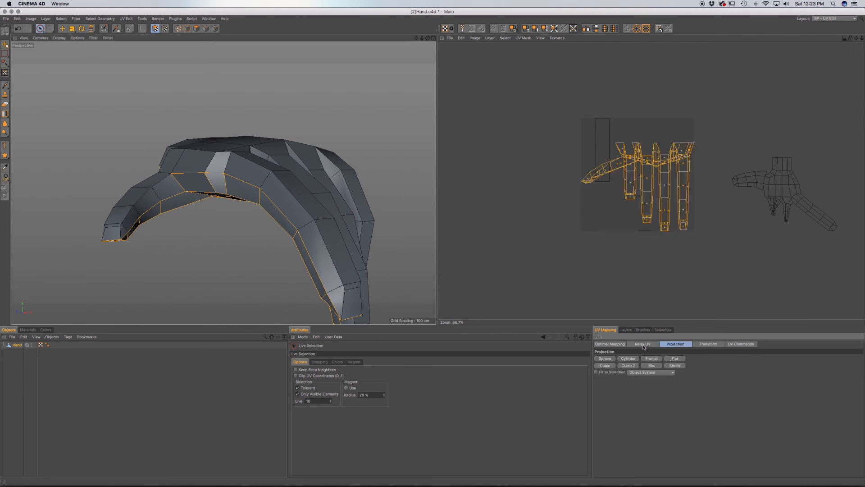
pyautogui.click(643, 345)
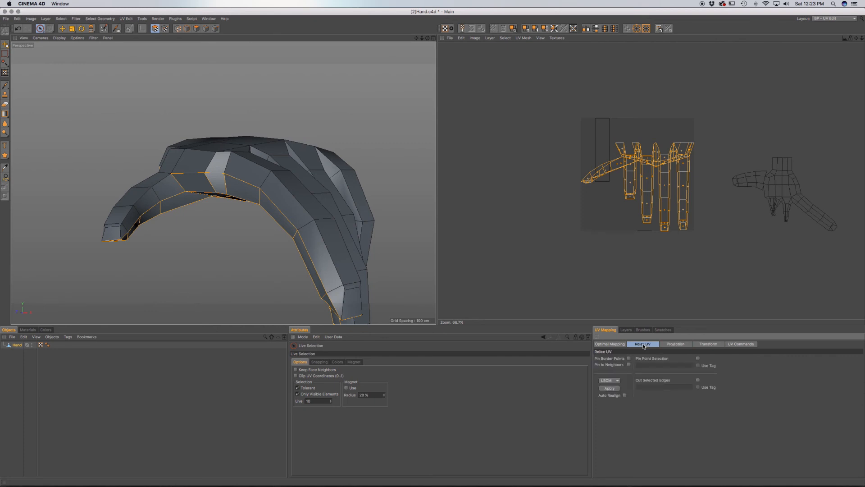
pyautogui.click(611, 389)
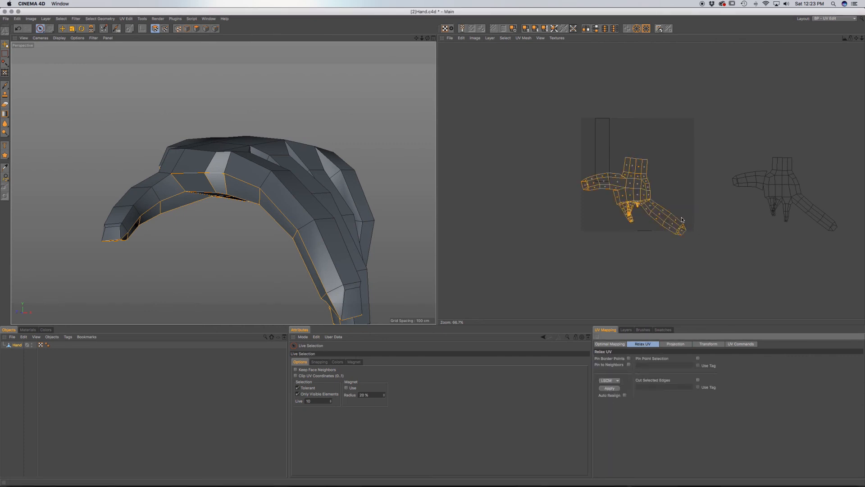
pyautogui.click(63, 28)
pyautogui.moveTo(629, 191); pyautogui.dragTo(764, 264)
# Select the two leftover UV polygons in turn to locate them on the hand, ending with the one at the thumb's base
pyautogui.click(605, 180)
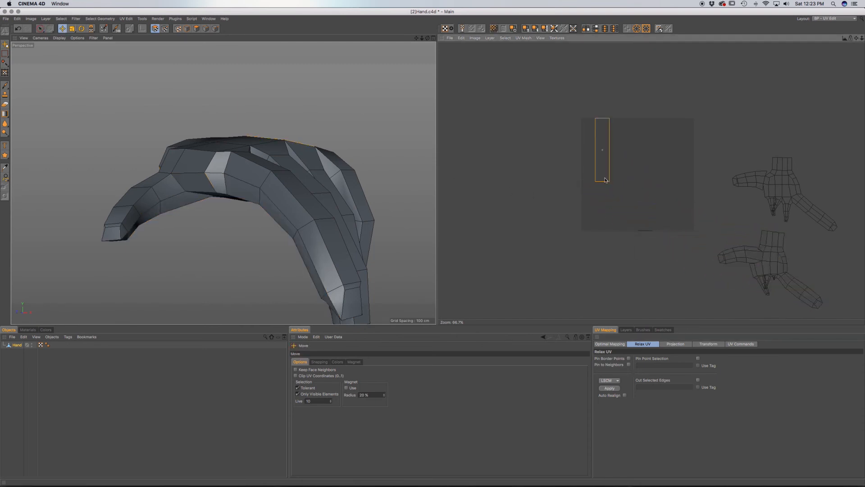
pyautogui.scroll(-5, 342, 181)
pyautogui.keyDown('alt'); pyautogui.moveTo(342, 182); pyautogui.dragTo(282, 227); pyautogui.keyUp('alt')
pyautogui.click(648, 232)
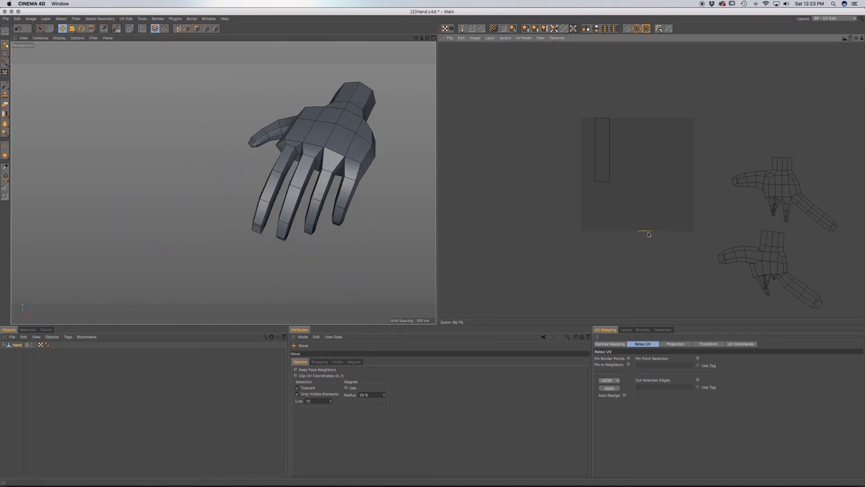
pyautogui.keyDown('alt'); pyautogui.moveTo(324, 117); pyautogui.dragTo(338, 164); pyautogui.keyUp('alt')
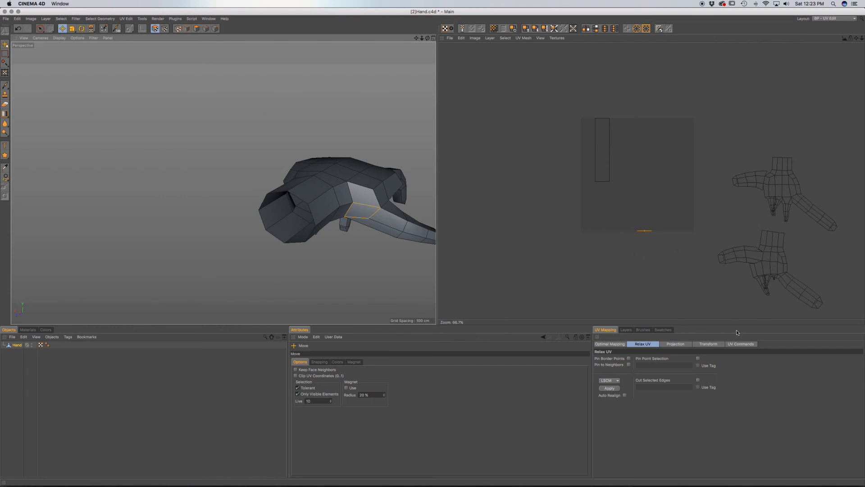
# Apply UV Terrace and an LSCM relax to the leftover thumb-base polygon, and move its UVs above the hand islands
pyautogui.click(741, 345)
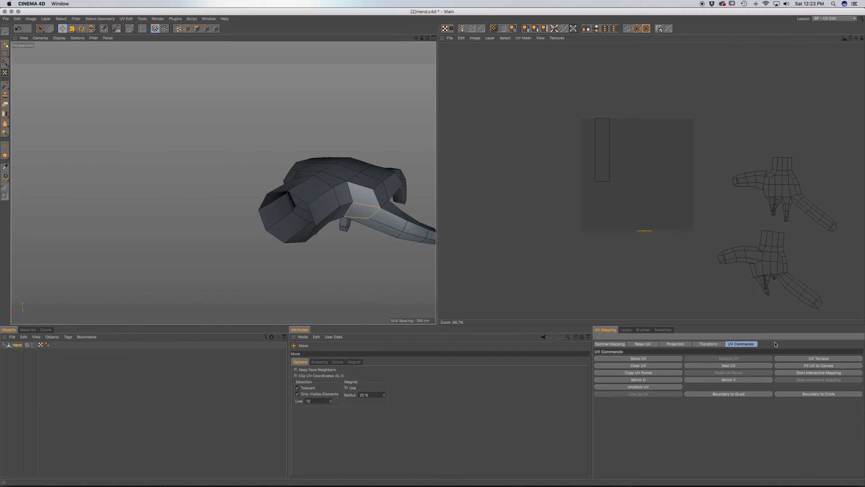
pyautogui.click(799, 359)
pyautogui.click(643, 344)
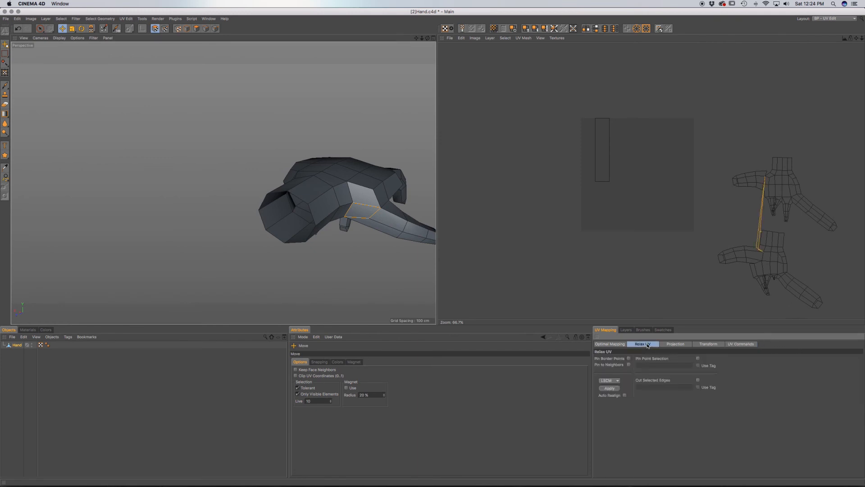
pyautogui.click(613, 388)
pyautogui.moveTo(750, 221); pyautogui.dragTo(726, 125)
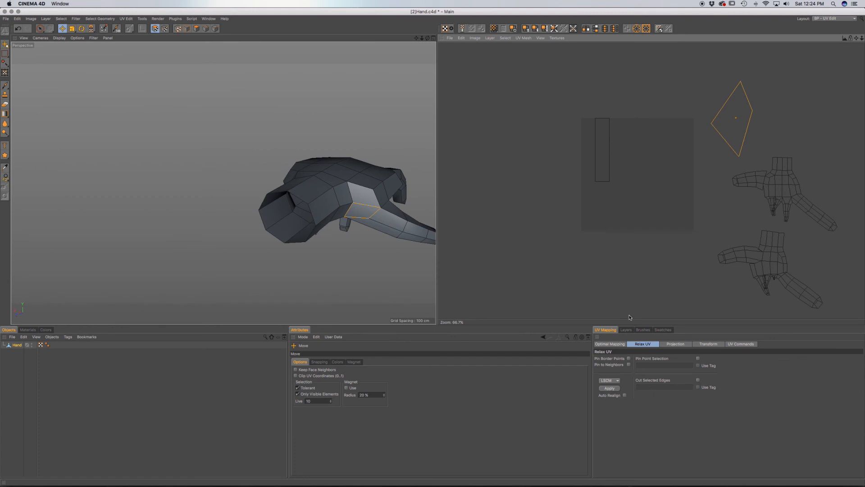
# Flat-project and LSCM-relax the leftover polygon on the back of the hand, and move it beside the other single polygon
pyautogui.click(40, 28)
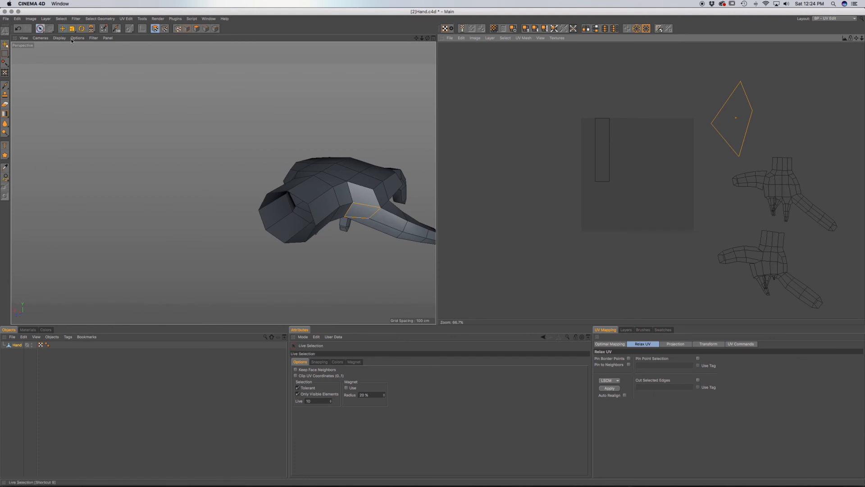
pyautogui.click(596, 167)
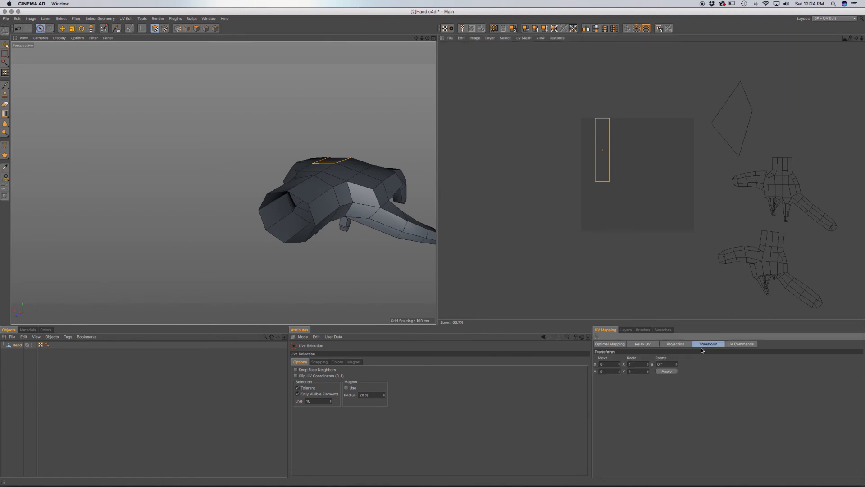
pyautogui.click(678, 345)
pyautogui.click(675, 359)
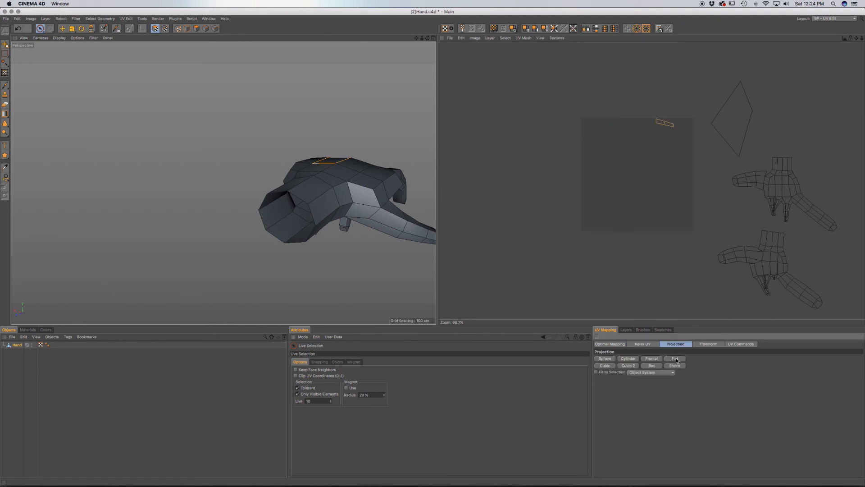
pyautogui.click(642, 346)
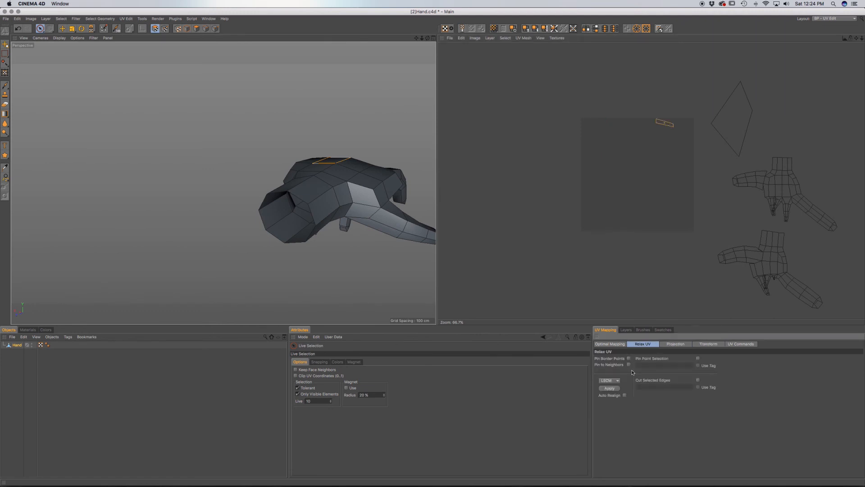
pyautogui.click(610, 388)
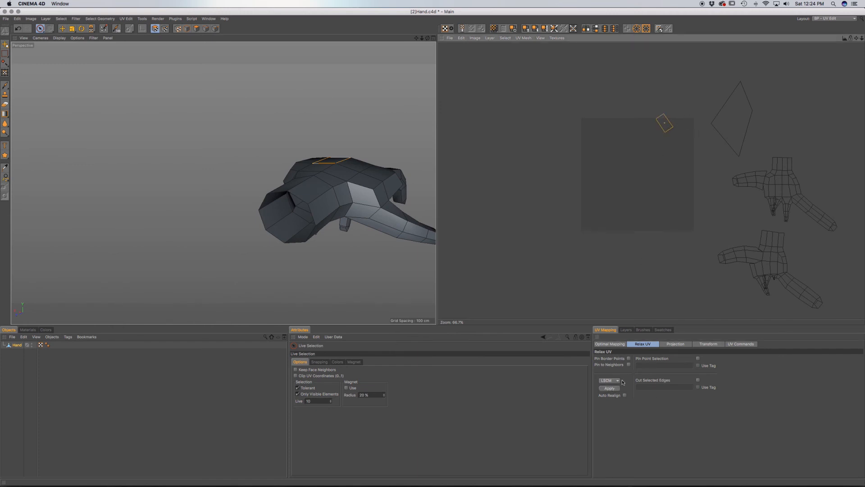
pyautogui.click(610, 389)
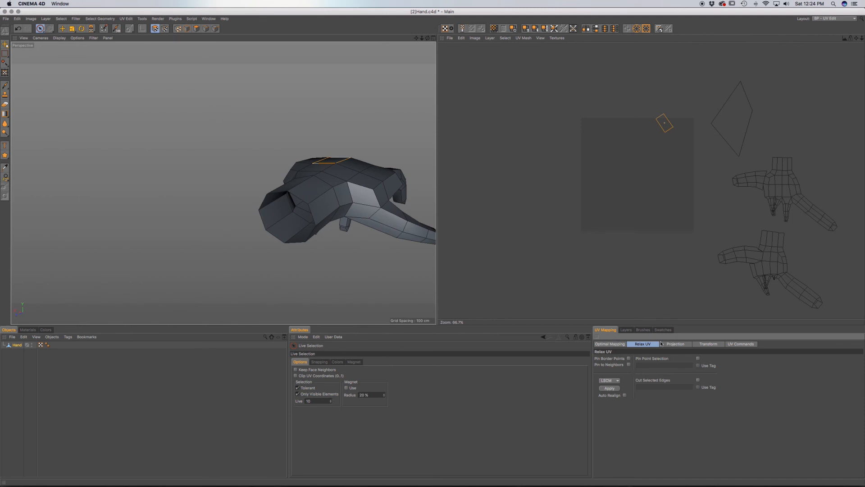
pyautogui.click(63, 28)
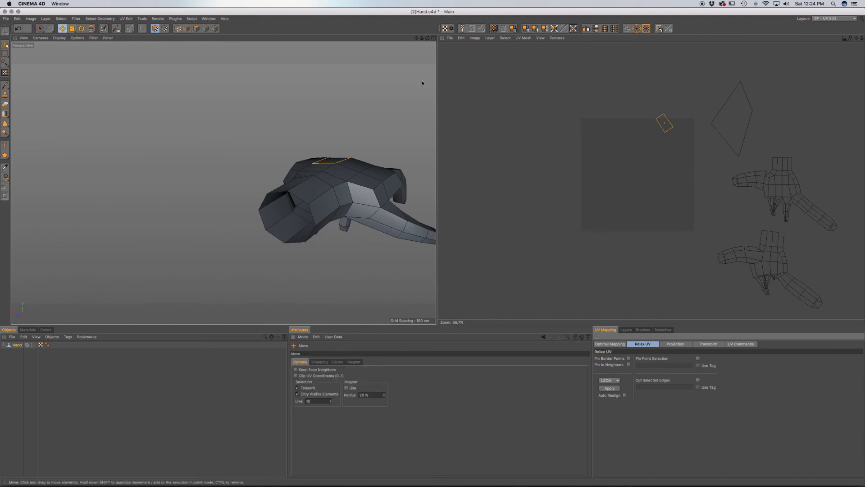
pyautogui.moveTo(663, 122); pyautogui.dragTo(708, 89)
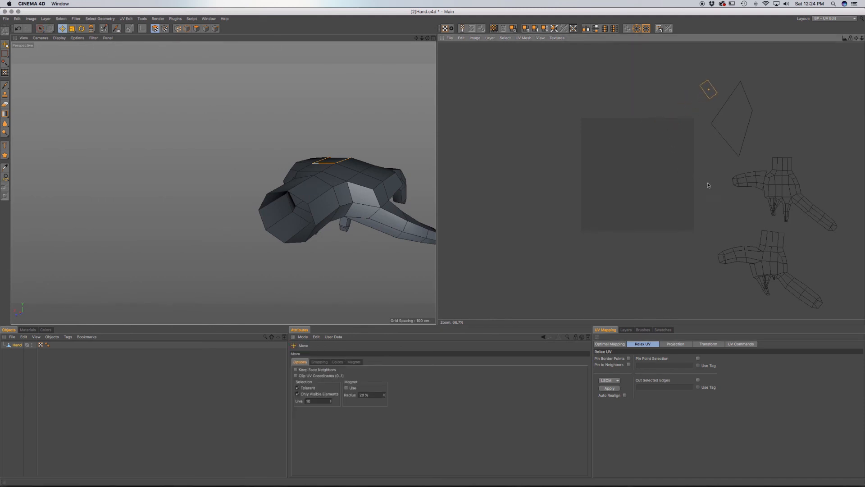
# Examine the two hand UV islands up close
pyautogui.scroll(-2, 691, 220)
pyautogui.scroll(1, 735, 201)
pyautogui.keyDown('alt'); pyautogui.moveTo(735, 204); pyautogui.dragTo(665, 180, button='middle'); pyautogui.keyUp('alt')
pyautogui.scroll(3, 713, 214)
pyautogui.keyDown('alt'); pyautogui.moveTo(653, 221); pyautogui.dragTo(711, 171, button='middle'); pyautogui.keyUp('alt')
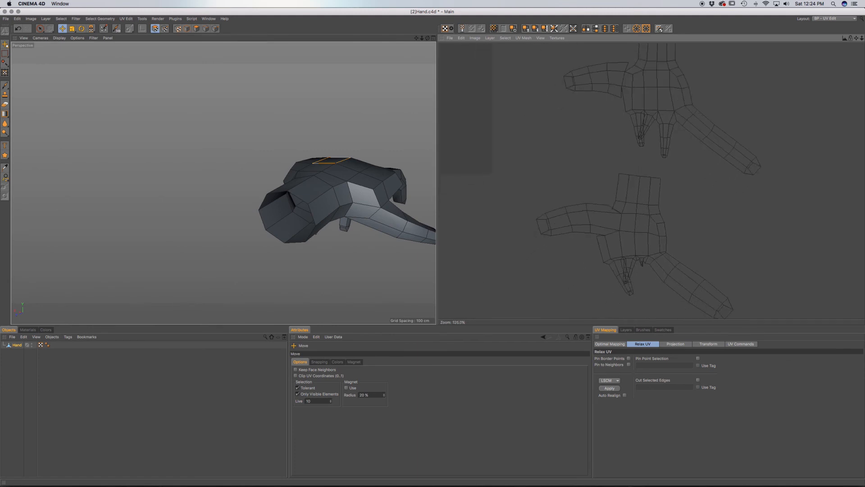
# Examine the hand's outer edge, fingers and thumb from several angles against the two hand UV islands
pyautogui.scroll(2, 656, 226)
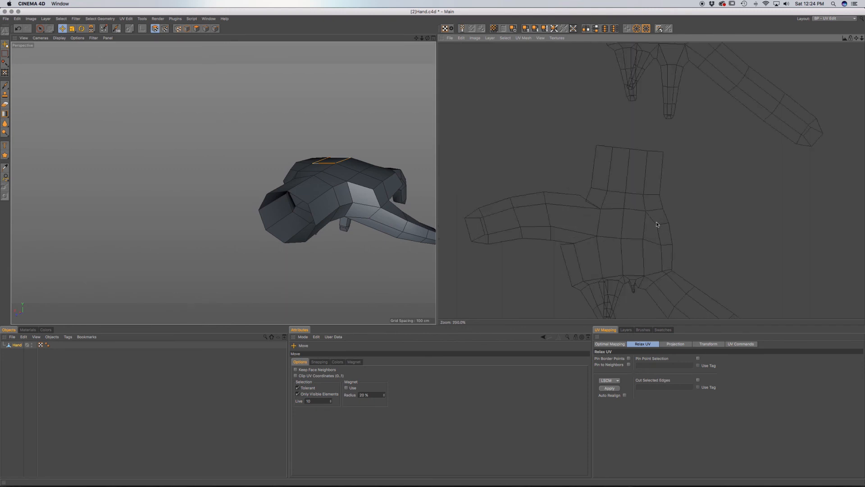
pyautogui.scroll(-2, 658, 224)
pyautogui.scroll(1, 655, 219)
pyautogui.scroll(-1, 660, 205)
pyautogui.keyDown('alt'); pyautogui.moveTo(341, 196); pyautogui.dragTo(423, 190); pyautogui.keyUp('alt')
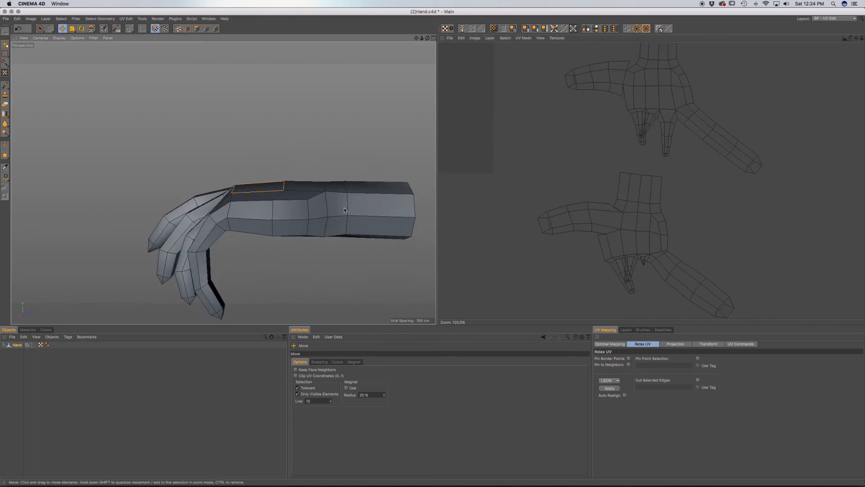
pyautogui.scroll(-2, 345, 209)
pyautogui.scroll(2, 292, 207)
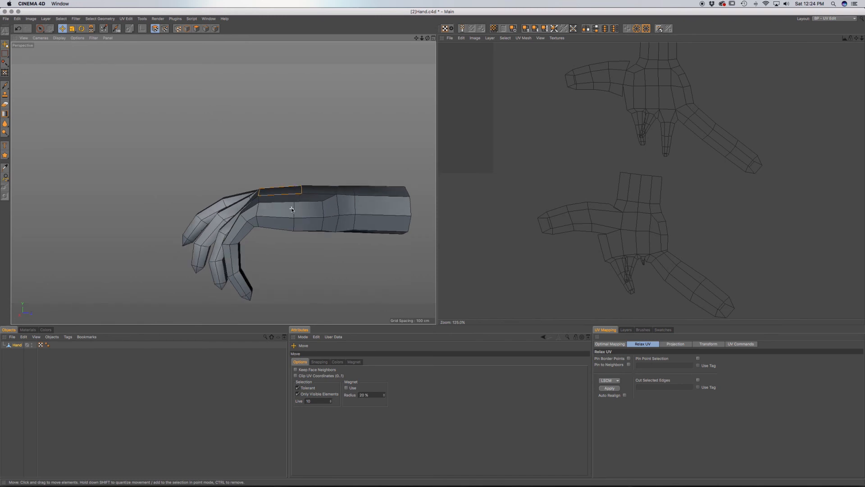
pyautogui.keyDown('alt'); pyautogui.moveTo(291, 207); pyautogui.dragTo(296, 279); pyautogui.keyUp('alt')
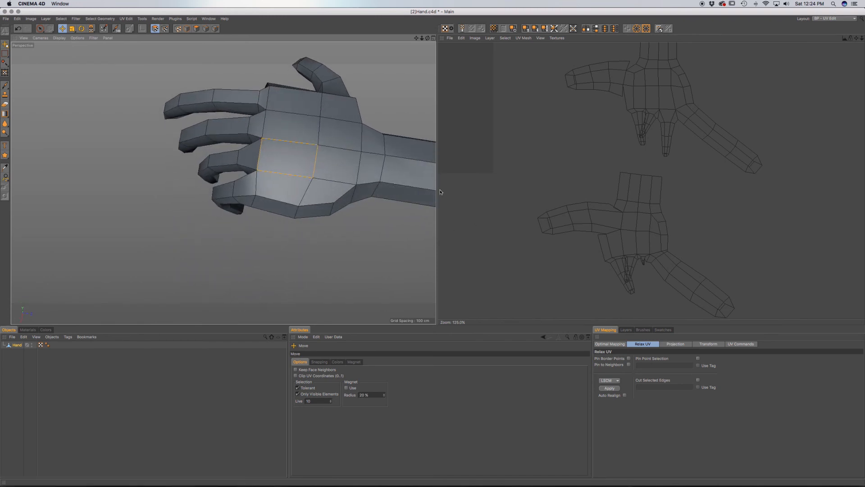
pyautogui.keyDown('alt'); pyautogui.moveTo(370, 179); pyautogui.dragTo(362, 123); pyautogui.keyUp('alt')
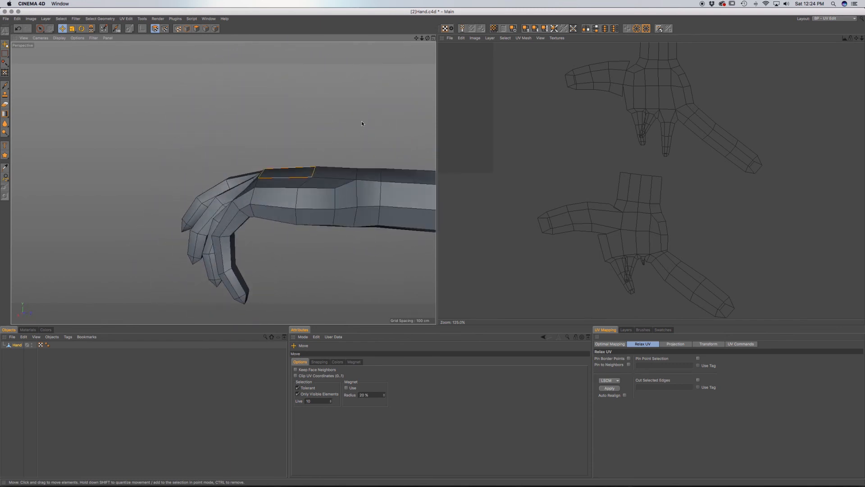
pyautogui.keyDown('alt'); pyautogui.moveTo(224, 183); pyautogui.dragTo(194, 205); pyautogui.keyUp('alt')
pyautogui.keyDown('alt'); pyautogui.moveTo(289, 228); pyautogui.dragTo(213, 174, button='middle'); pyautogui.keyUp('alt')
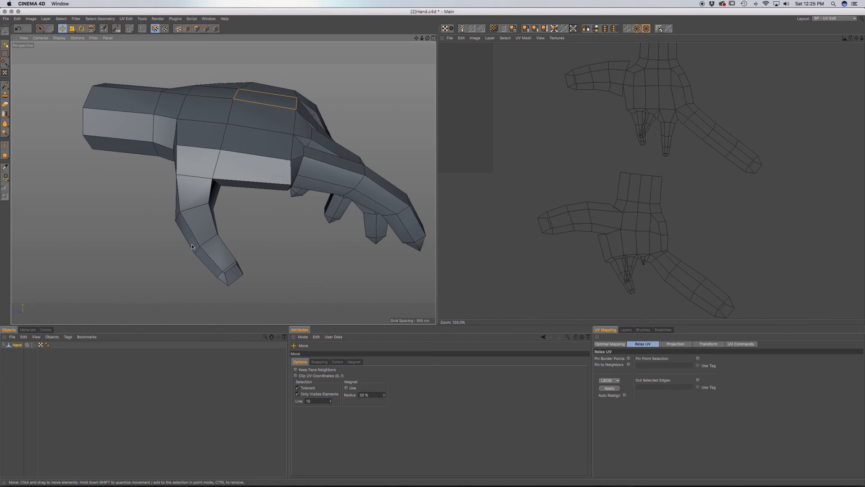
pyautogui.moveTo(268, 186)
pyautogui.keyDown('alt'); pyautogui.mouseDown()
pyautogui.moveTo(259, 163)
pyautogui.moveTo(260, 177)
pyautogui.mouseUp(); pyautogui.keyUp('alt')
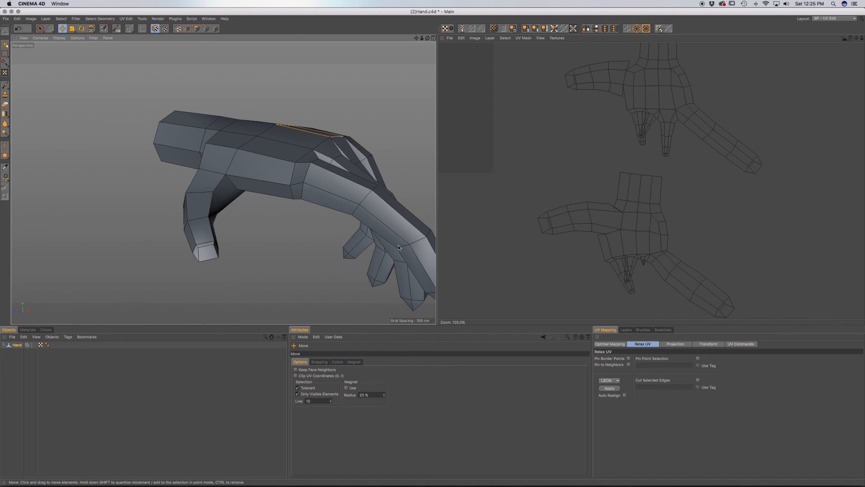
pyautogui.keyDown('alt'); pyautogui.moveTo(357, 200); pyautogui.dragTo(386, 91); pyautogui.keyUp('alt')
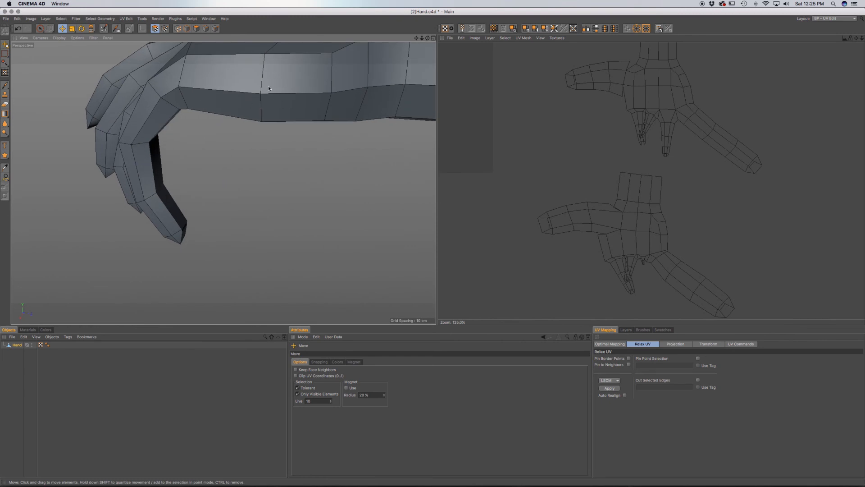
pyautogui.keyDown('alt'); pyautogui.moveTo(359, 90); pyautogui.dragTo(338, 85, button='right'); pyautogui.keyUp('alt')
pyautogui.keyDown('alt'); pyautogui.moveTo(293, 99); pyautogui.dragTo(223, 181, button='middle'); pyautogui.keyUp('alt')
pyautogui.moveTo(328, 175)
pyautogui.keyDown('alt'); pyautogui.mouseDown()
pyautogui.moveTo(320, 136)
pyautogui.moveTo(346, 185)
pyautogui.moveTo(349, 178)
pyautogui.mouseUp(); pyautogui.keyUp('alt')
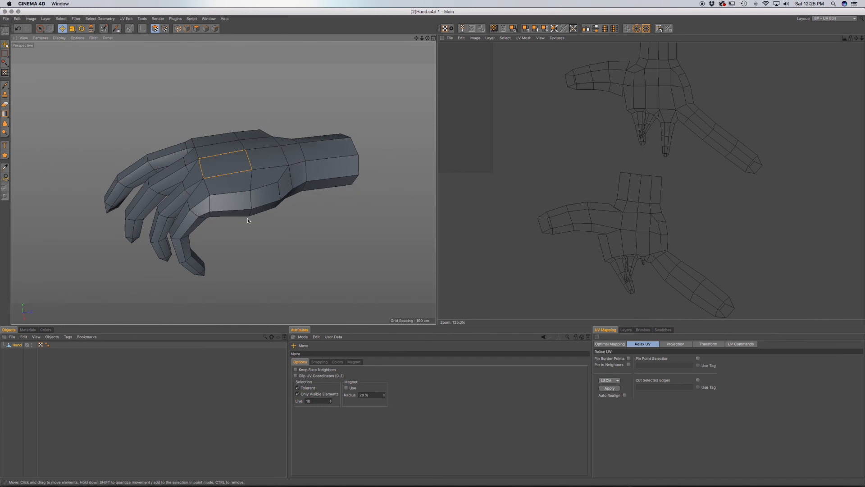
pyautogui.keyDown('alt'); pyautogui.moveTo(293, 208); pyautogui.dragTo(287, 200); pyautogui.keyUp('alt')
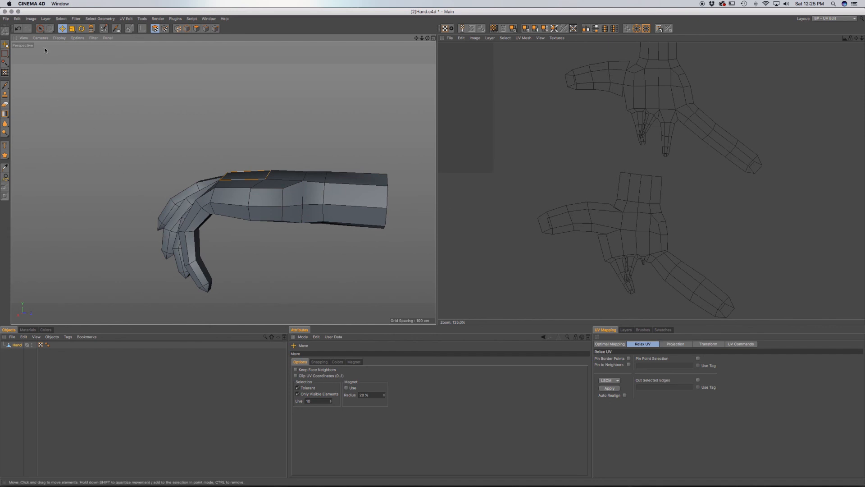
# Select the strip of polygons running from the wrist along the hand's outer edge to the tip of the little finger
pyautogui.click(40, 29)
pyautogui.moveTo(298, 198)
pyautogui.keyDown('alt'); pyautogui.mouseDown()
pyautogui.moveTo(322, 220)
pyautogui.moveTo(325, 185)
pyautogui.moveTo(346, 169)
pyautogui.moveTo(223, 185)
pyautogui.mouseUp(); pyautogui.keyUp('alt')
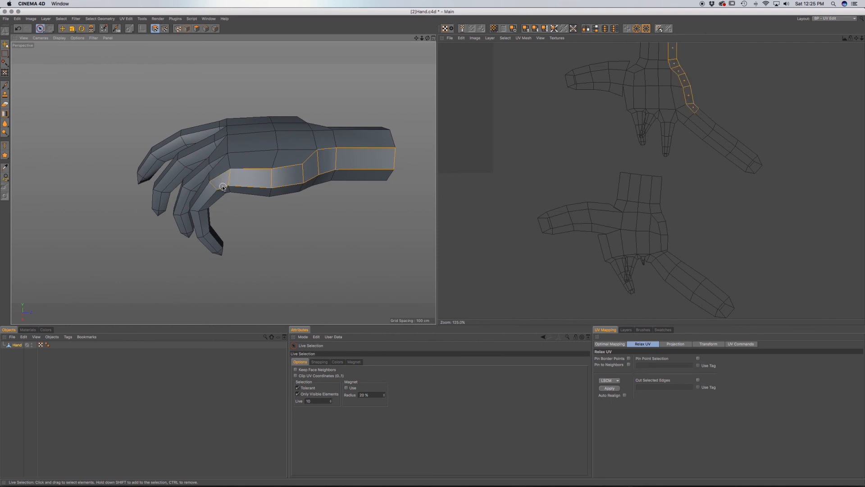
pyautogui.scroll(5, 222, 187)
pyautogui.keyDown('alt'); pyautogui.moveTo(222, 192); pyautogui.dragTo(251, 119, button='middle'); pyautogui.keyUp('alt')
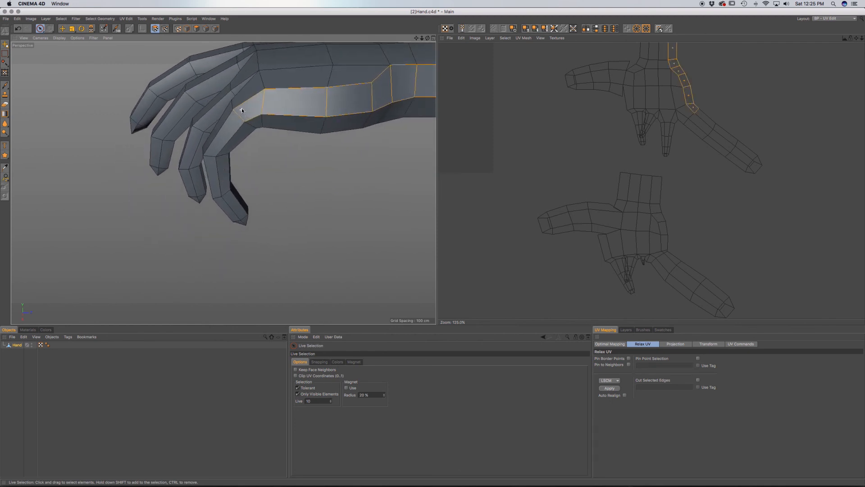
pyautogui.keyDown('alt'); pyautogui.moveTo(242, 111); pyautogui.dragTo(269, 92); pyautogui.keyUp('alt')
pyautogui.moveTo(240, 119); pyautogui.dragTo(212, 179)
pyautogui.moveTo(223, 227)
pyautogui.mouseDown()
pyautogui.moveTo(257, 169)
pyautogui.moveTo(222, 167)
pyautogui.mouseUp()
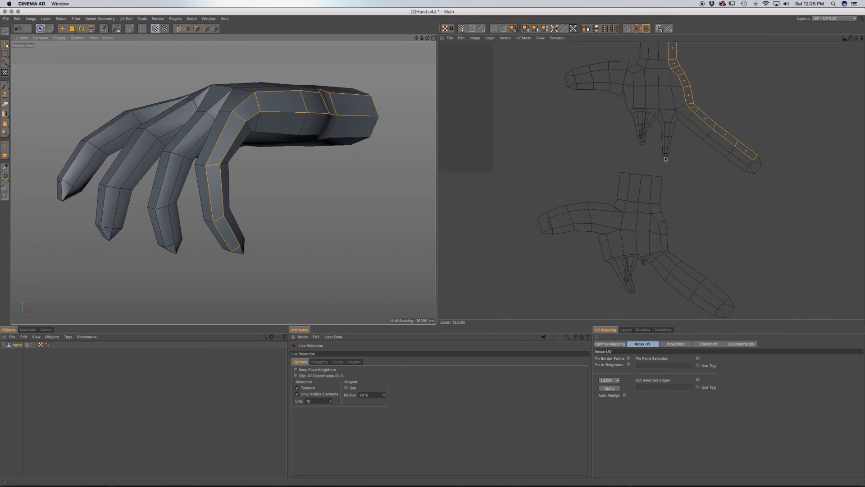
pyautogui.click(651, 189)
pyautogui.hotkey('ctrl', 'z')
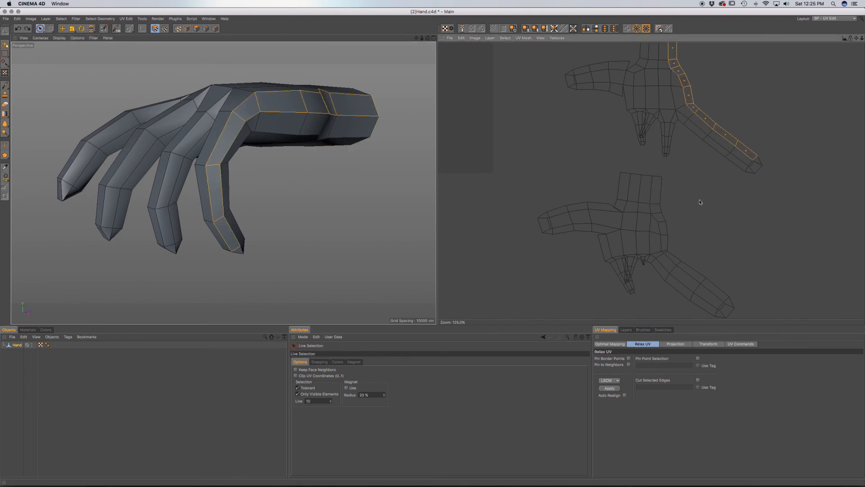
# Try UV Terrace on the selected outer-edge strip to bridge the two hand islands, and undo it
pyautogui.keyDown('alt'); pyautogui.moveTo(691, 194); pyautogui.dragTo(586, 203, button='middle'); pyautogui.keyUp('alt')
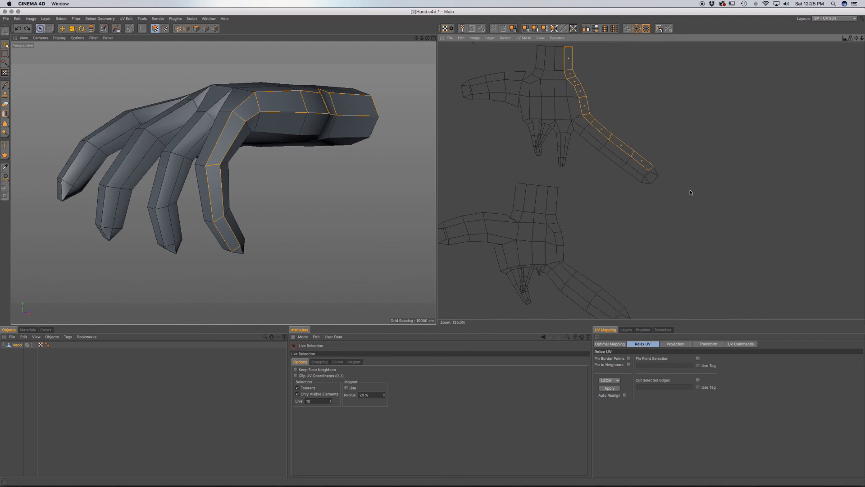
pyautogui.click(736, 343)
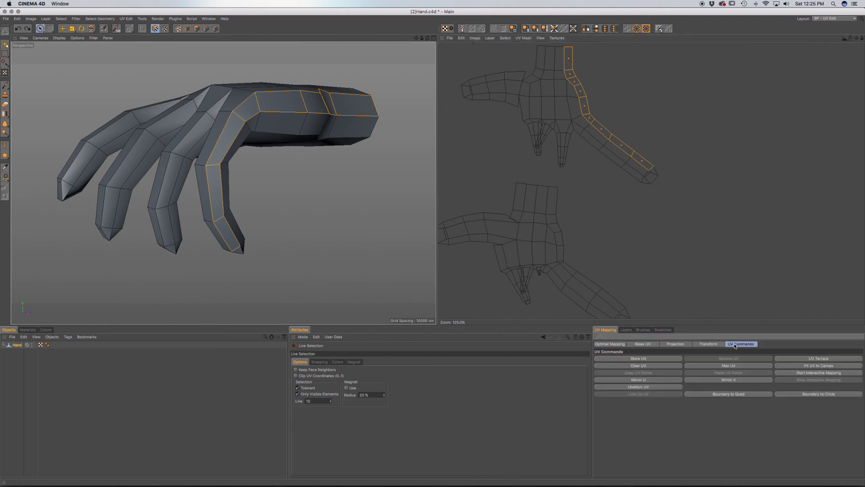
pyautogui.click(801, 359)
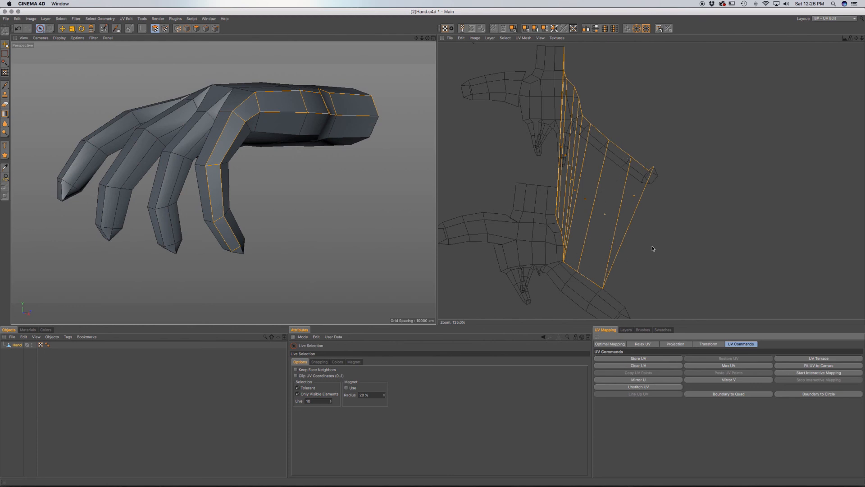
pyautogui.press('super+z')
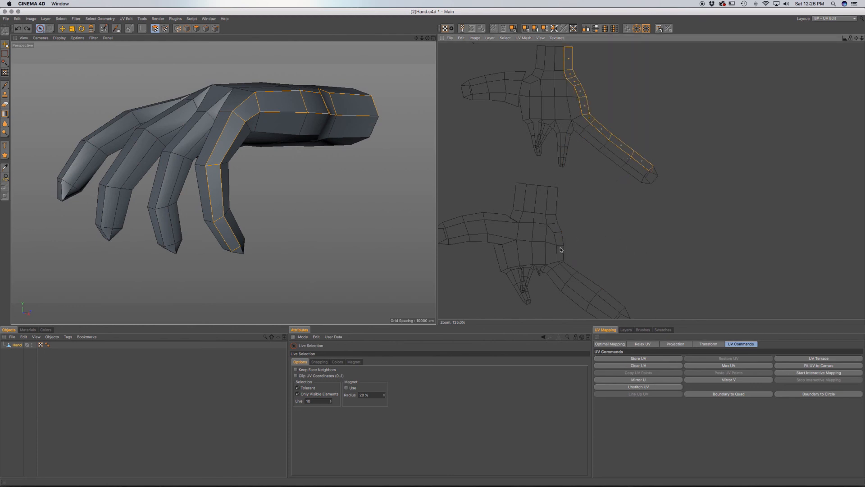
# Select only the lower hand UV island, leaving out the upper island's fingertip, and mirror it in U
pyautogui.click(42, 29)
pyautogui.click(61, 36)
pyautogui.scroll(-3, 534, 189)
pyautogui.moveTo(604, 283); pyautogui.dragTo(451, 186)
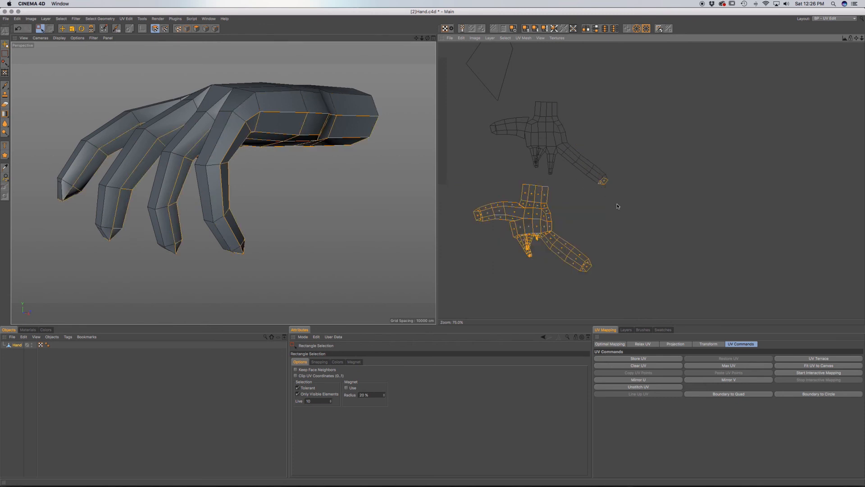
pyautogui.keyDown('ctrl'); pyautogui.moveTo(627, 203); pyautogui.dragTo(592, 169); pyautogui.keyUp('ctrl')
pyautogui.scroll(1, 547, 195)
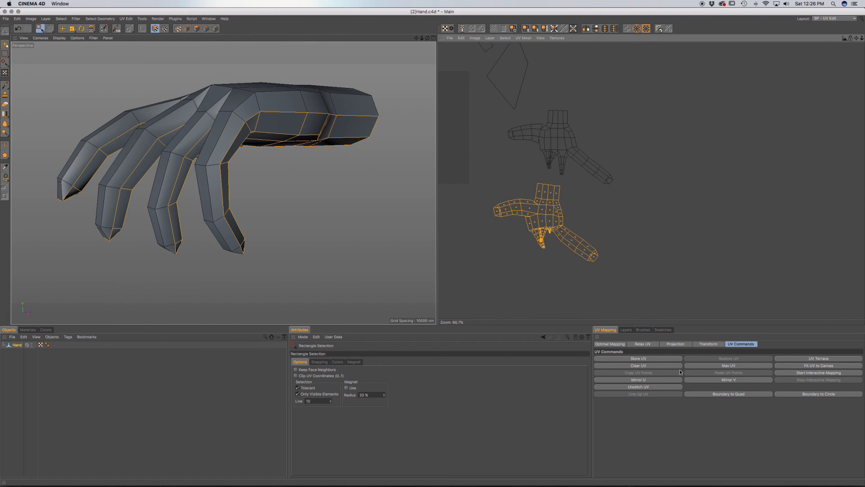
pyautogui.click(646, 383)
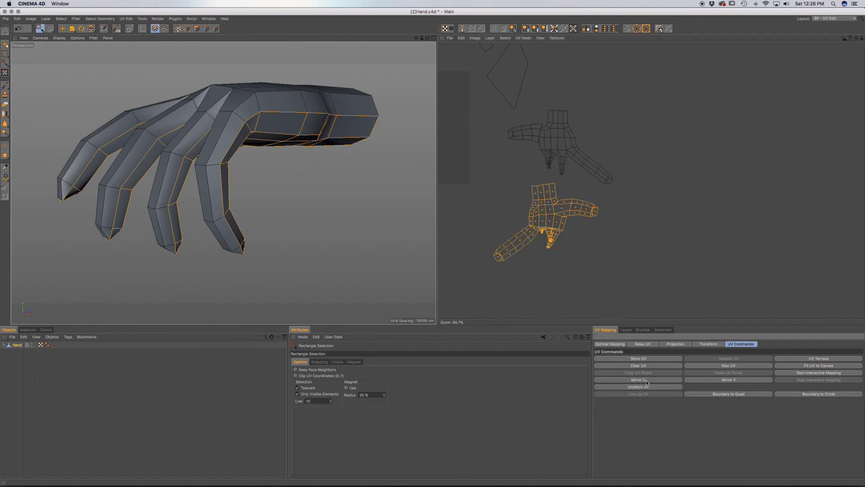
# Move the mirrored island beside the upper one and rotate it so their little-finger edges face each other
pyautogui.press('e')
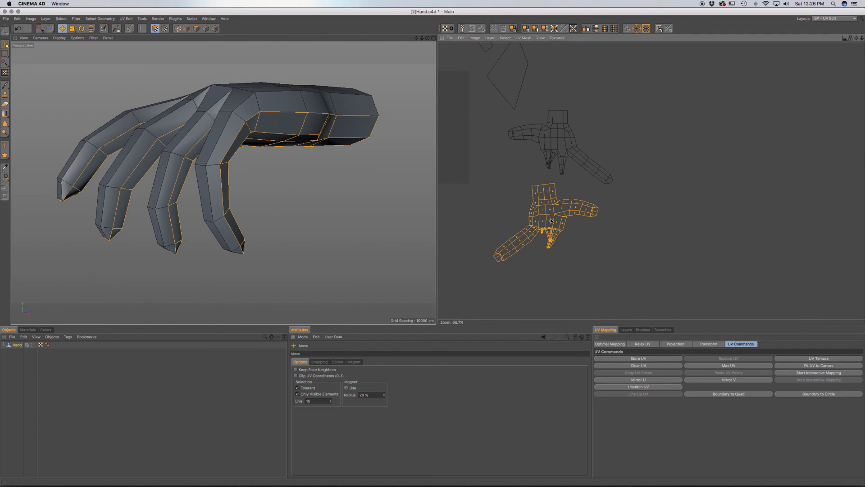
pyautogui.moveTo(546, 220); pyautogui.dragTo(671, 152)
pyautogui.press('r')
pyautogui.moveTo(656, 122); pyautogui.dragTo(596, 122)
pyautogui.press('e')
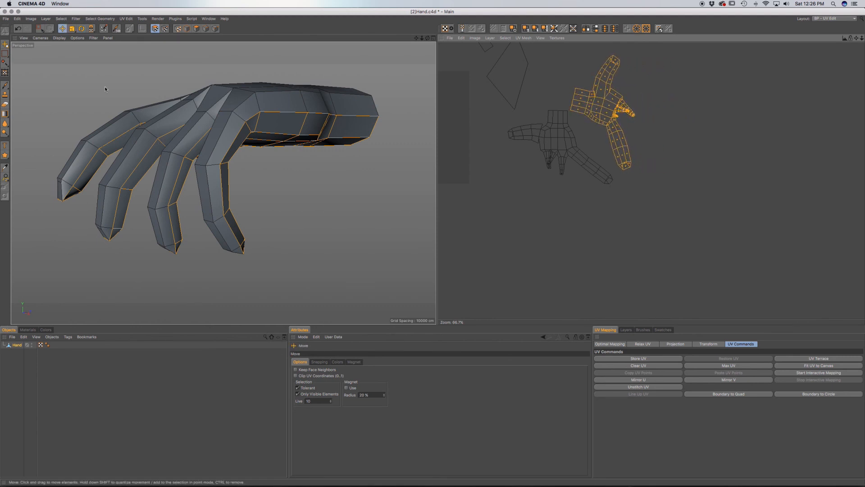
# Reselect the outer-edge strip from wrist to little fingertip and join the two facing islands through it with UV Terrace
pyautogui.click(40, 29)
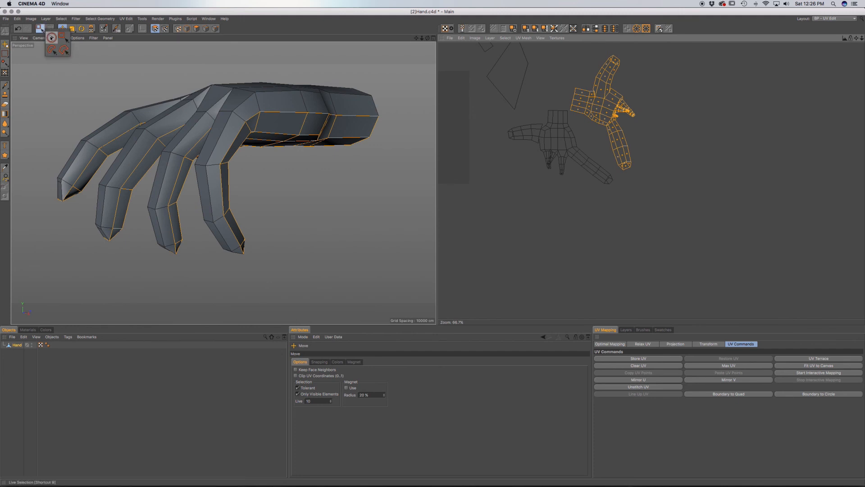
pyautogui.moveTo(321, 95)
pyautogui.mouseDown()
pyautogui.moveTo(348, 102)
pyautogui.moveTo(251, 107)
pyautogui.moveTo(229, 134)
pyautogui.moveTo(216, 168)
pyautogui.moveTo(231, 244)
pyautogui.mouseUp()
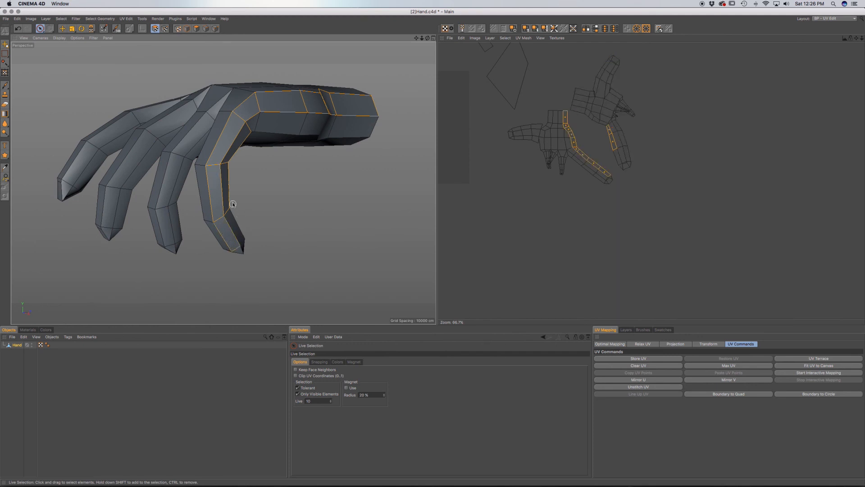
pyautogui.keyDown('alt'); pyautogui.moveTo(324, 140); pyautogui.dragTo(314, 156); pyautogui.keyUp('alt')
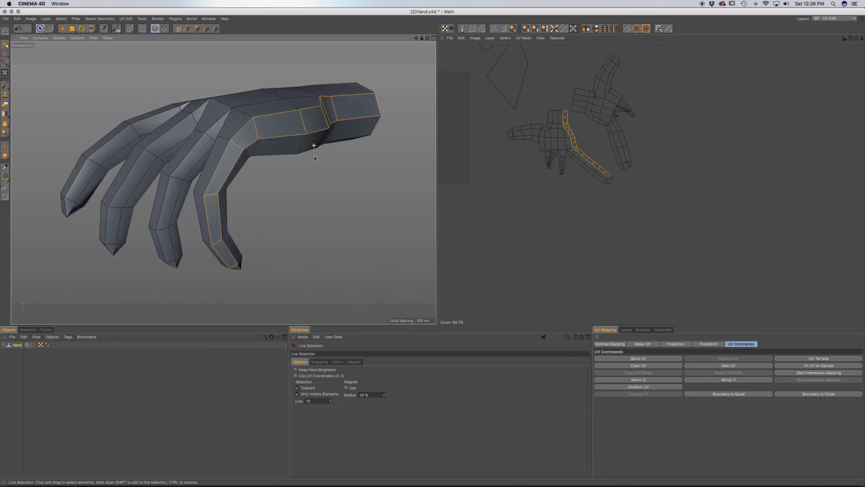
pyautogui.click(798, 360)
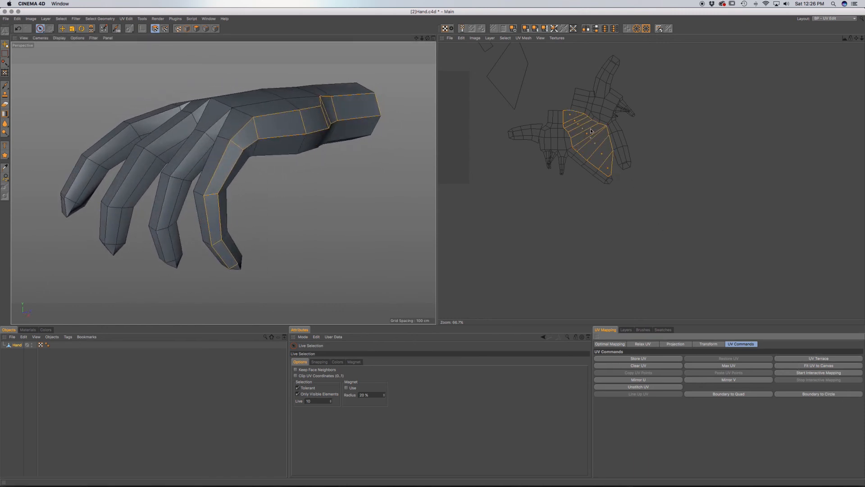
# Select all polygons of the joined hand island, relax them with LSCM, and move the island below the two single polygons
pyautogui.scroll(-3, 588, 180)
pyautogui.keyDown('alt'); pyautogui.moveTo(587, 180); pyautogui.dragTo(555, 203, button='middle'); pyautogui.keyUp('alt')
pyautogui.scroll(5, 557, 194)
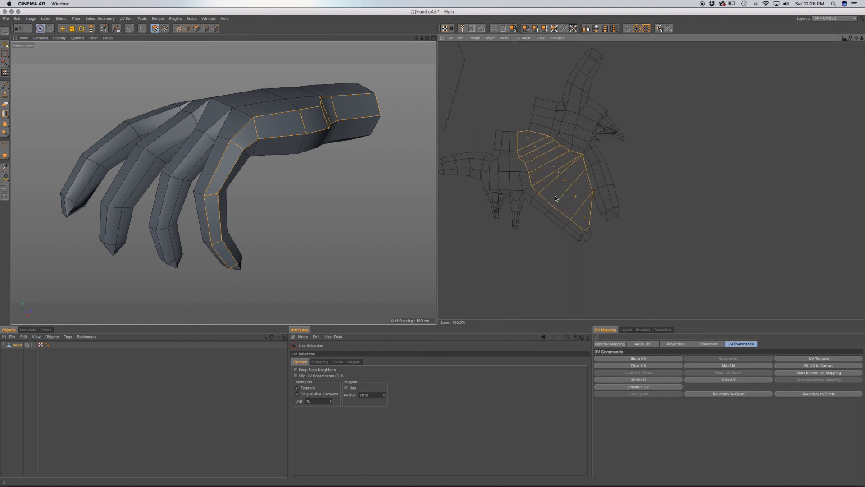
pyautogui.click(40, 28)
pyautogui.click(62, 35)
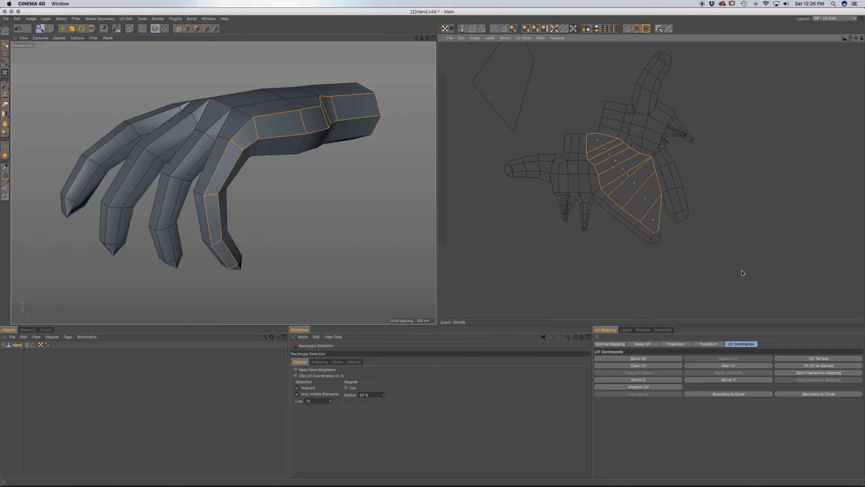
pyautogui.scroll(-2, 702, 255)
pyautogui.moveTo(695, 236); pyautogui.dragTo(550, 180)
pyautogui.keyDown('shift'); pyautogui.moveTo(744, 260); pyautogui.dragTo(617, 106); pyautogui.keyUp('shift')
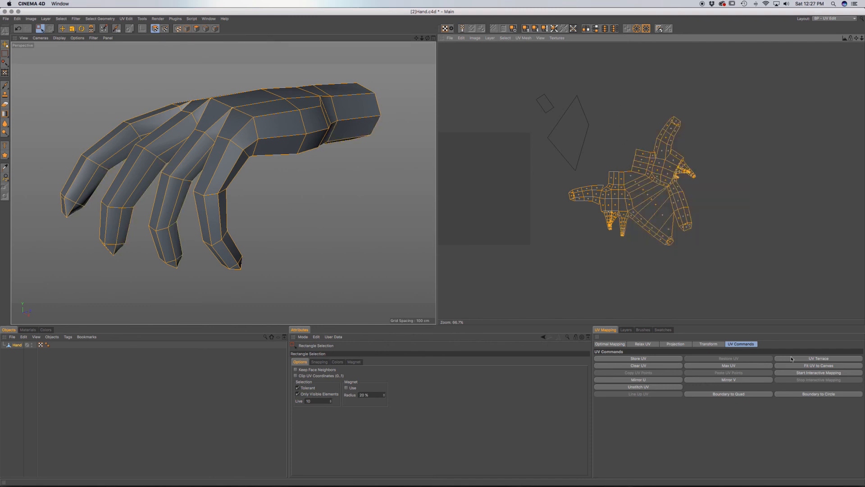
pyautogui.click(643, 344)
pyautogui.click(610, 388)
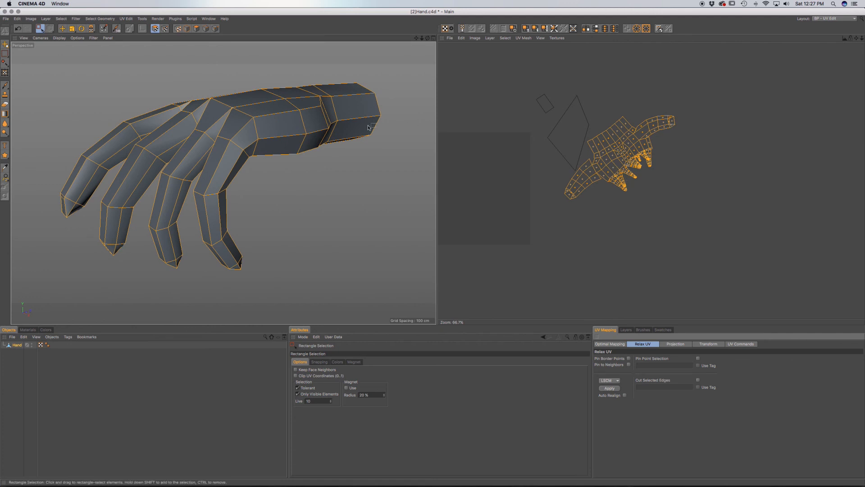
pyautogui.click(63, 29)
pyautogui.moveTo(643, 163); pyautogui.dragTo(629, 241)
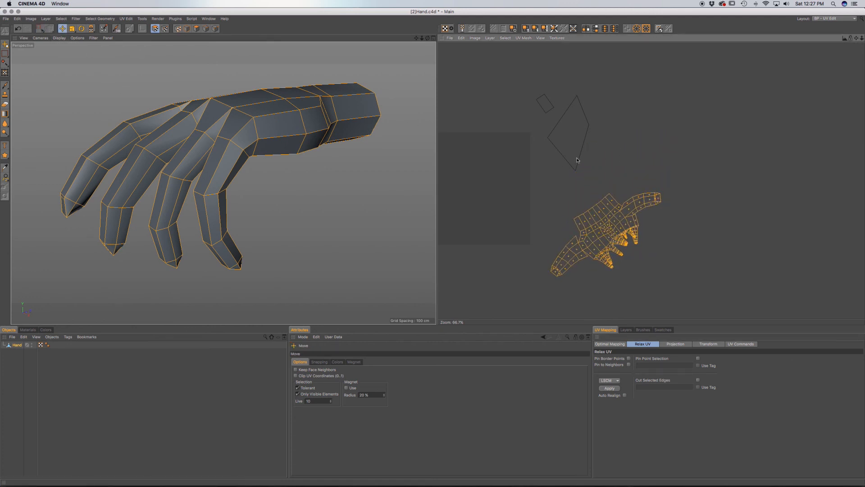
# Select the single thumb-base UV polygon and move it down beside the joined hand island
pyautogui.moveTo(40, 30); pyautogui.dragTo(50, 37)
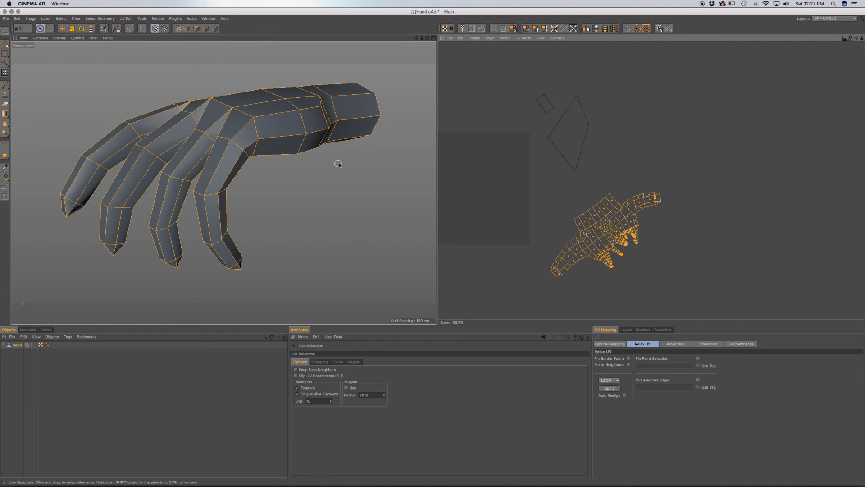
pyautogui.keyDown('alt'); pyautogui.moveTo(289, 140); pyautogui.dragTo(308, 138); pyautogui.keyUp('alt')
pyautogui.click(560, 135)
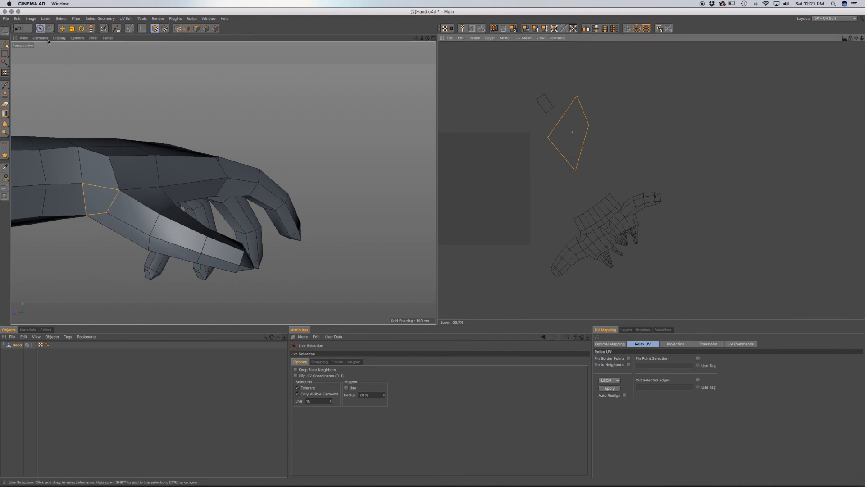
pyautogui.click(62, 29)
pyautogui.moveTo(573, 149); pyautogui.dragTo(561, 233)
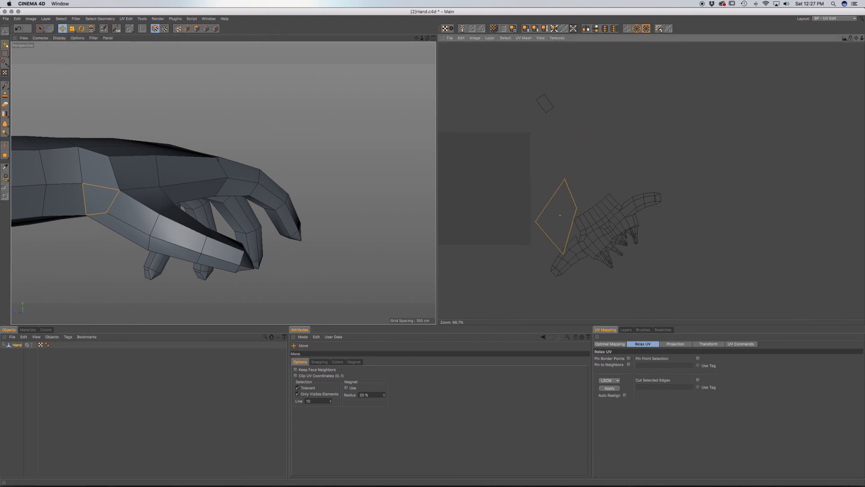
# Attach the selected thumb-base polygon to the joined hand island with UV Terrace
pyautogui.click(741, 344)
pyautogui.click(797, 357)
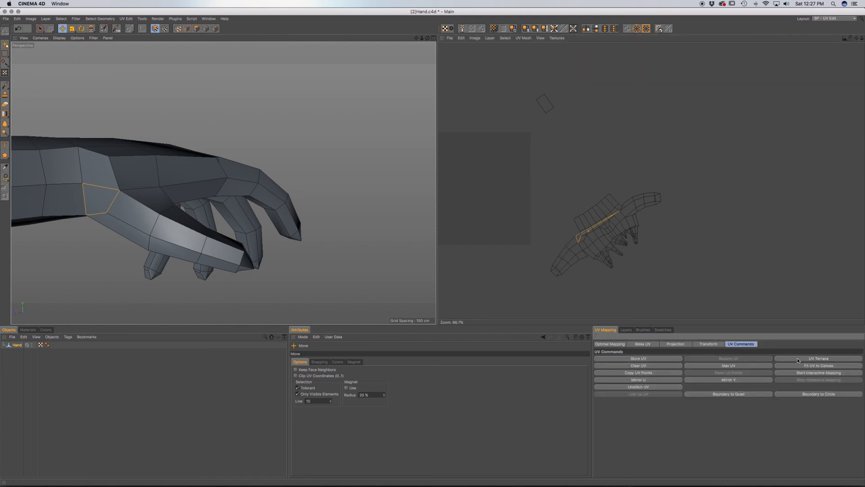
pyautogui.scroll(10, 617, 224)
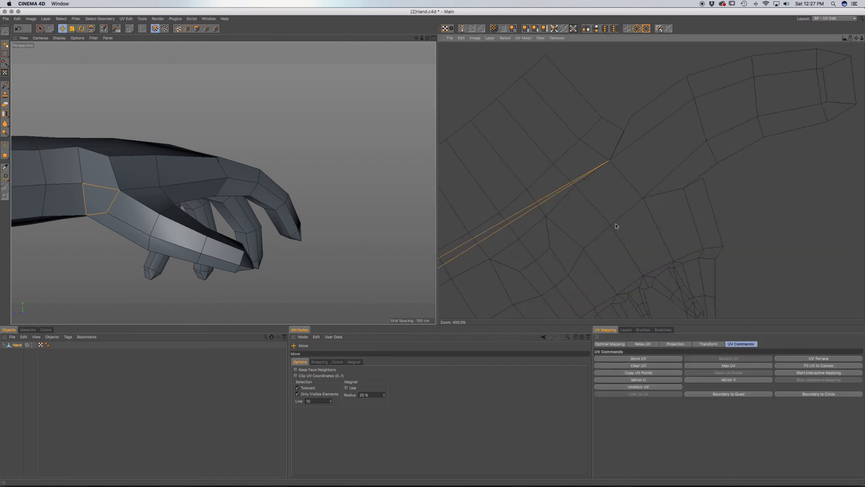
pyautogui.keyDown('alt'); pyautogui.moveTo(558, 229); pyautogui.dragTo(669, 164, button='middle'); pyautogui.keyUp('alt')
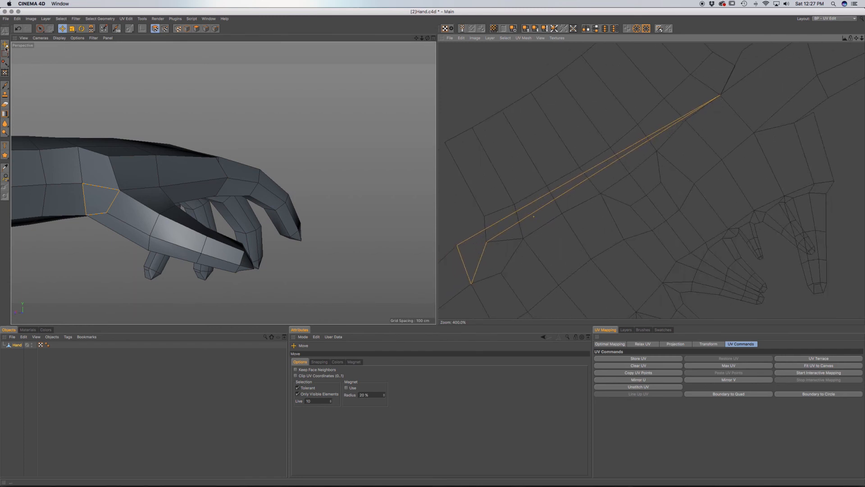
# Relax the thumb-base polygon on its own with LSCM and move it out beside the hand island
pyautogui.click(643, 344)
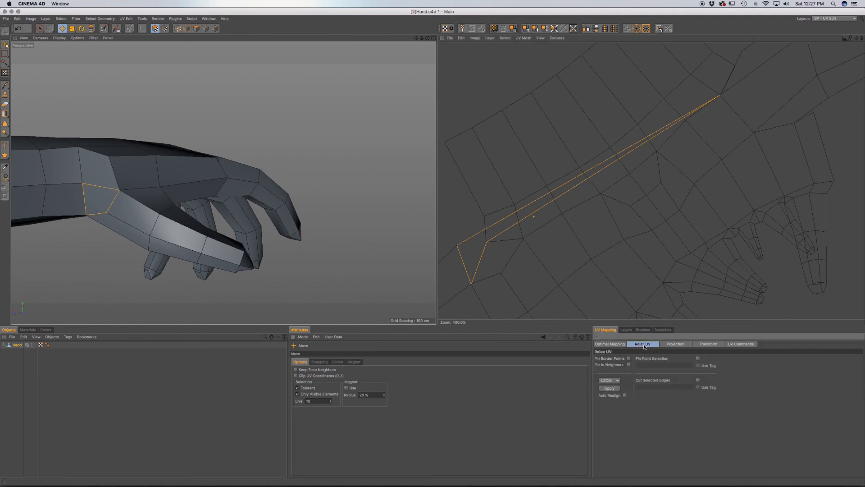
pyautogui.click(608, 388)
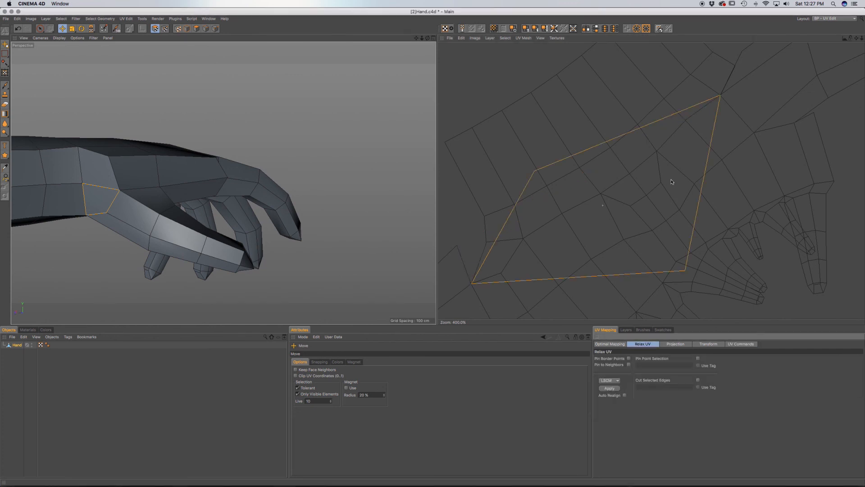
pyautogui.scroll(-5, 699, 132)
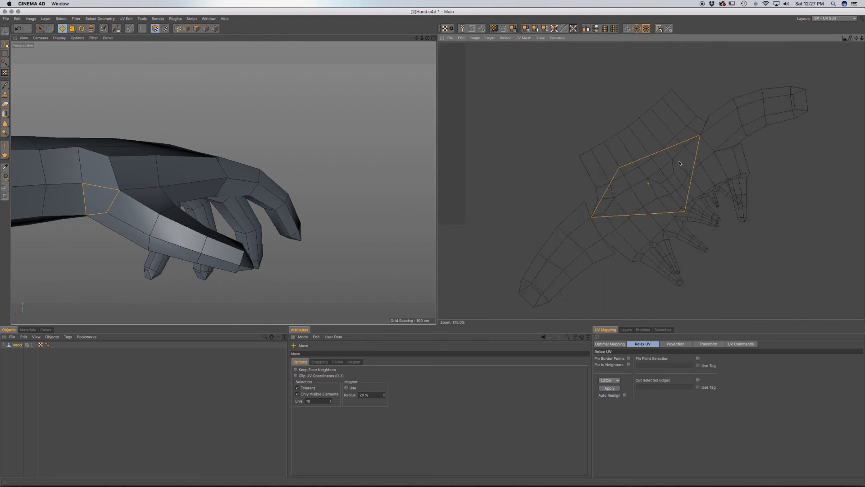
pyautogui.moveTo(648, 183); pyautogui.dragTo(558, 214)
# Snap the loose thumb-base polygon back onto the hand island by applying UV Terrace again
pyautogui.click(618, 345)
pyautogui.click(639, 344)
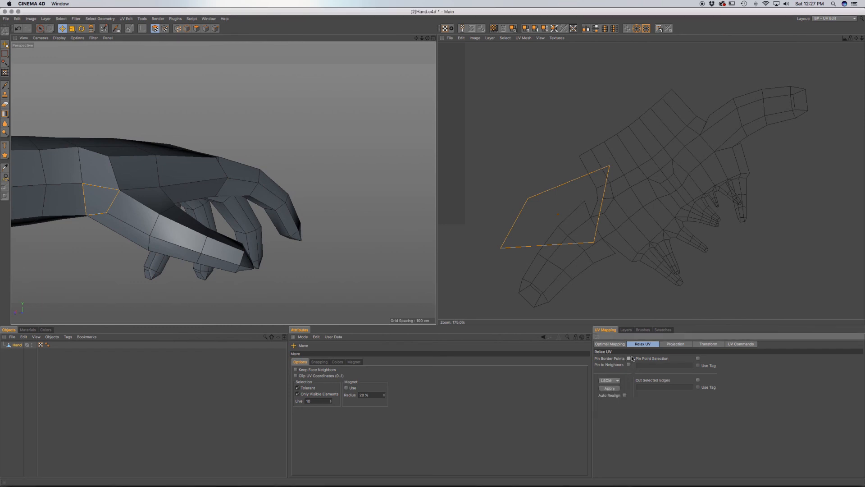
pyautogui.click(742, 344)
pyautogui.click(784, 359)
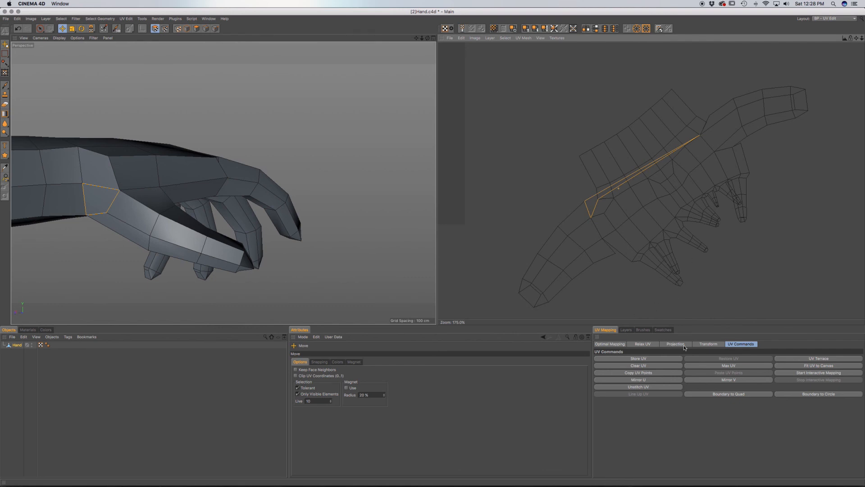
pyautogui.click(709, 345)
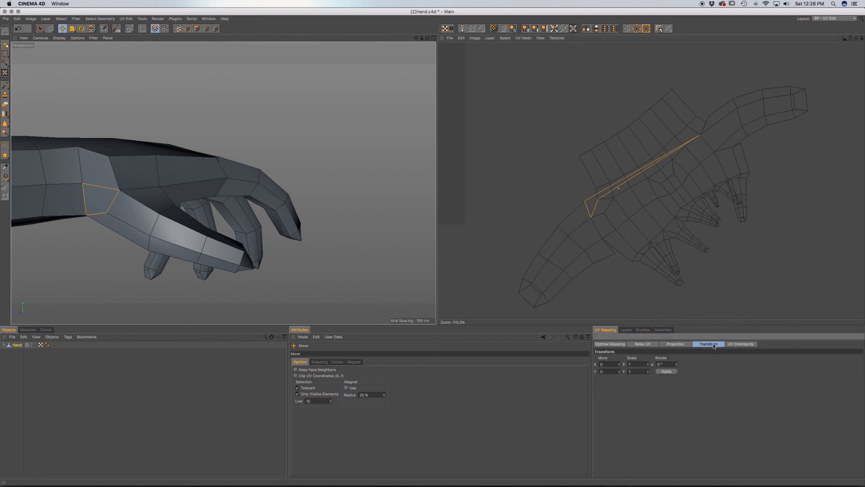
pyautogui.click(655, 345)
pyautogui.click(611, 345)
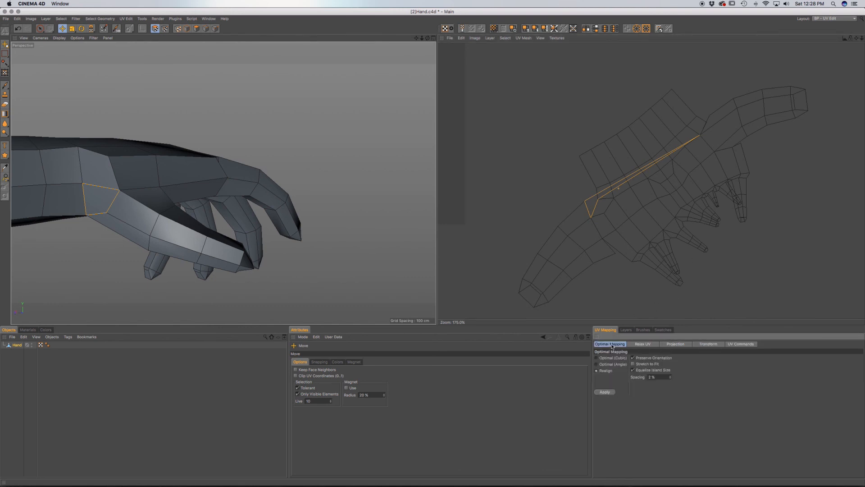
# Select only the stretched thumb-base UV polygon with Live Selection and relax it with LSCM using Pin to Neighbors
pyautogui.click(640, 344)
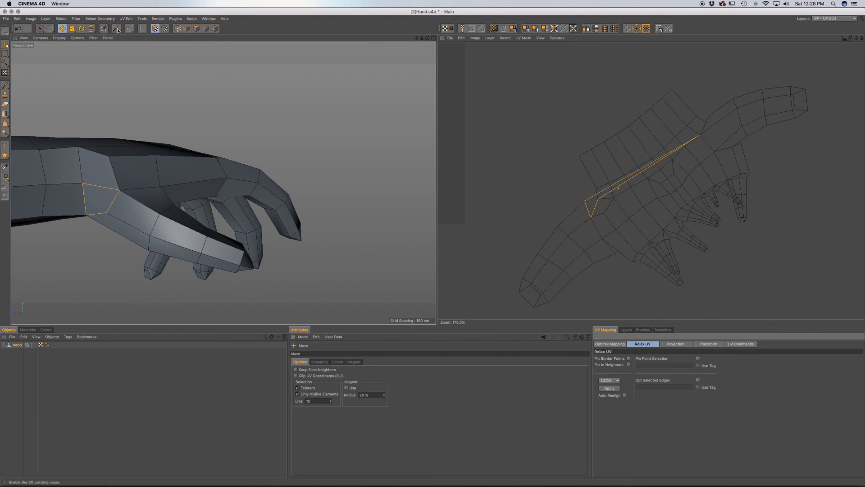
pyautogui.click(40, 28)
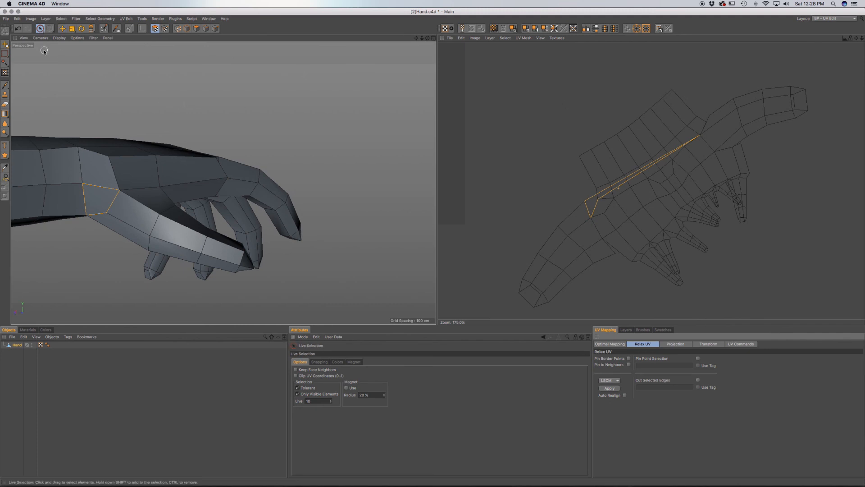
pyautogui.click(706, 133)
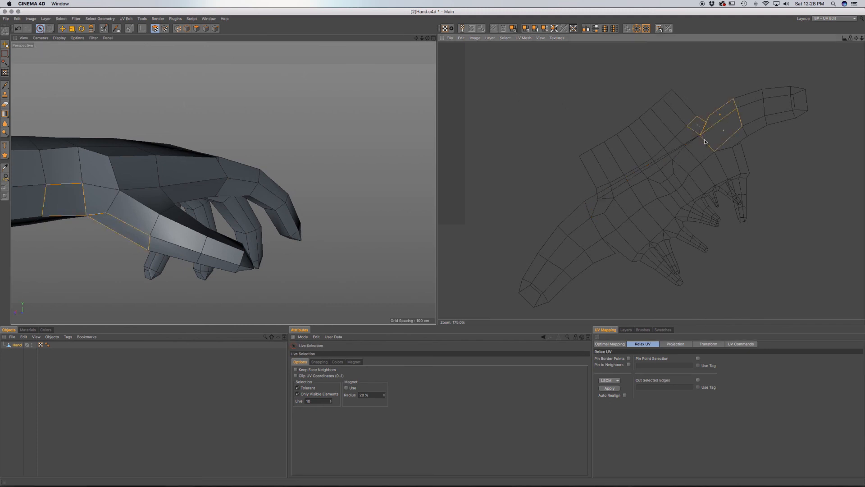
pyautogui.scroll(5, 699, 139)
pyautogui.click(625, 178)
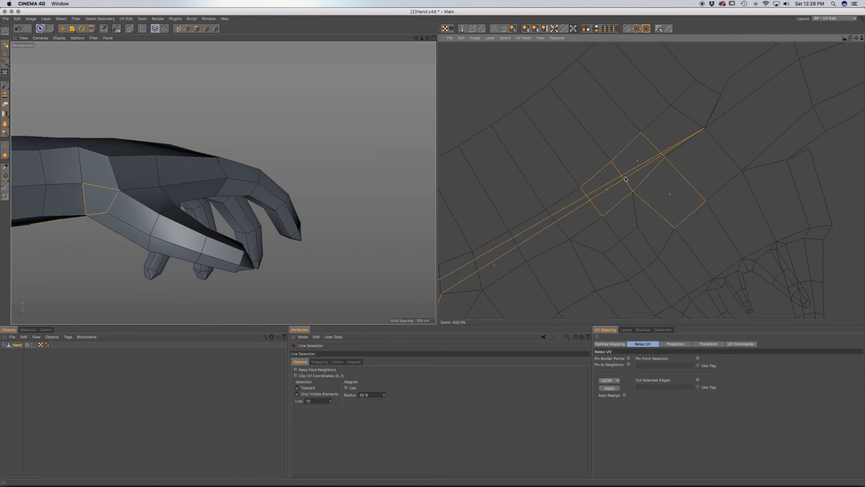
pyautogui.keyDown('alt'); pyautogui.moveTo(458, 290); pyautogui.dragTo(566, 200, button='middle'); pyautogui.keyUp('alt')
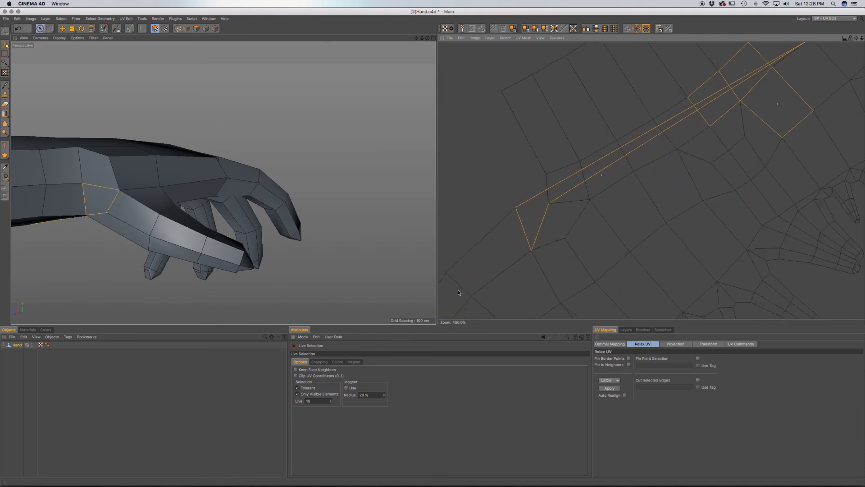
pyautogui.click(513, 181)
pyautogui.click(518, 190)
pyautogui.click(630, 365)
pyautogui.click(607, 390)
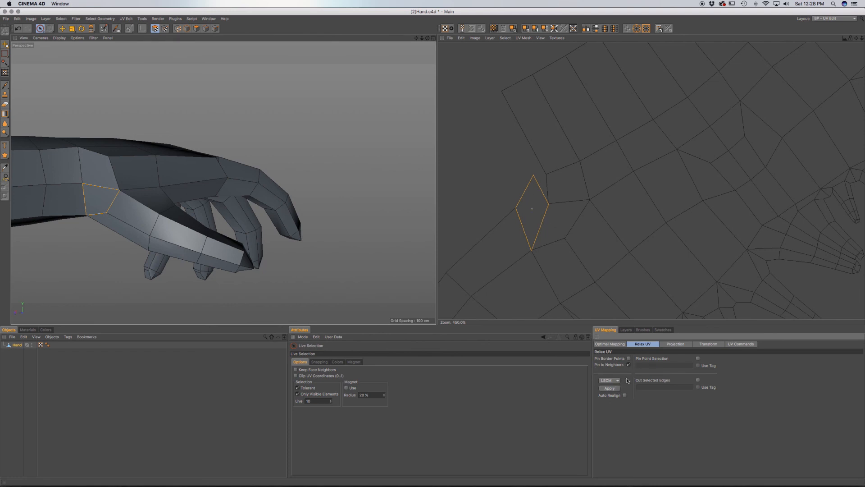
pyautogui.scroll(-10, 544, 224)
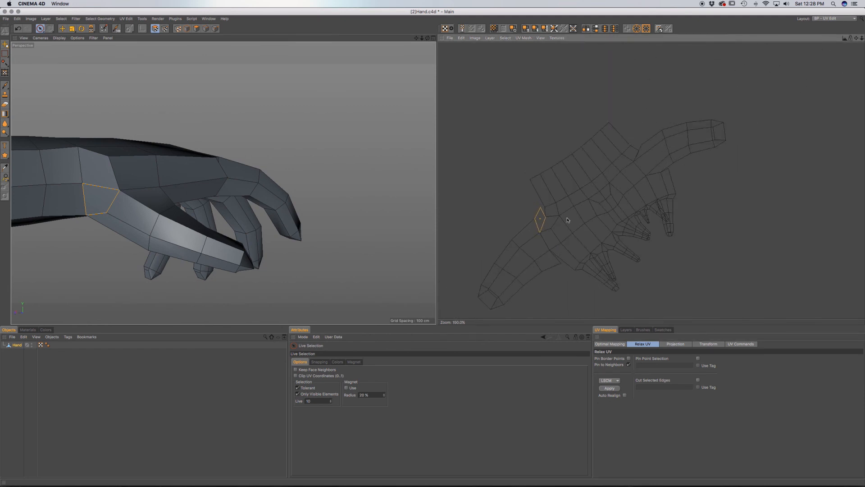
# Select the remaining stray UV polygon from the back of the hand and move it closer to the hand island
pyautogui.scroll(-12, 519, 173)
pyautogui.click(507, 117)
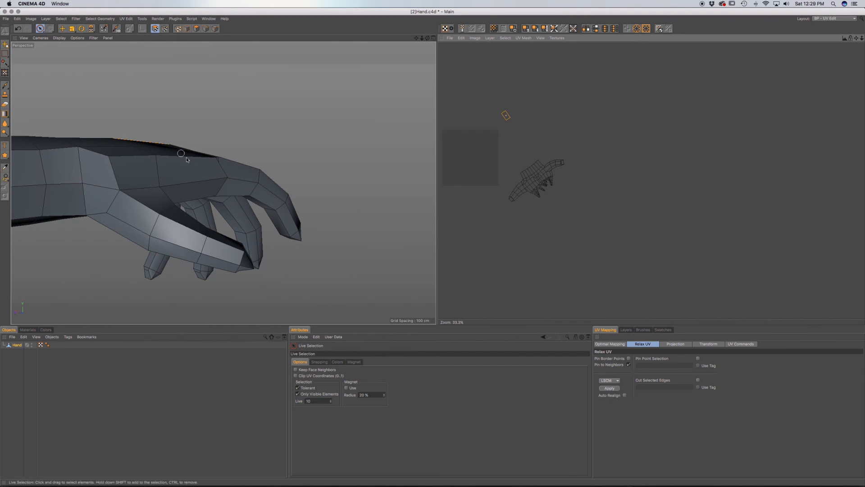
pyautogui.keyDown('alt'); pyautogui.moveTo(192, 195); pyautogui.dragTo(195, 265); pyautogui.keyUp('alt')
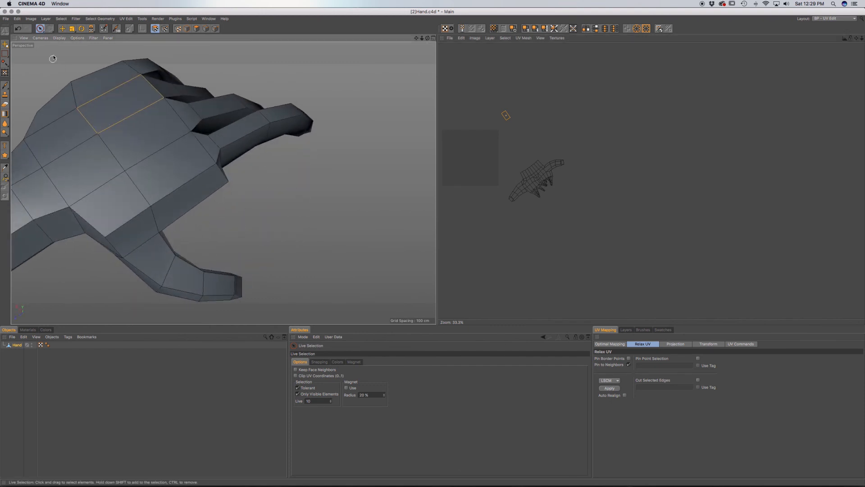
pyautogui.click(63, 28)
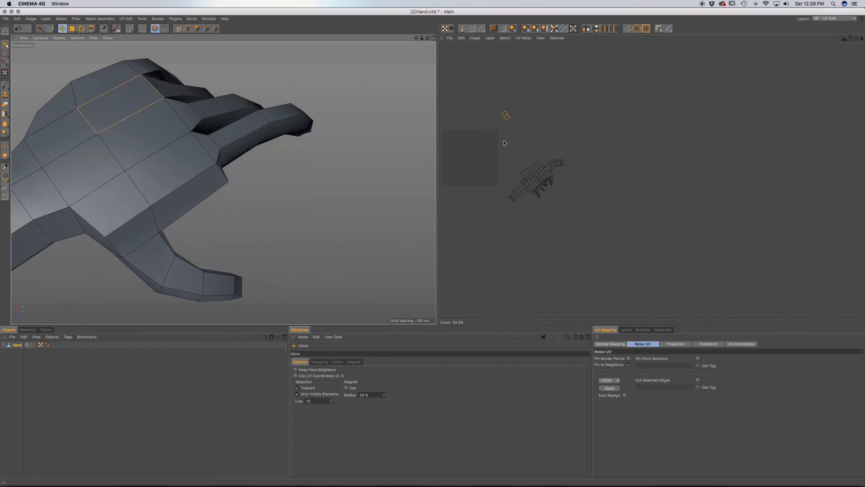
pyautogui.moveTo(507, 118); pyautogui.dragTo(543, 141)
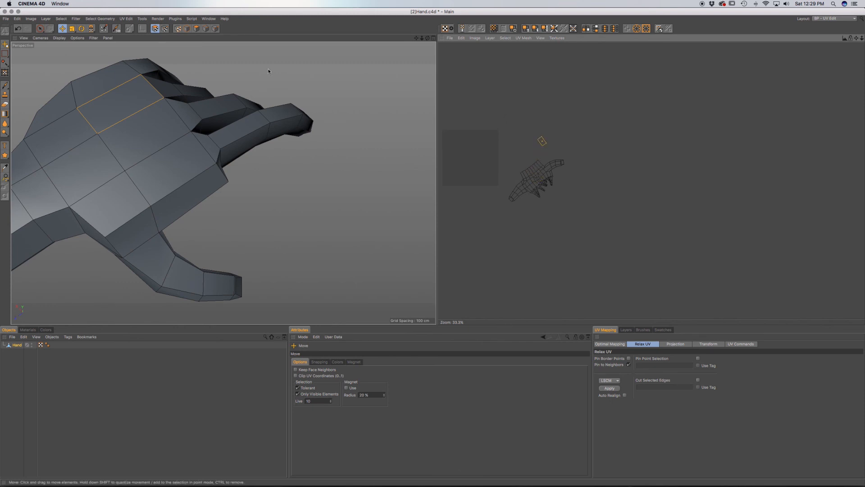
# Select the stray polygon's neighbours on the back of the hand to locate its place in the island, then reselect the stray polygon
pyautogui.click(140, 121)
pyautogui.click(129, 113)
pyautogui.click(134, 130)
pyautogui.click(160, 170)
pyautogui.click(142, 143)
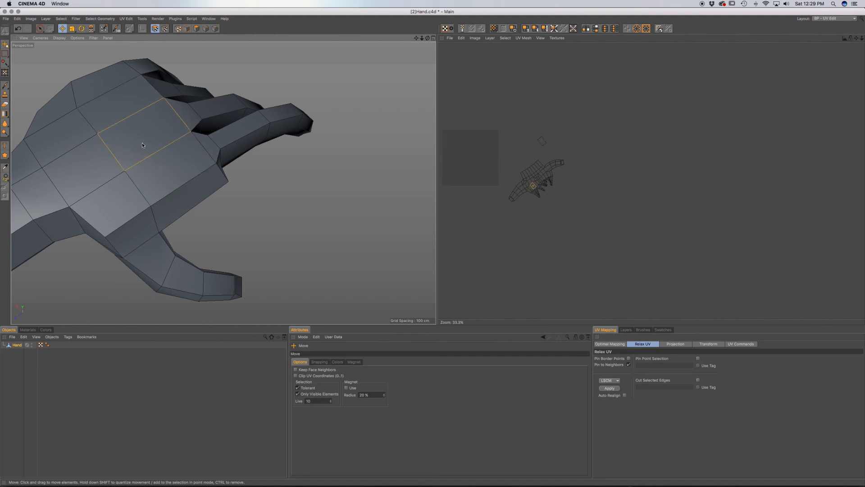
pyautogui.click(123, 109)
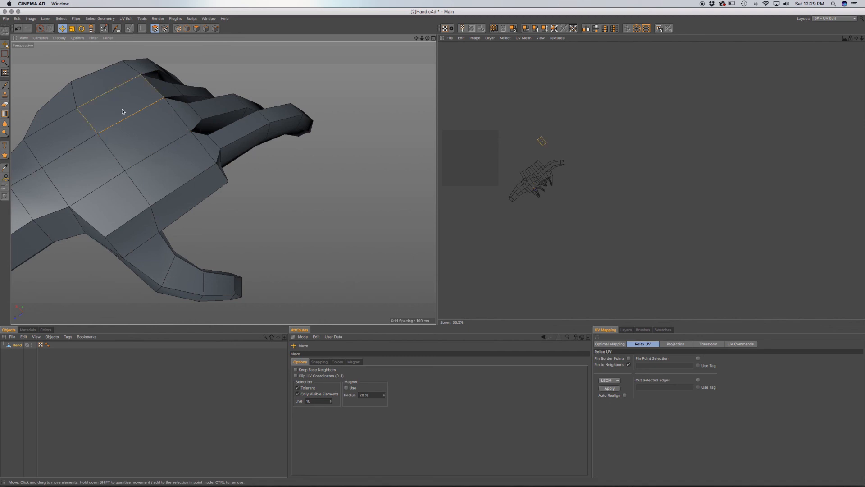
pyautogui.click(98, 80)
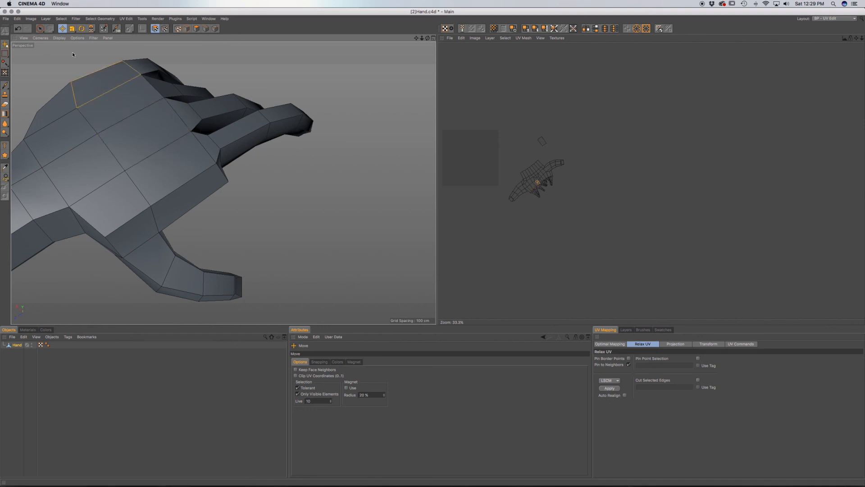
pyautogui.click(115, 103)
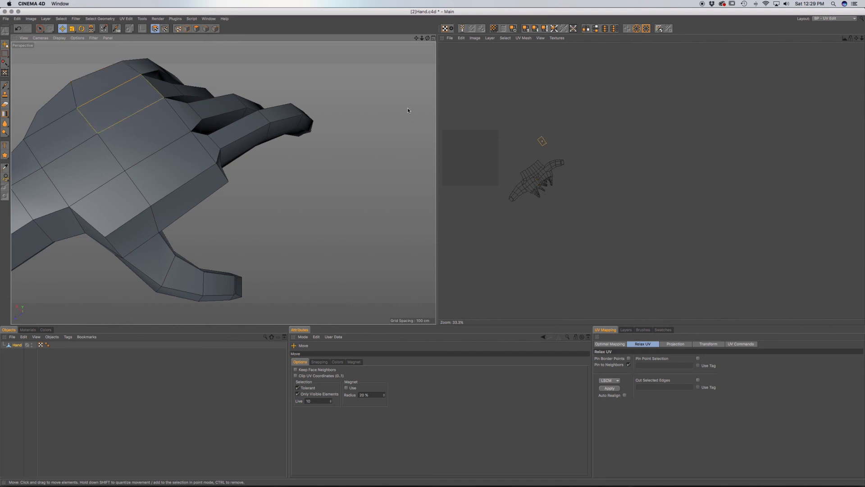
# Move the stray back-of-hand polygon onto its place in the hand island and attach it with UV Terrace
pyautogui.moveTo(542, 141); pyautogui.dragTo(536, 187)
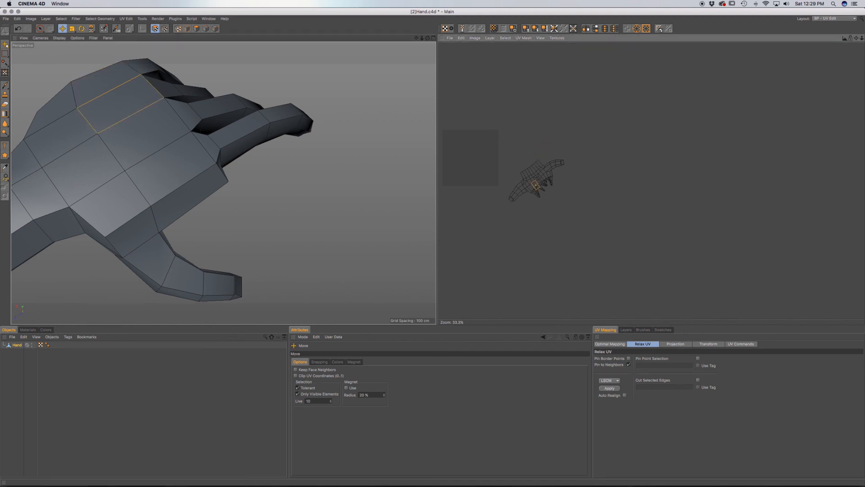
pyautogui.click(740, 344)
pyautogui.click(792, 358)
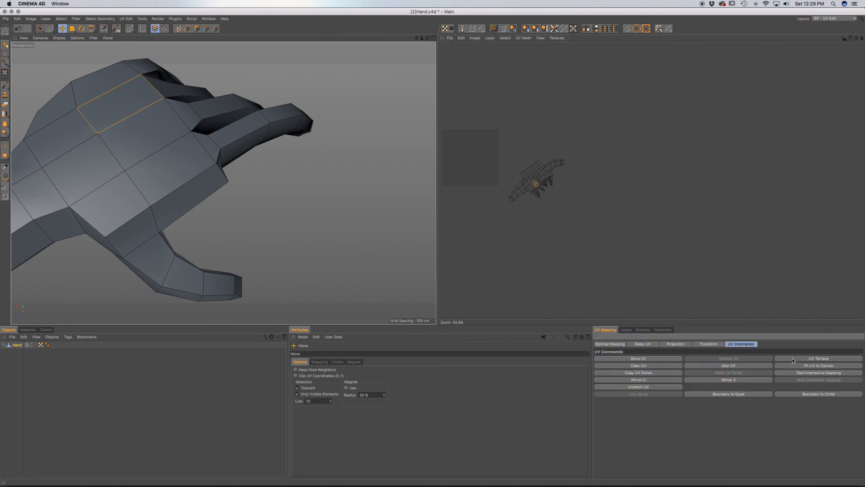
pyautogui.scroll(10, 545, 186)
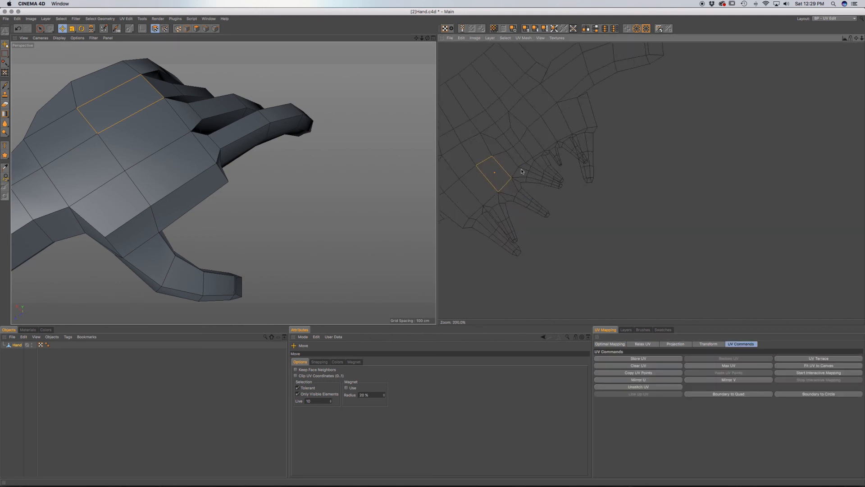
pyautogui.scroll(-10, 513, 164)
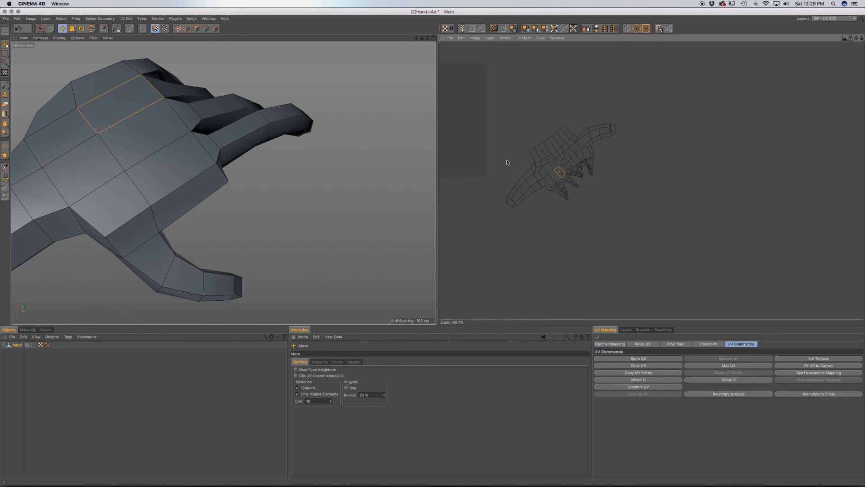
# Select all UV polygons of the hand with Rectangle Selection and relax the whole island with LSCM
pyautogui.keyDown('alt'); pyautogui.moveTo(507, 161); pyautogui.dragTo(519, 175, button='middle'); pyautogui.keyUp('alt')
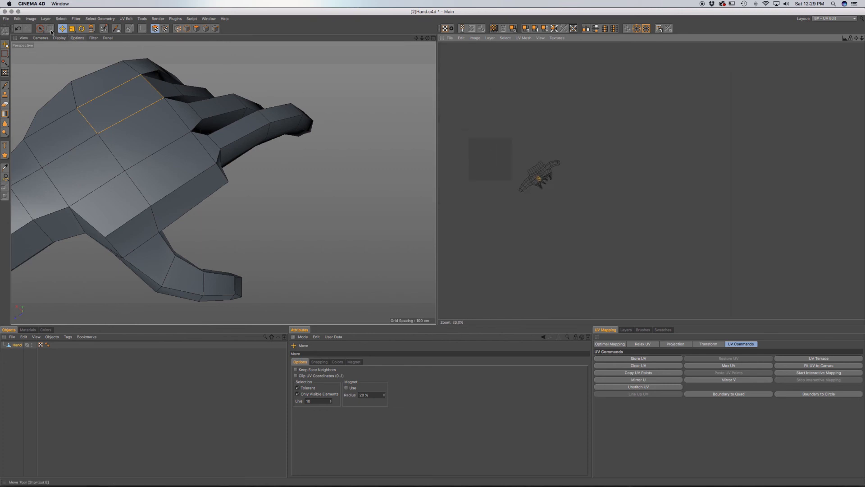
pyautogui.moveTo(39, 28); pyautogui.dragTo(51, 39)
pyautogui.moveTo(606, 226); pyautogui.dragTo(499, 146)
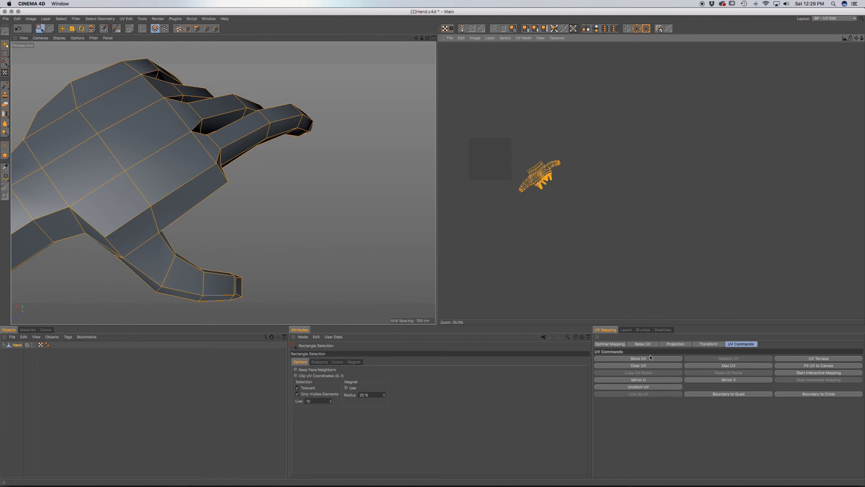
pyautogui.click(644, 343)
pyautogui.click(609, 389)
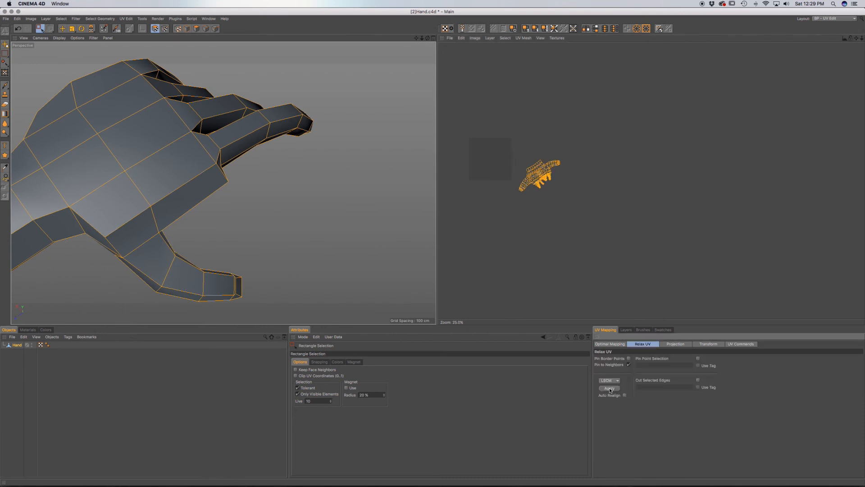
pyautogui.scroll(3, 546, 180)
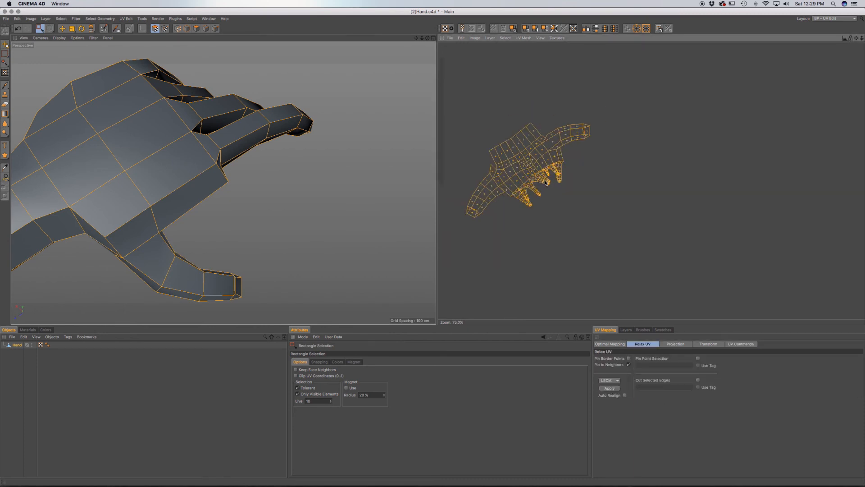
pyautogui.moveTo(469, 160); pyautogui.dragTo(590, 203, button='middle')
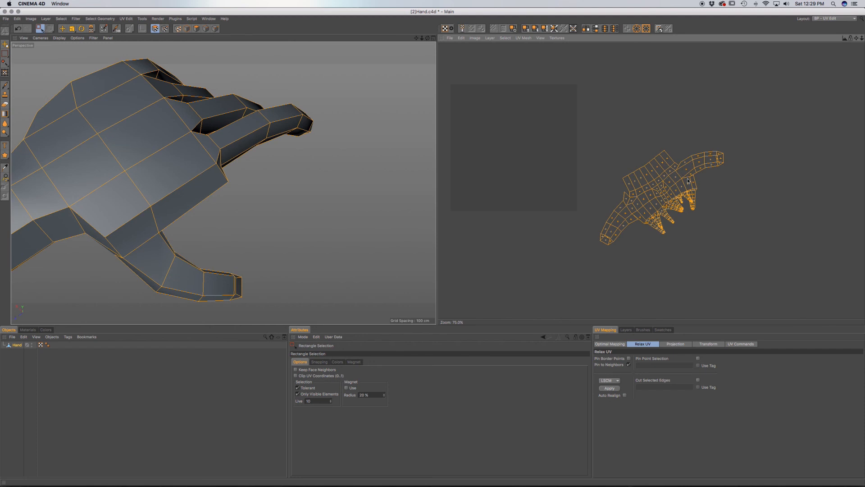
pyautogui.scroll(5, 680, 196)
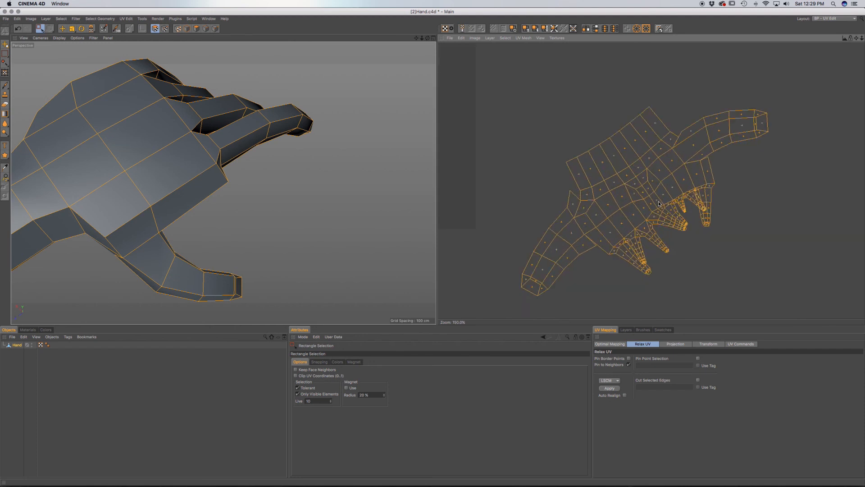
# Move the whole relaxed hand UV island into the square texture area of the UV view
pyautogui.moveTo(680, 196); pyautogui.dragTo(661, 145, button='middle')
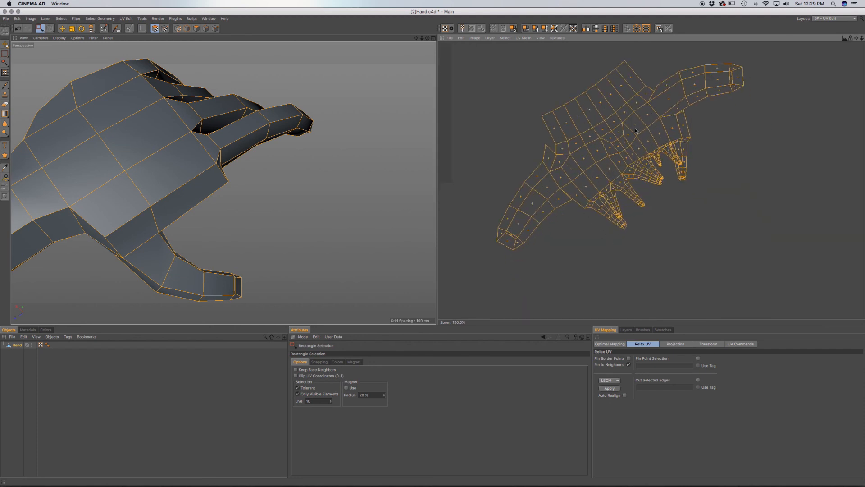
pyautogui.keyDown('alt'); pyautogui.moveTo(564, 106); pyautogui.dragTo(587, 166, button='middle'); pyautogui.keyUp('alt')
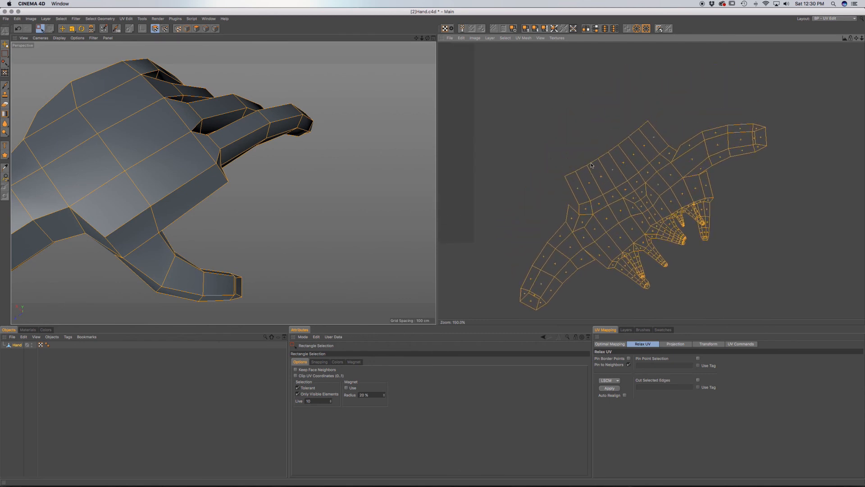
pyautogui.scroll(-3, 660, 221)
pyautogui.keyDown('alt'); pyautogui.moveTo(661, 221); pyautogui.dragTo(683, 205, button='middle'); pyautogui.keyUp('alt')
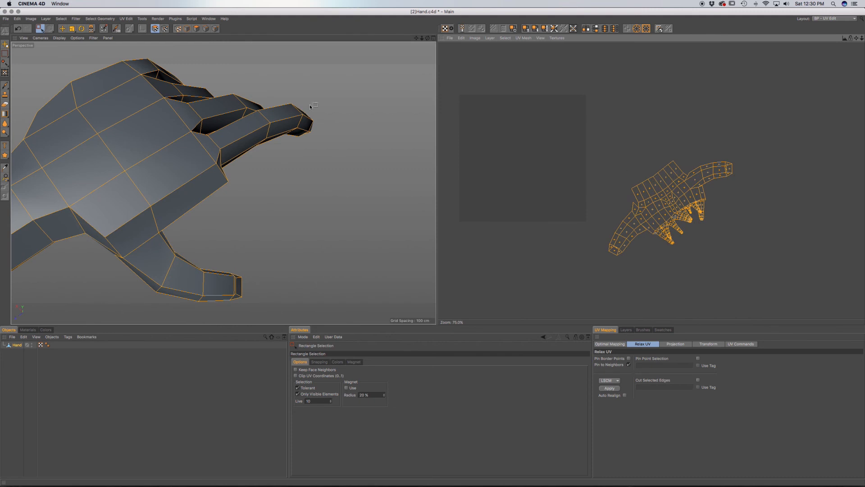
pyautogui.click(64, 30)
pyautogui.moveTo(676, 201); pyautogui.dragTo(536, 168)
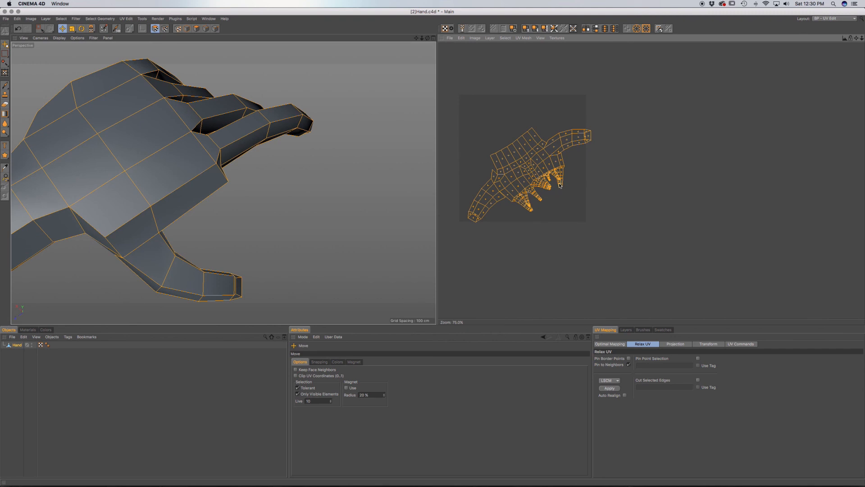
# Rotate the hand UV island until the four fingers point upward and the wrist edge lies roughly horizontal below
pyautogui.press('r')
pyautogui.moveTo(502, 181)
pyautogui.mouseDown()
pyautogui.moveTo(520, 177)
pyautogui.moveTo(511, 175)
pyautogui.mouseUp()
pyautogui.press('e')
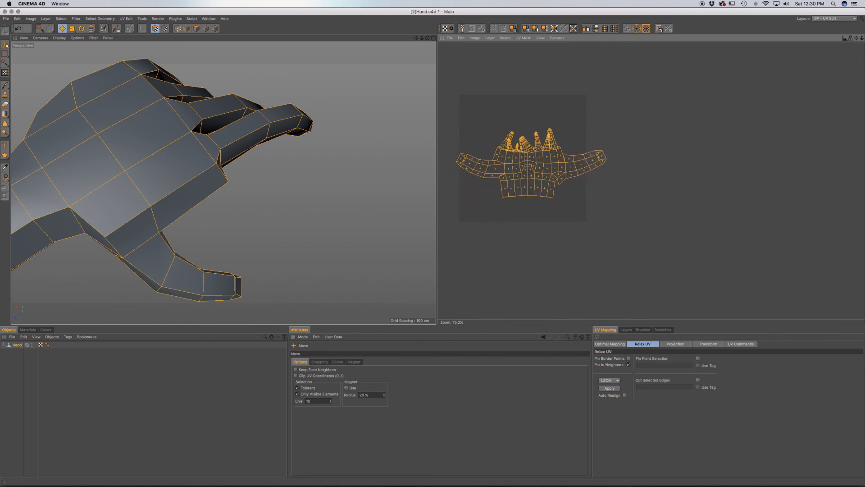
# Fit the hand island inside the UV square with Optimal Mapping's Realign, using Preserve Orientation, Equalize Island Size and 2% spacing
pyautogui.keyDown('alt'); pyautogui.moveTo(506, 217); pyautogui.dragTo(557, 227, button='middle'); pyautogui.keyUp('alt')
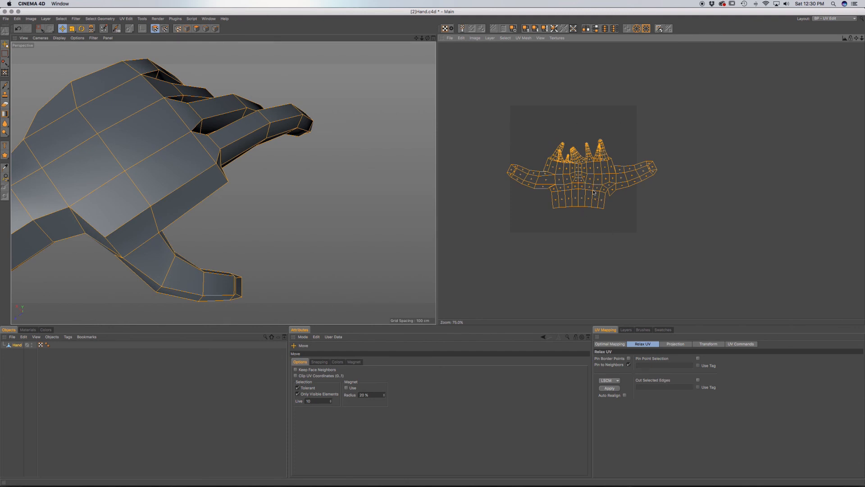
pyautogui.click(617, 345)
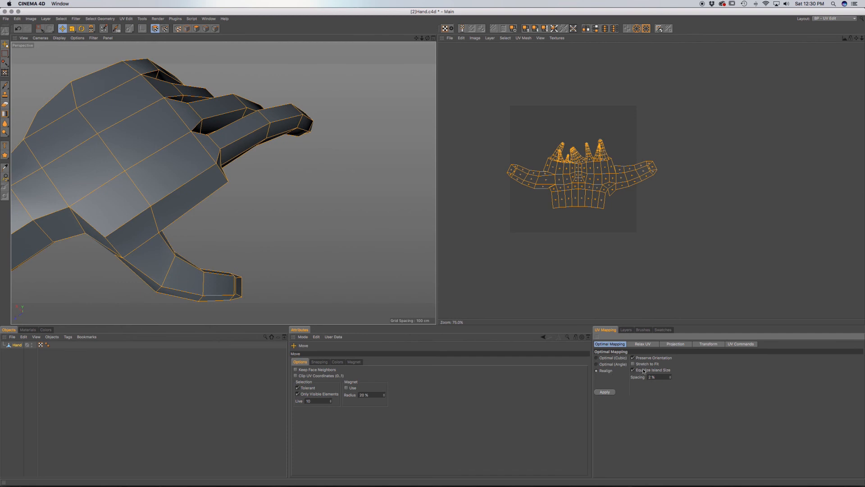
pyautogui.click(610, 393)
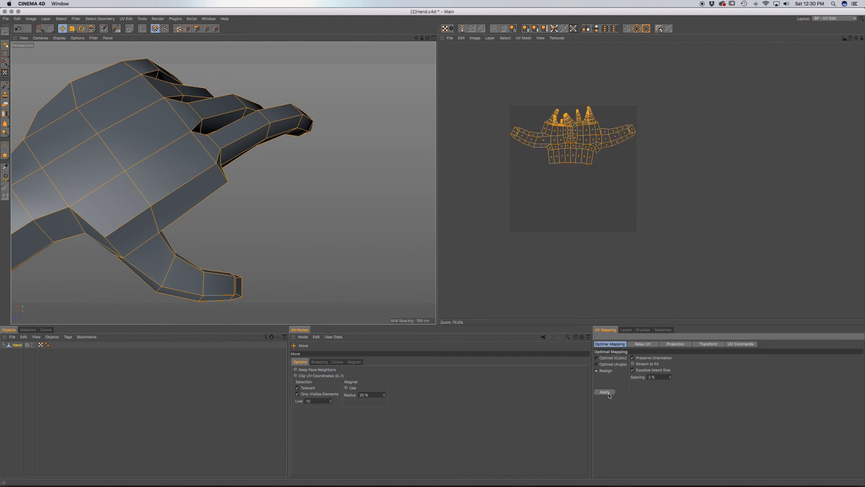